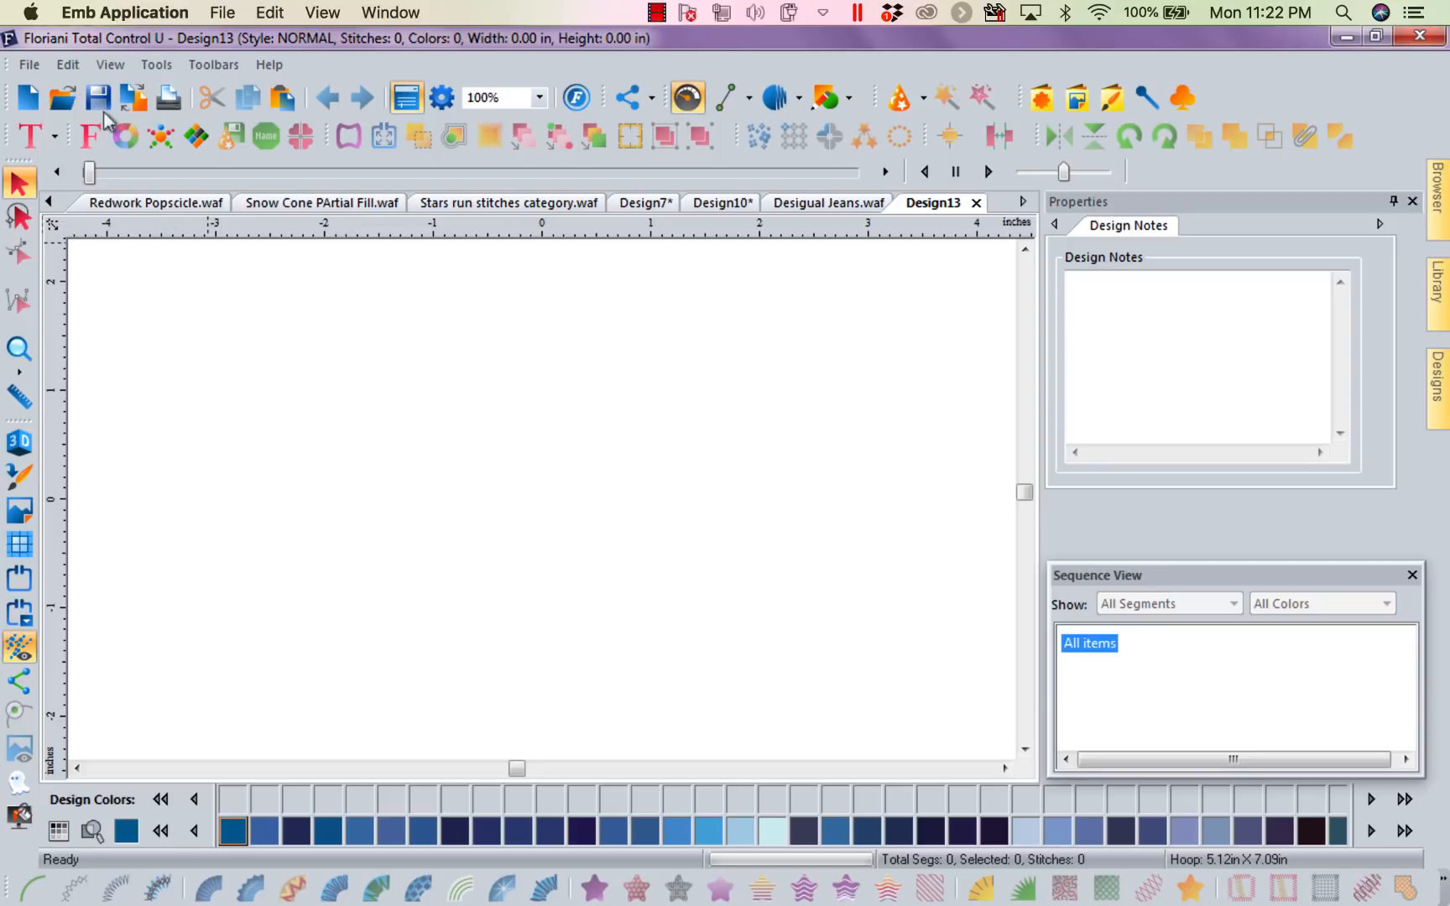
Step: Load the blue-flower-embroidery JPEG image from the Desktop as the design's backdrop
click(26, 518)
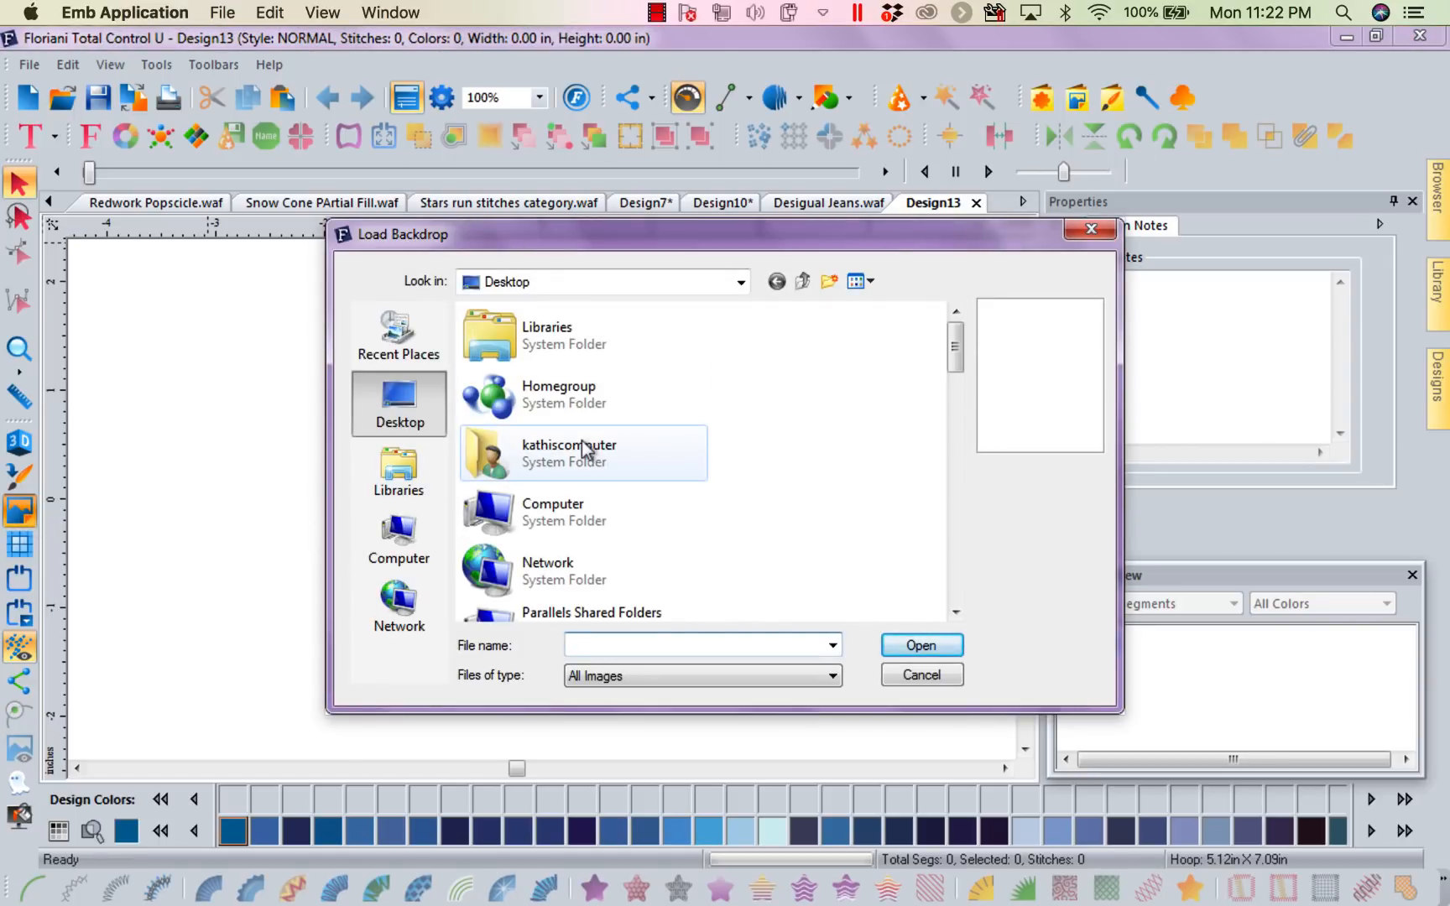
drag(956, 356, 961, 561)
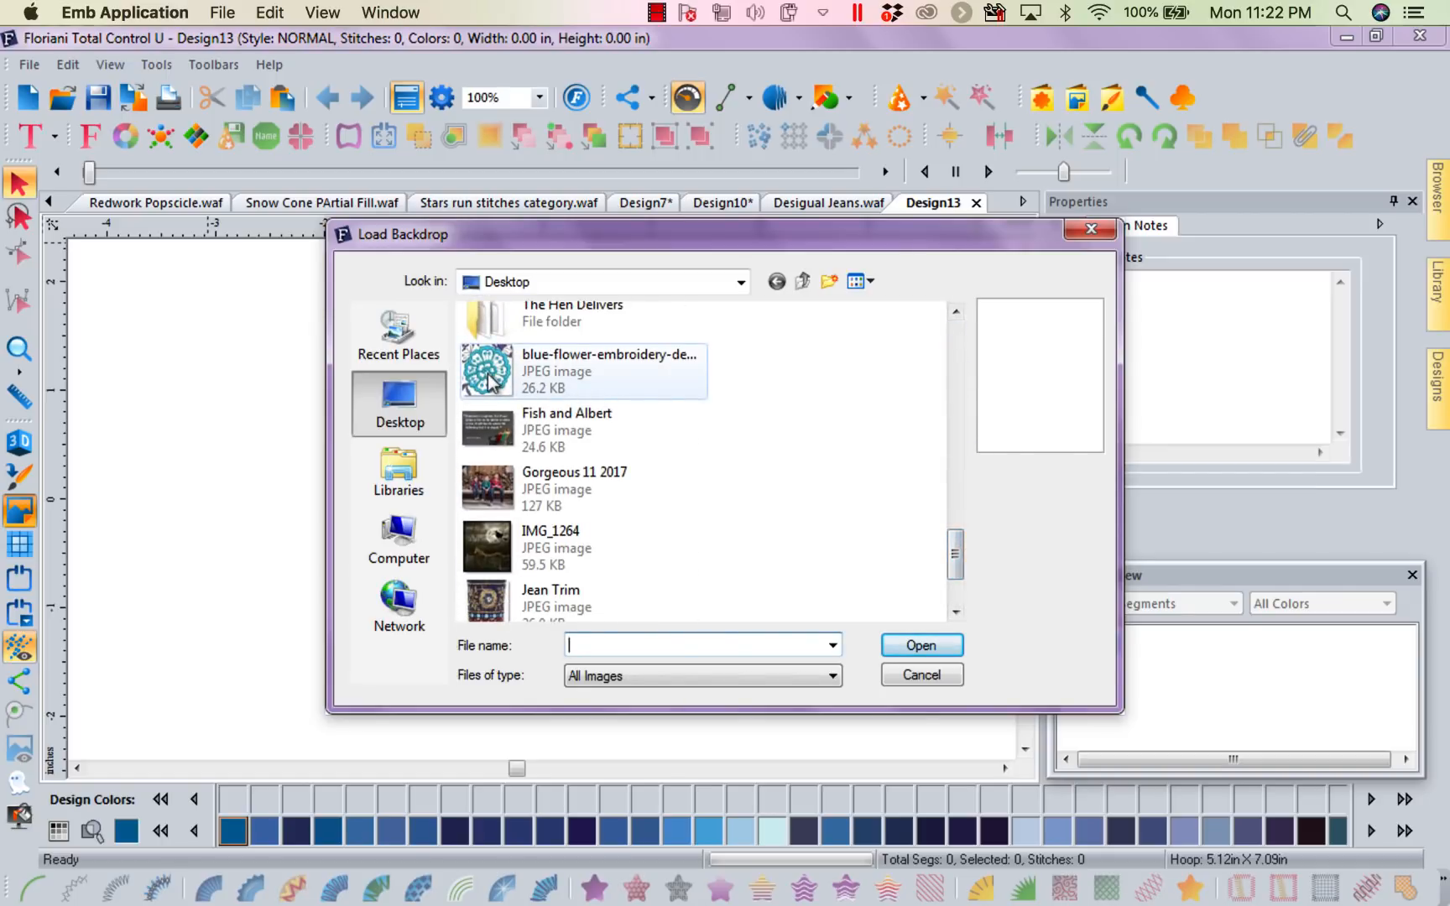
click(585, 391)
click(923, 646)
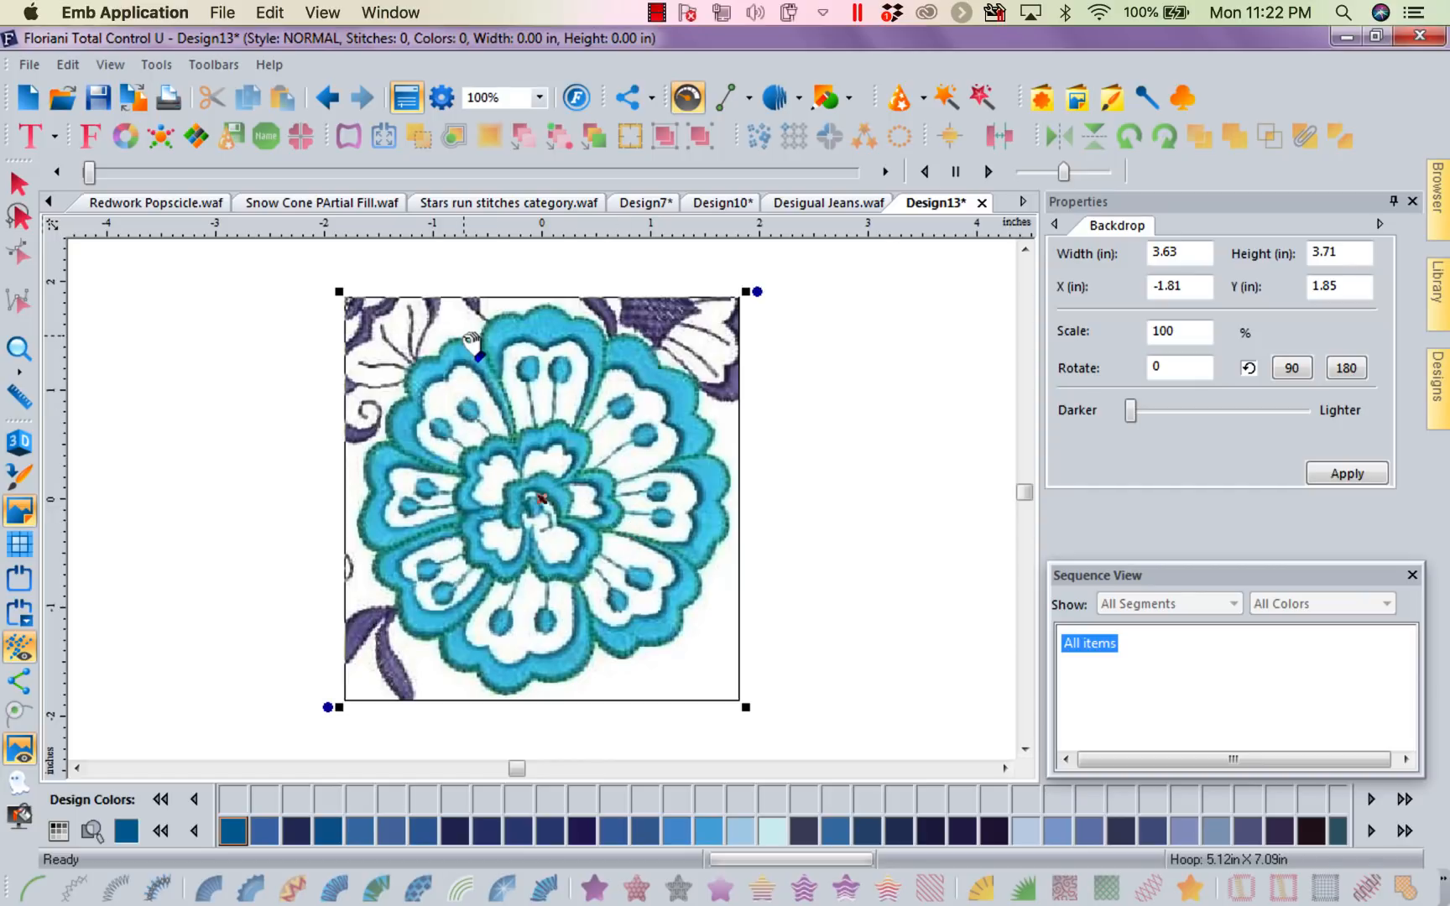
Step: Start an artwork path at the notch before the flower's top petal and trace that petal's outer edge to the next notch
click(748, 101)
click(720, 134)
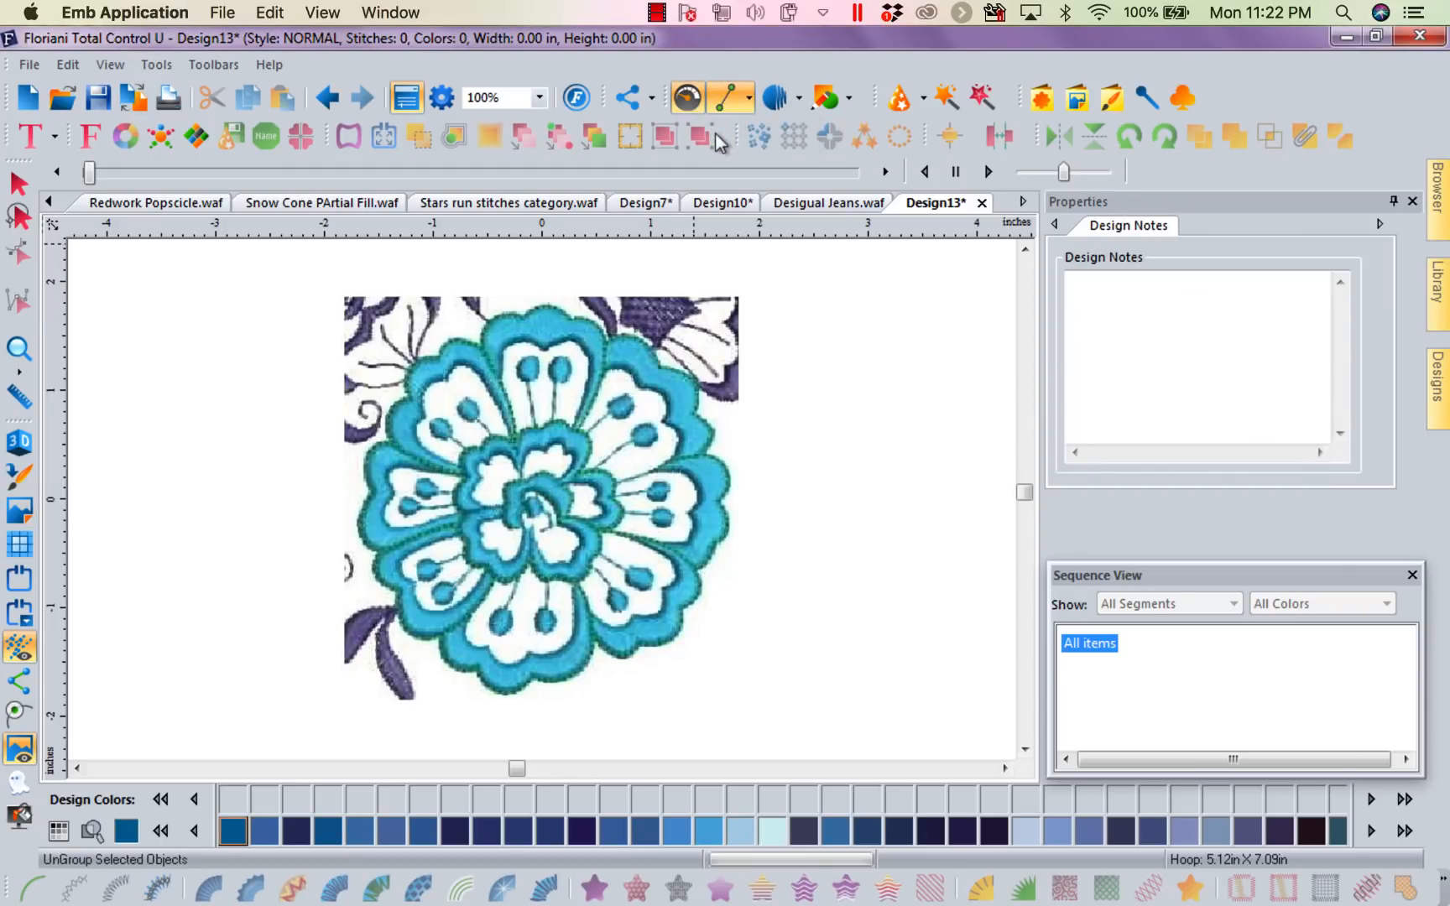
click(491, 367)
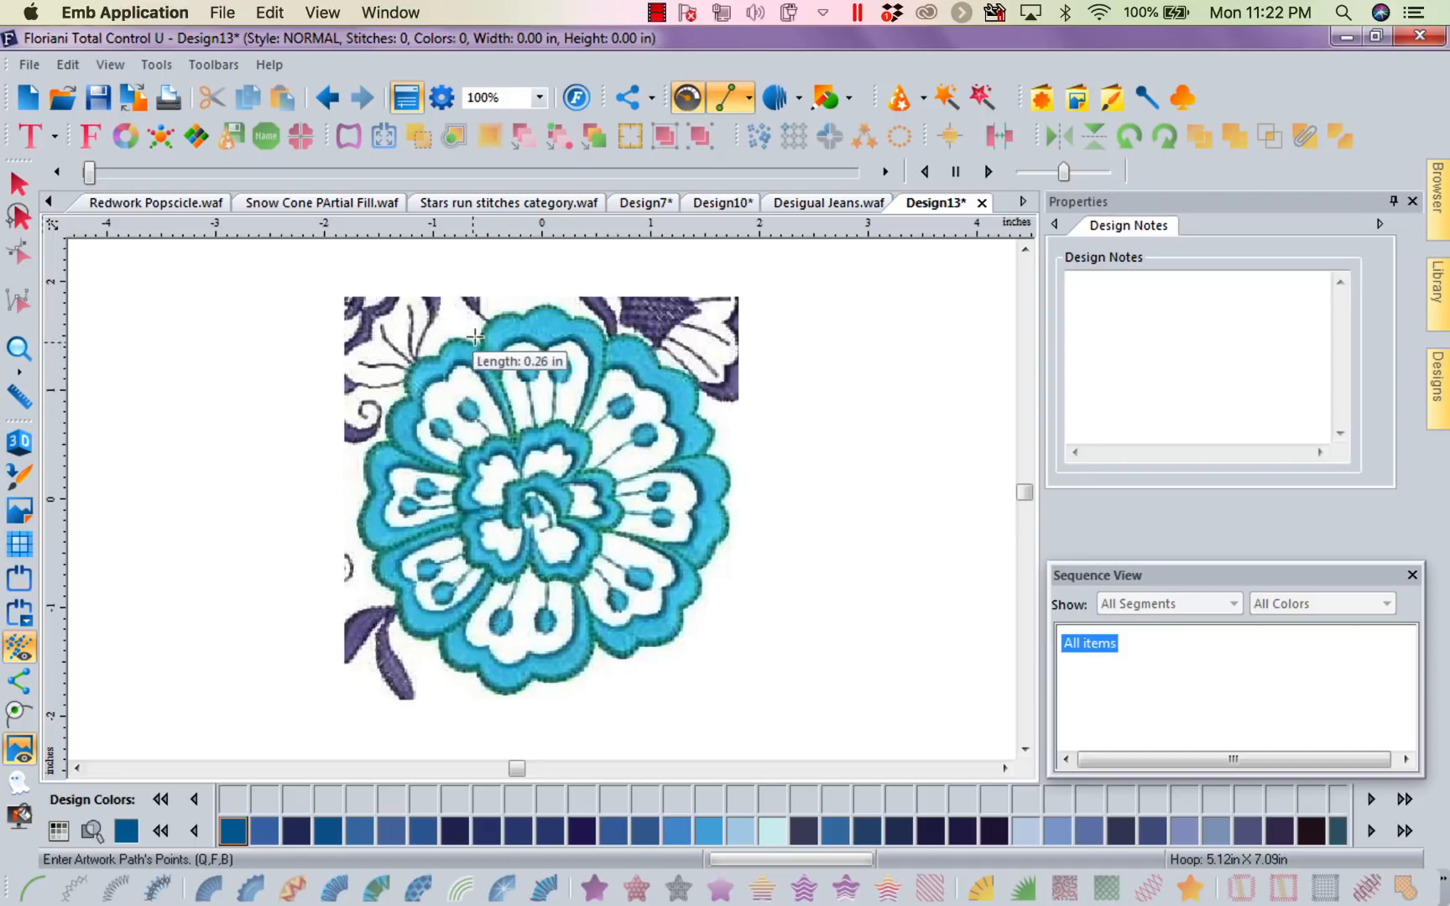
click(480, 331)
click(505, 311)
click(524, 313)
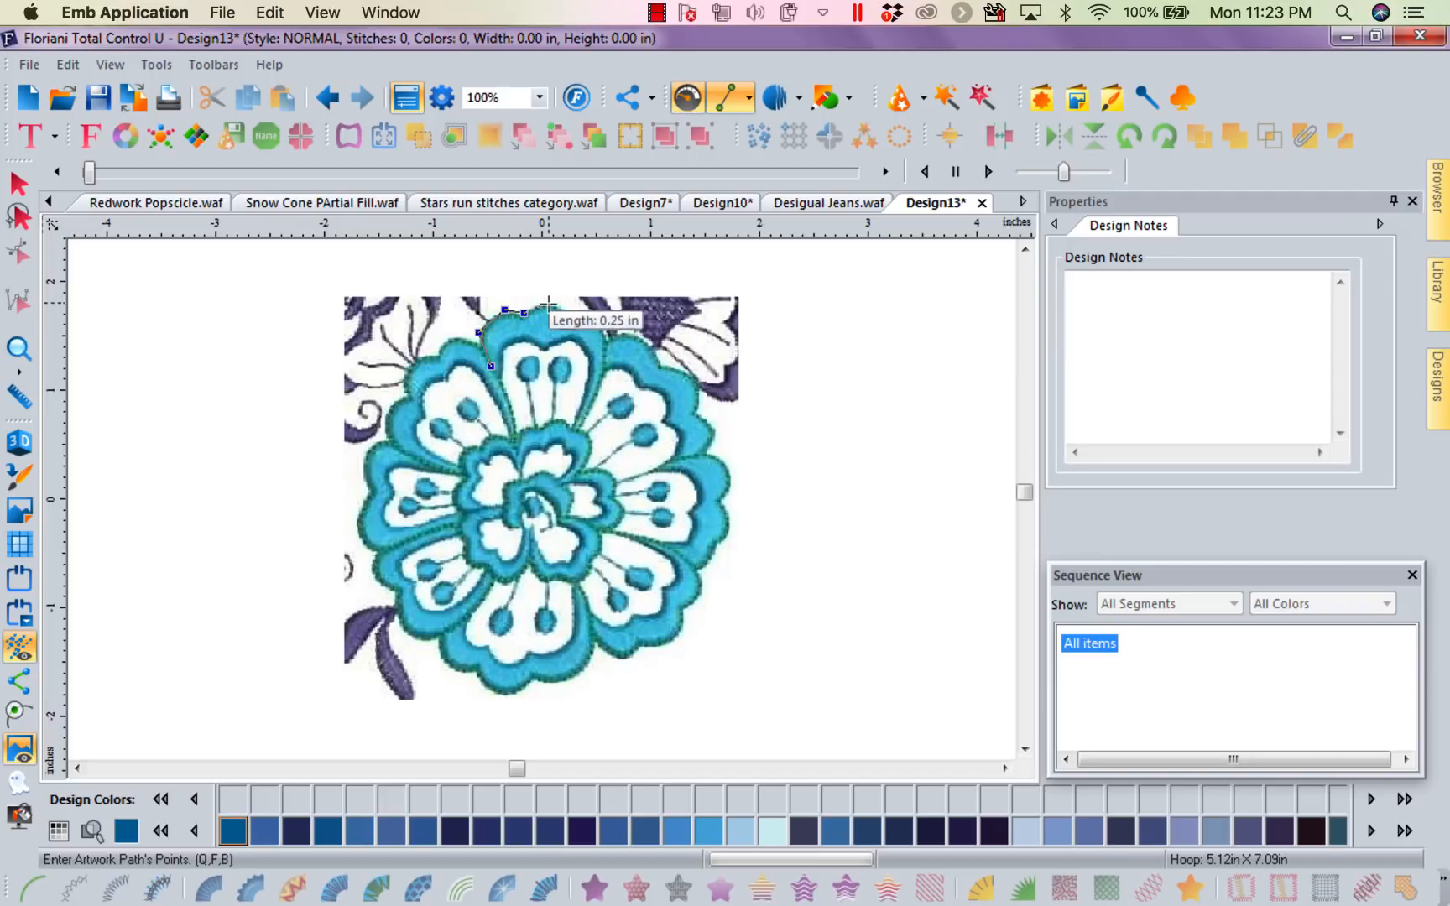
click(548, 302)
click(571, 318)
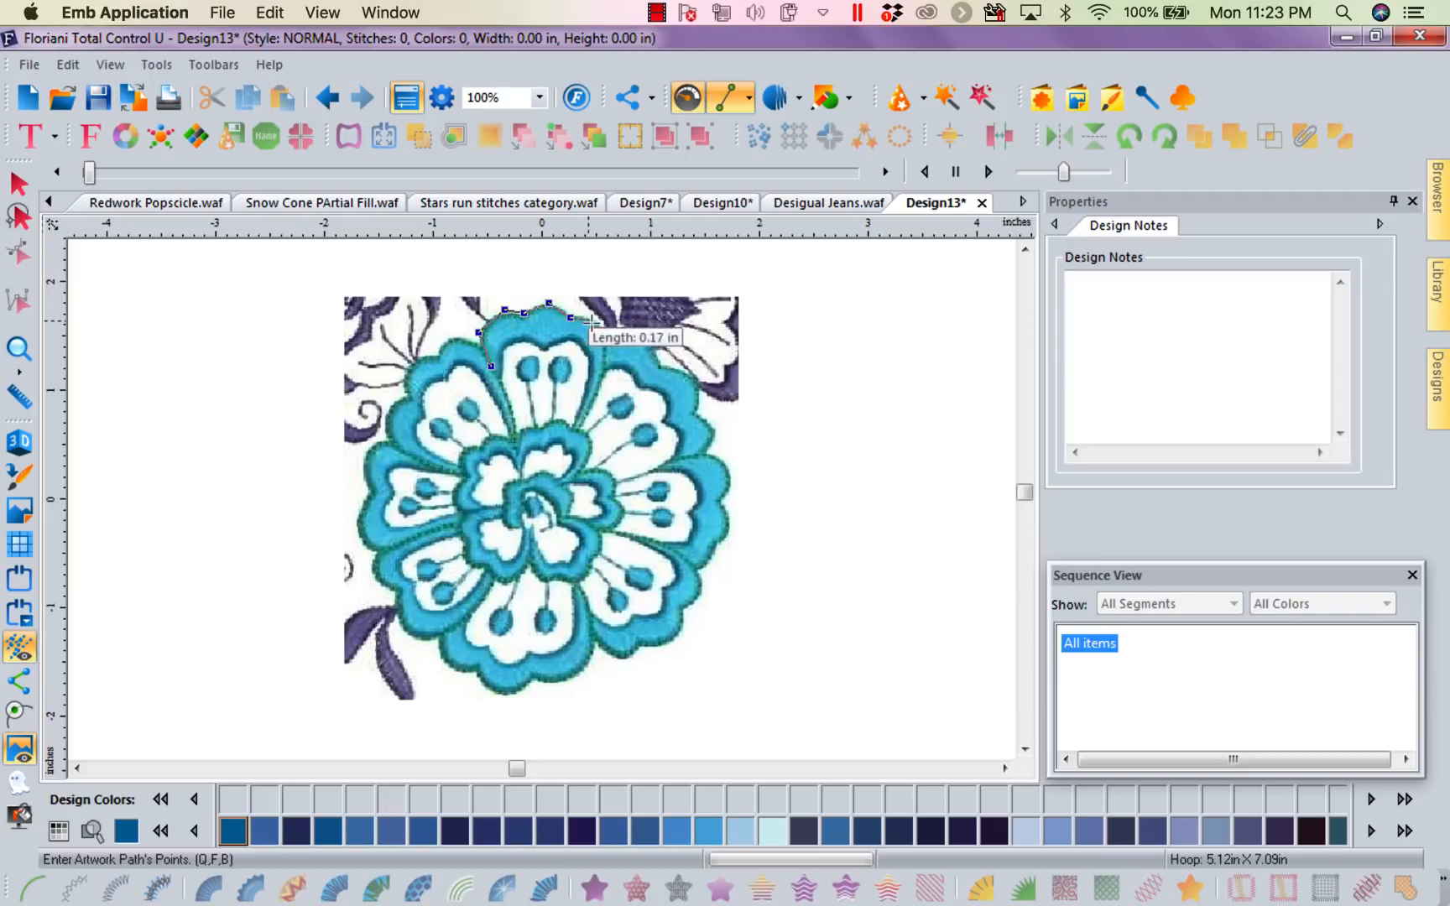
click(591, 322)
click(610, 336)
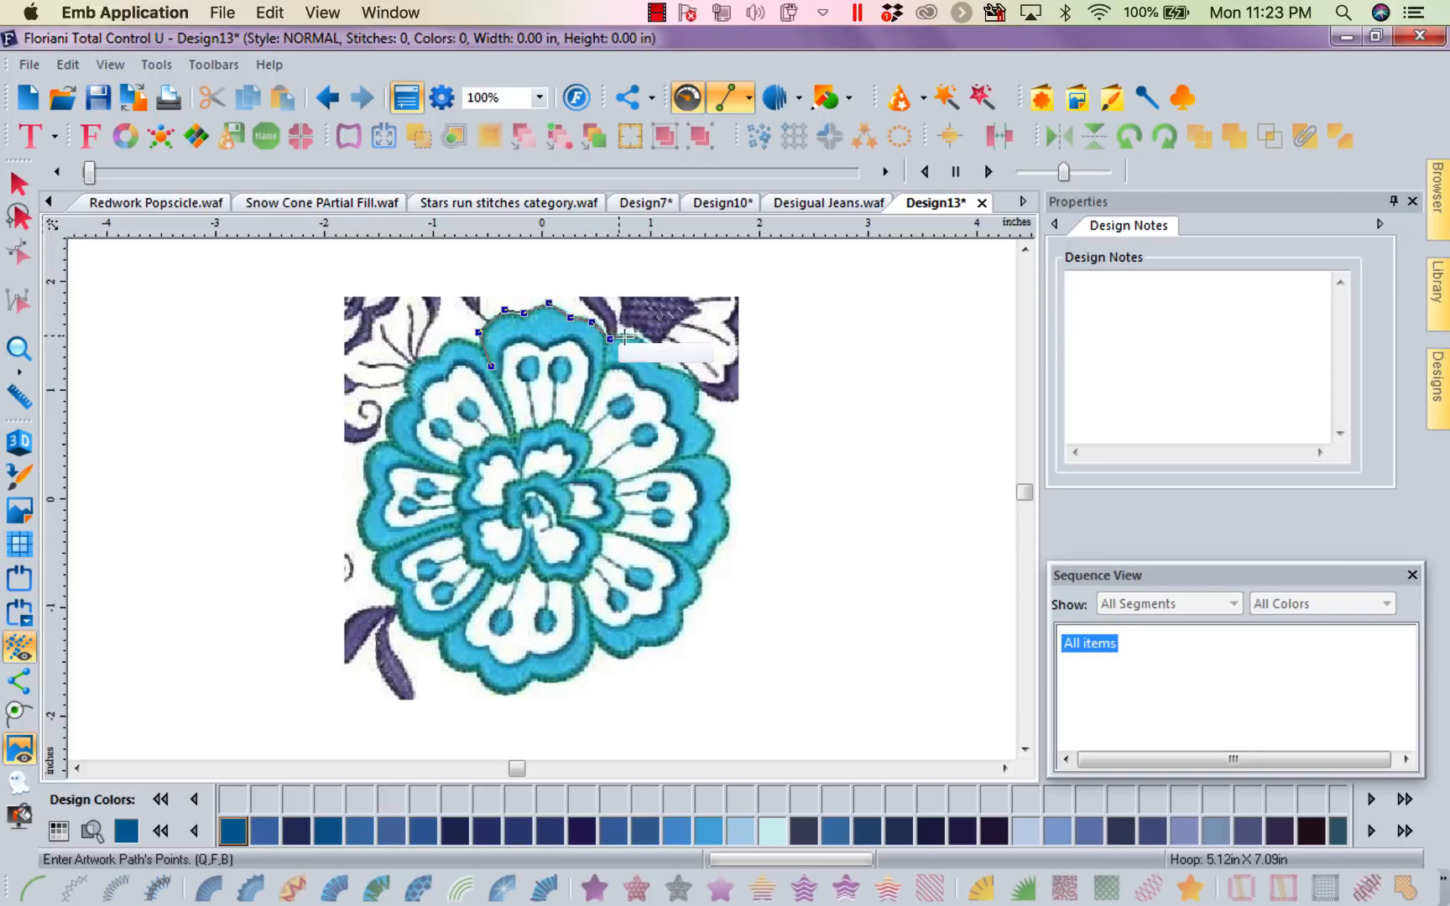
Step: Continue the artwork path along the outer edge of the flower's upper-right petal to the notch above the right petal
click(633, 337)
click(652, 350)
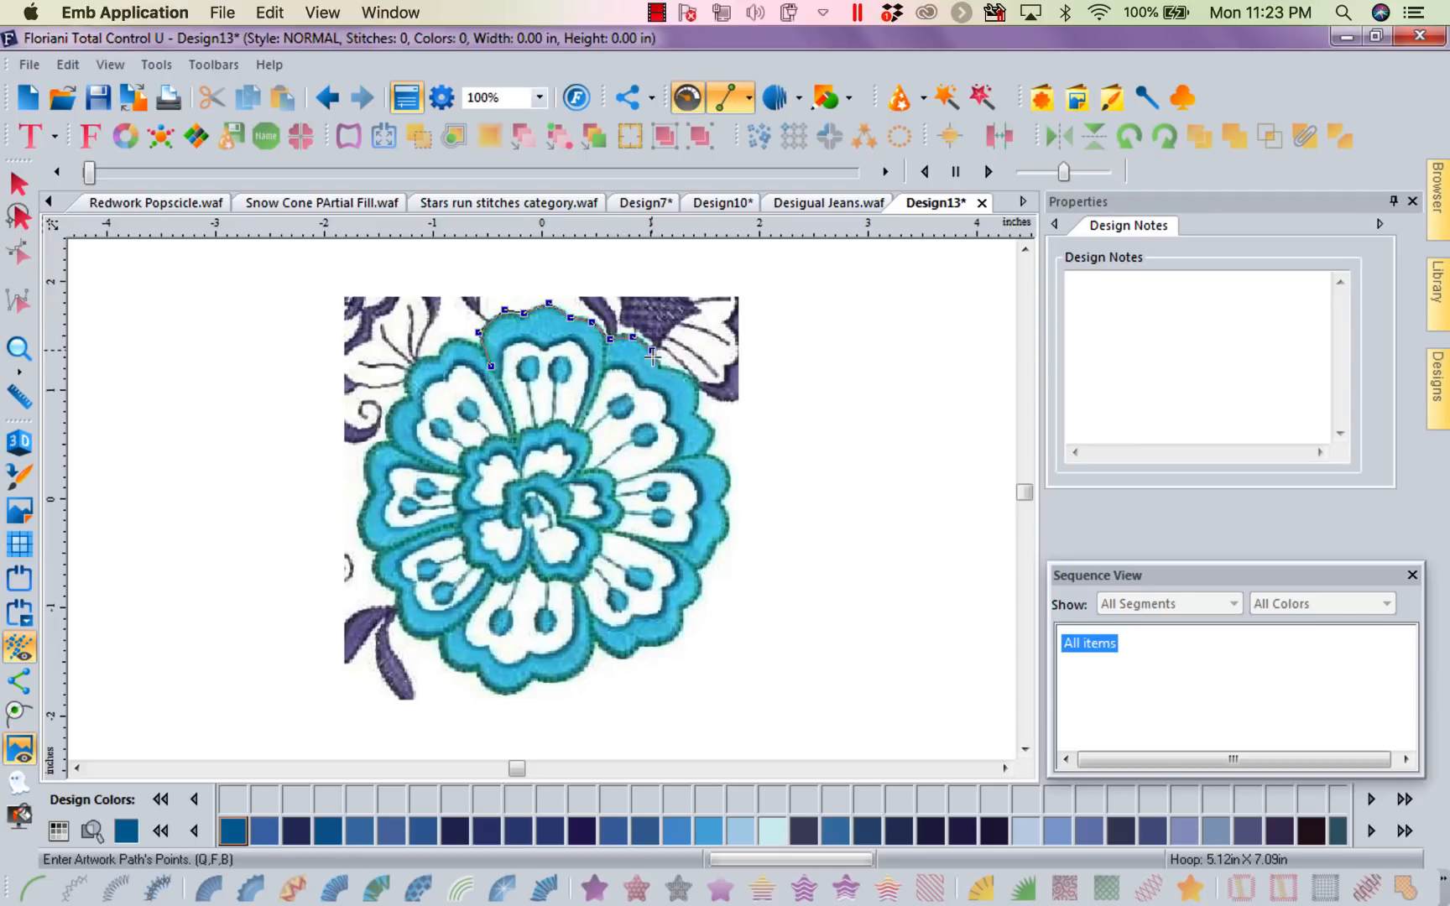
click(653, 362)
click(690, 373)
click(695, 402)
click(695, 414)
click(710, 429)
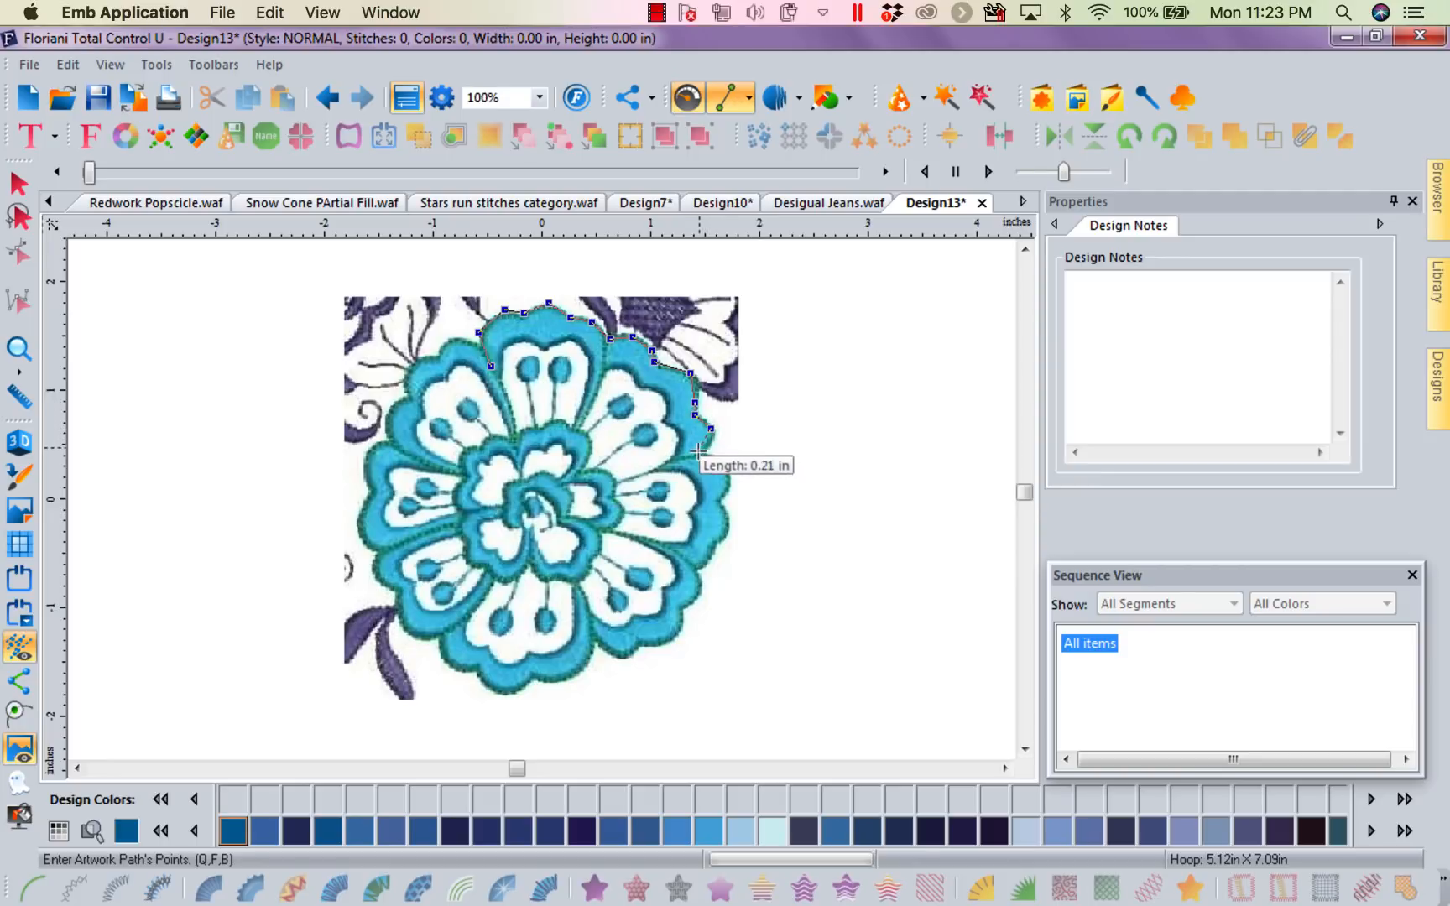
click(694, 454)
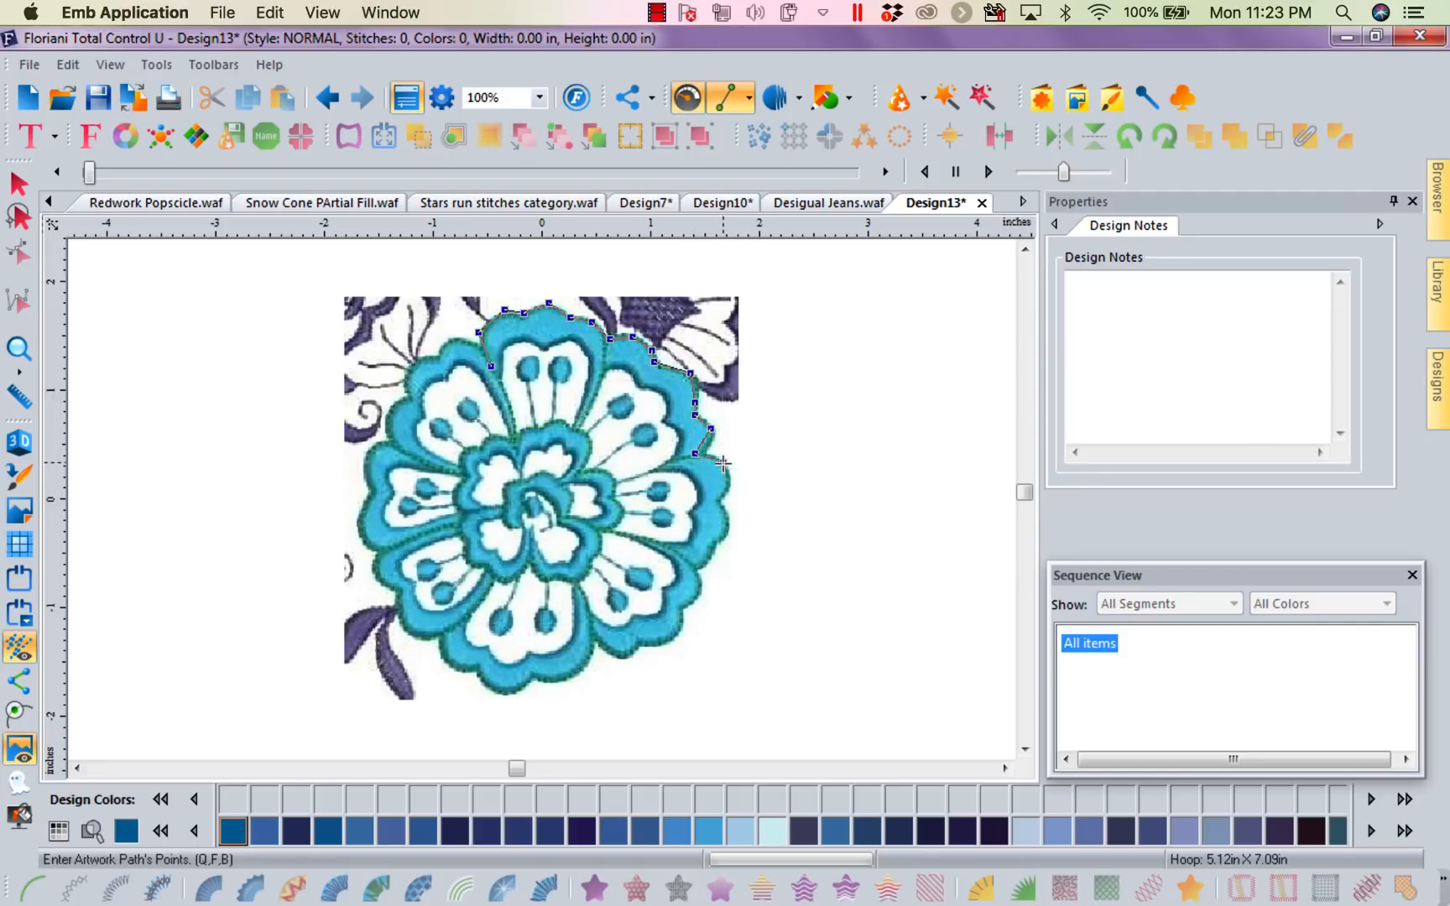
Step: Trace the right petal's outer edge down to its lower notch, replacing the misplaced point near the petal's middle
click(723, 462)
click(718, 495)
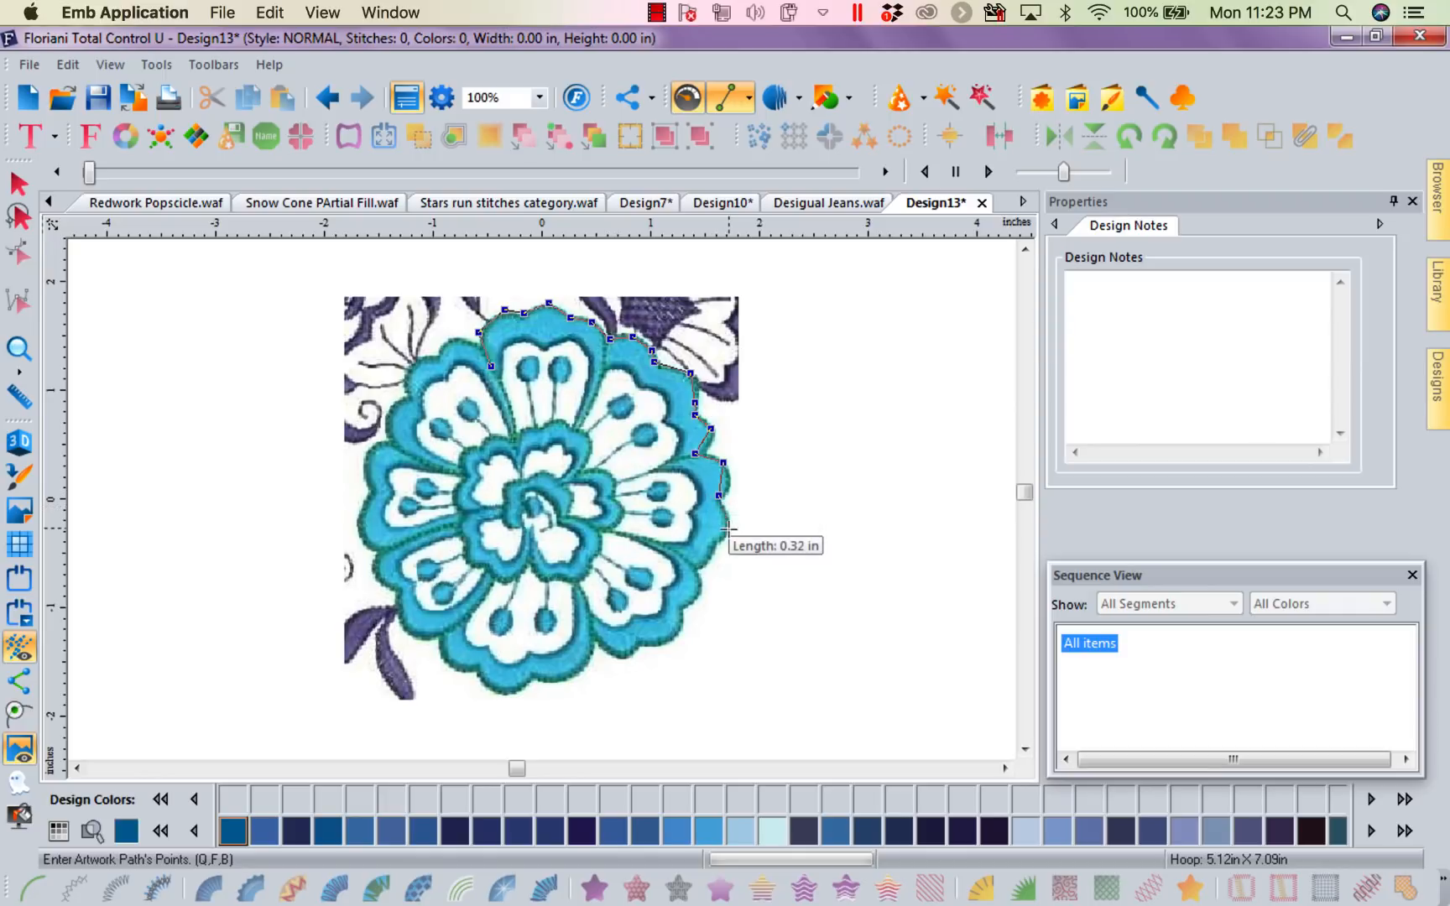
key(BackSpace)
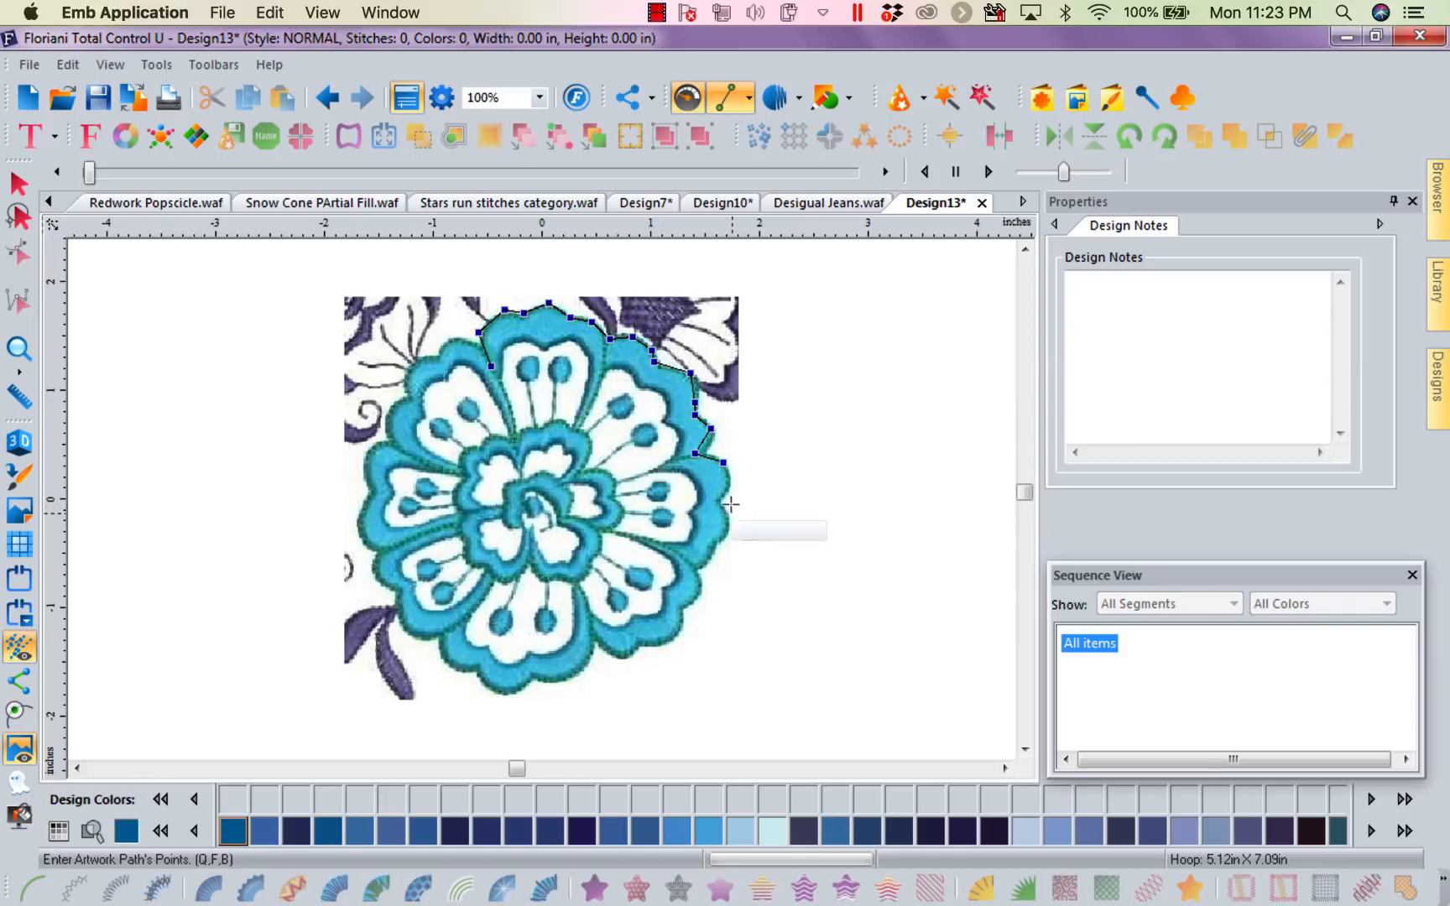
click(730, 484)
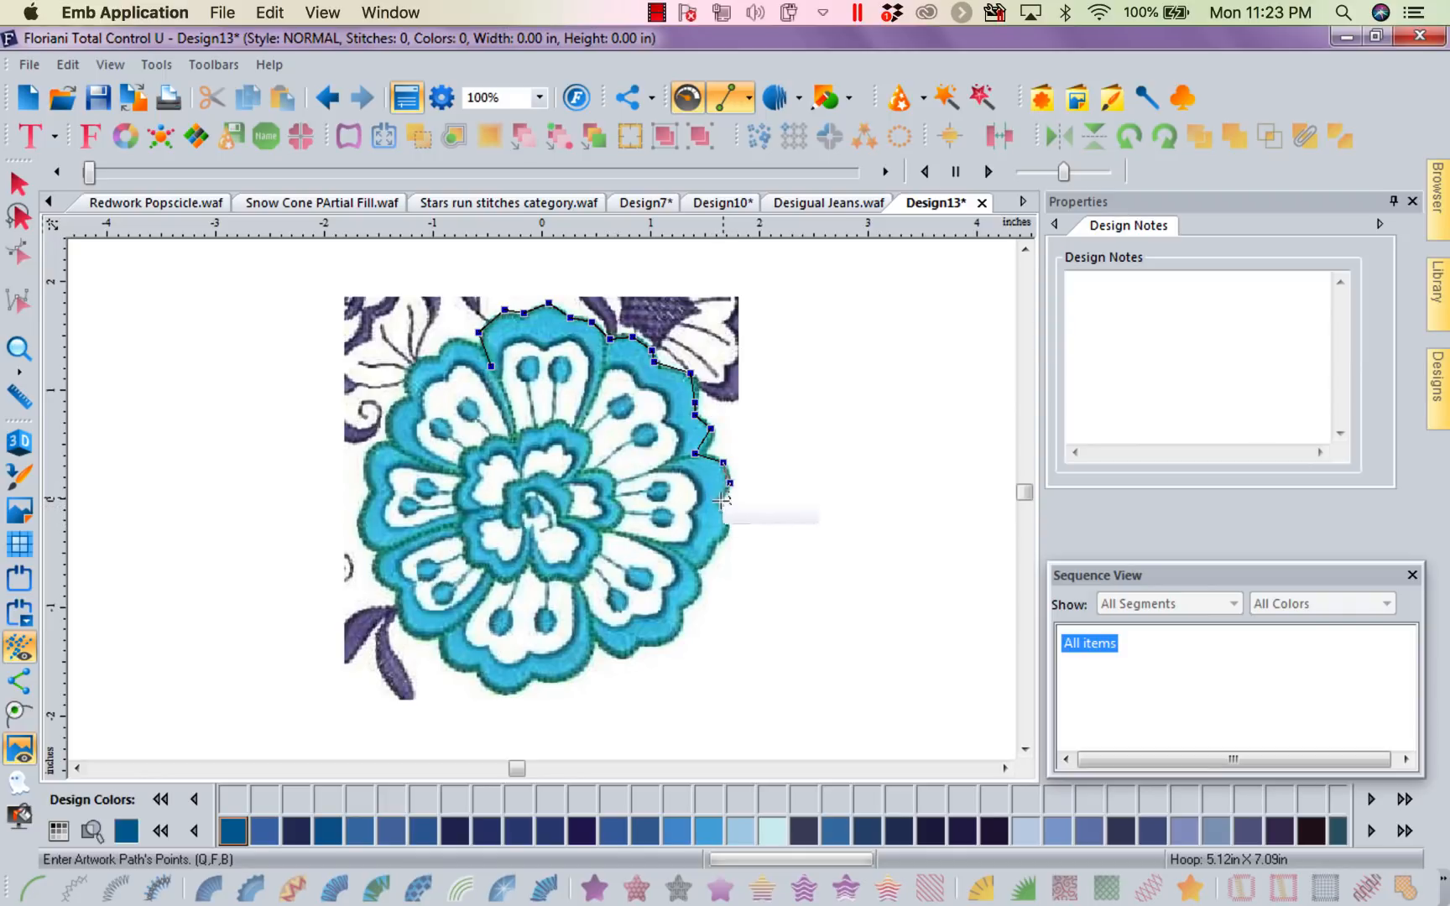
click(717, 501)
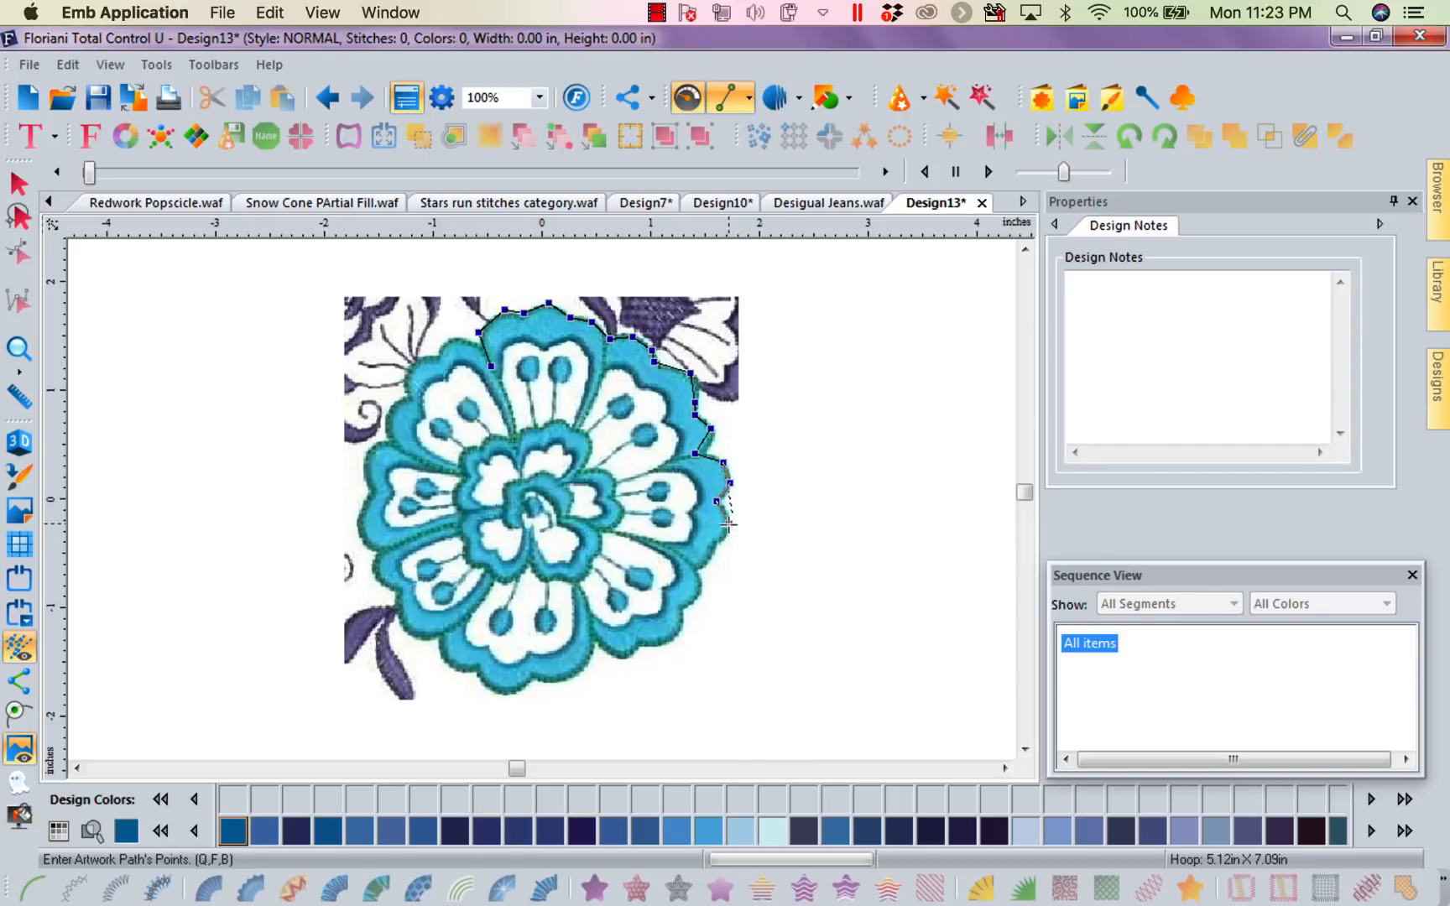
click(728, 523)
click(719, 538)
click(711, 558)
click(689, 561)
click(697, 568)
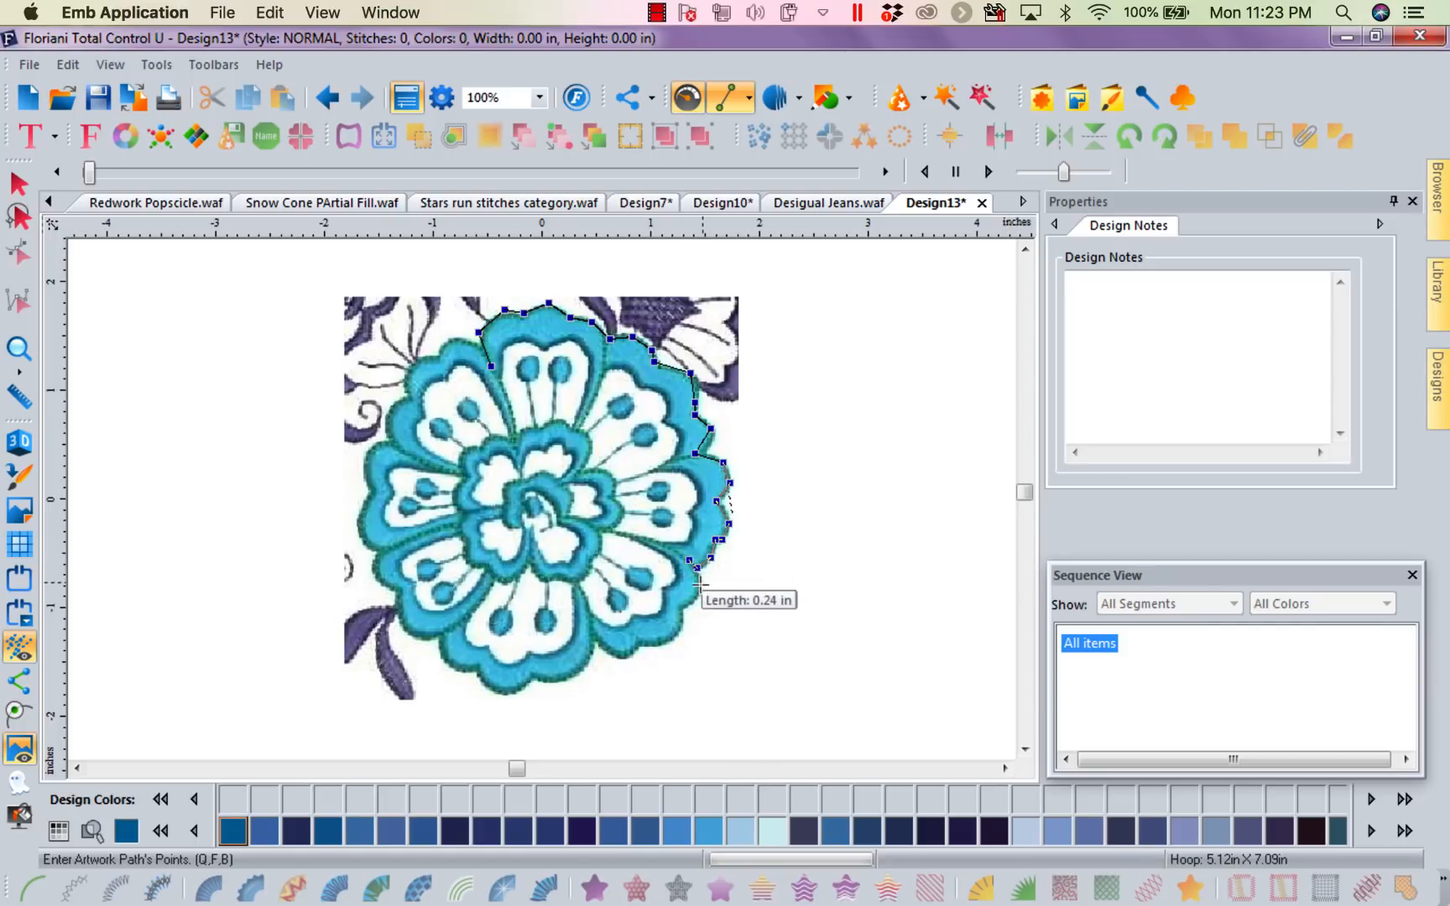
Step: Extend the artwork path around the lower-right petal's outer edge to the notch beside the bottom petal
click(701, 583)
click(684, 605)
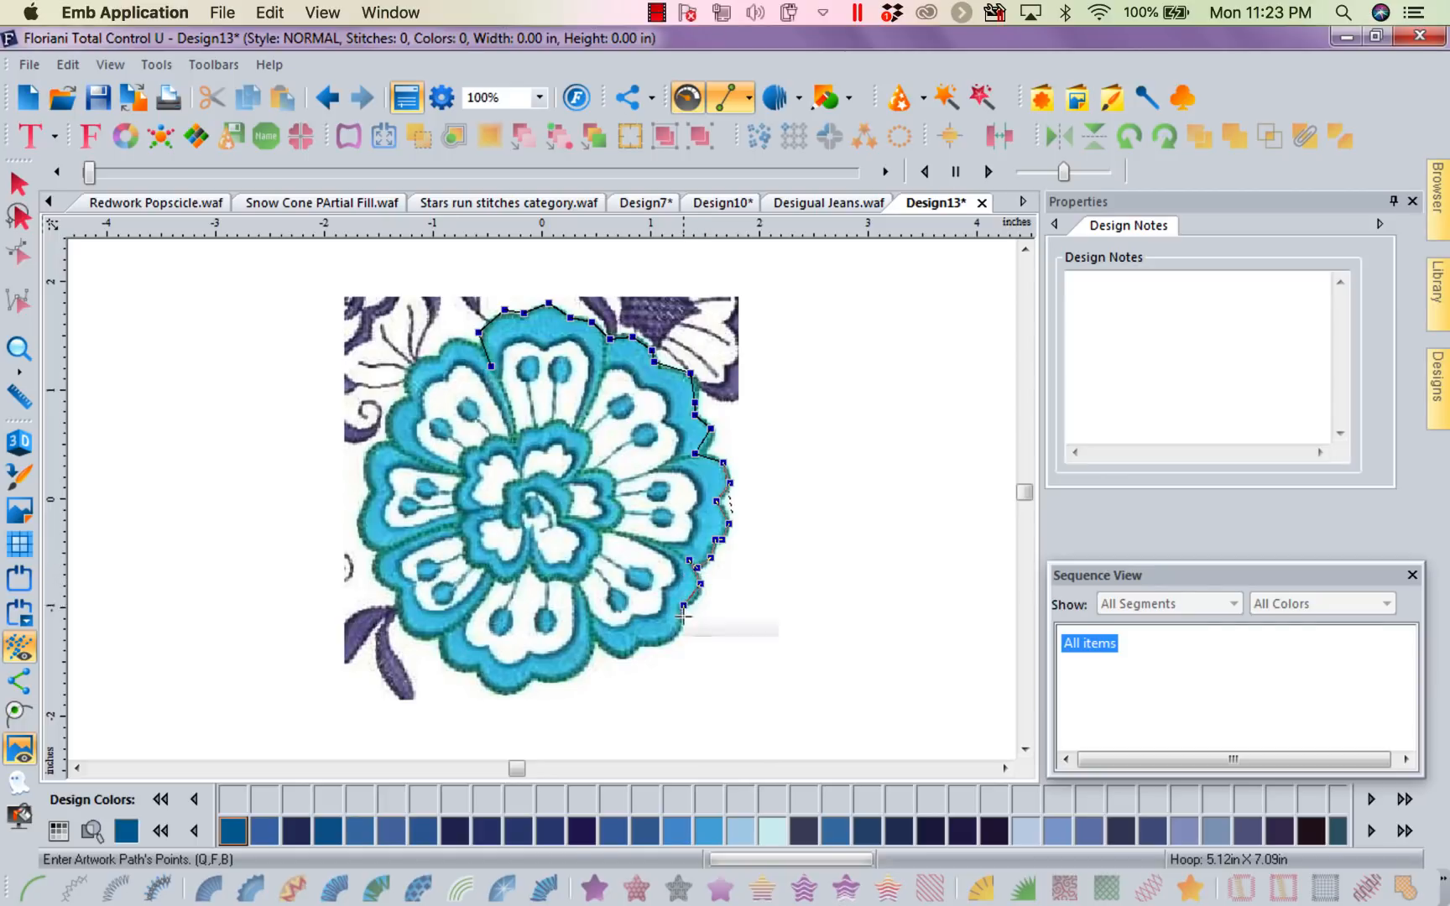
click(682, 625)
click(670, 640)
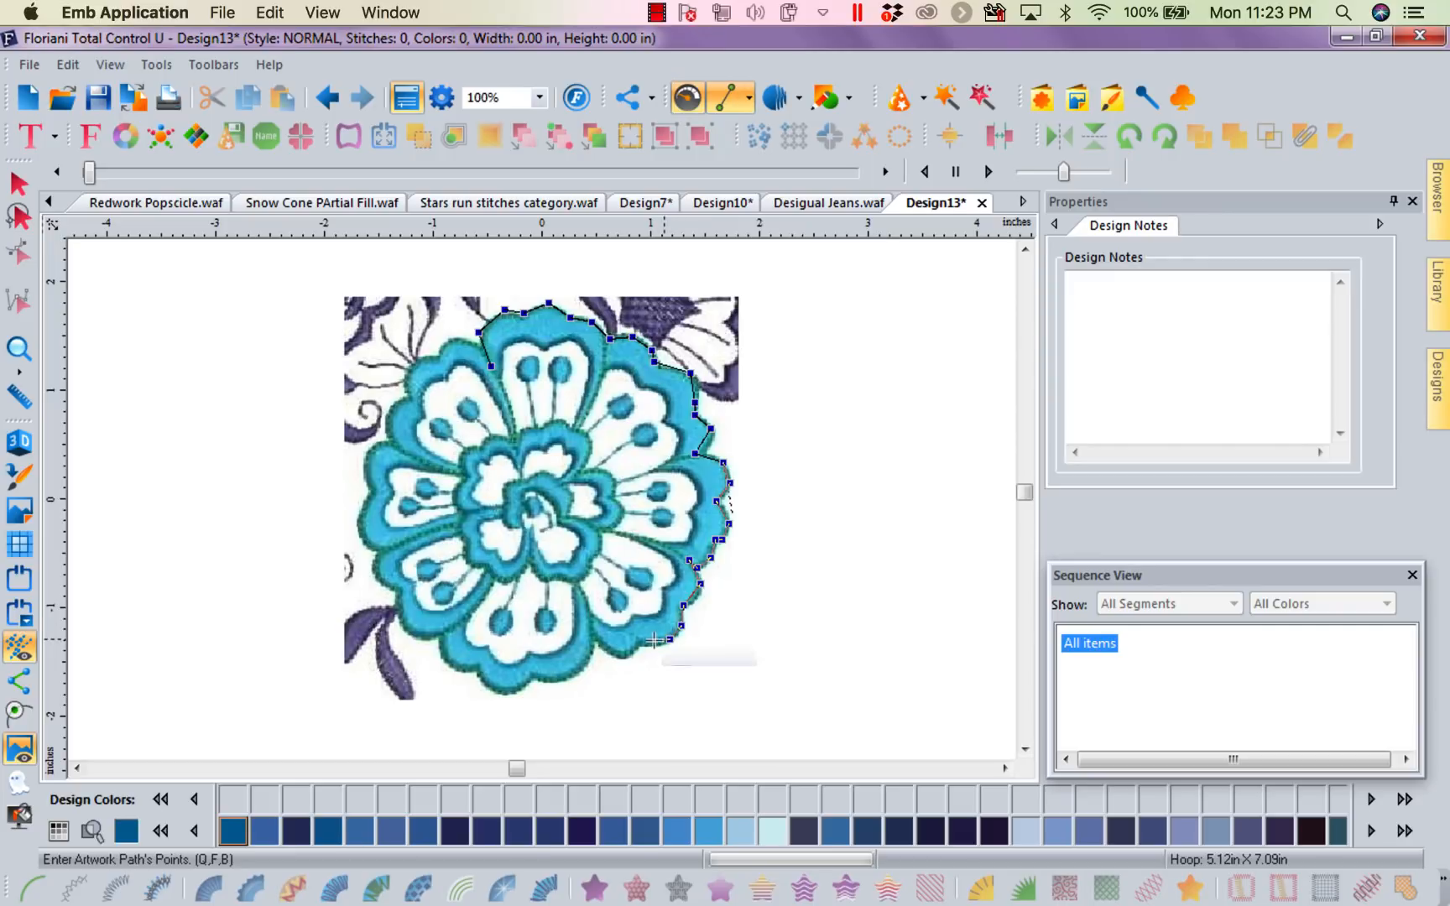
click(646, 643)
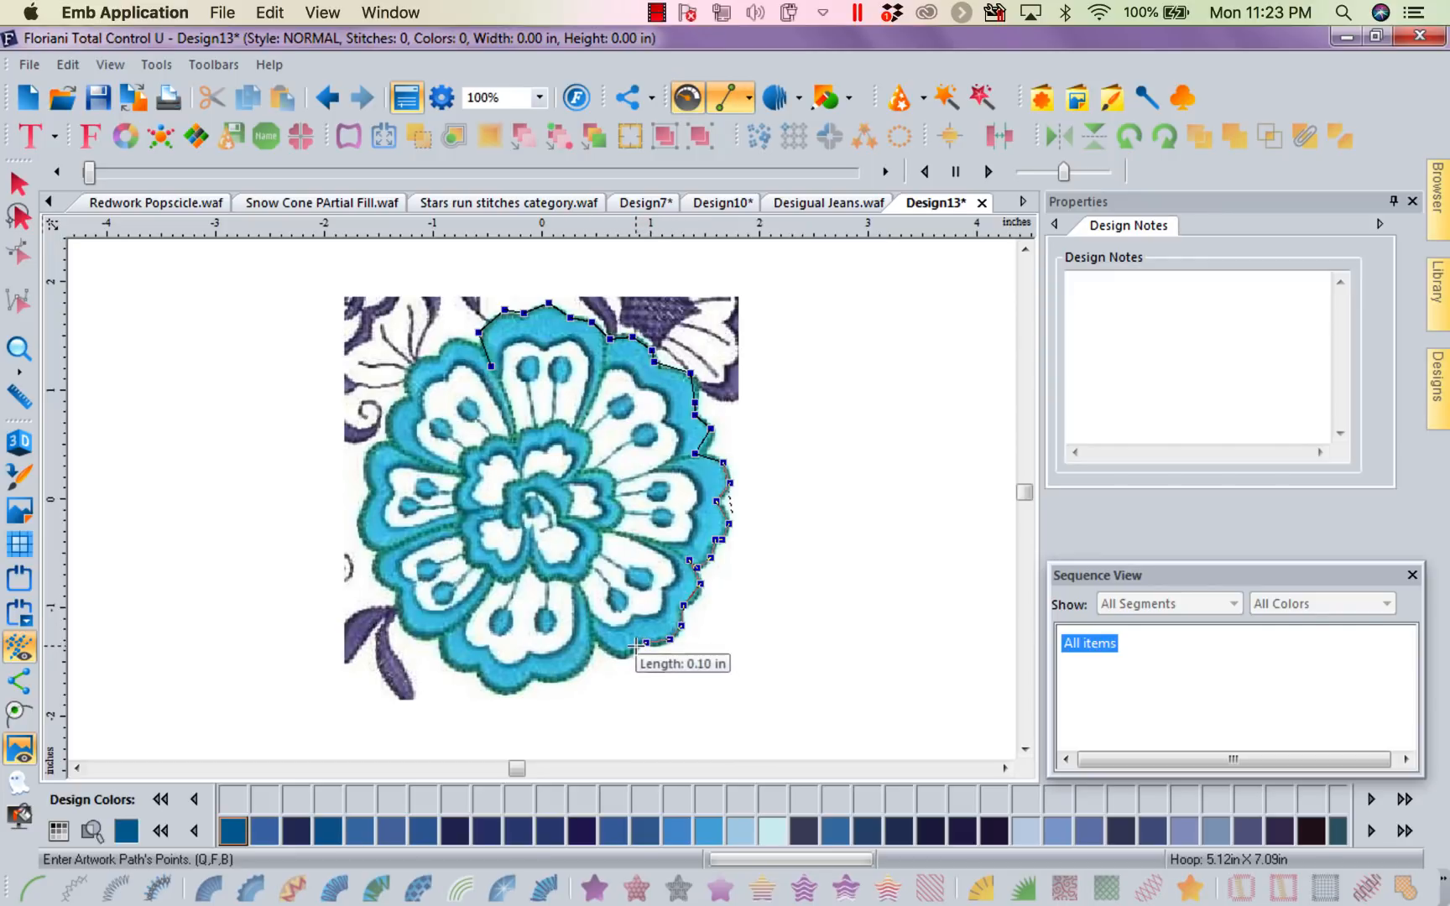
click(636, 648)
click(626, 654)
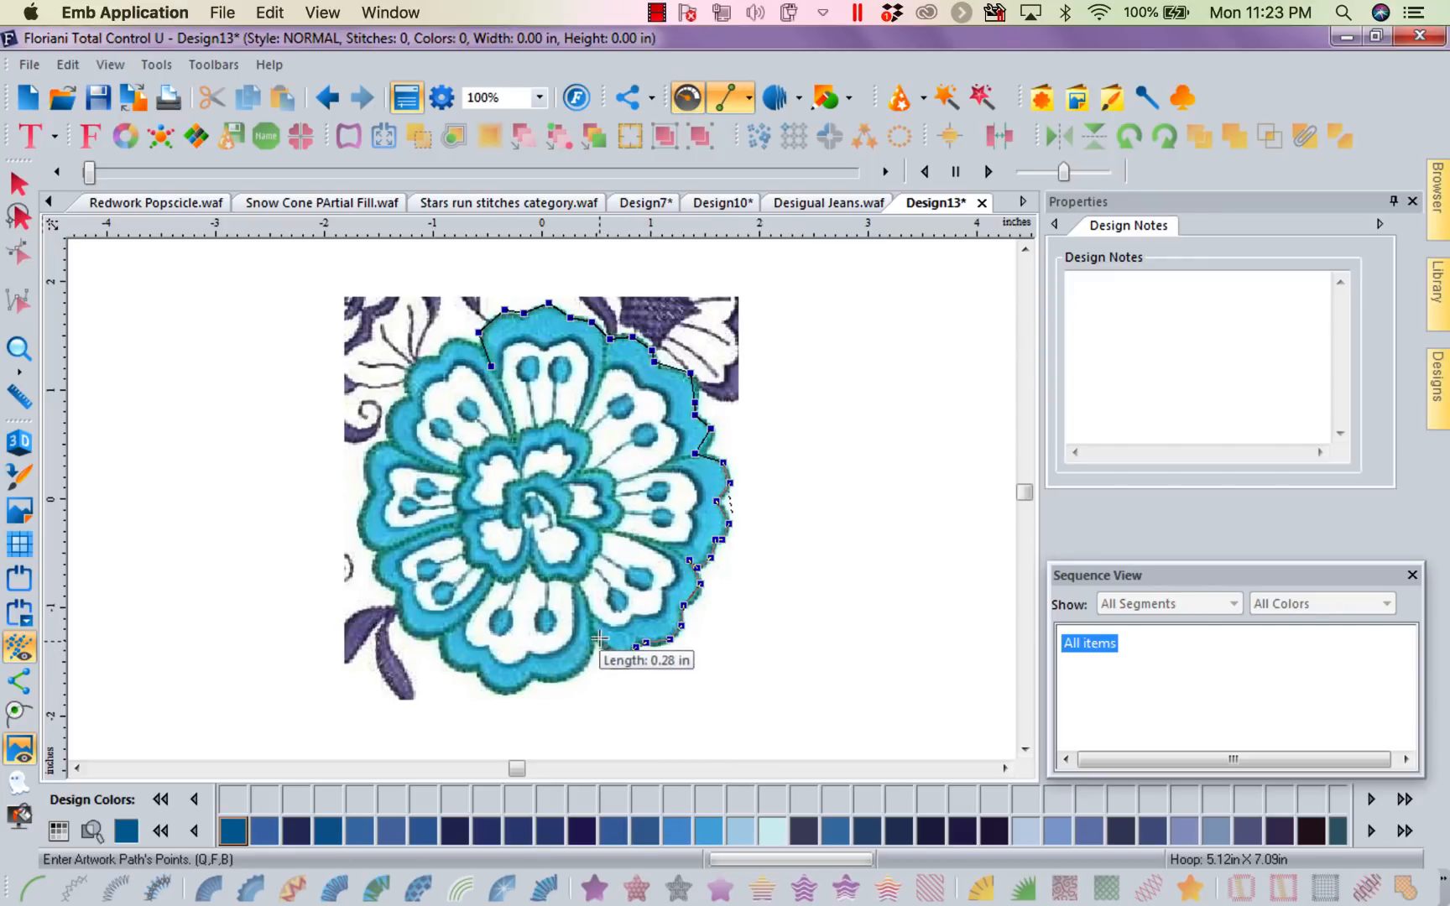
click(596, 632)
Step: Trace the bottom petal's outer edge to the notch beside the lower-left petal
click(584, 670)
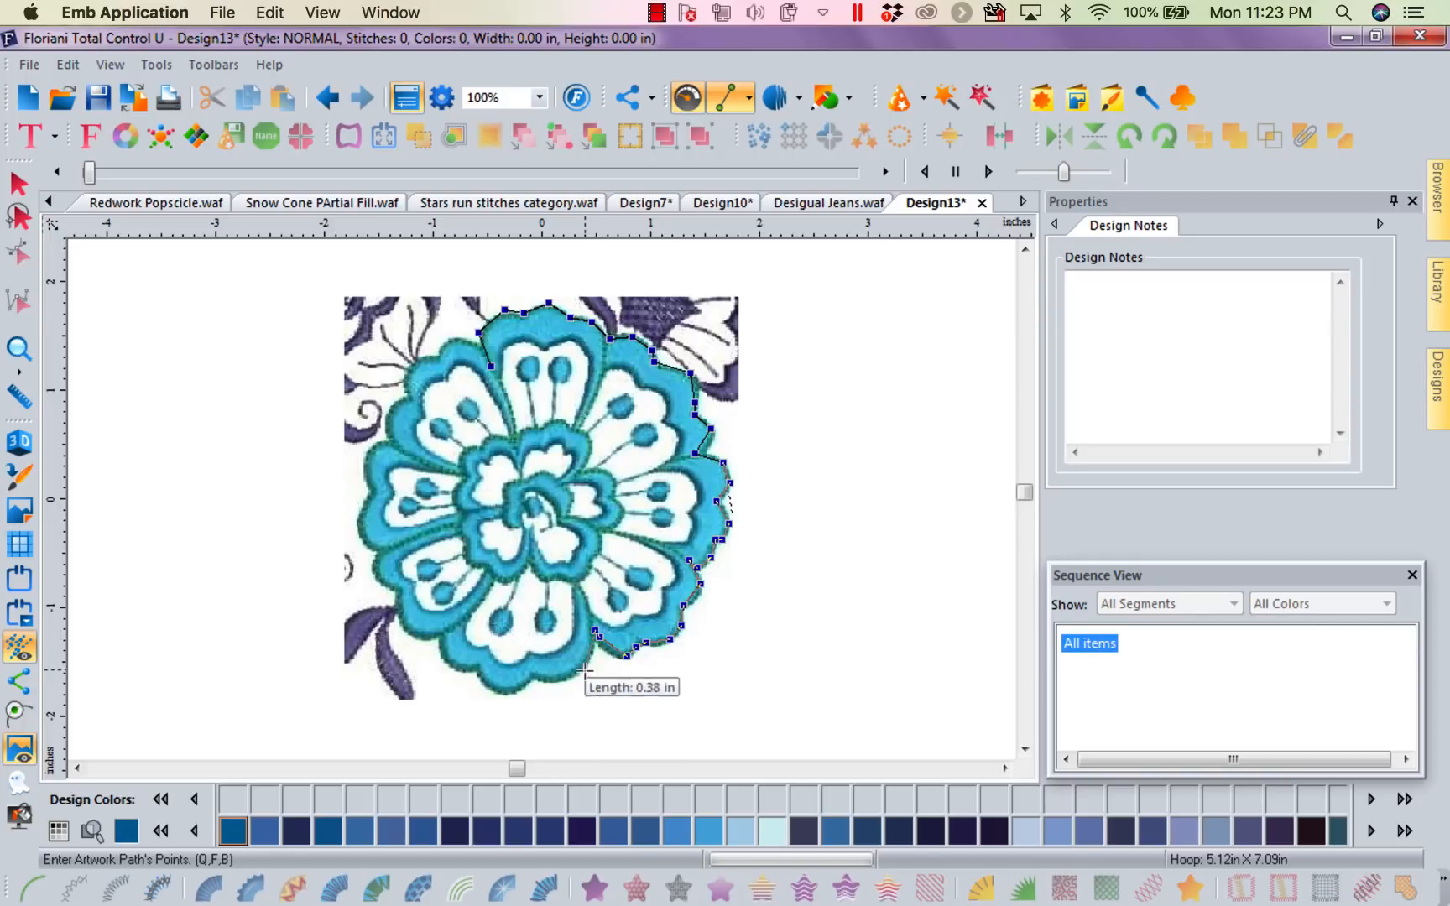
click(540, 676)
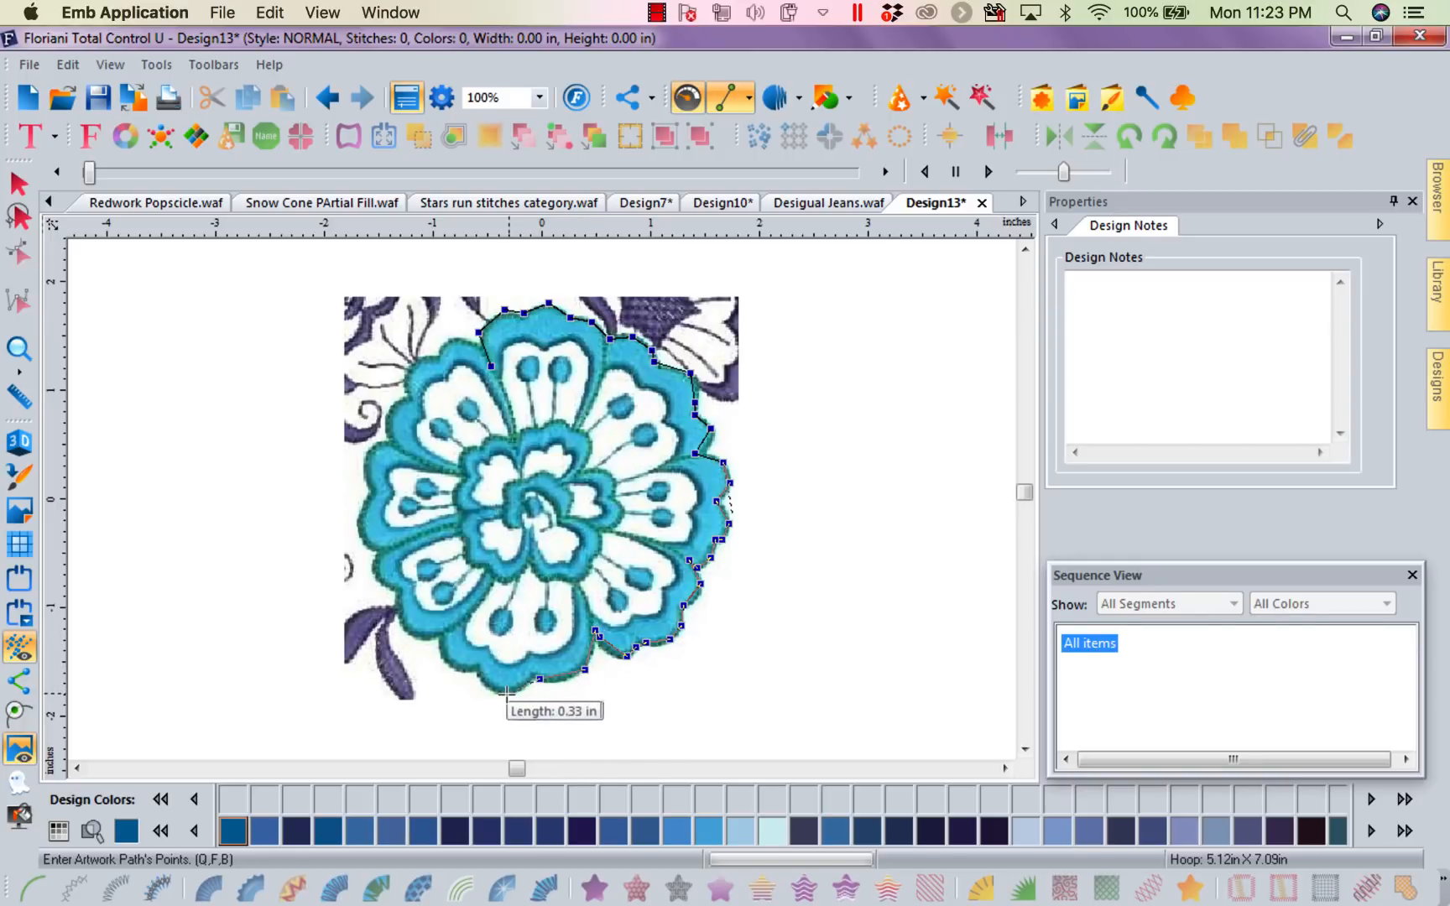
click(480, 669)
click(450, 662)
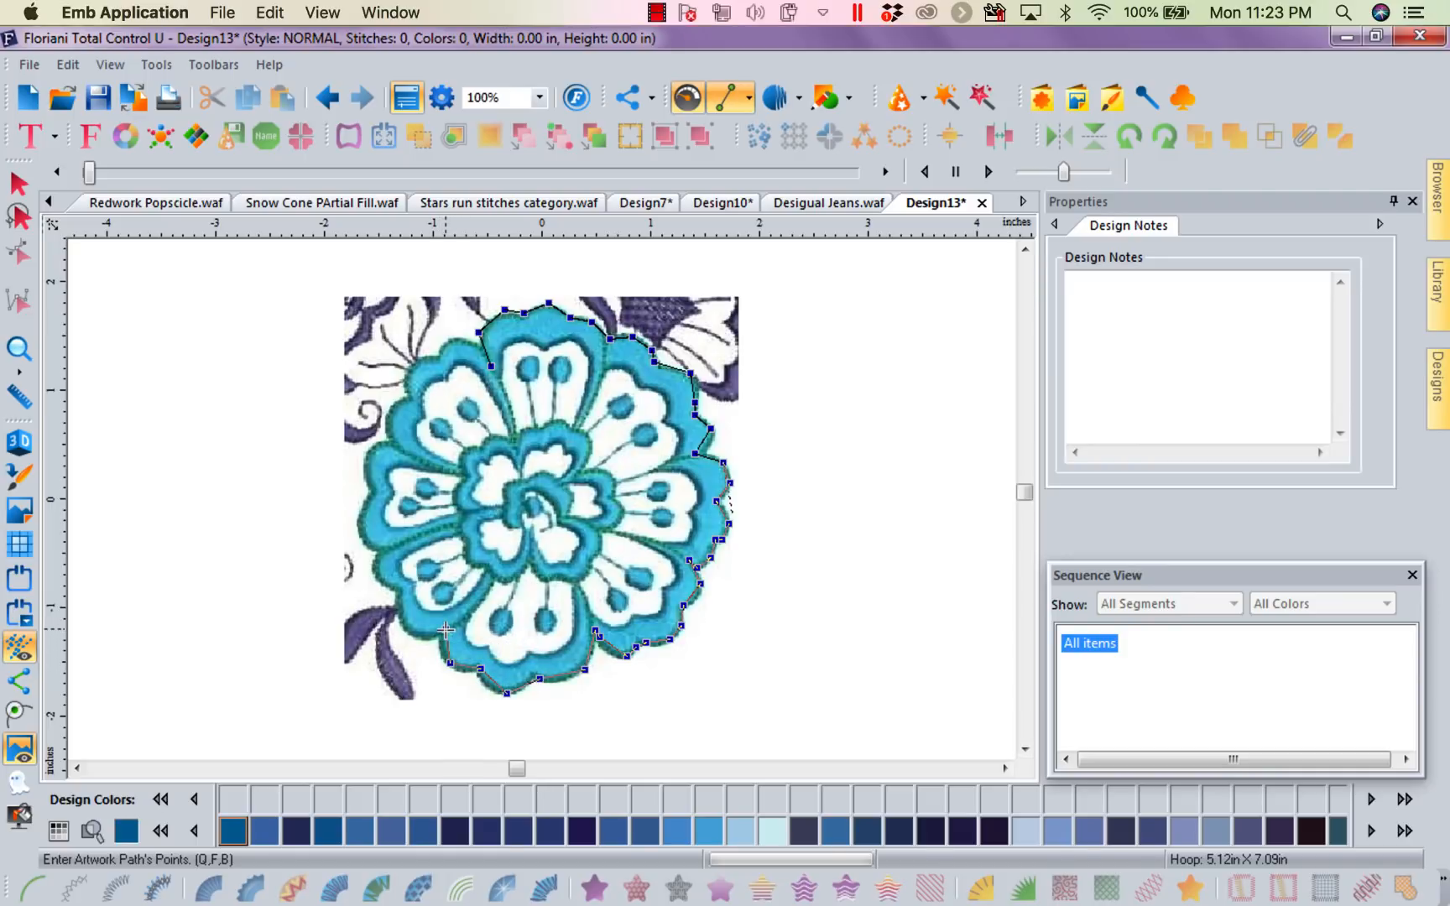
click(446, 629)
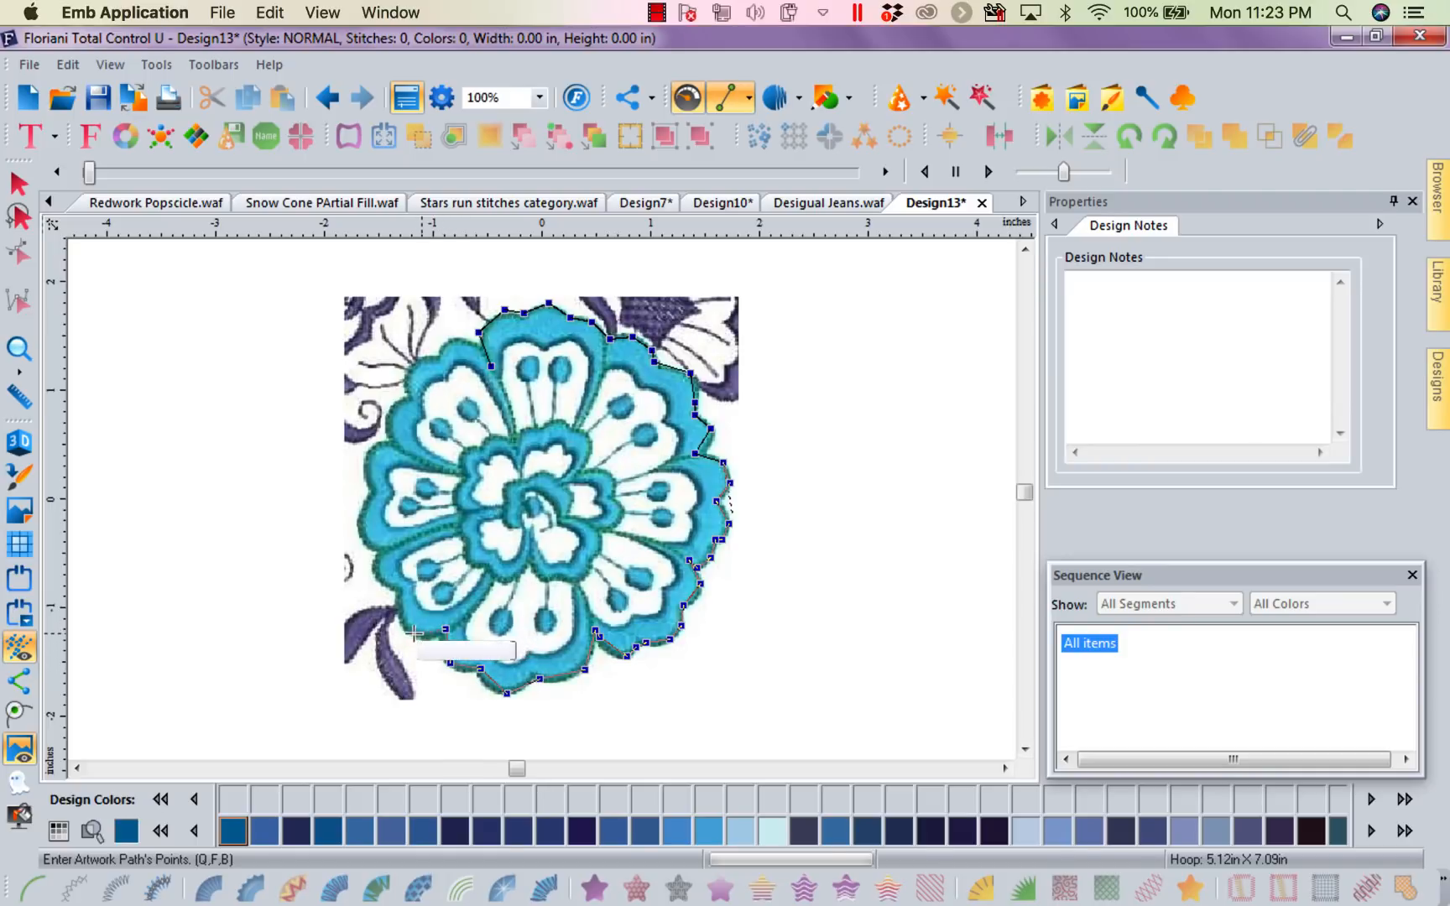
Step: Continue the artwork path up along the outer edges of the lower-left and left petals
click(399, 592)
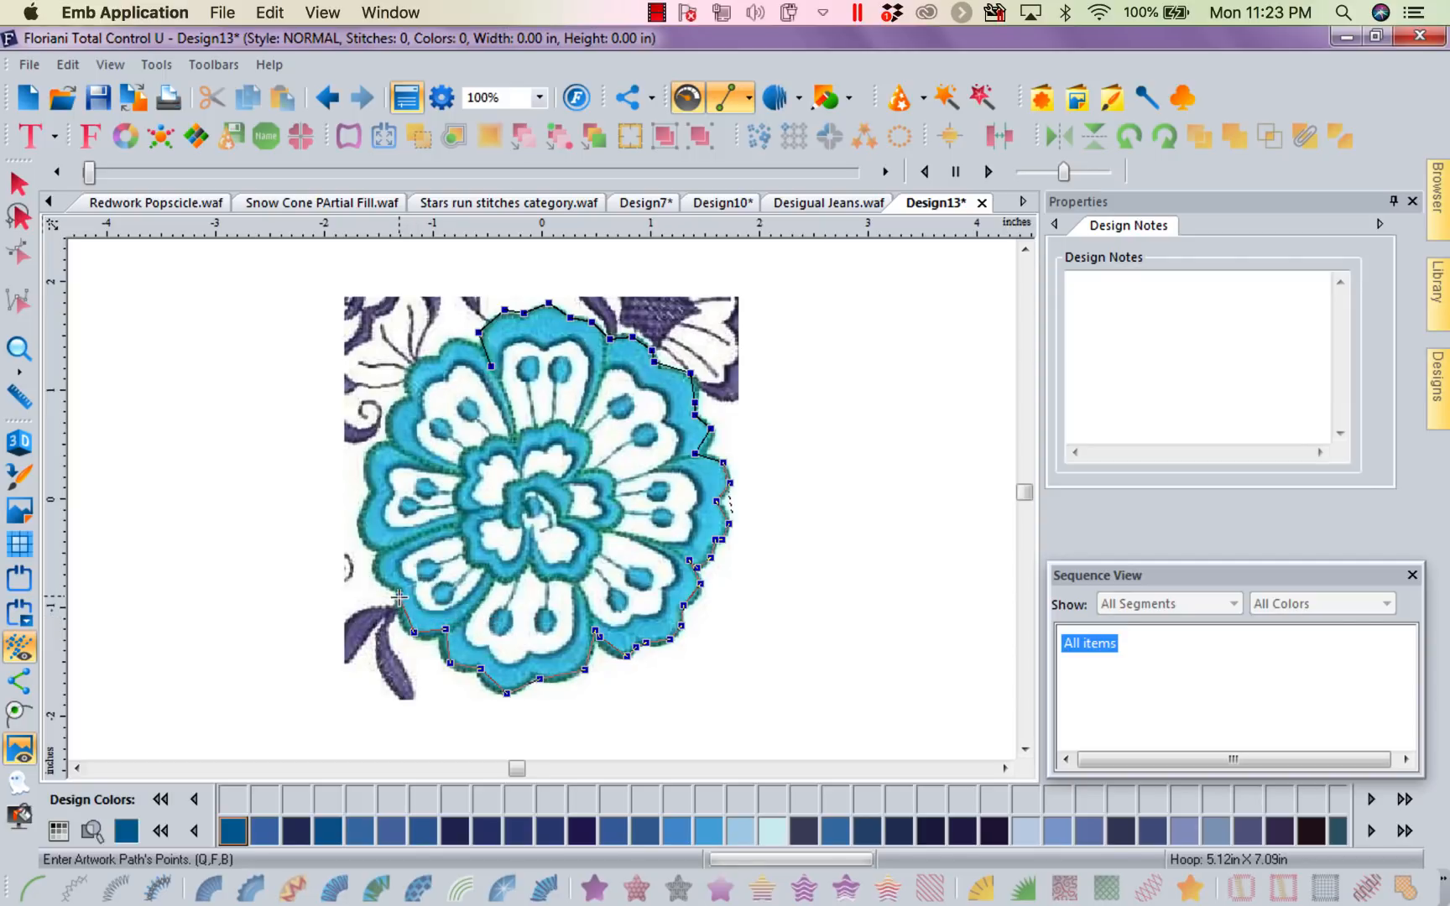
click(376, 573)
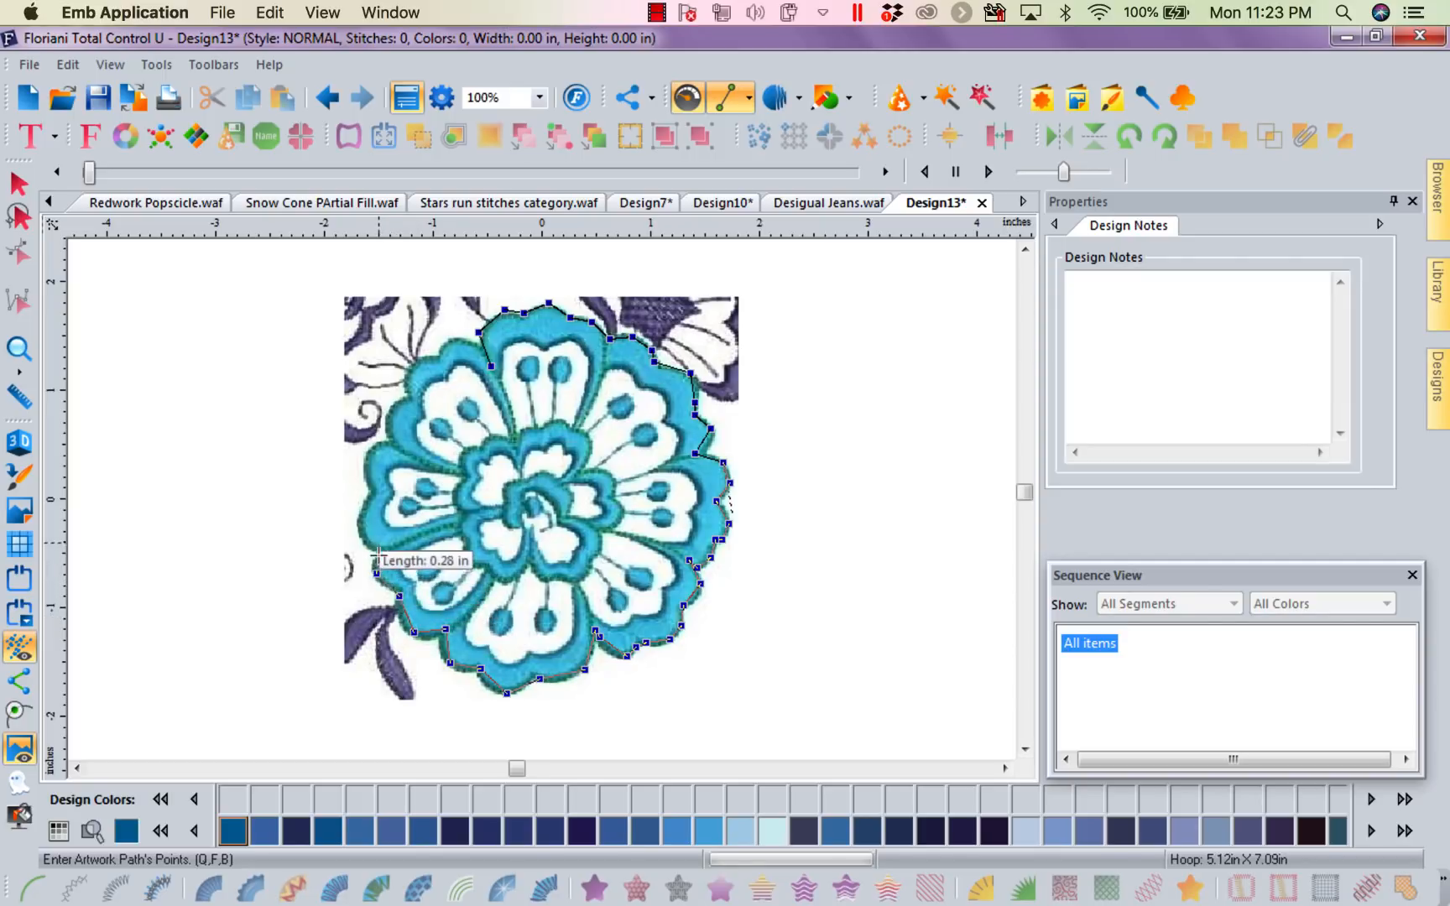
click(360, 528)
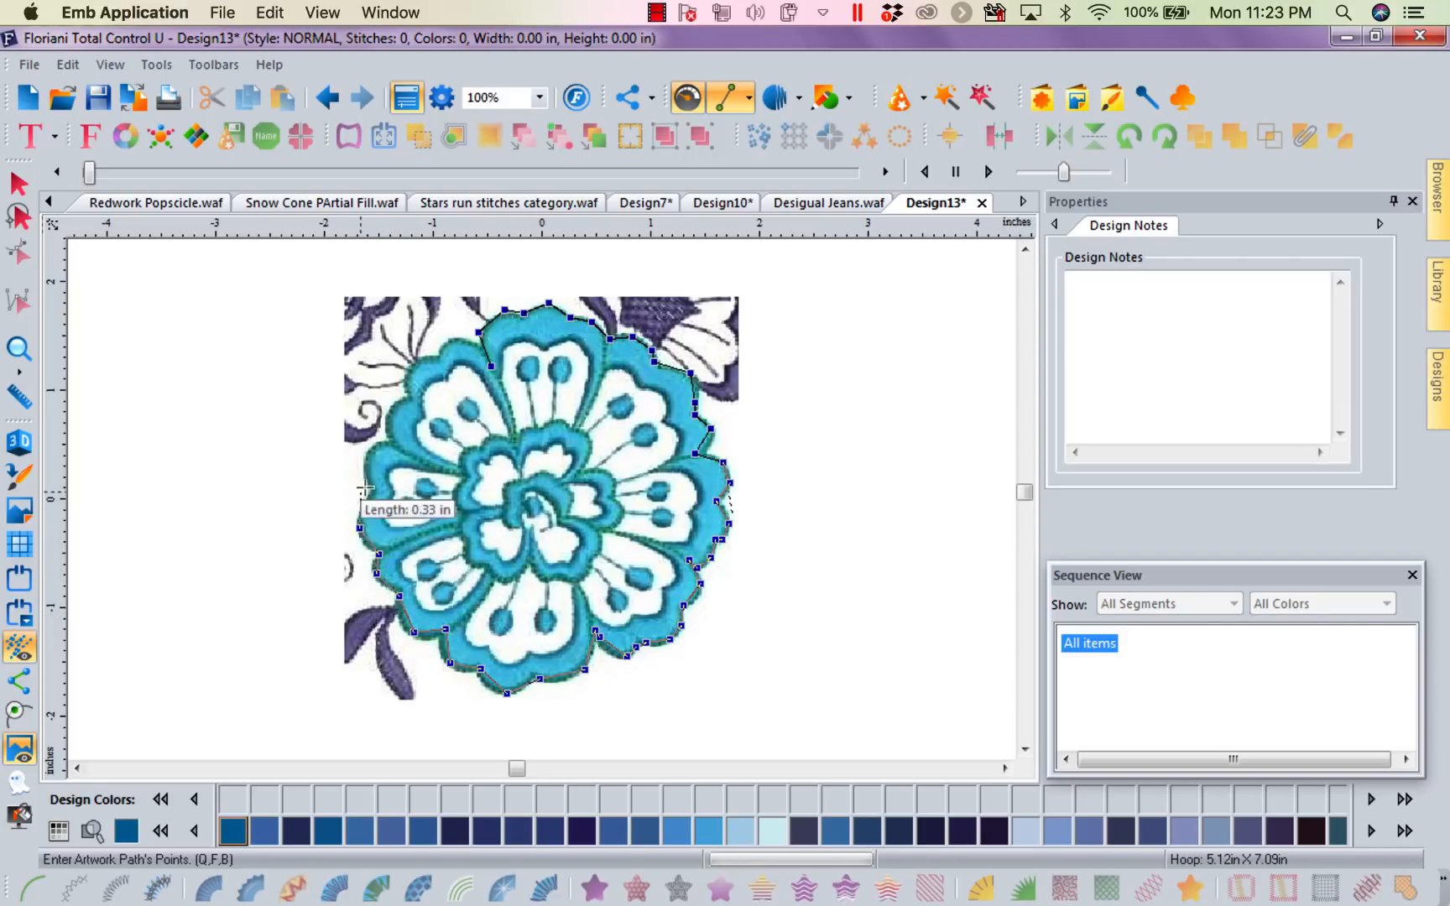
click(370, 451)
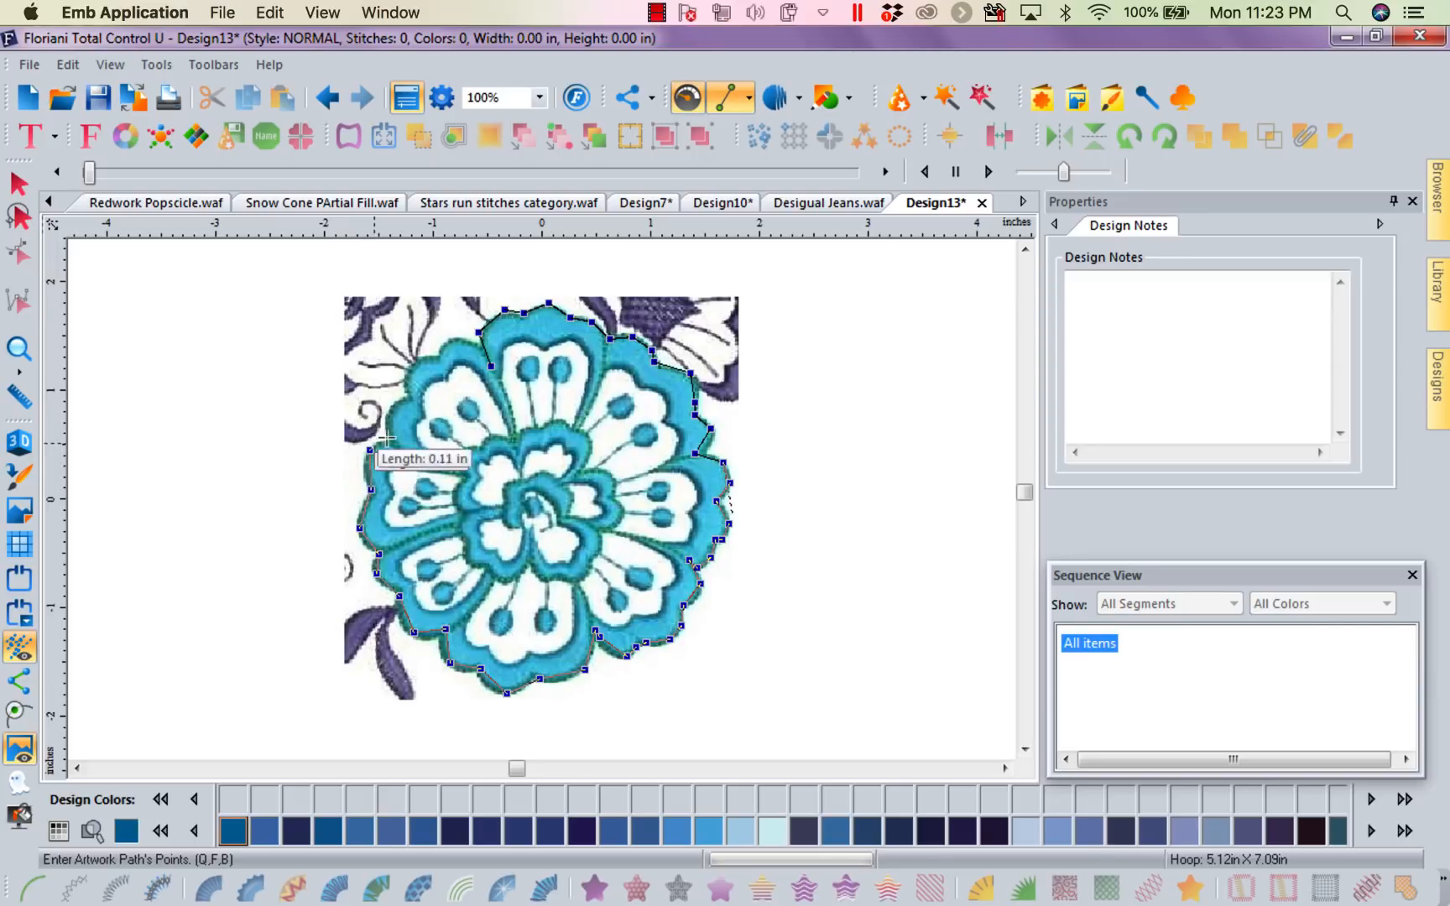
Step: Continue the artwork path up the lower outer edge of the upper-left petal, replacing the misplaced points
click(399, 396)
key(BackSpace)
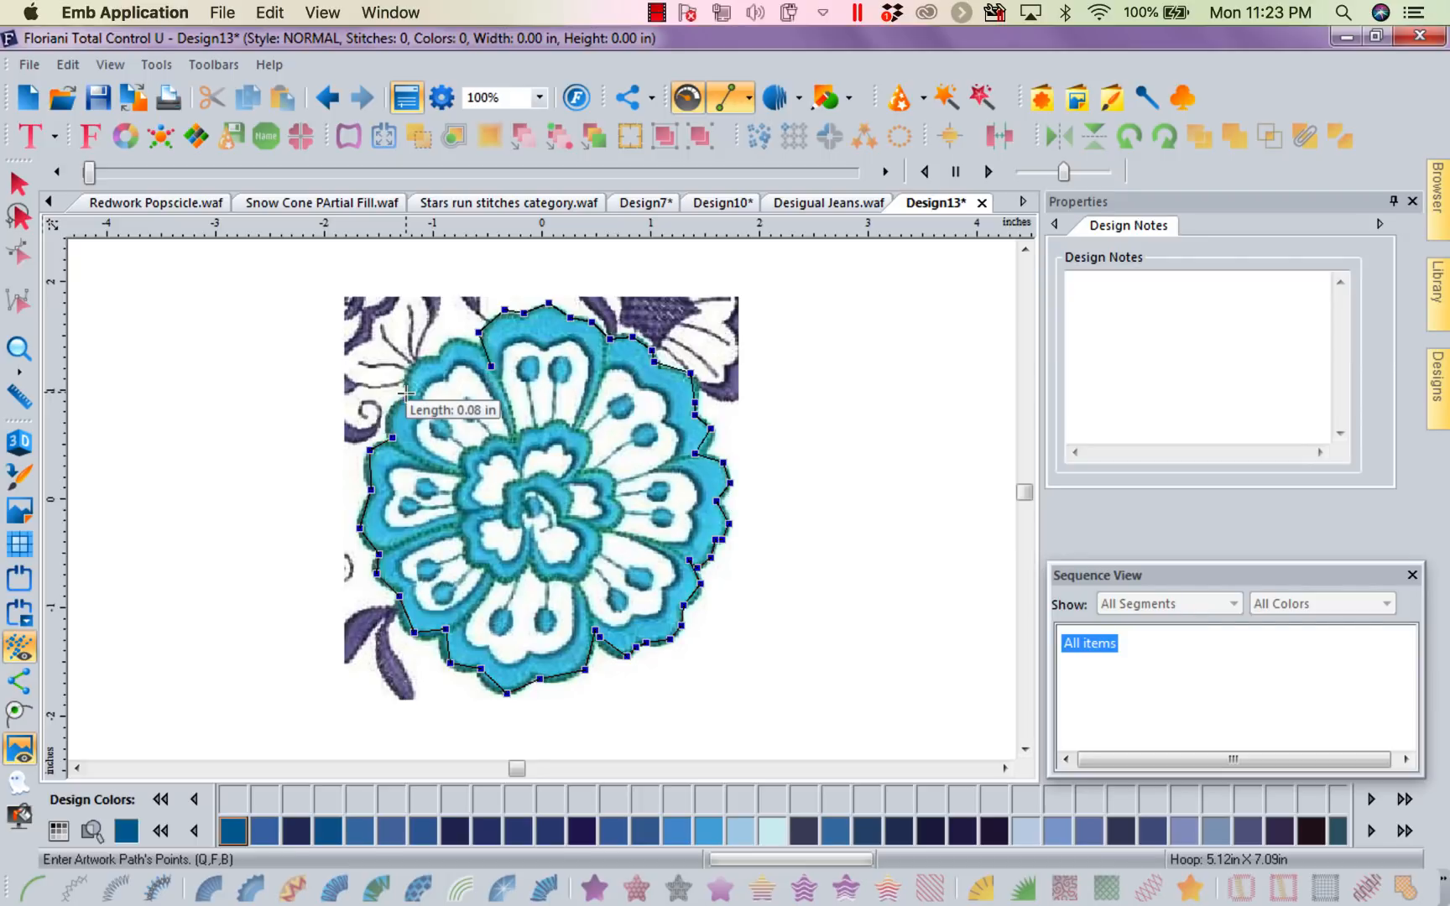
click(389, 417)
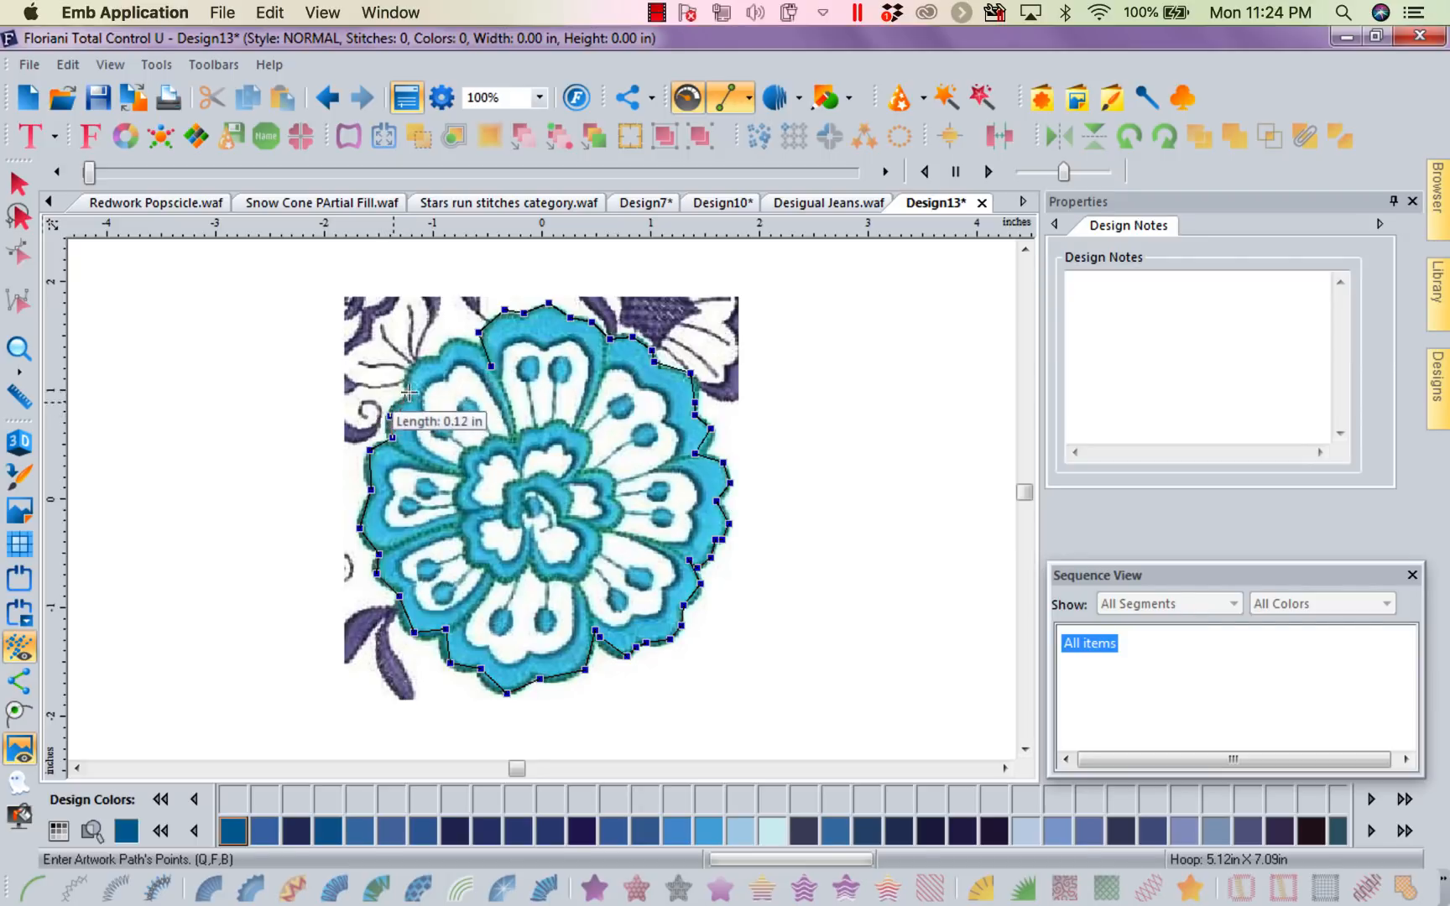
click(413, 363)
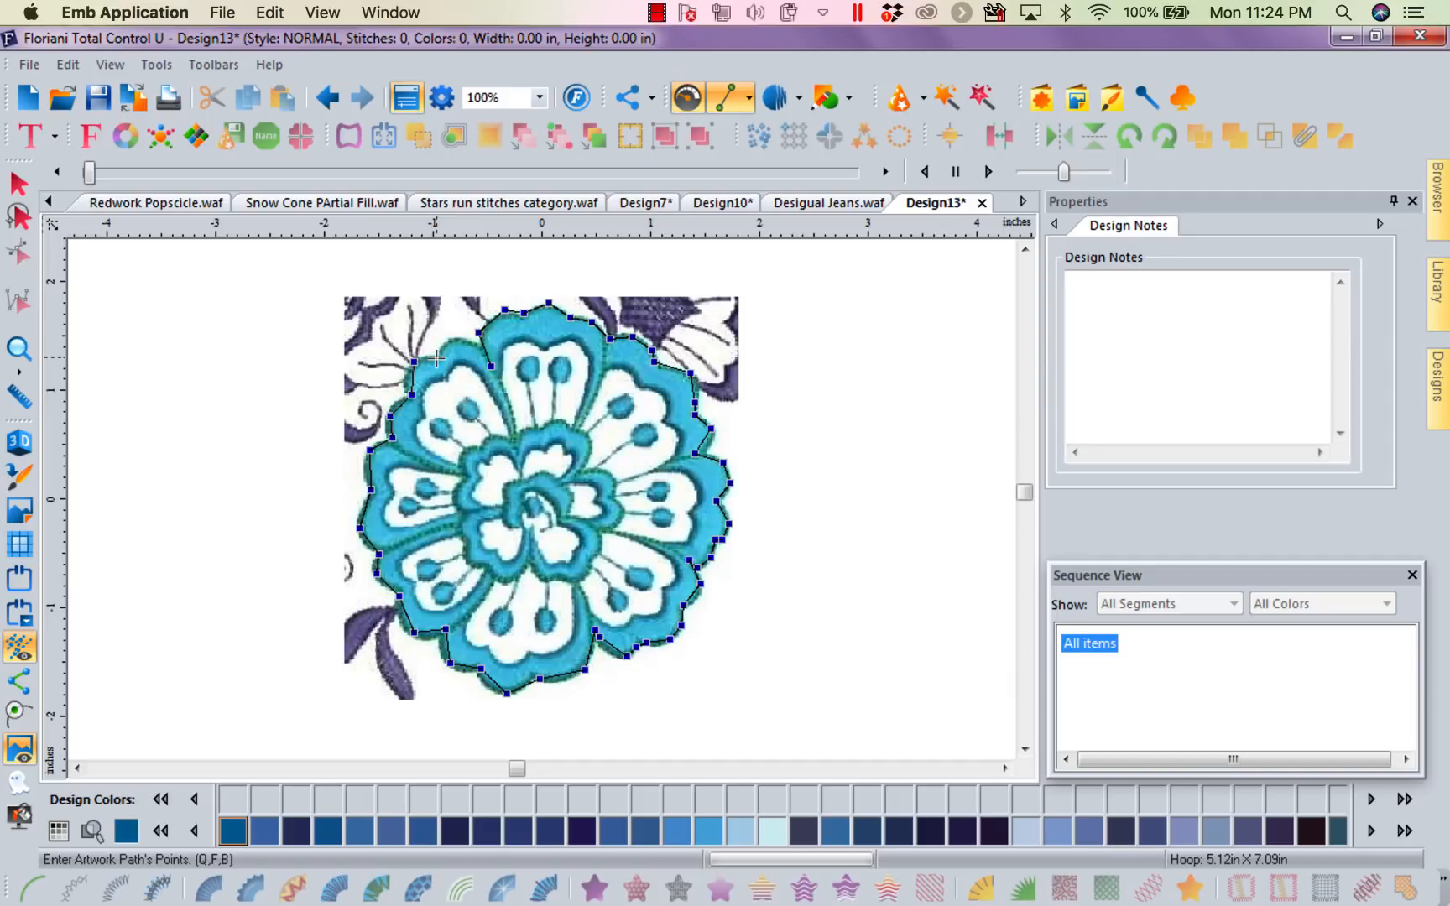
click(409, 378)
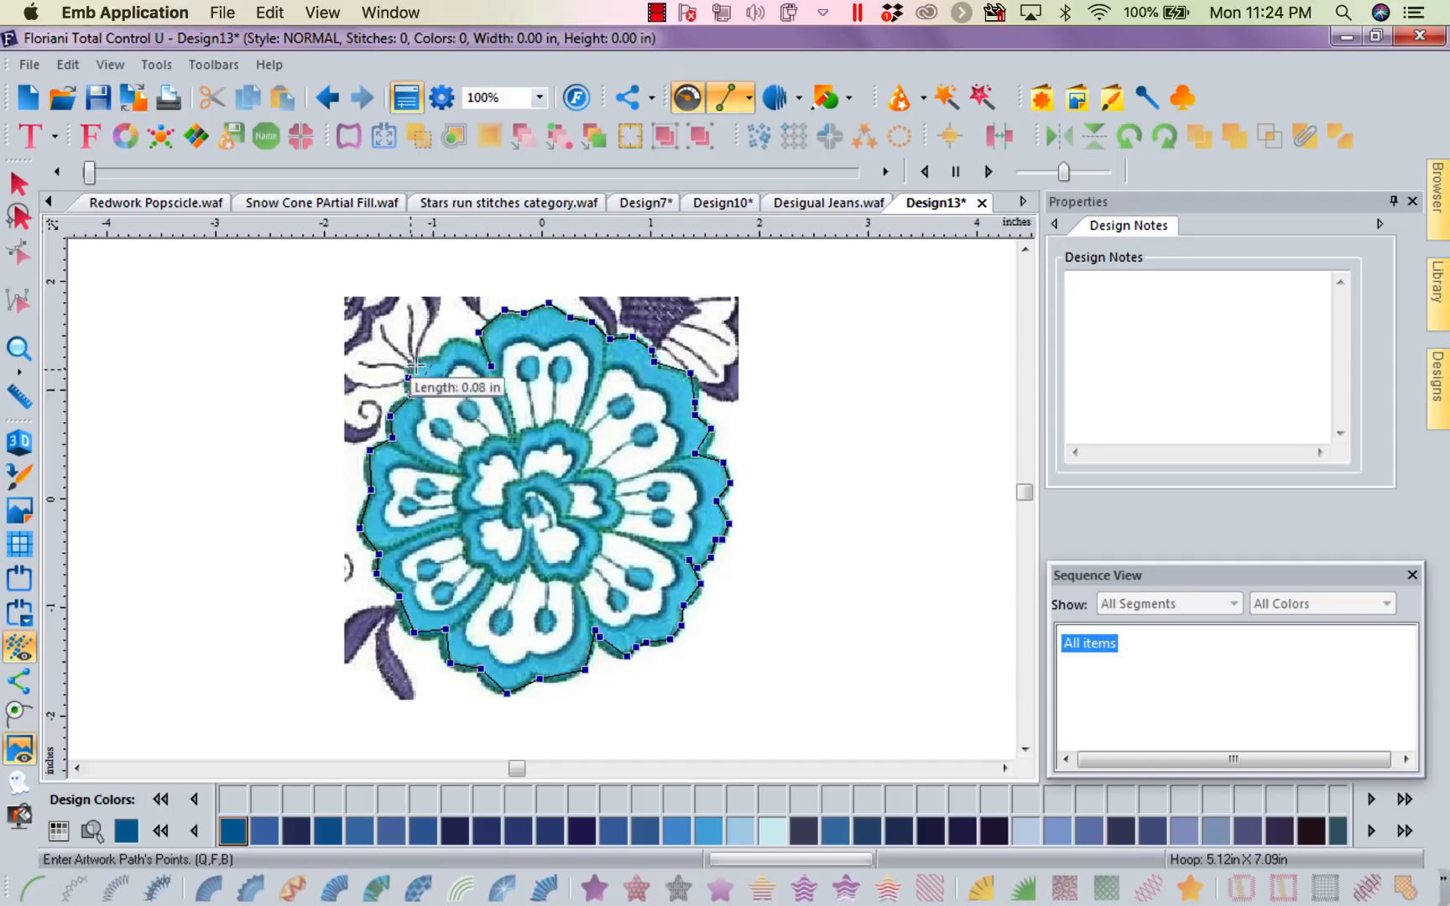
Step: Trace the rest of the upper-left petal's outer edge to the top petal and close the flower outline
click(421, 359)
click(437, 358)
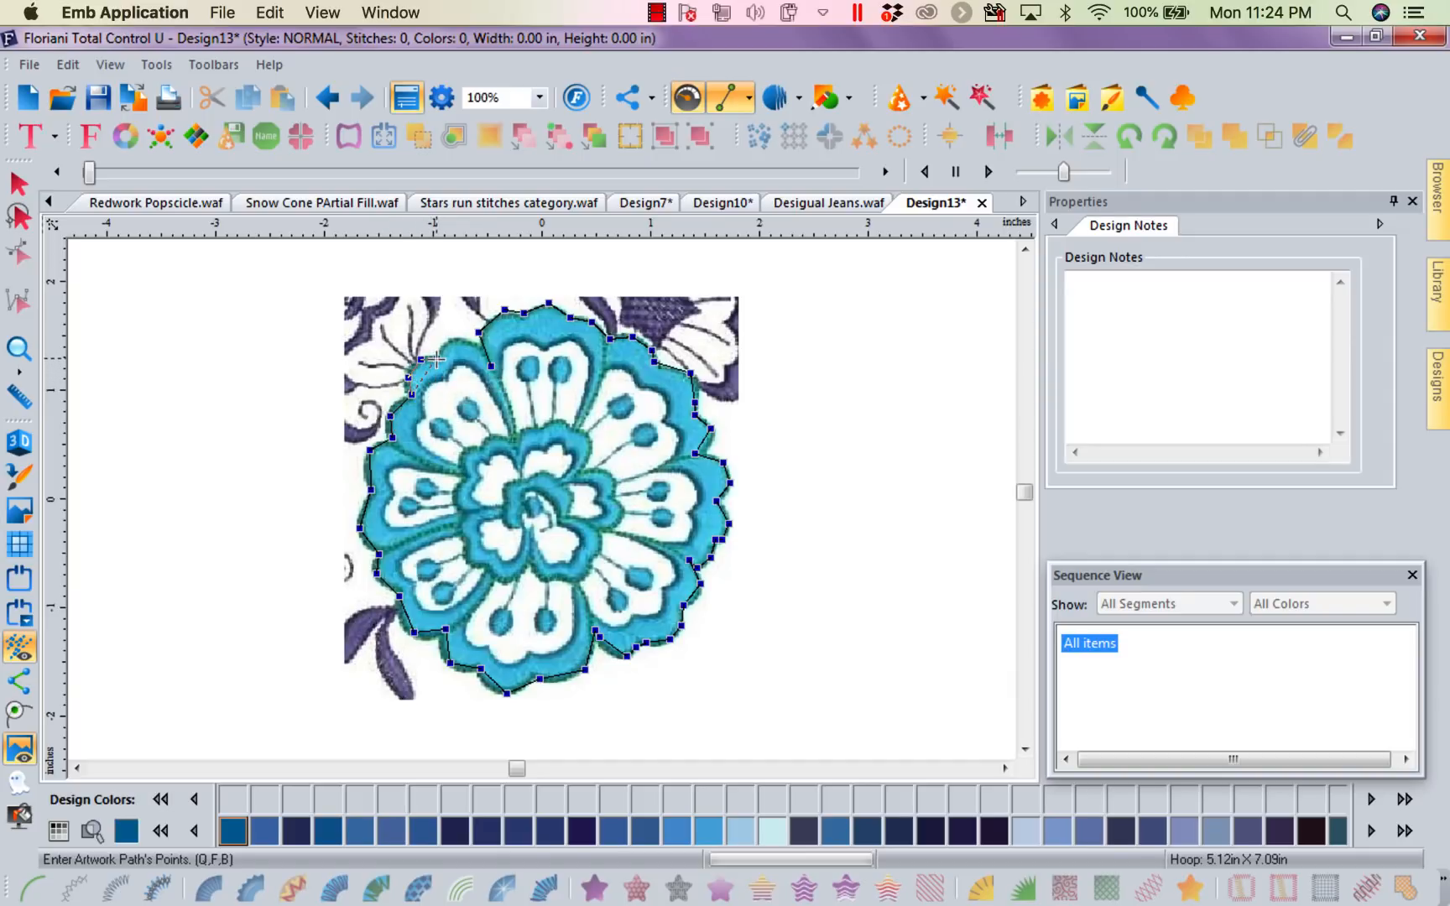
click(448, 344)
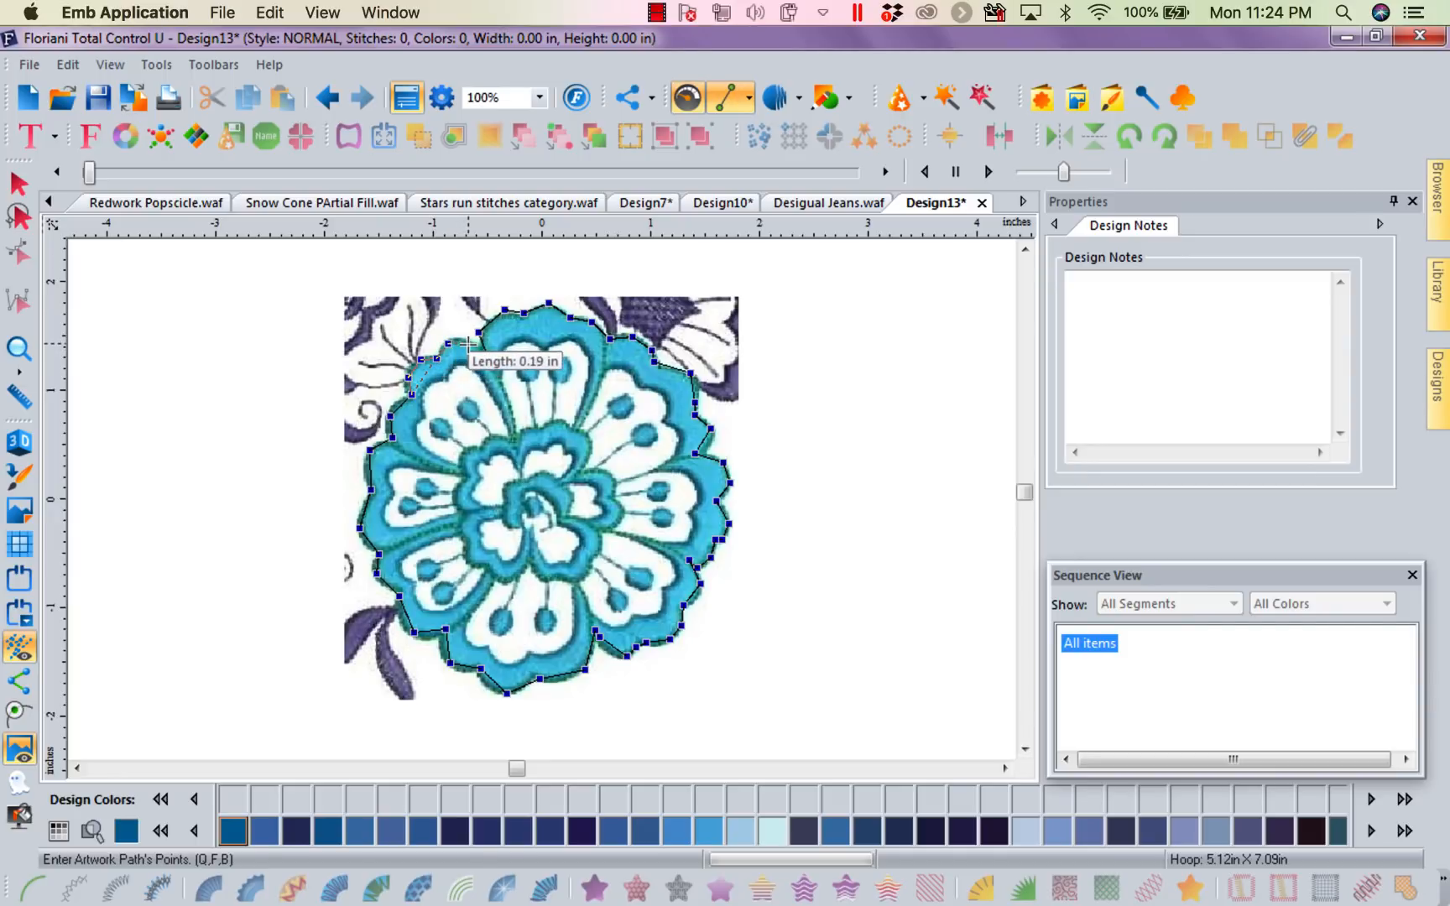
click(468, 344)
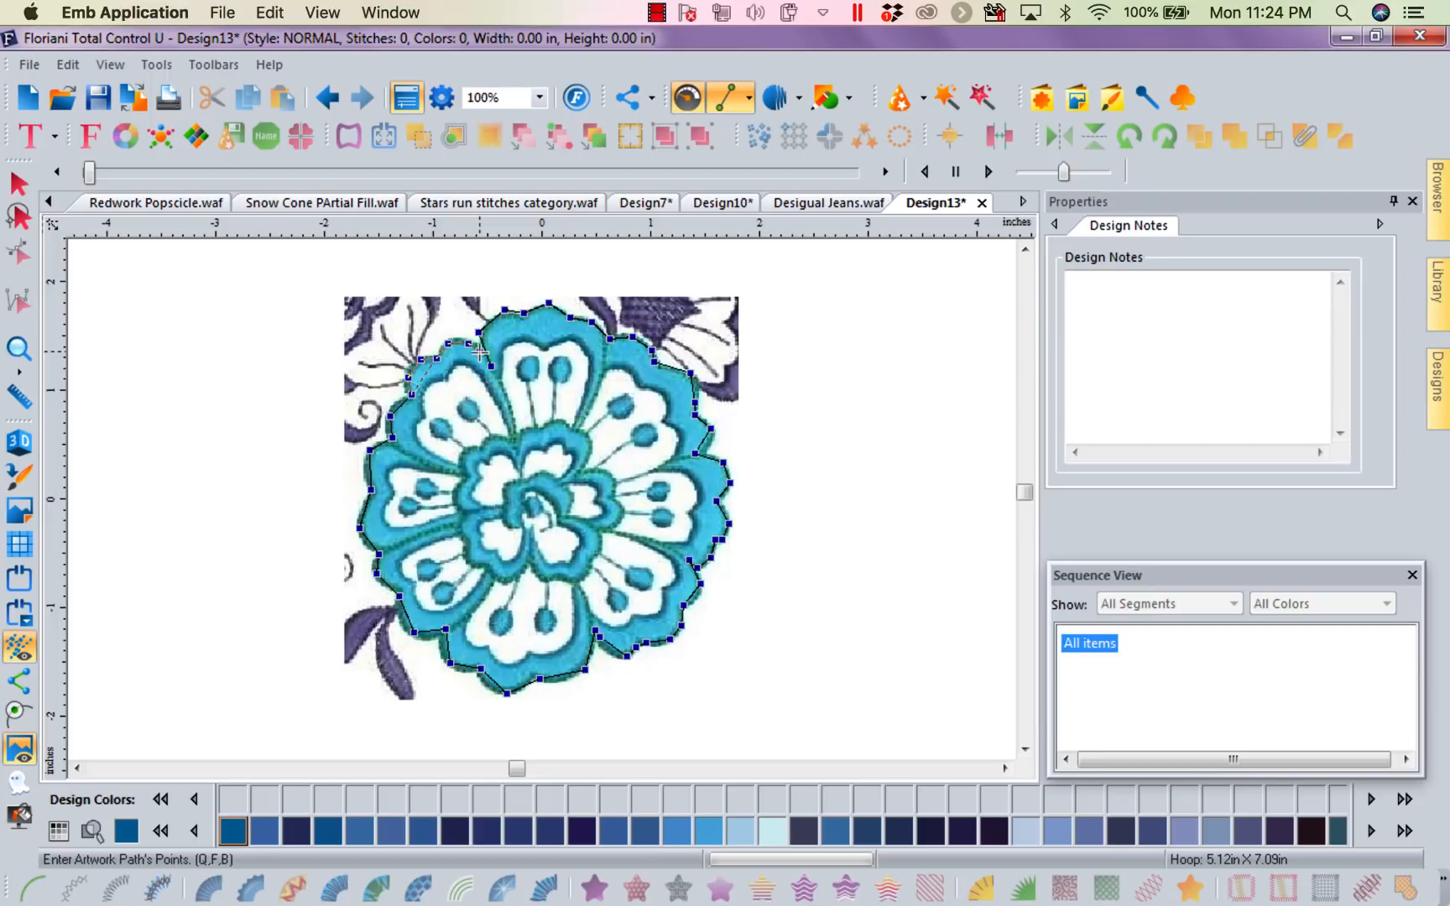
click(480, 353)
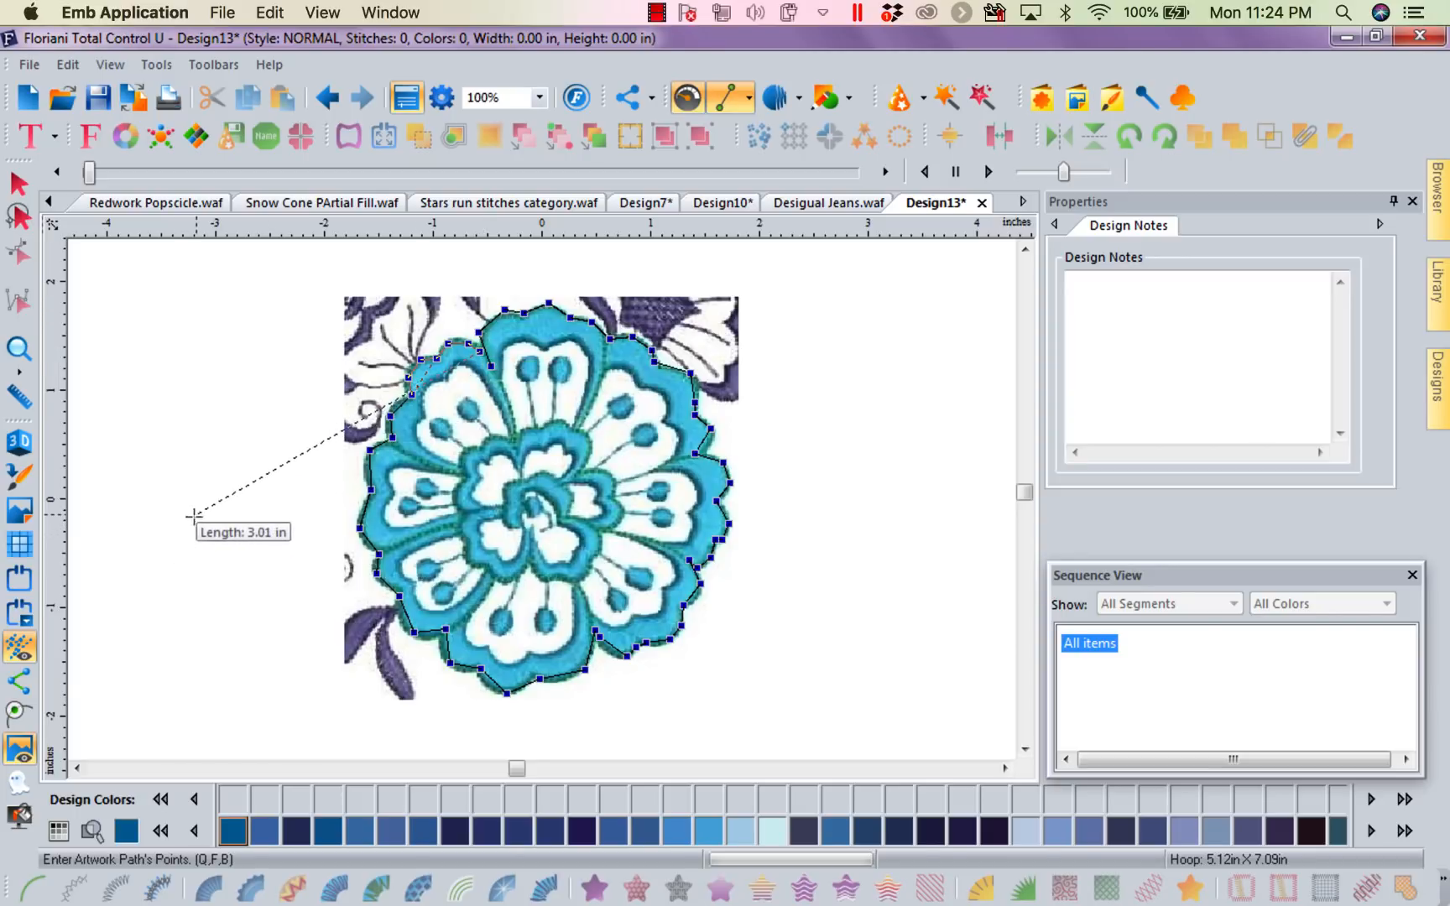
click(12, 712)
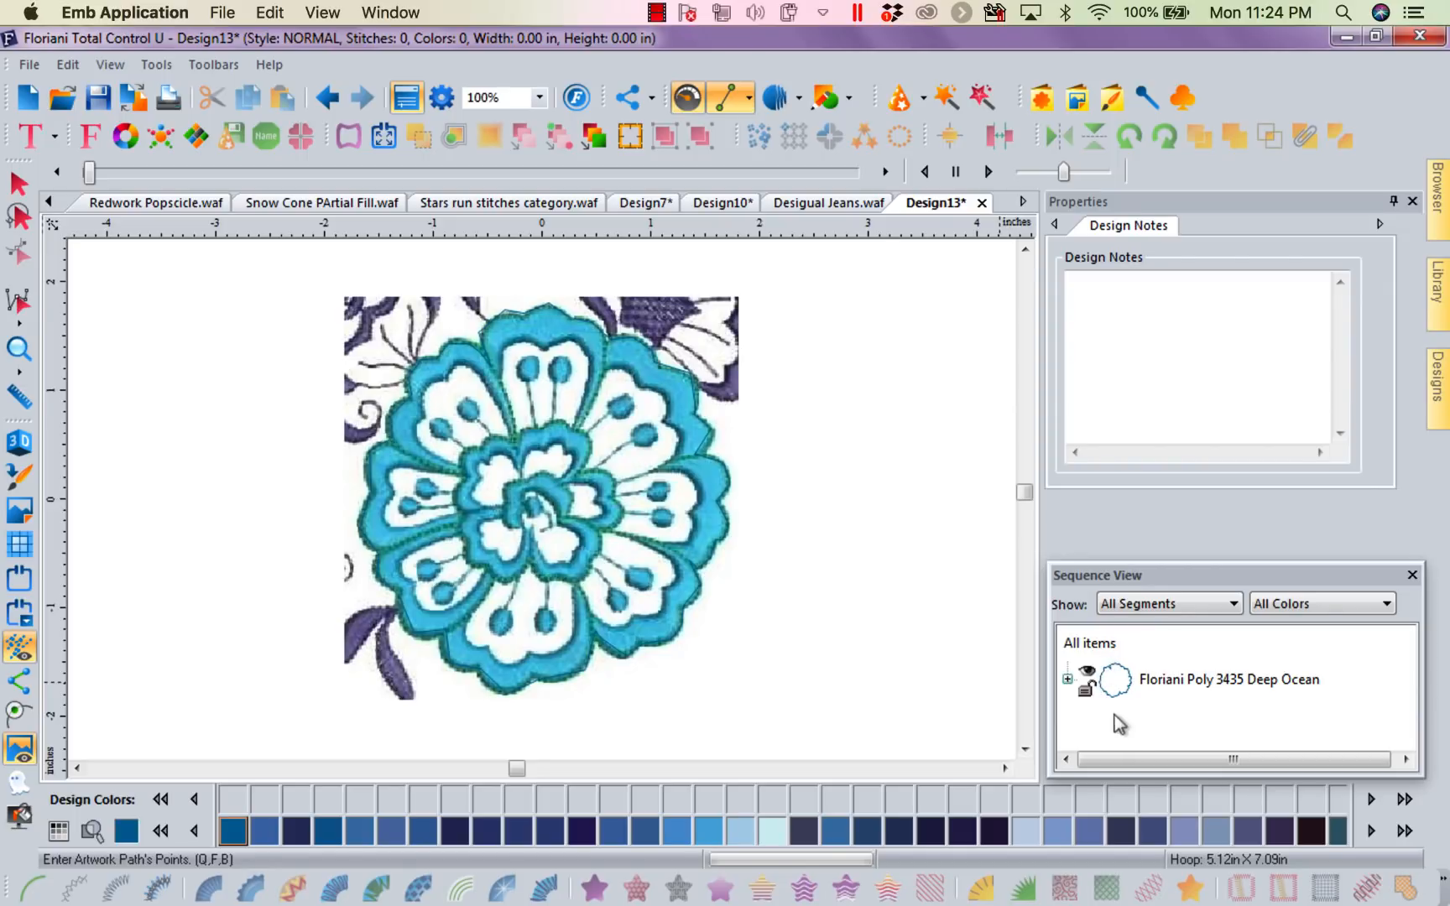
Step: Recolor the flower outline artwork with Floriani Poly 2 Firefly and toggle the backdrop image to check the tracing
click(1067, 679)
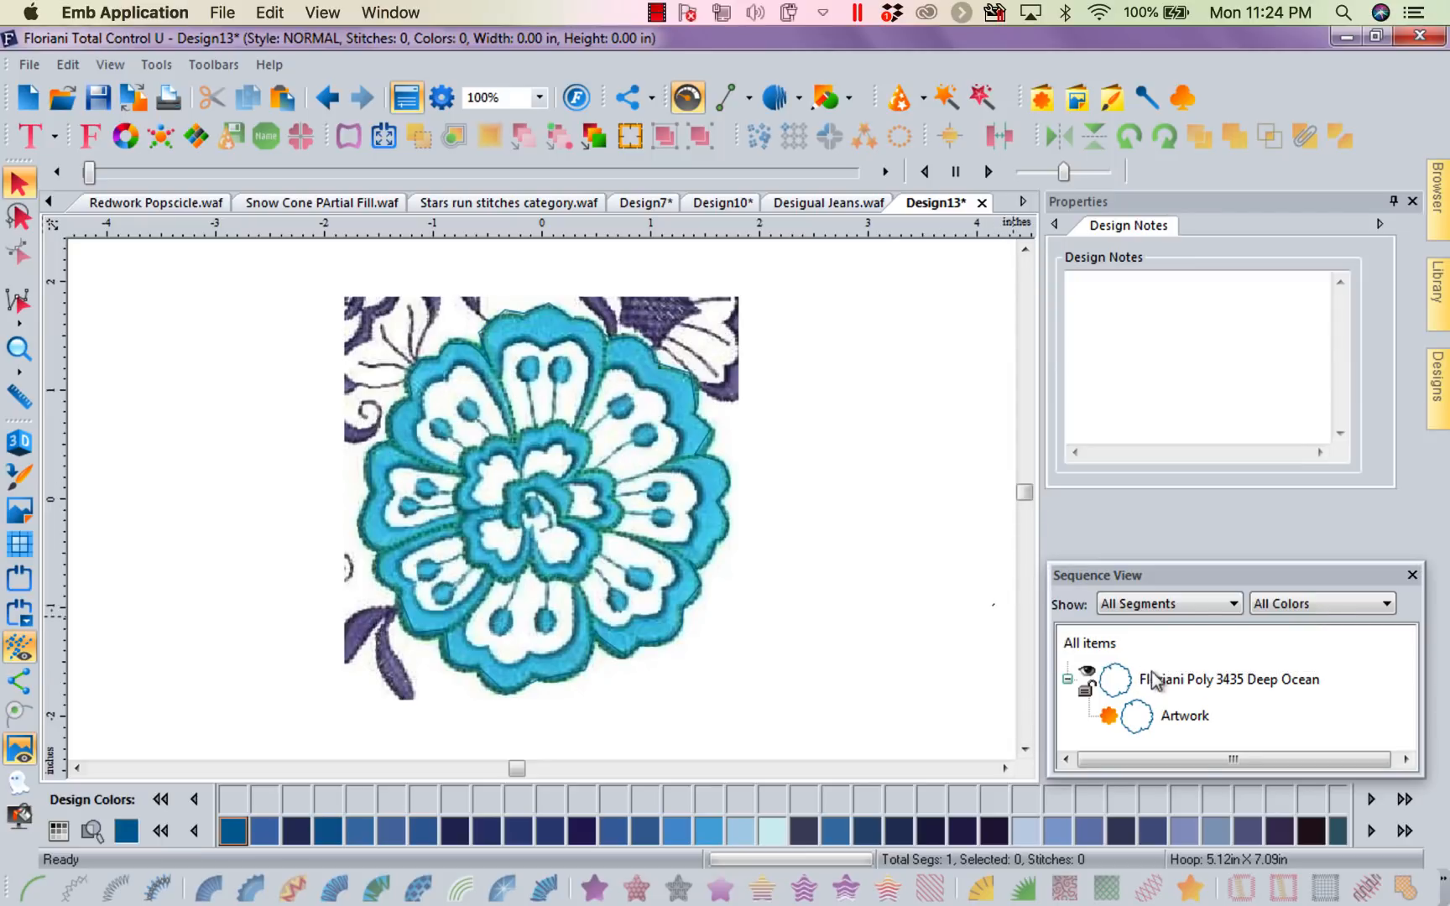
click(1154, 682)
click(161, 830)
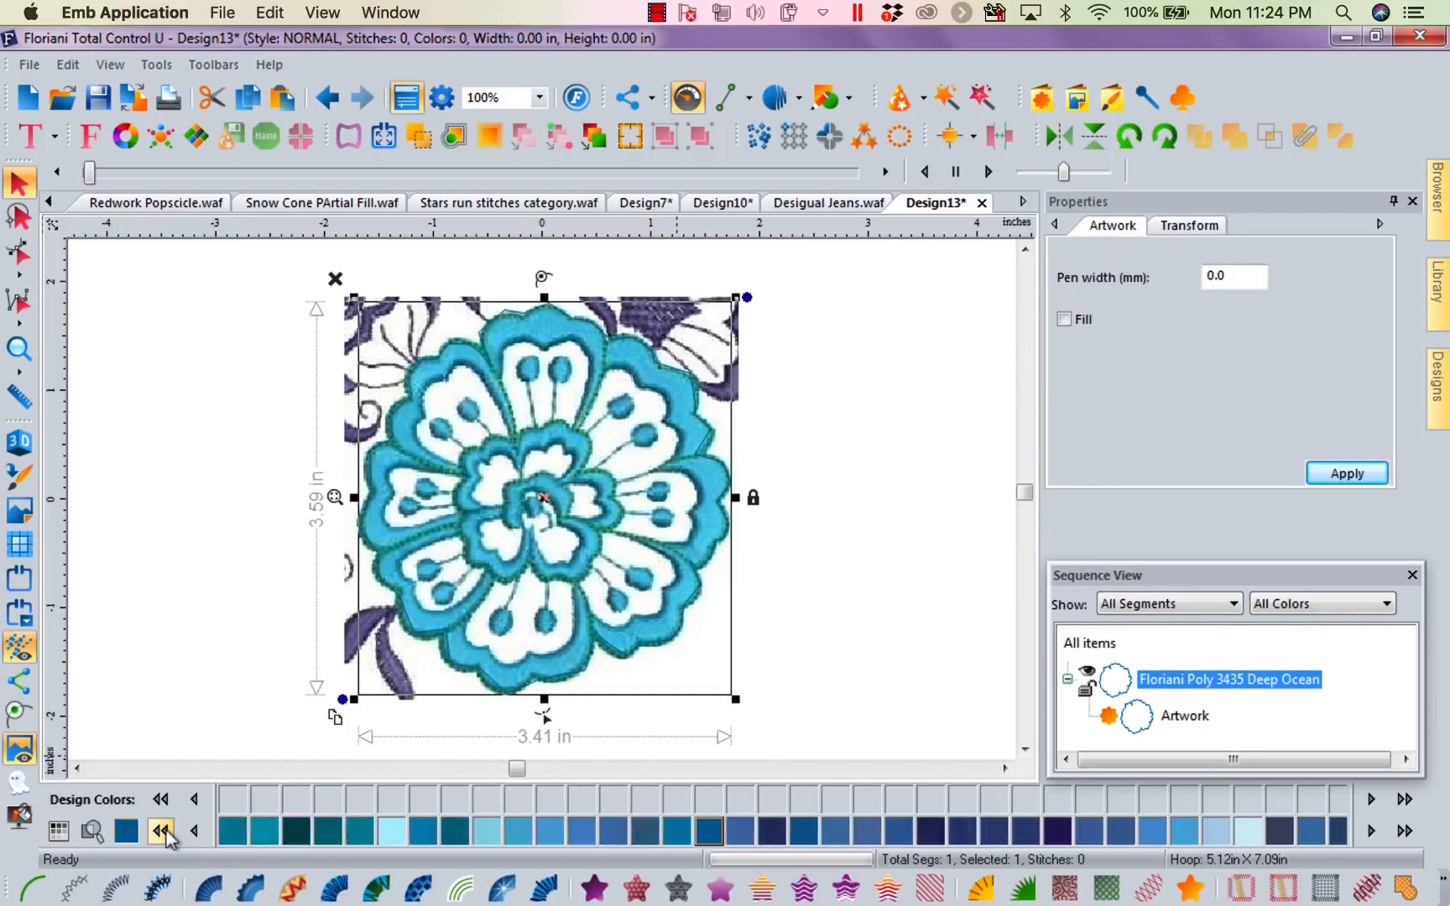
click(161, 830)
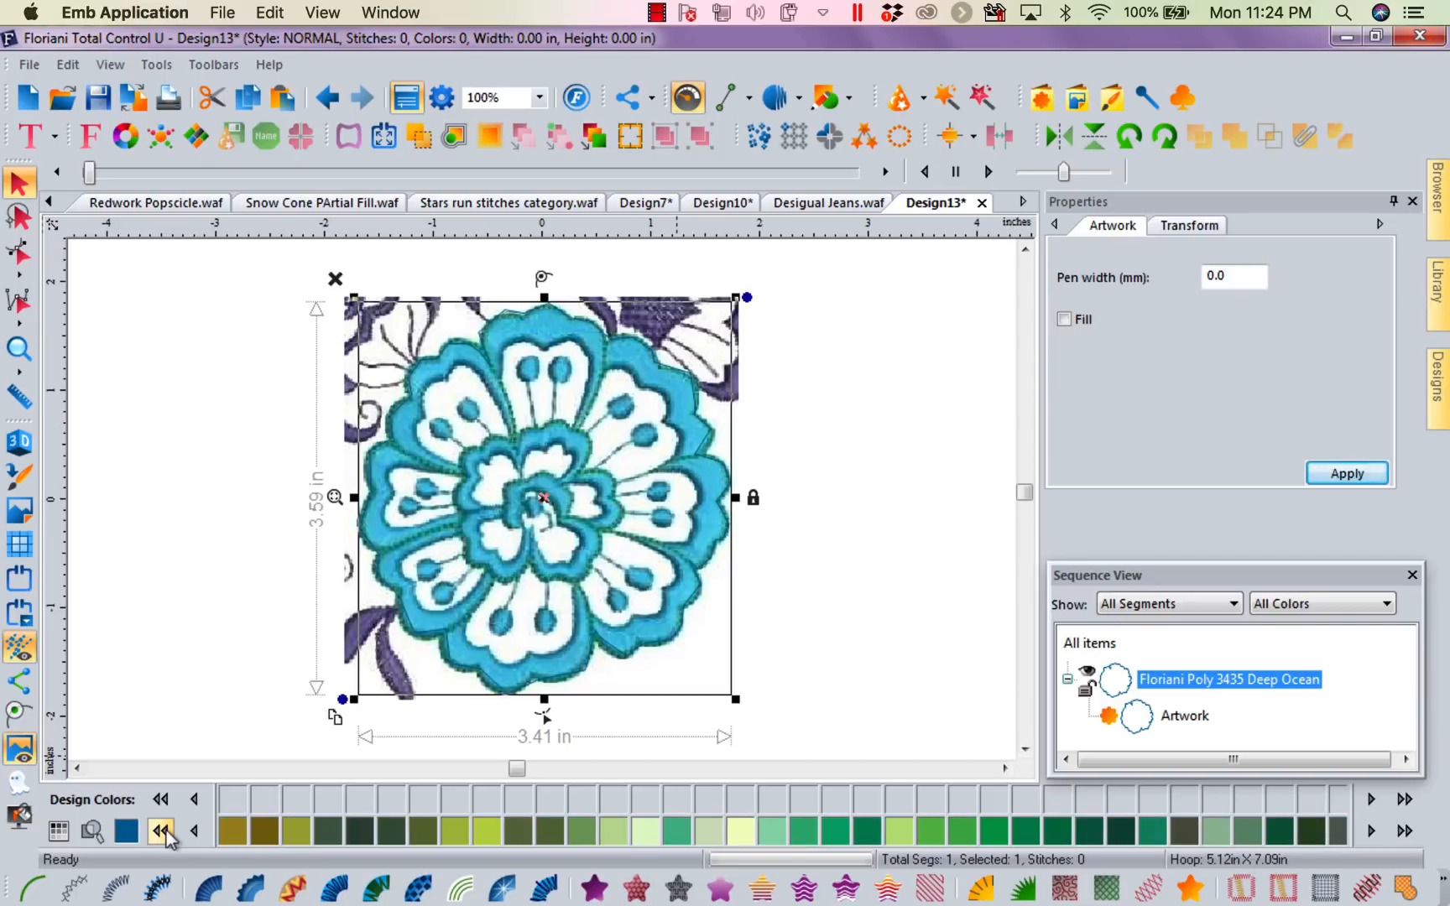
click(161, 830)
click(161, 830)
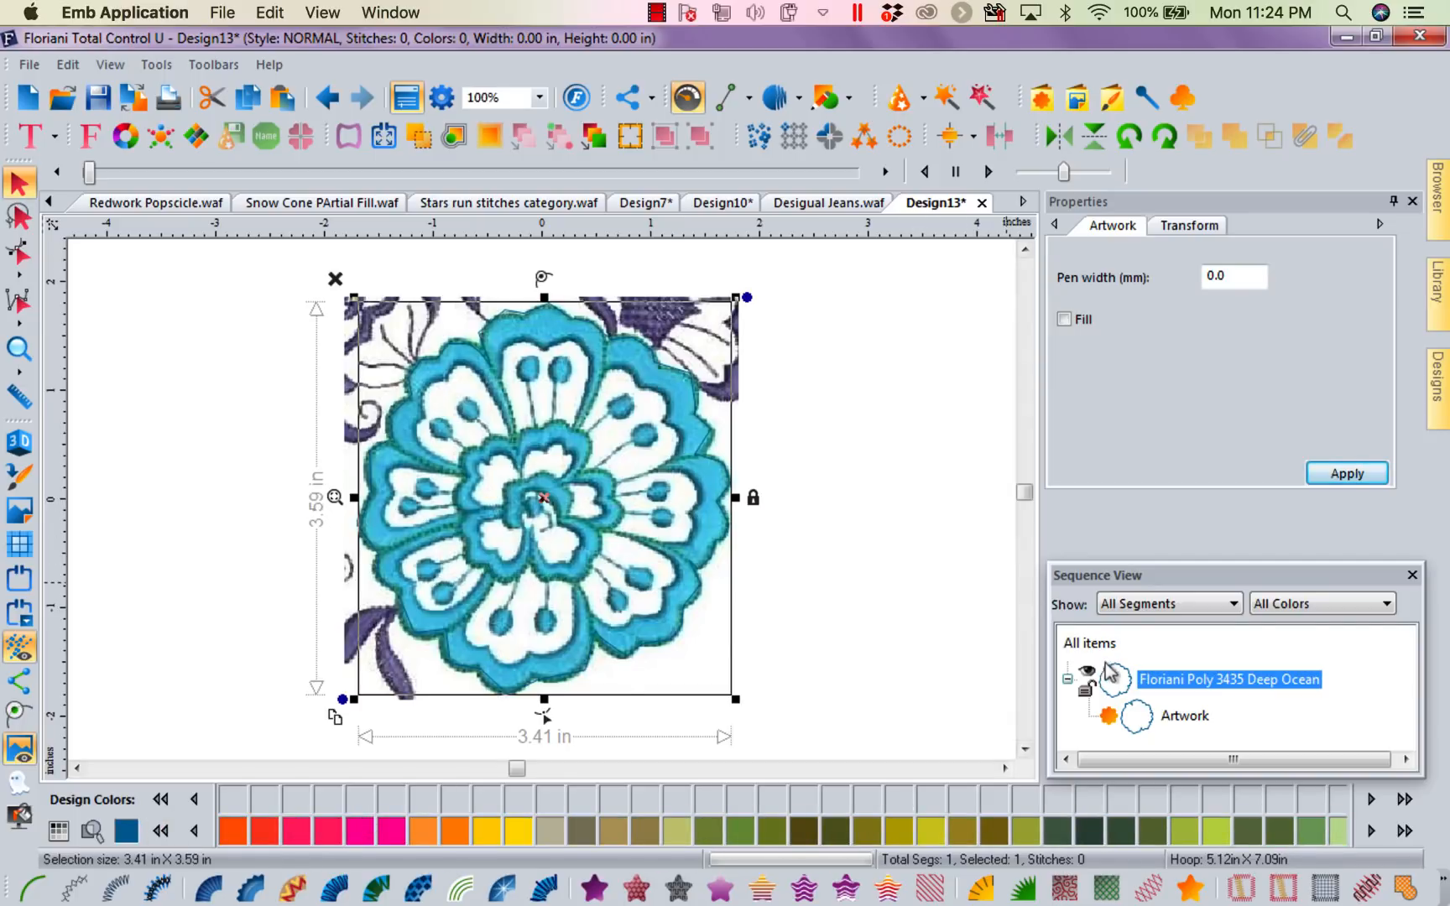
click(1168, 715)
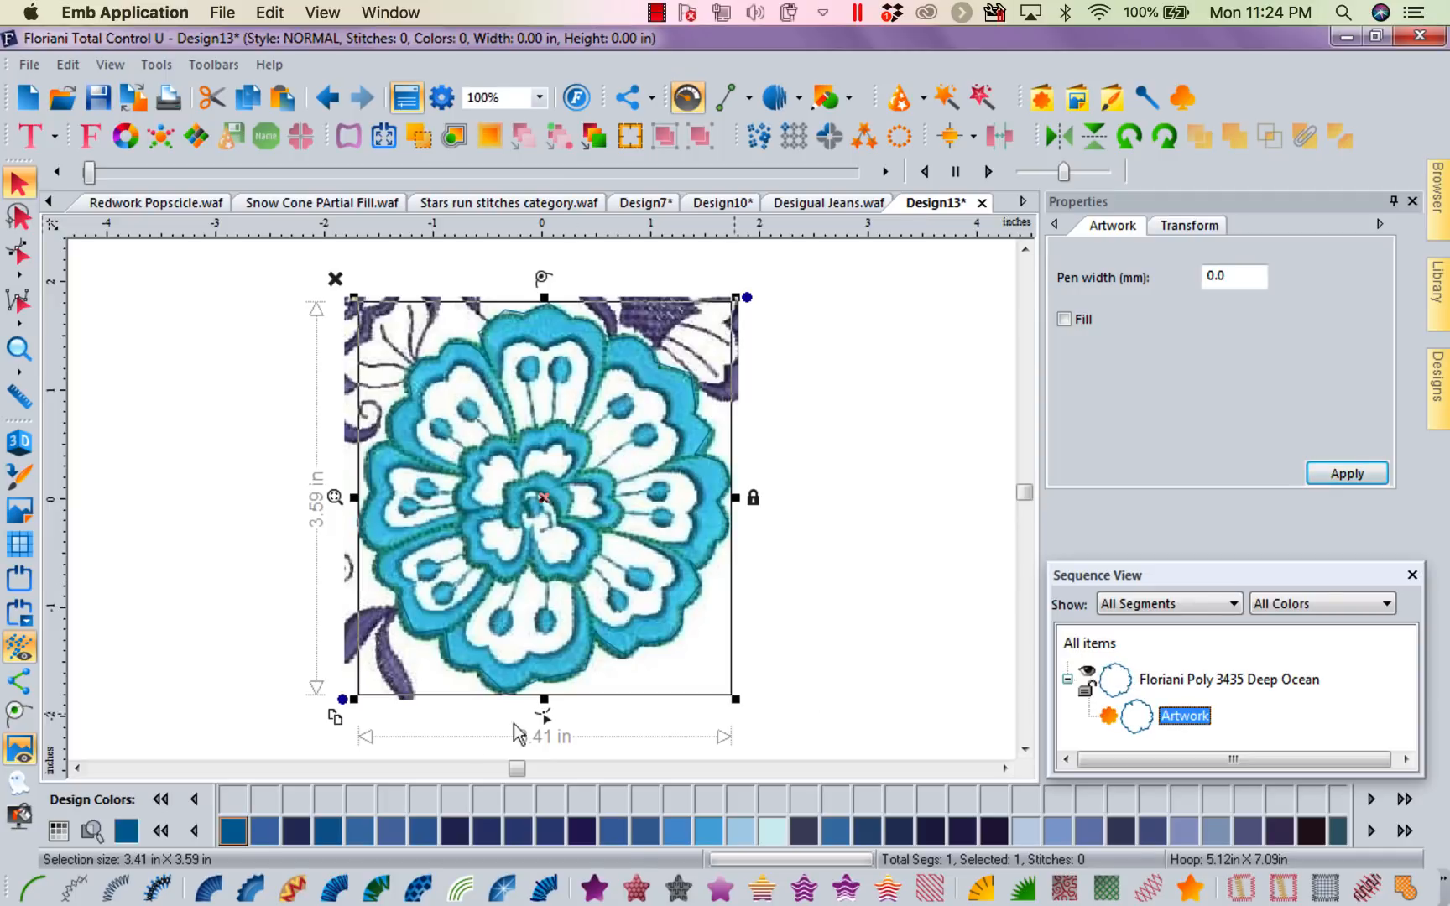
click(161, 831)
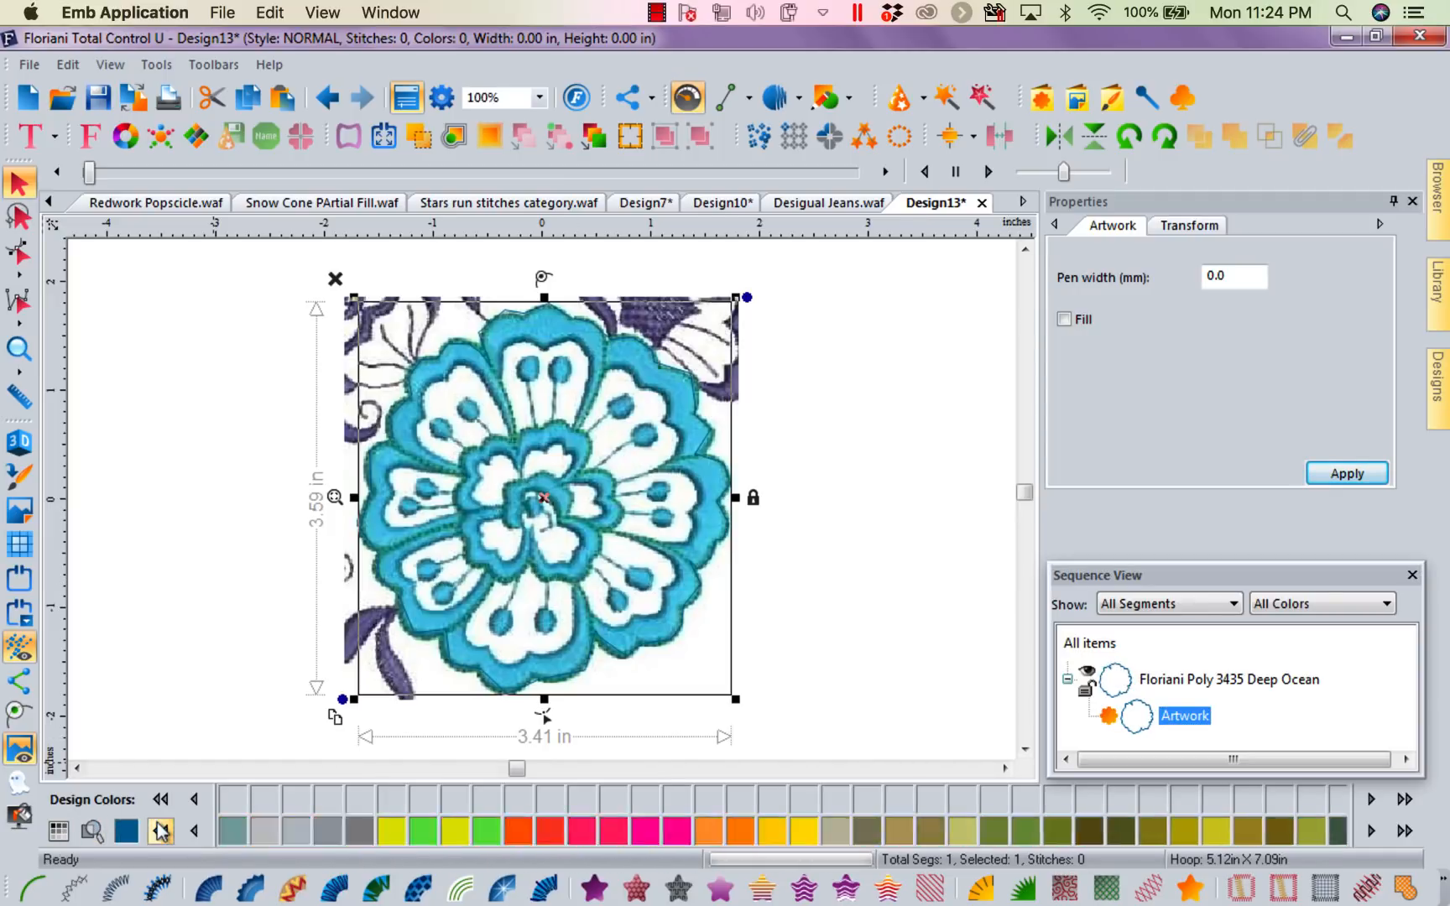
click(836, 827)
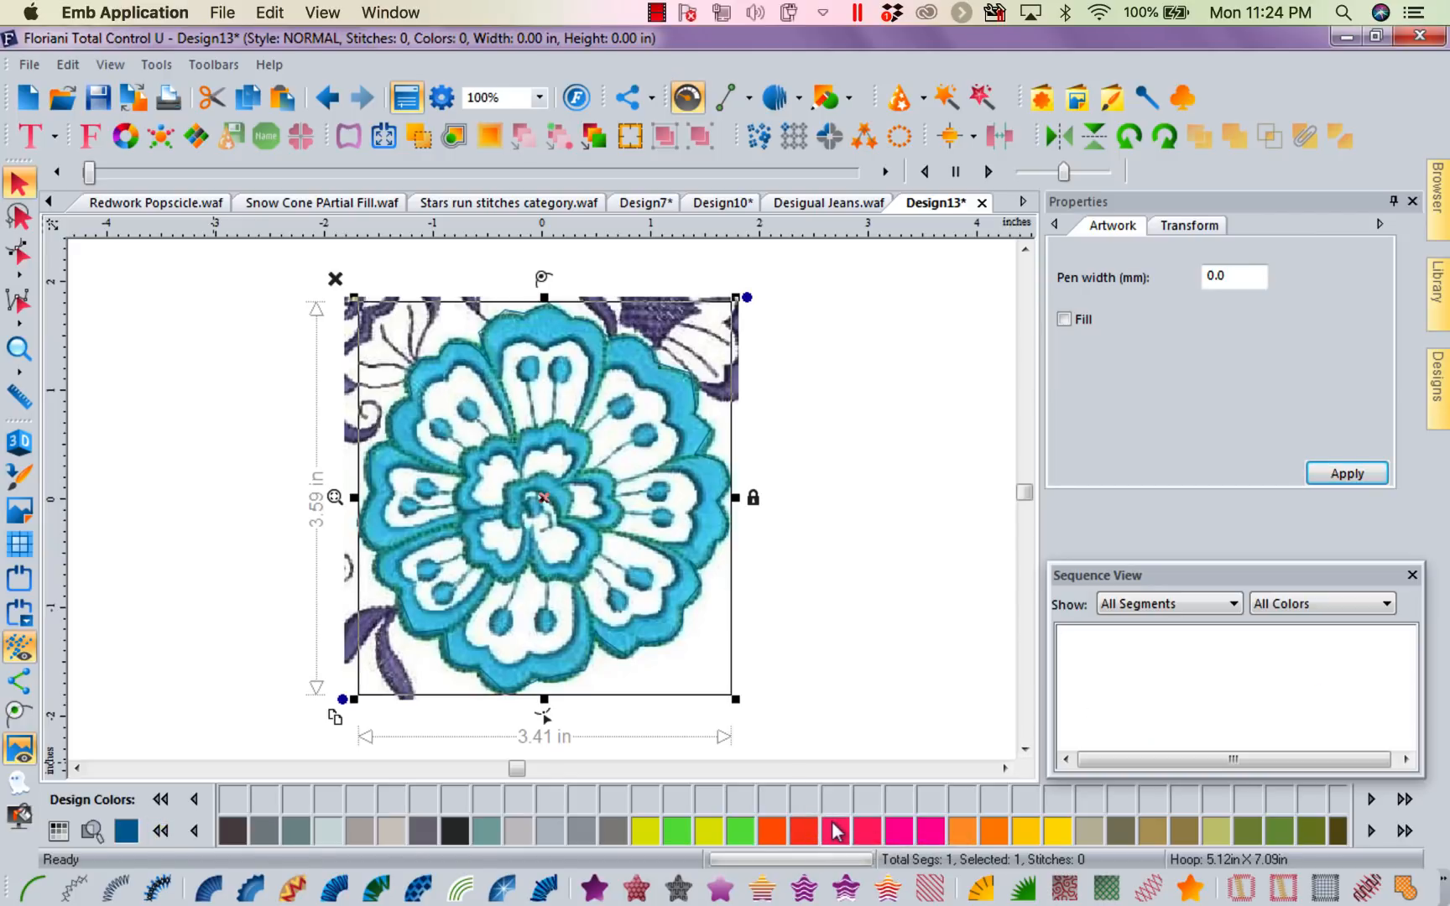
click(842, 484)
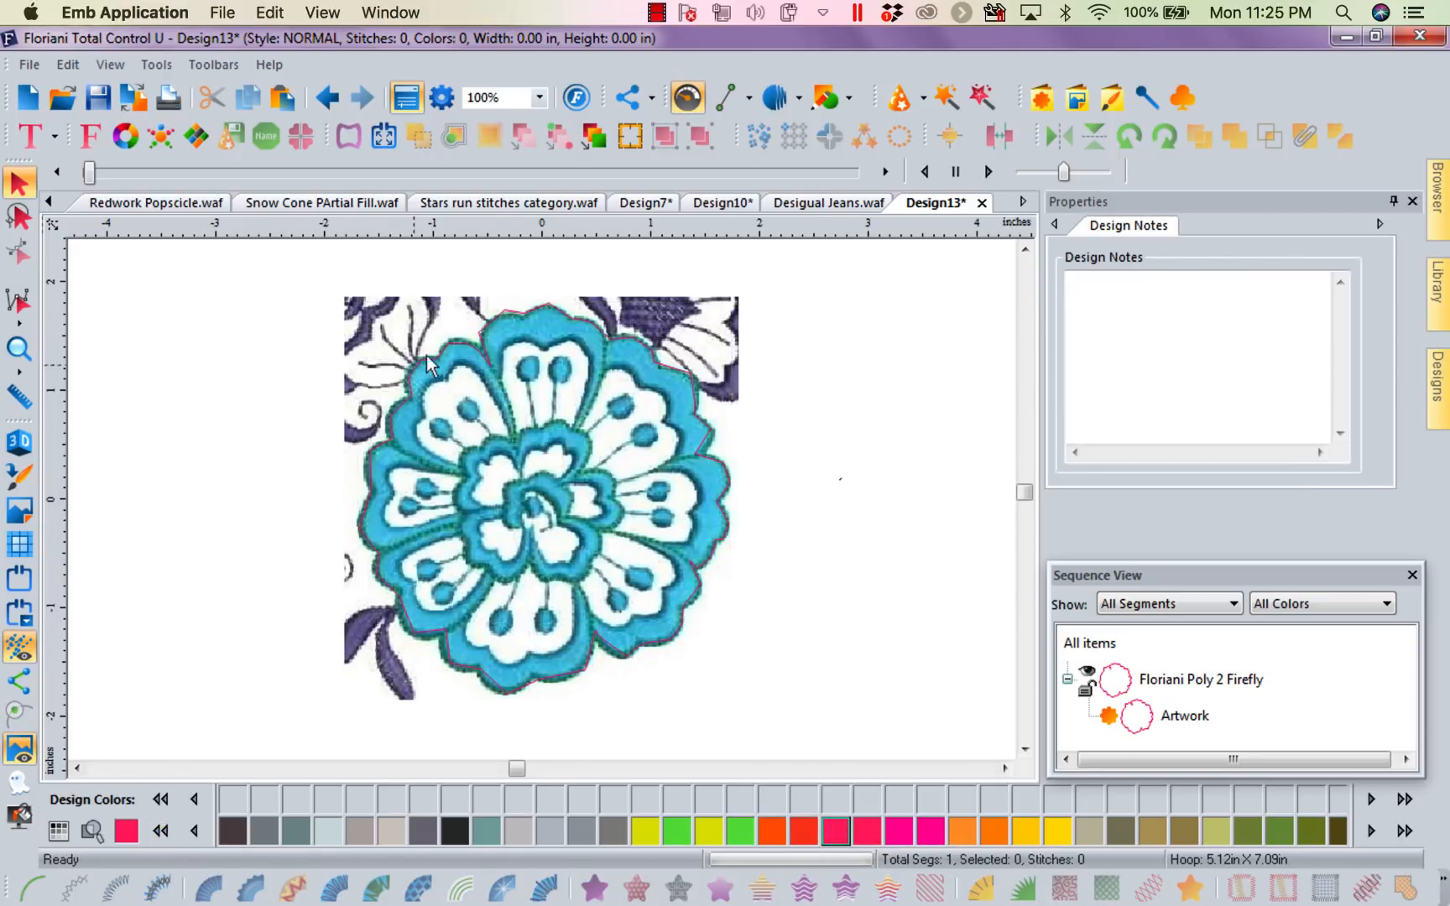
click(17, 753)
click(17, 753)
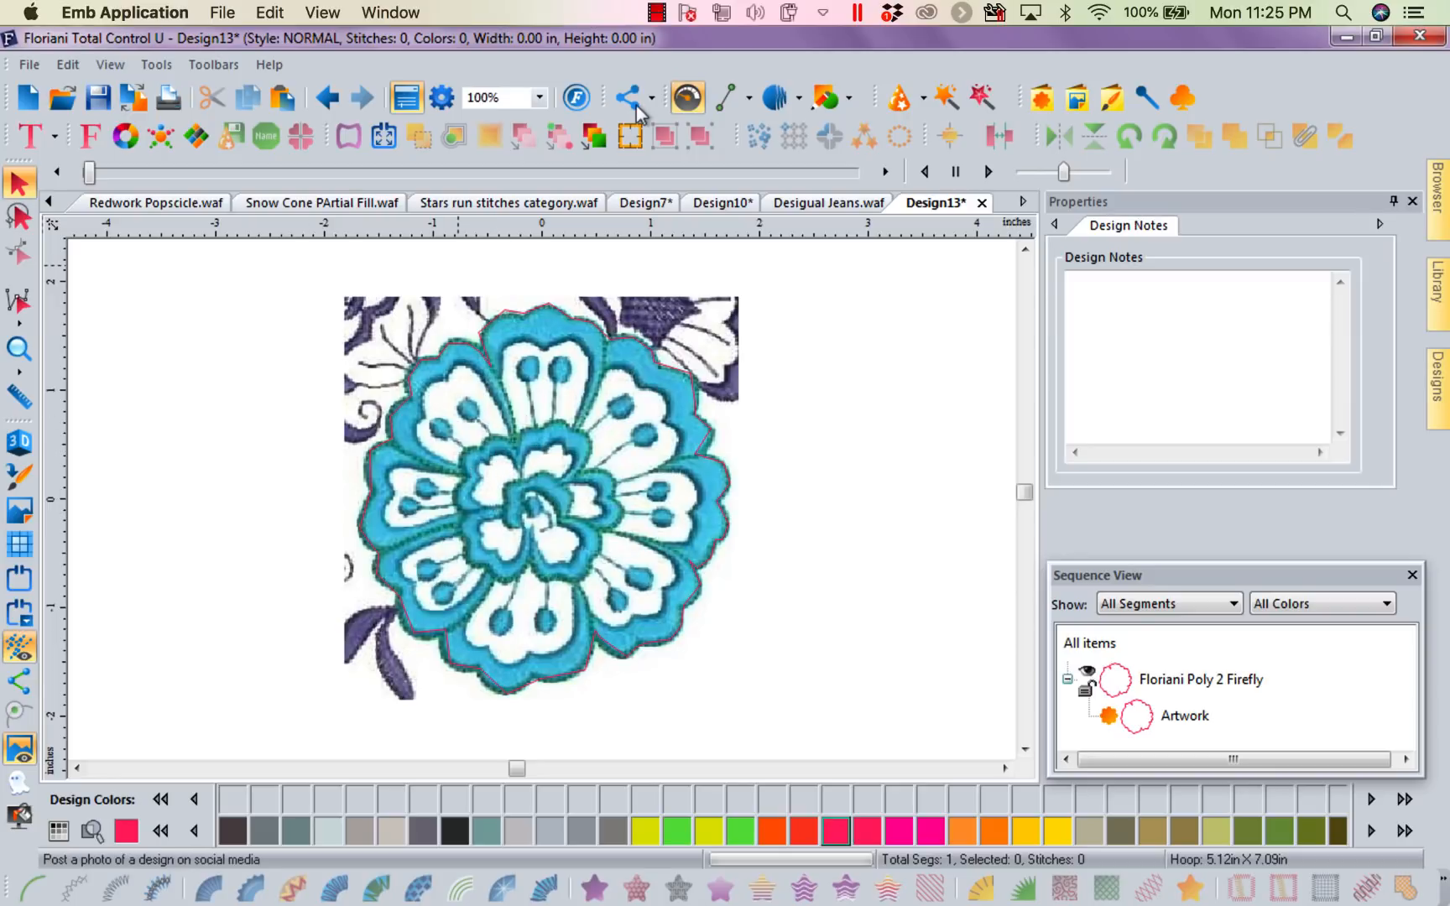
Step: Start a new artwork path with the Line tool and trace the inner flower's top petal to its right-hand notch
click(724, 100)
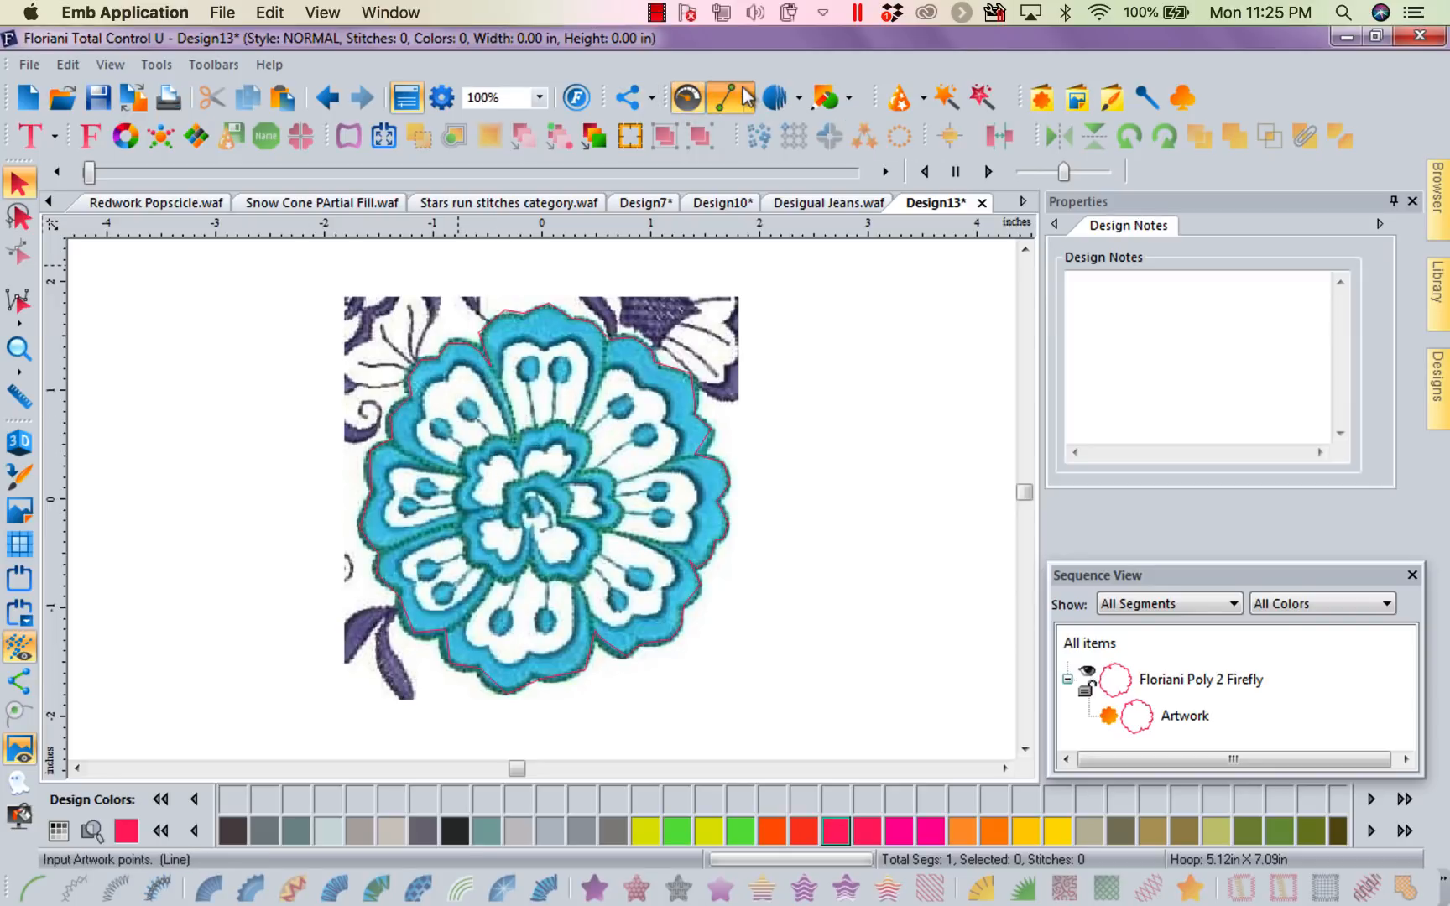
click(516, 445)
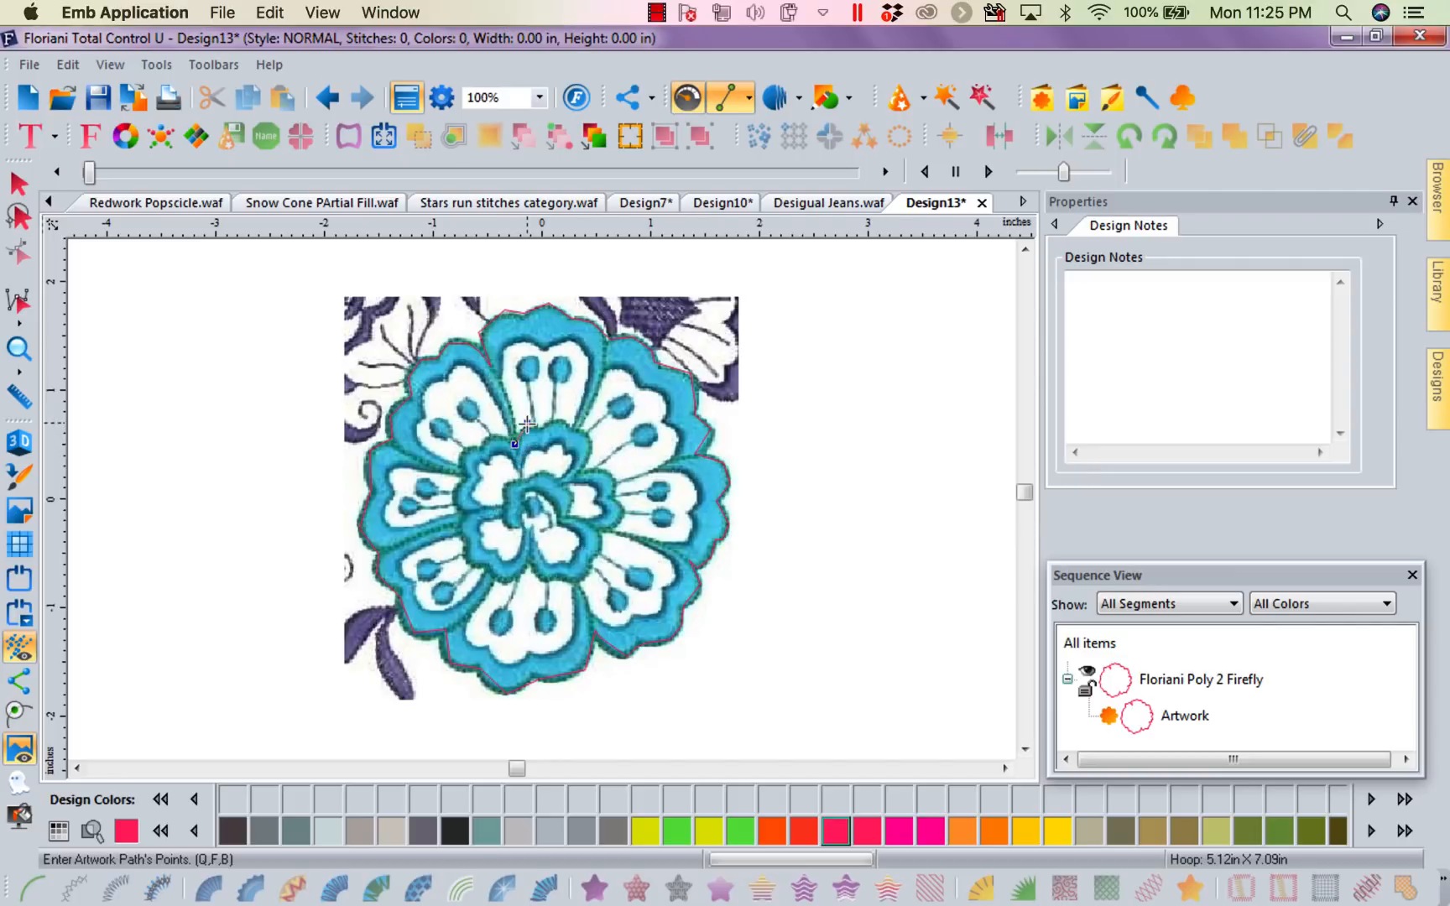
click(527, 423)
click(546, 423)
click(559, 420)
click(573, 425)
click(589, 439)
click(582, 465)
Step: Extend the path around the inner flower's right petal to the notch above the lower-right petal
click(605, 473)
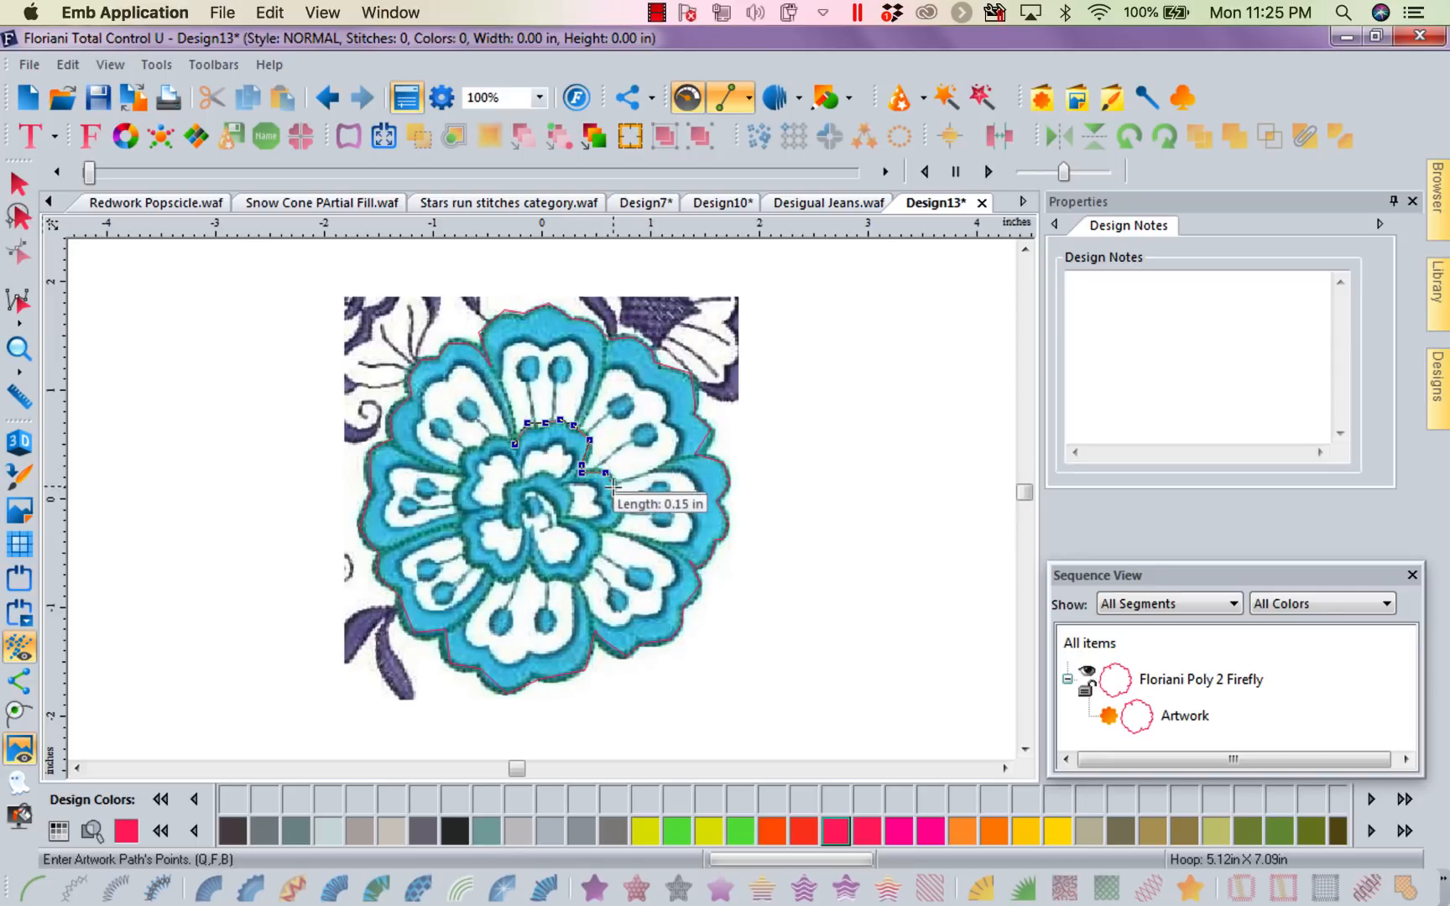
click(614, 485)
click(614, 497)
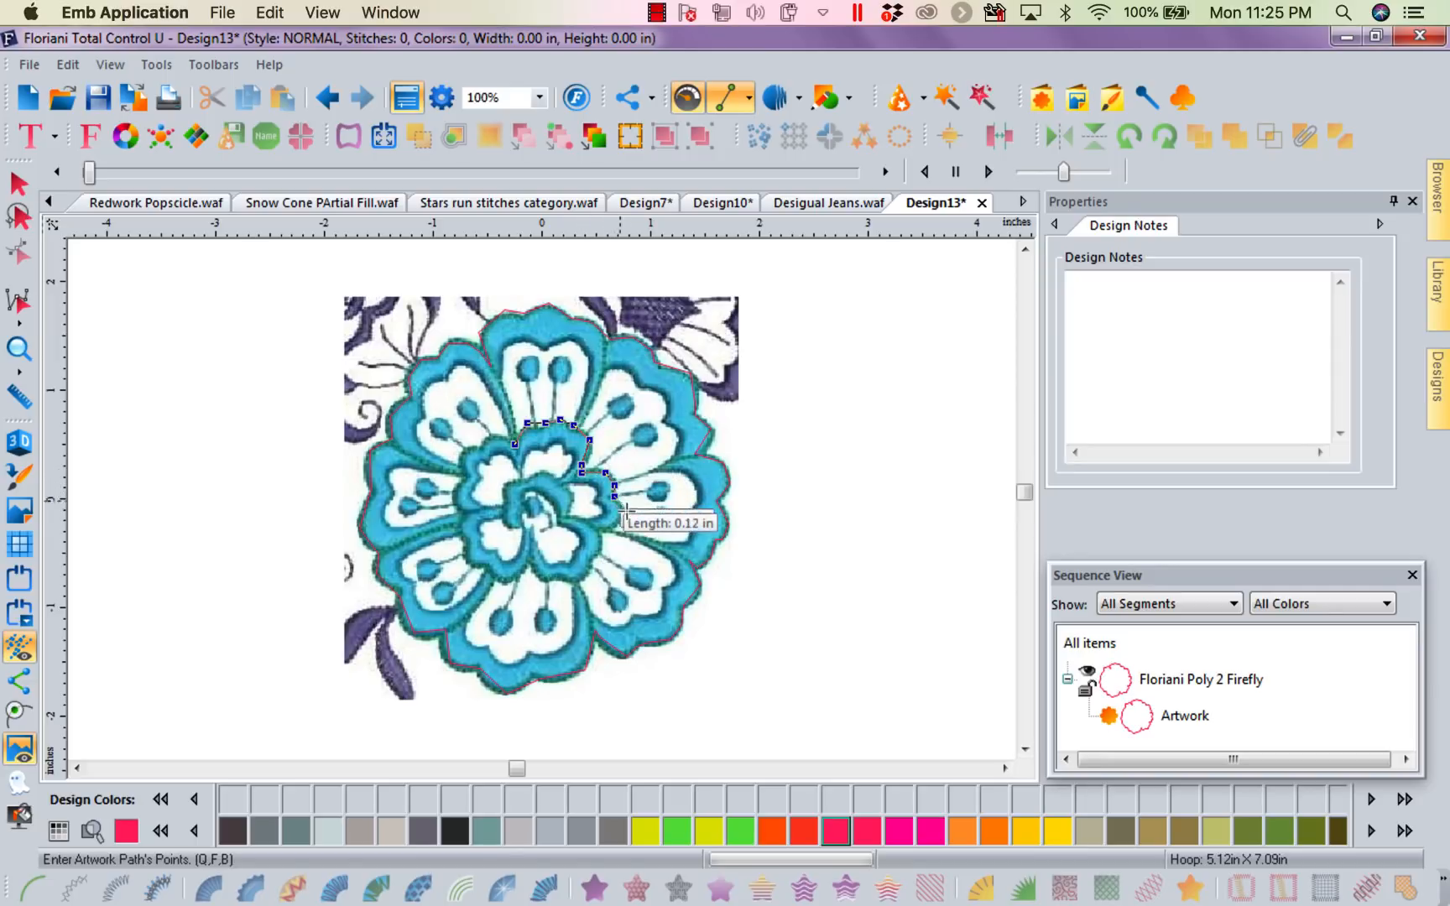
click(624, 512)
click(611, 525)
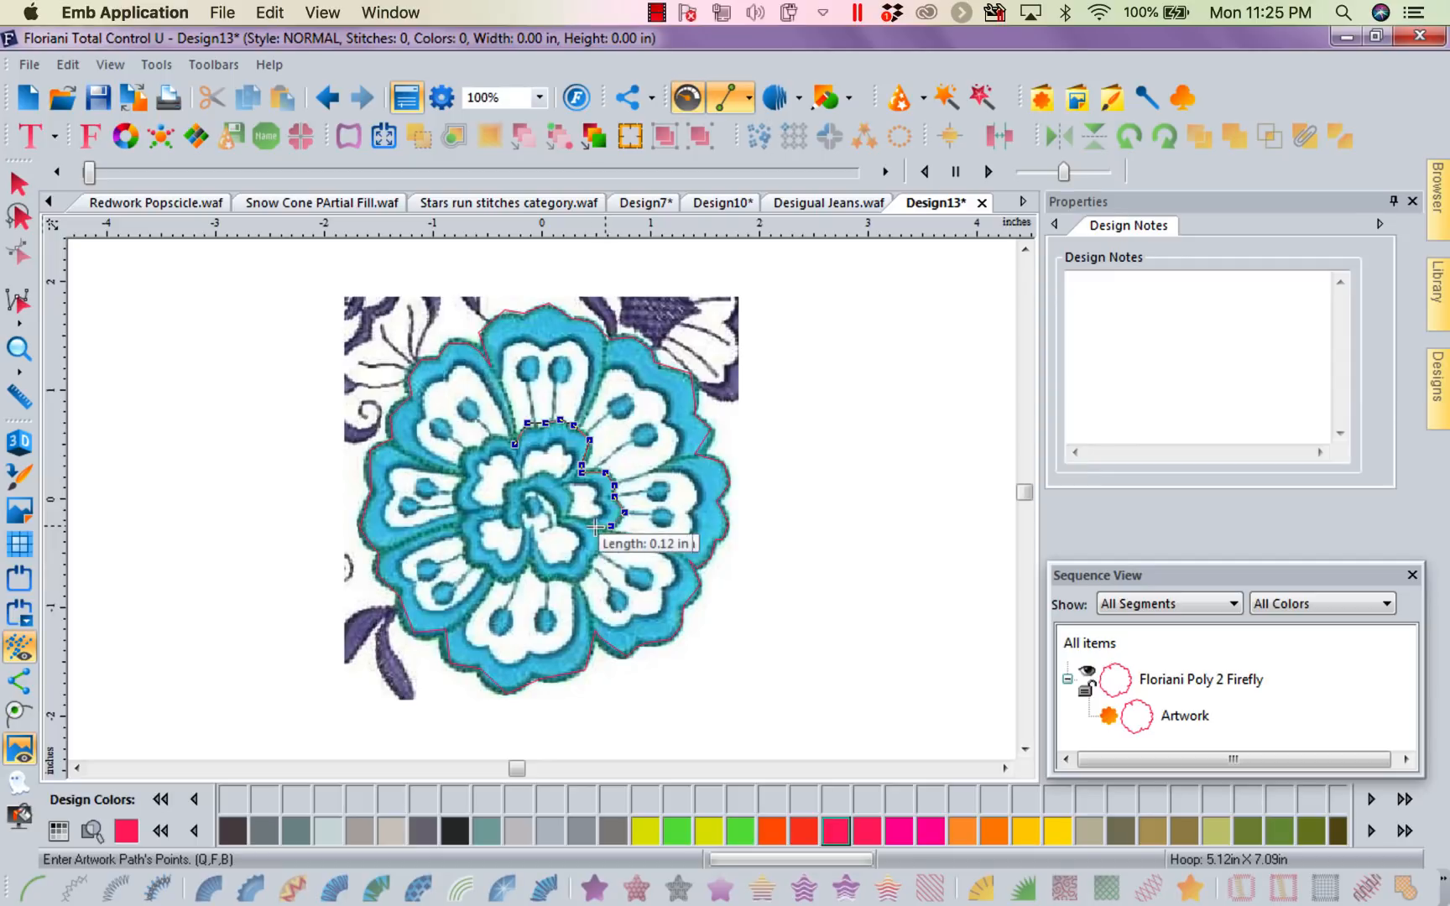
click(595, 525)
Step: Trace the inner flower's lower-right petal around to the notch at the bottom centre
click(599, 554)
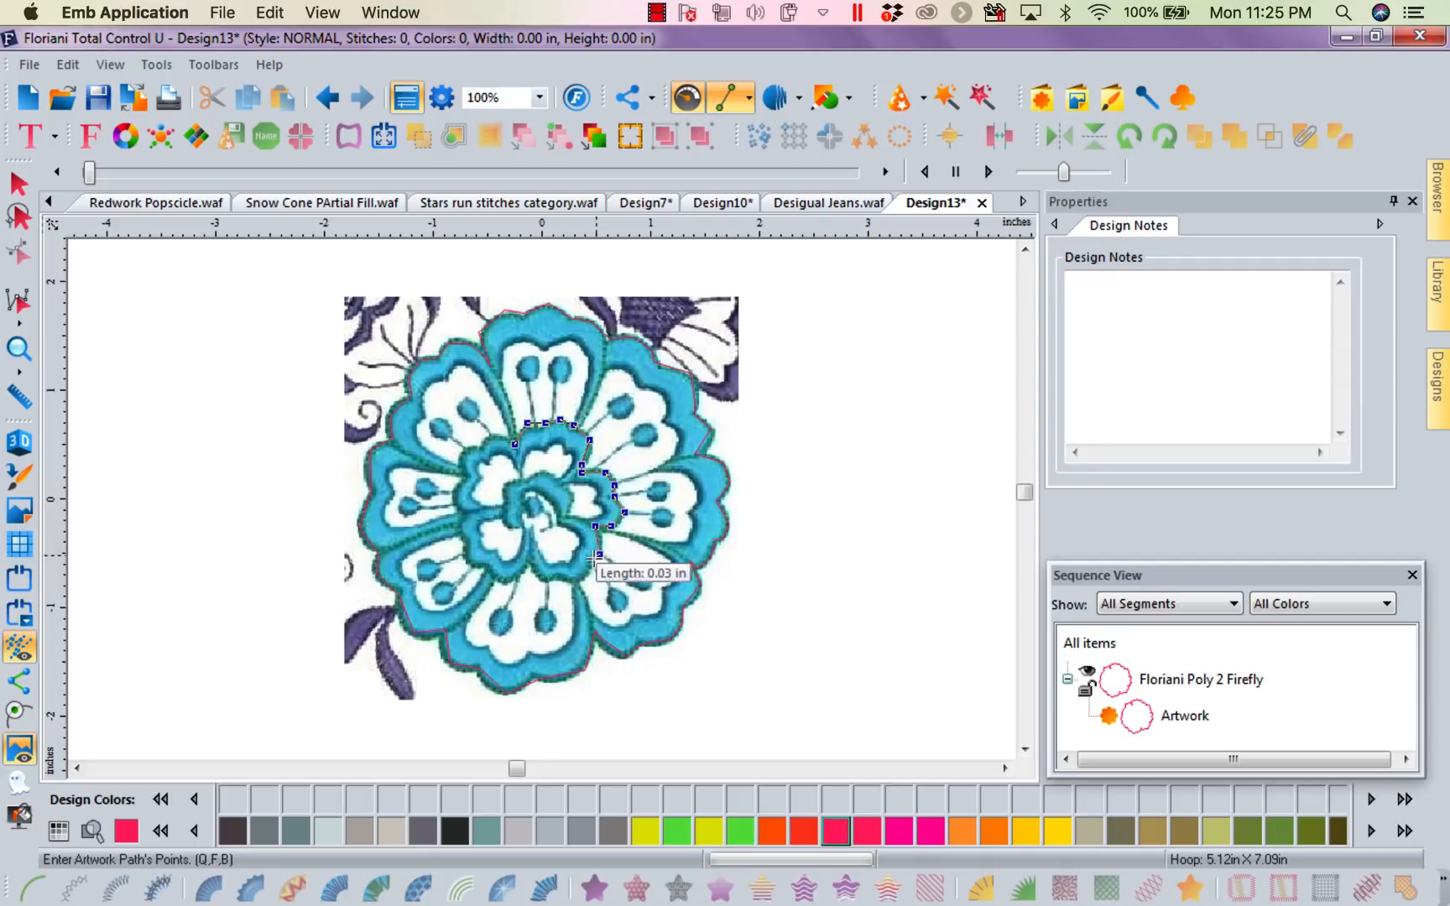
click(580, 577)
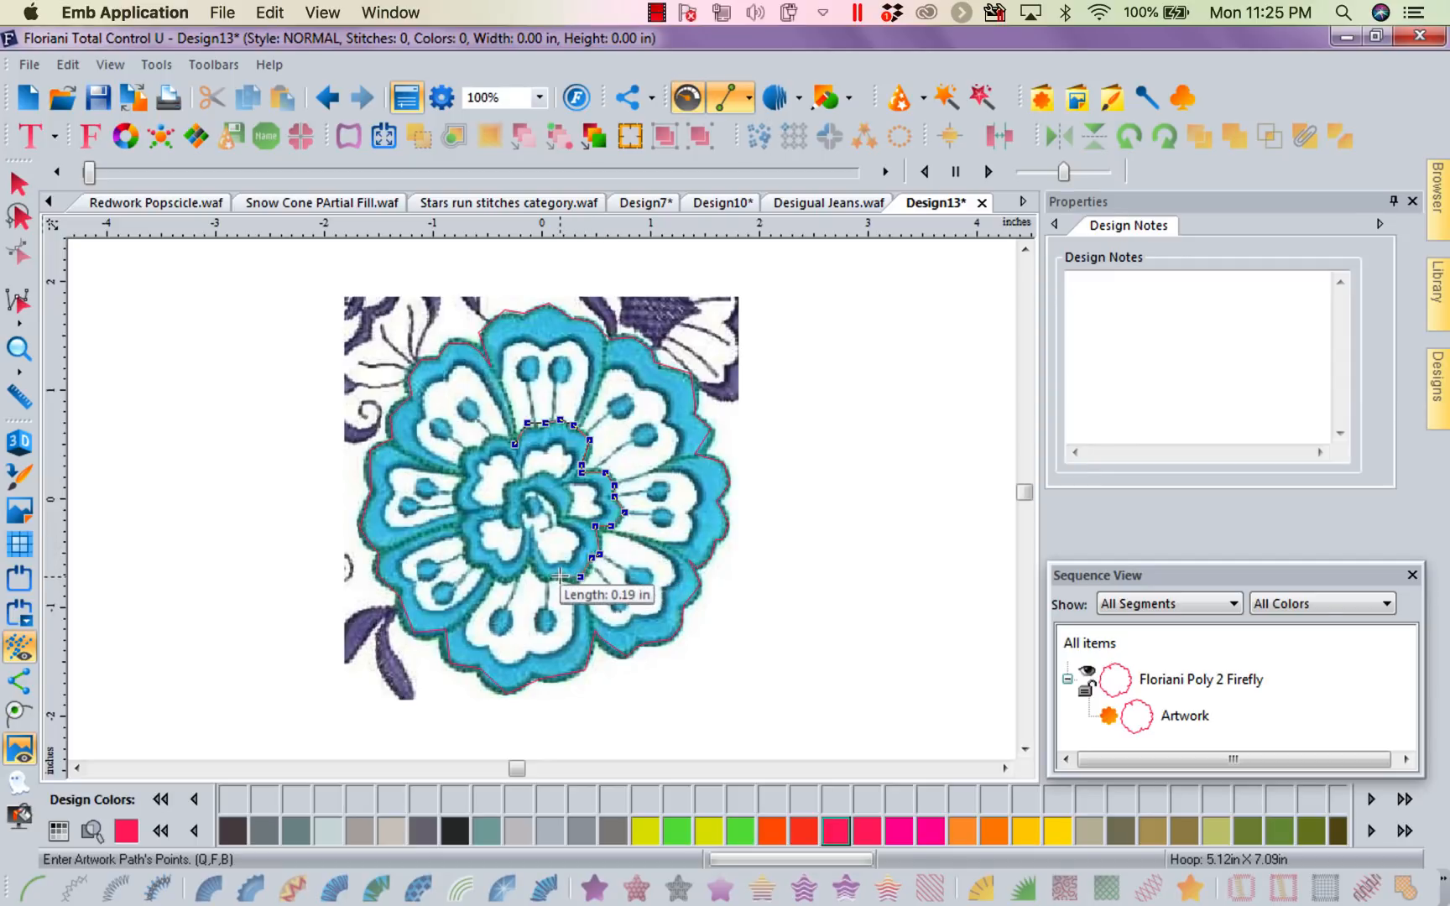
click(561, 575)
click(537, 574)
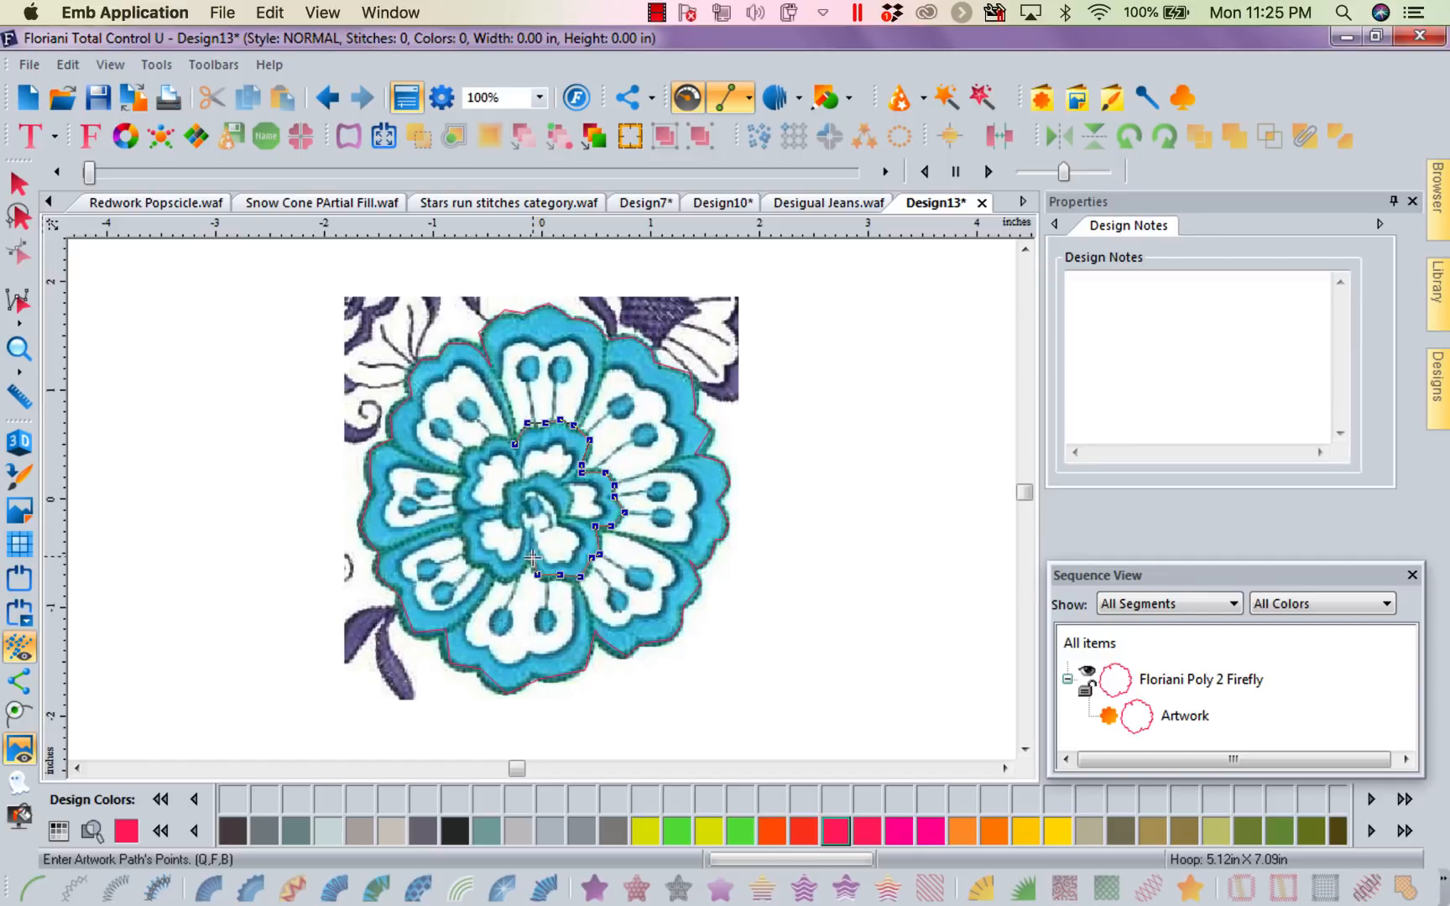
click(533, 556)
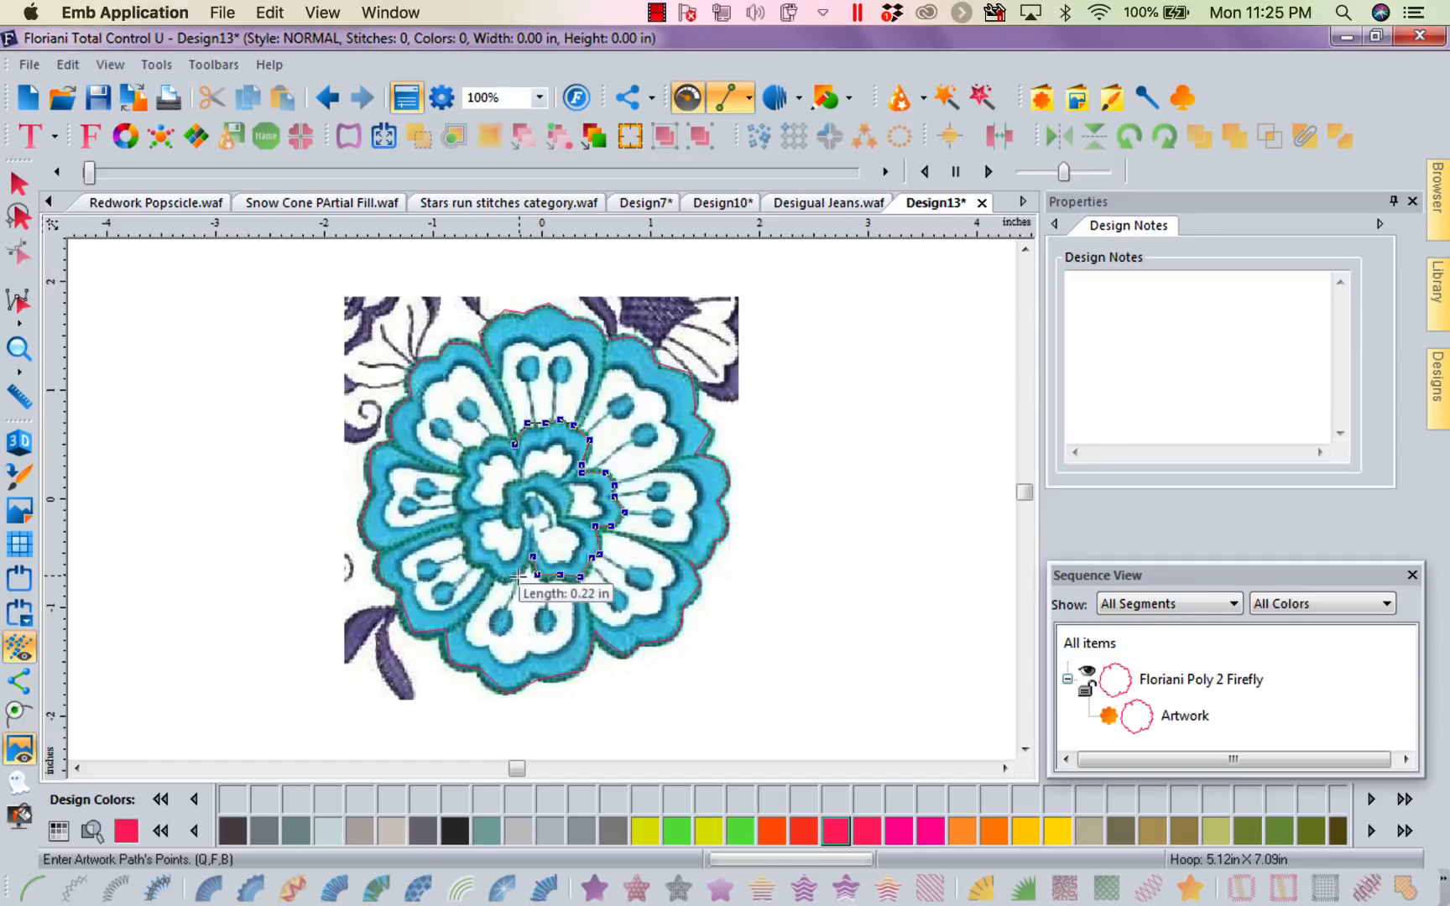
Step: Trace the inner flower's lower-left petal up to the notch below the left petal
click(467, 561)
click(468, 537)
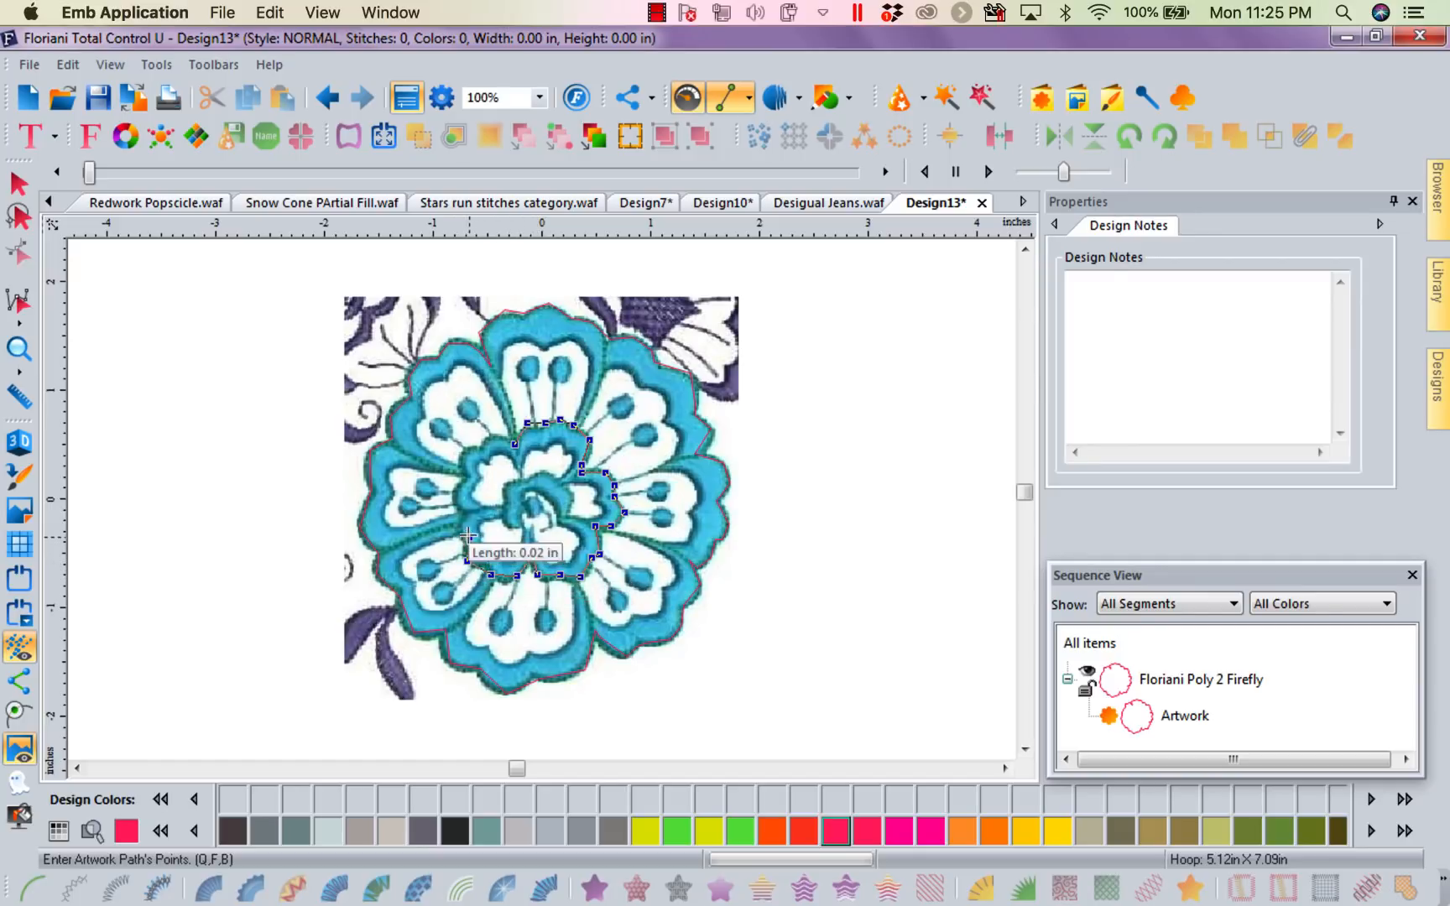
click(461, 523)
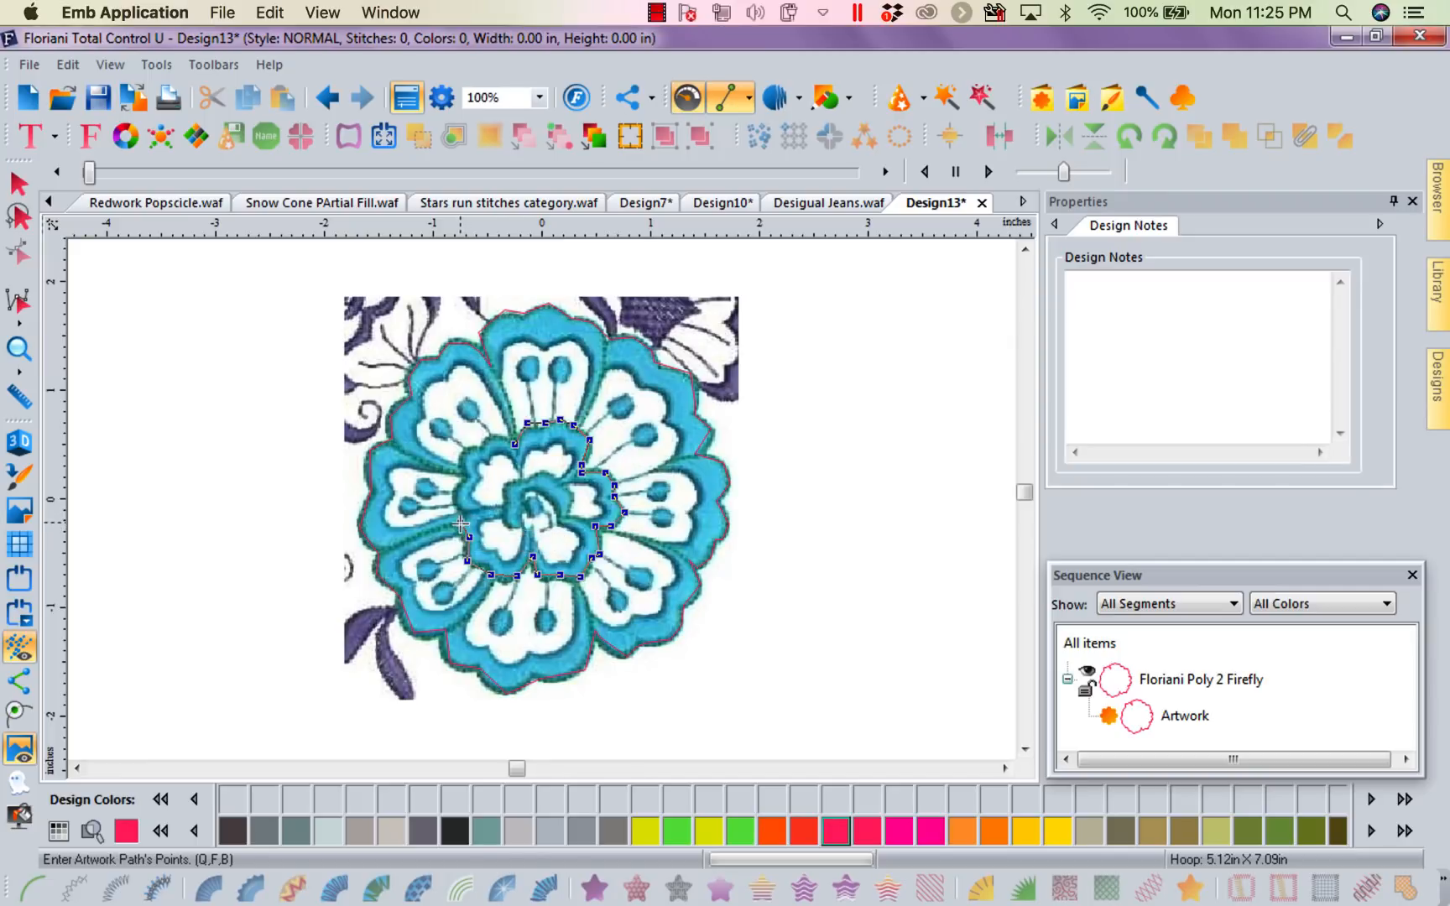
Step: Trace the inner flower's left petal back toward the starting point and close the inner outline
click(457, 491)
click(468, 474)
click(467, 449)
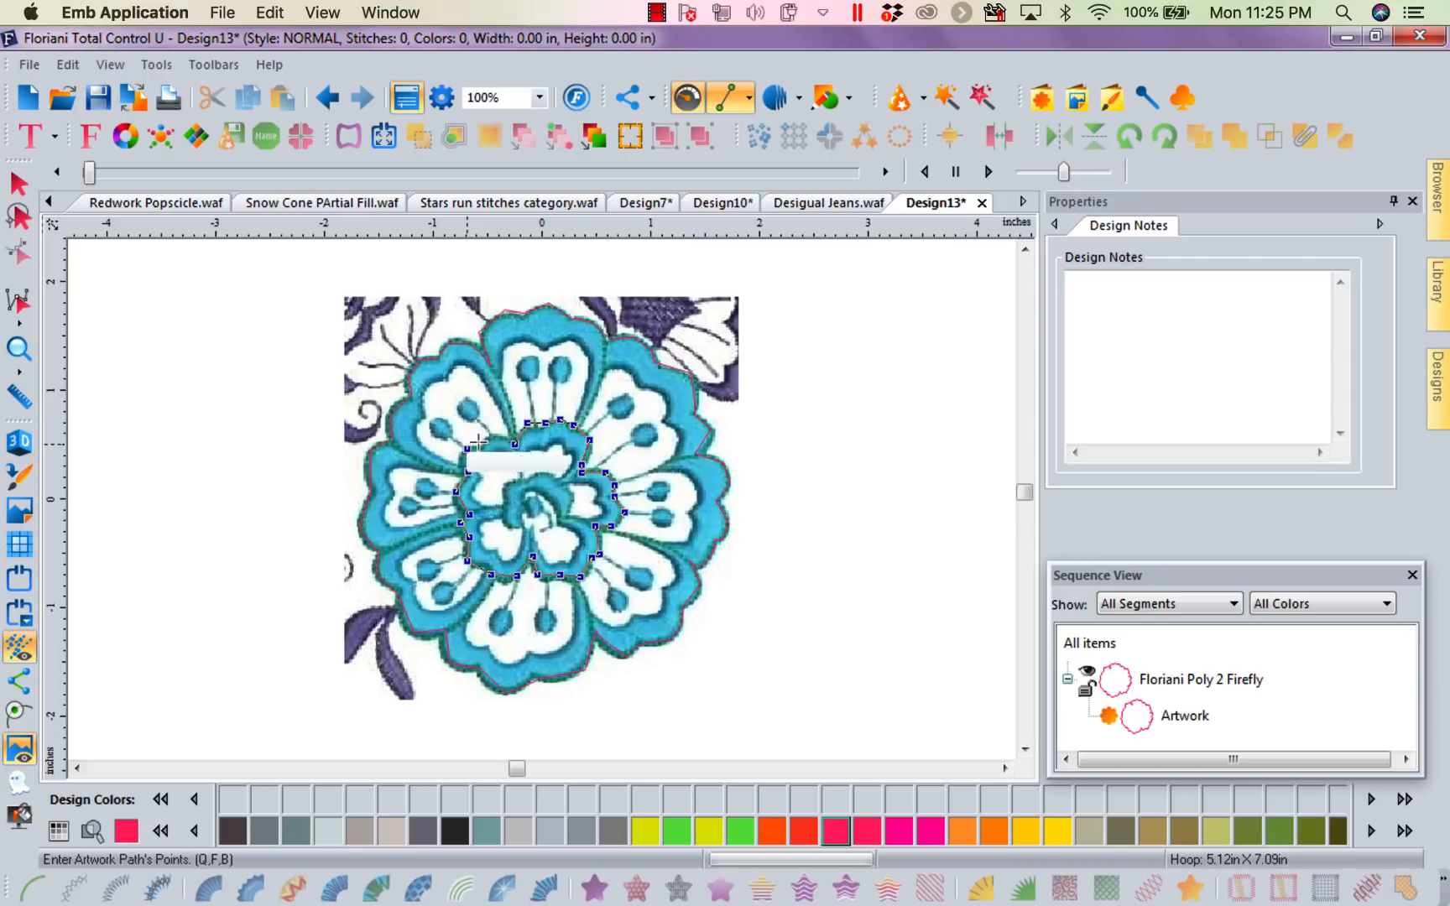
click(480, 440)
click(496, 430)
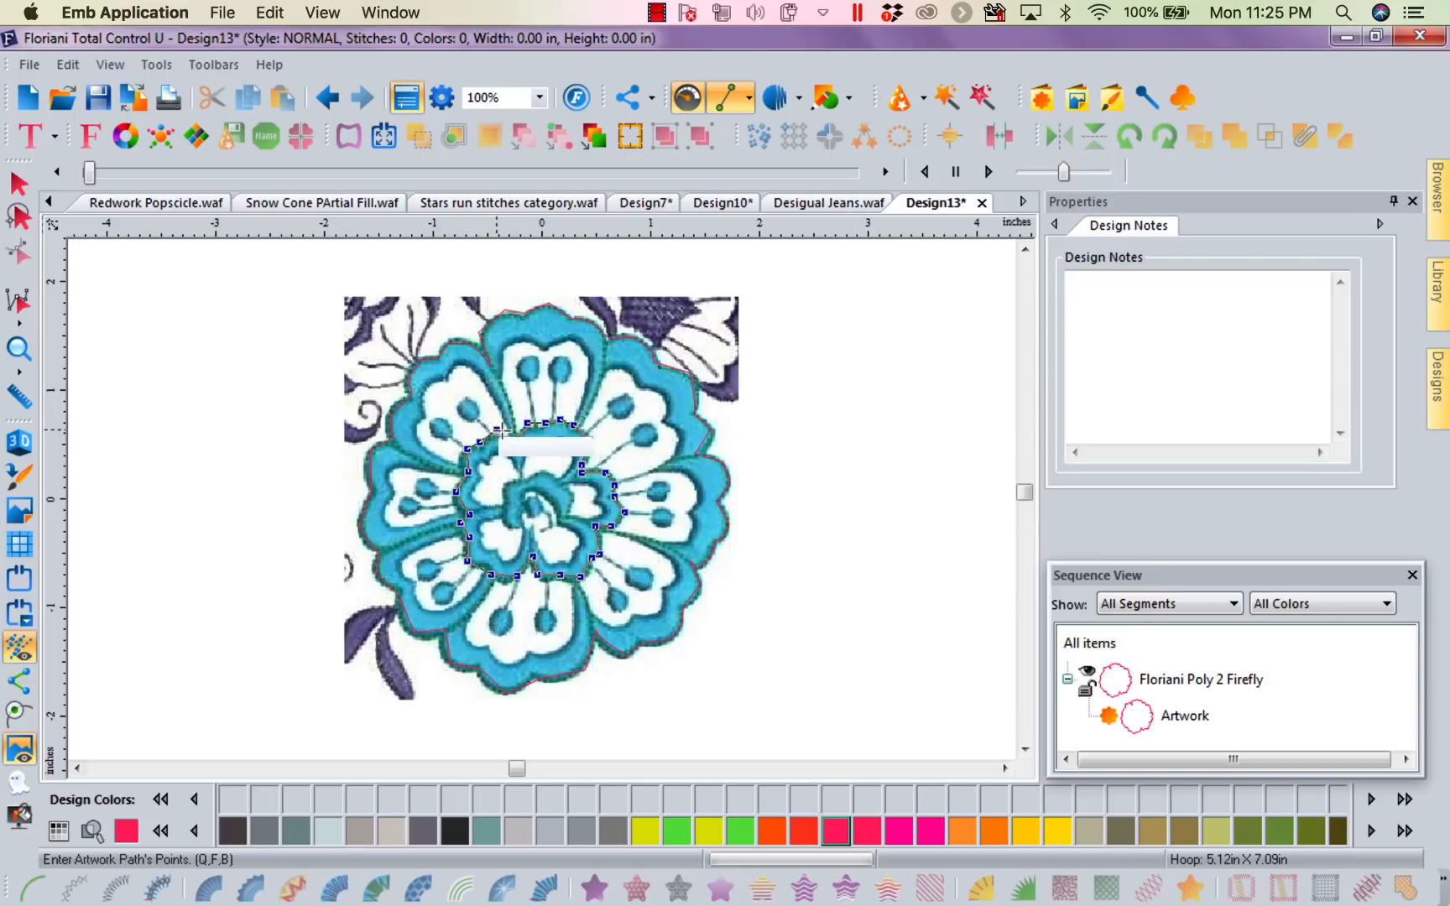
click(22, 715)
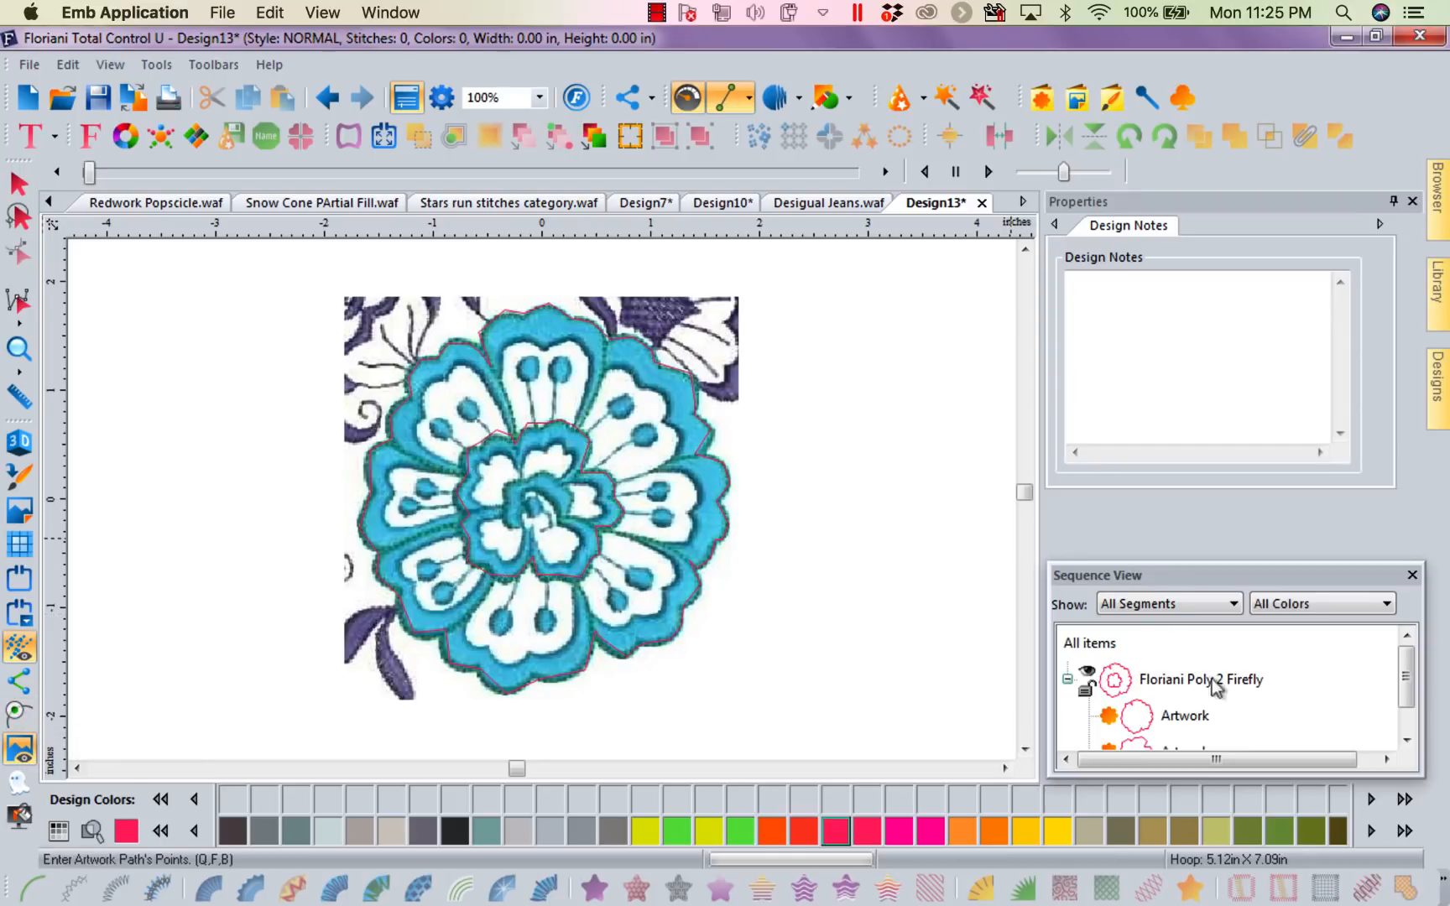
Step: Duplicate the inner flower outline and recolour the copy to Floriani Poly 11 Chalcedony Yellow
click(1160, 681)
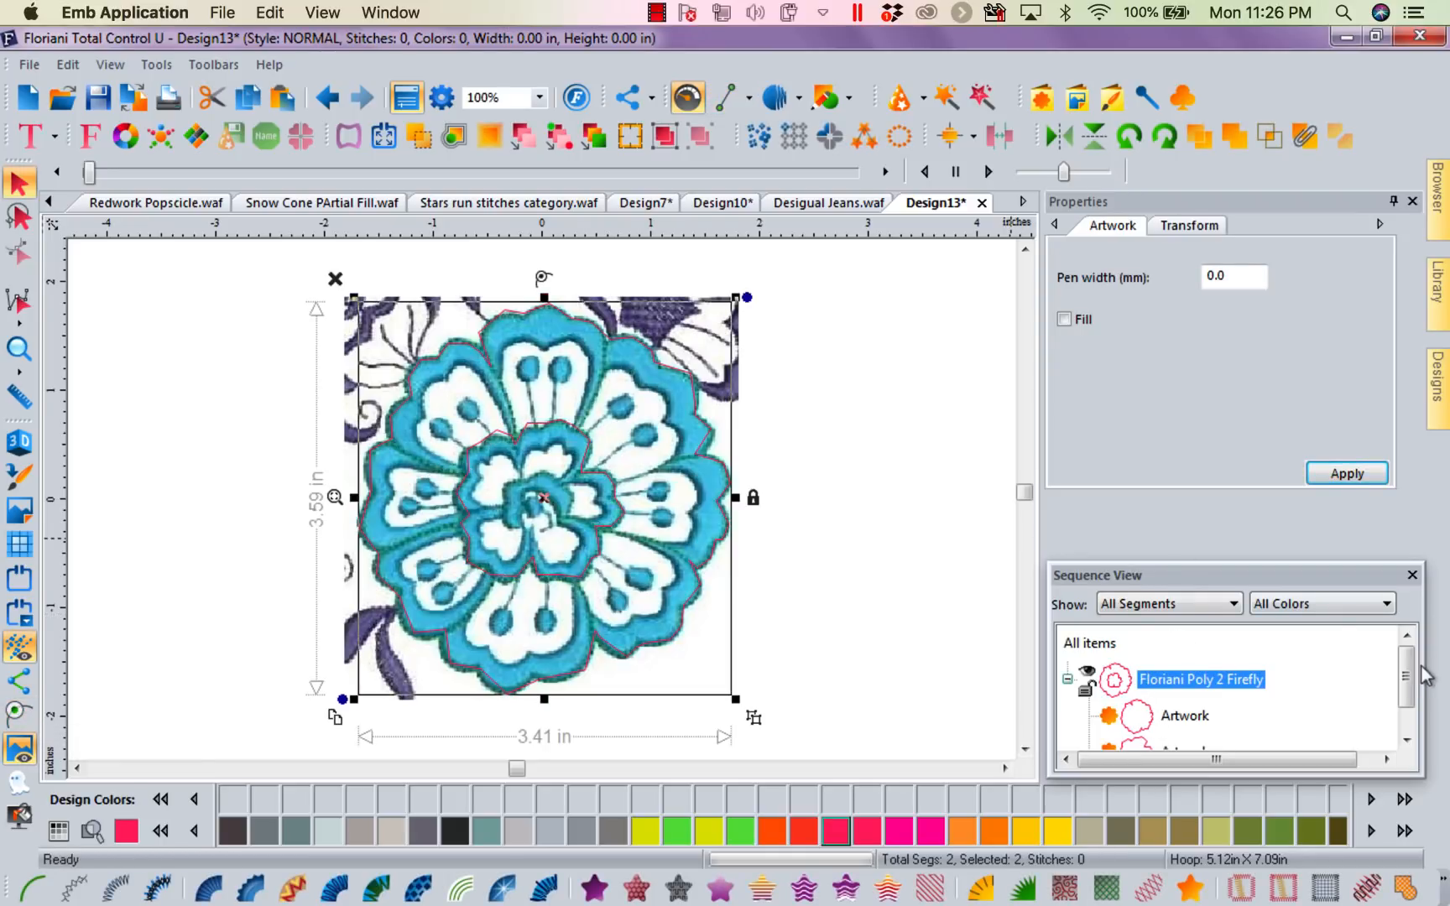
scroll(1409, 714, down, 1)
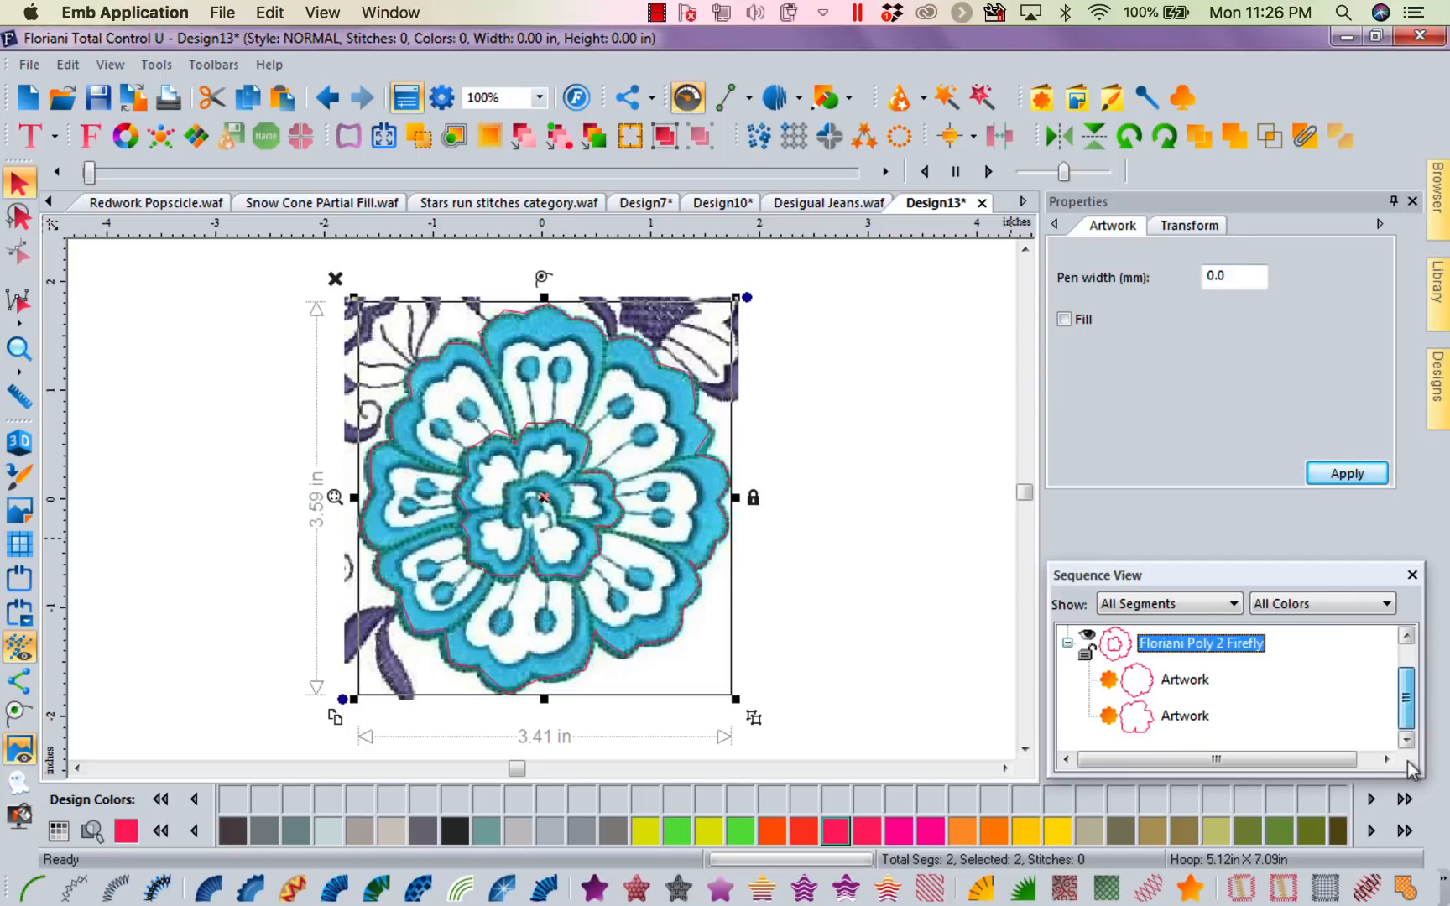
click(1140, 683)
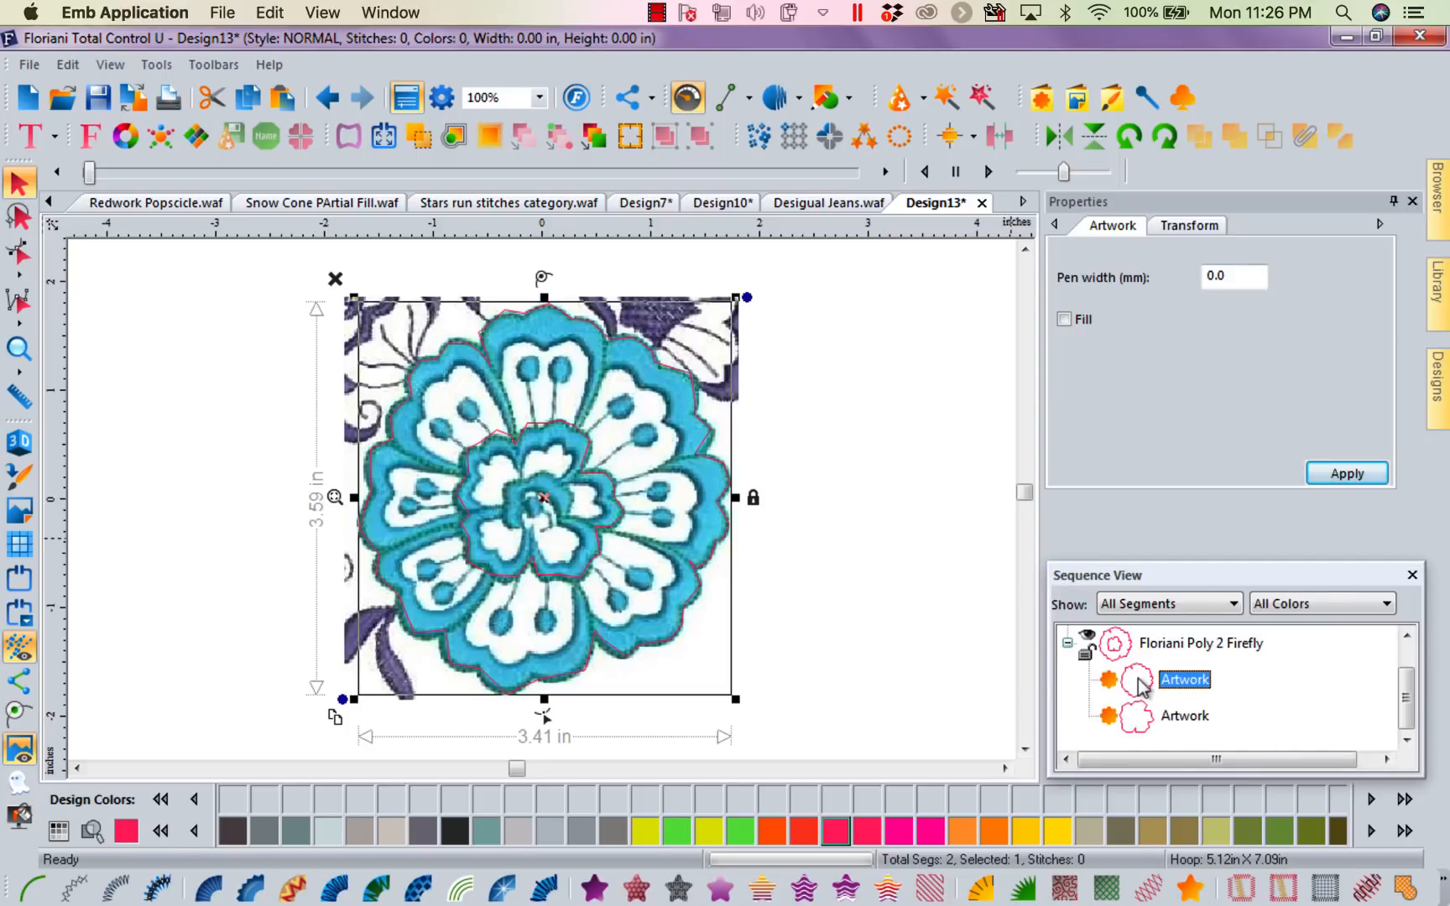
click(905, 708)
click(1182, 679)
click(1173, 720)
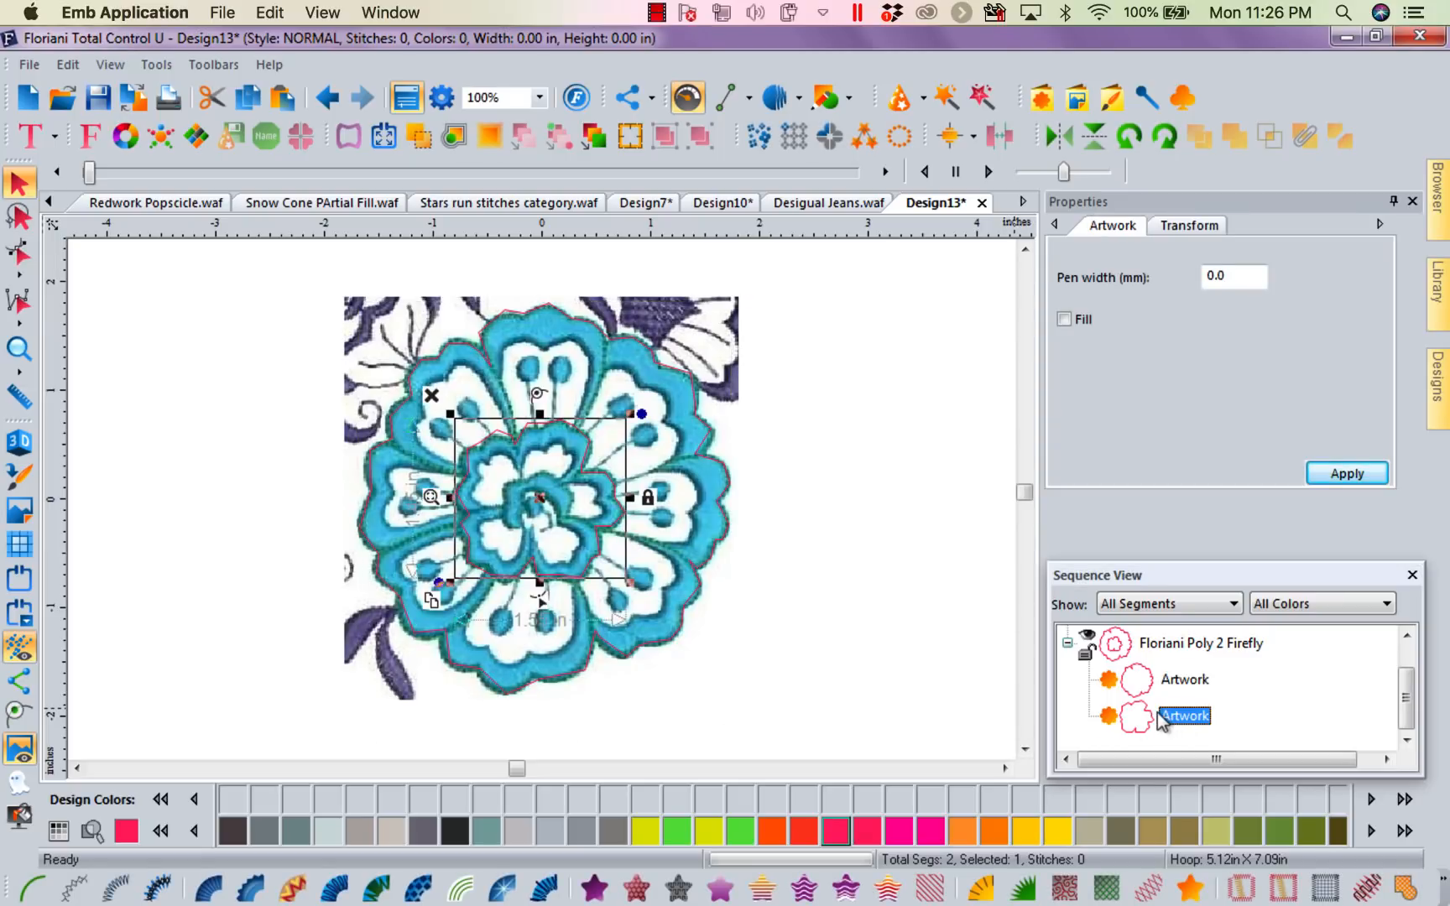
right_click(1162, 722)
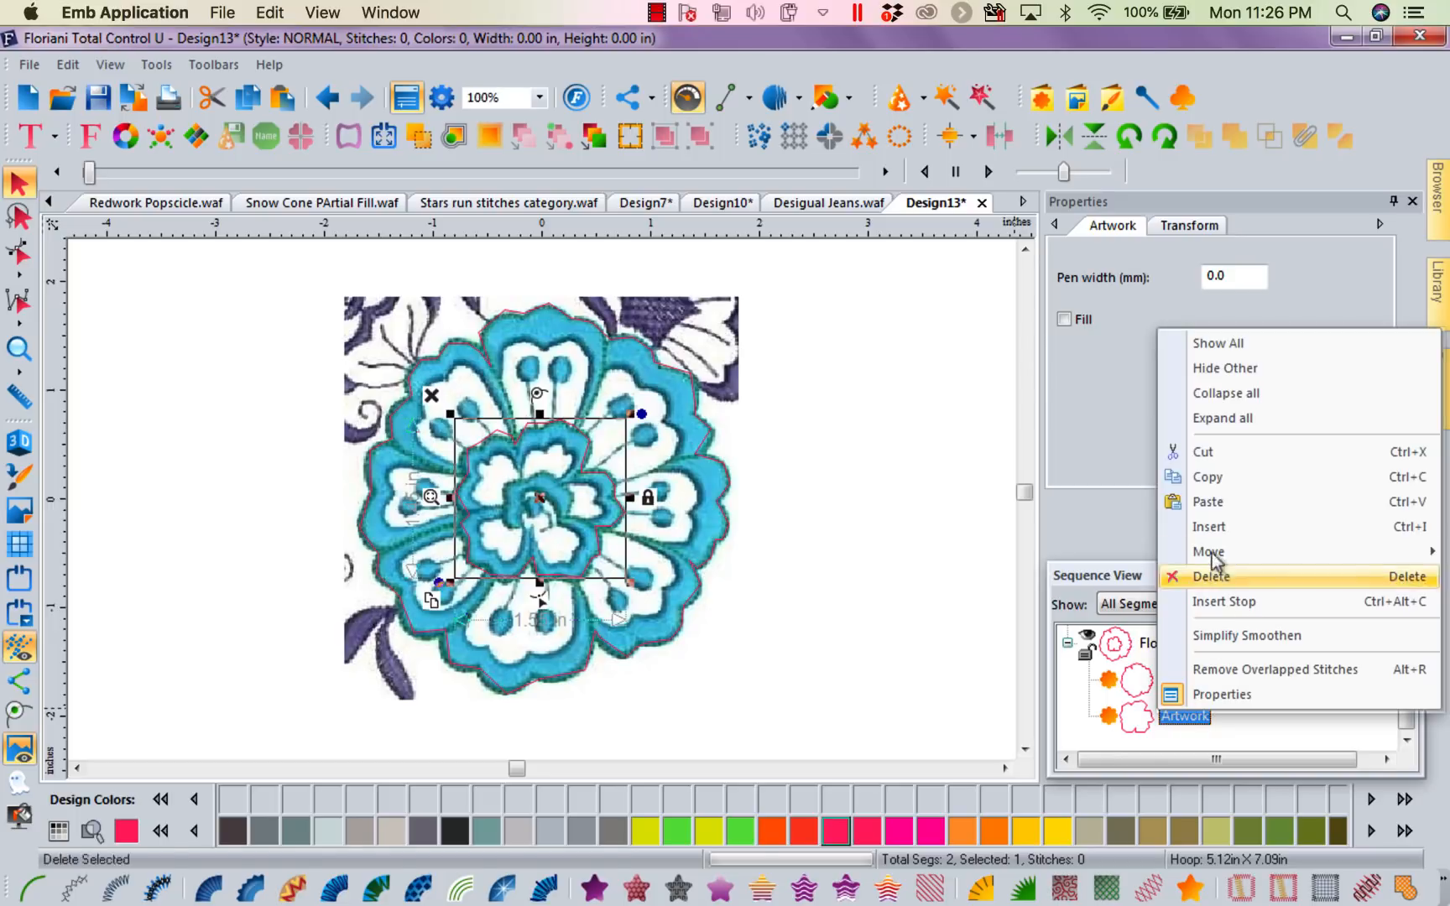
click(1210, 478)
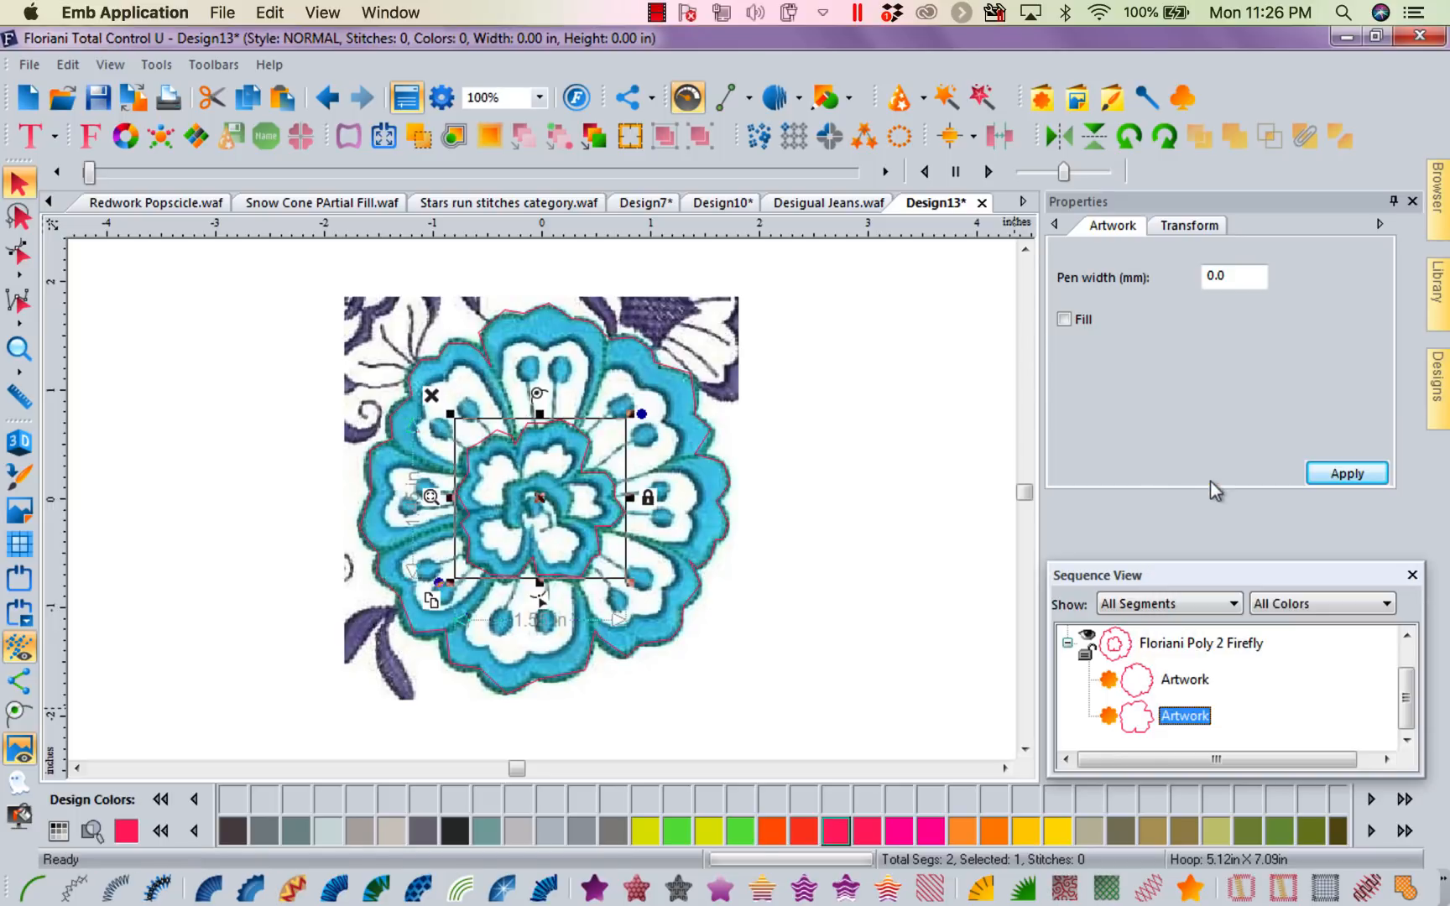
right_click(1145, 723)
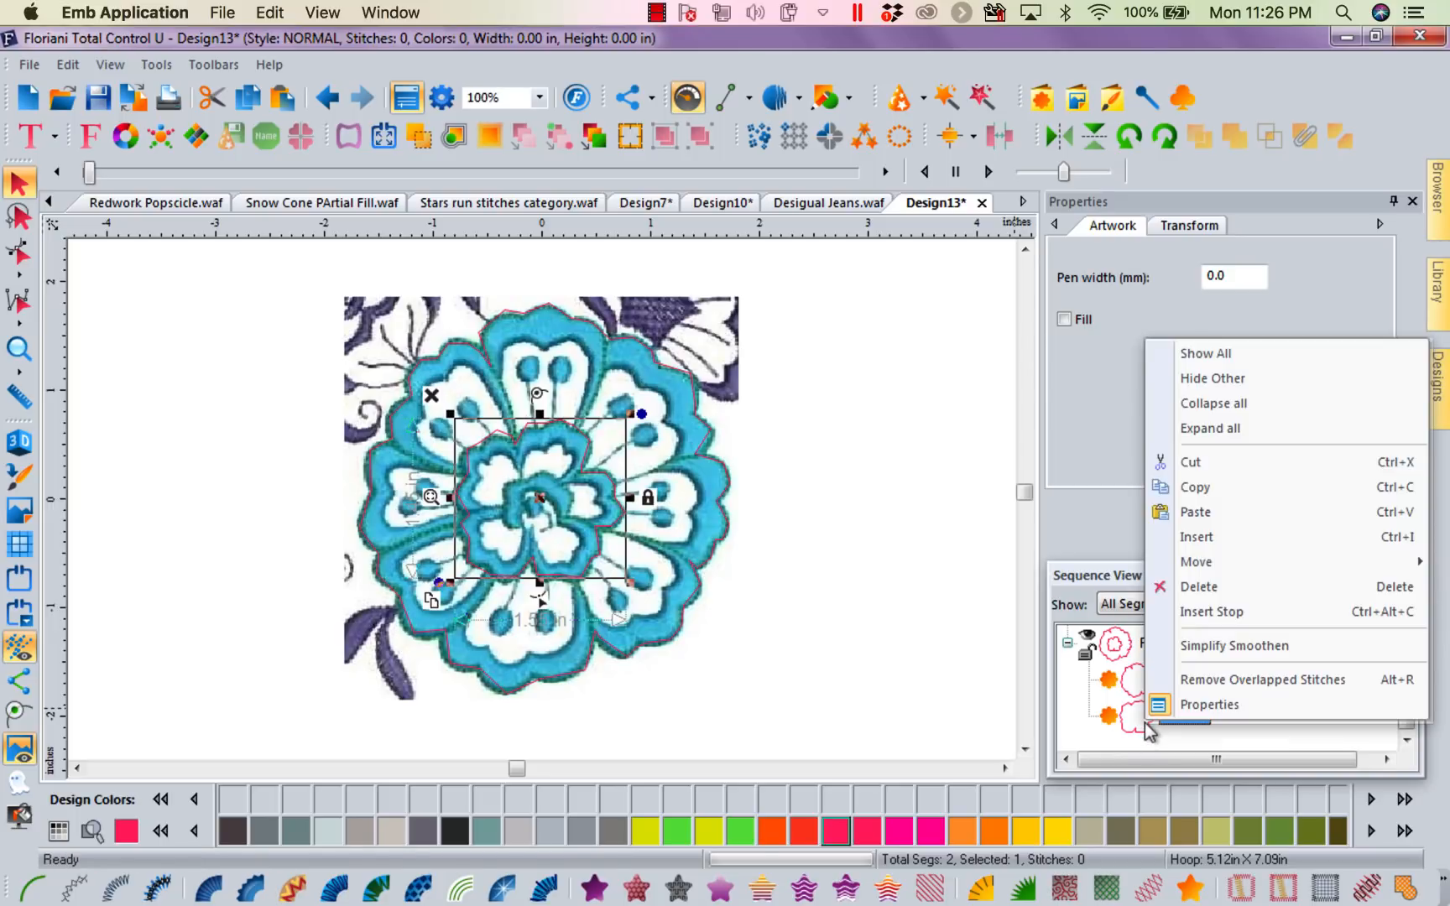
click(1201, 513)
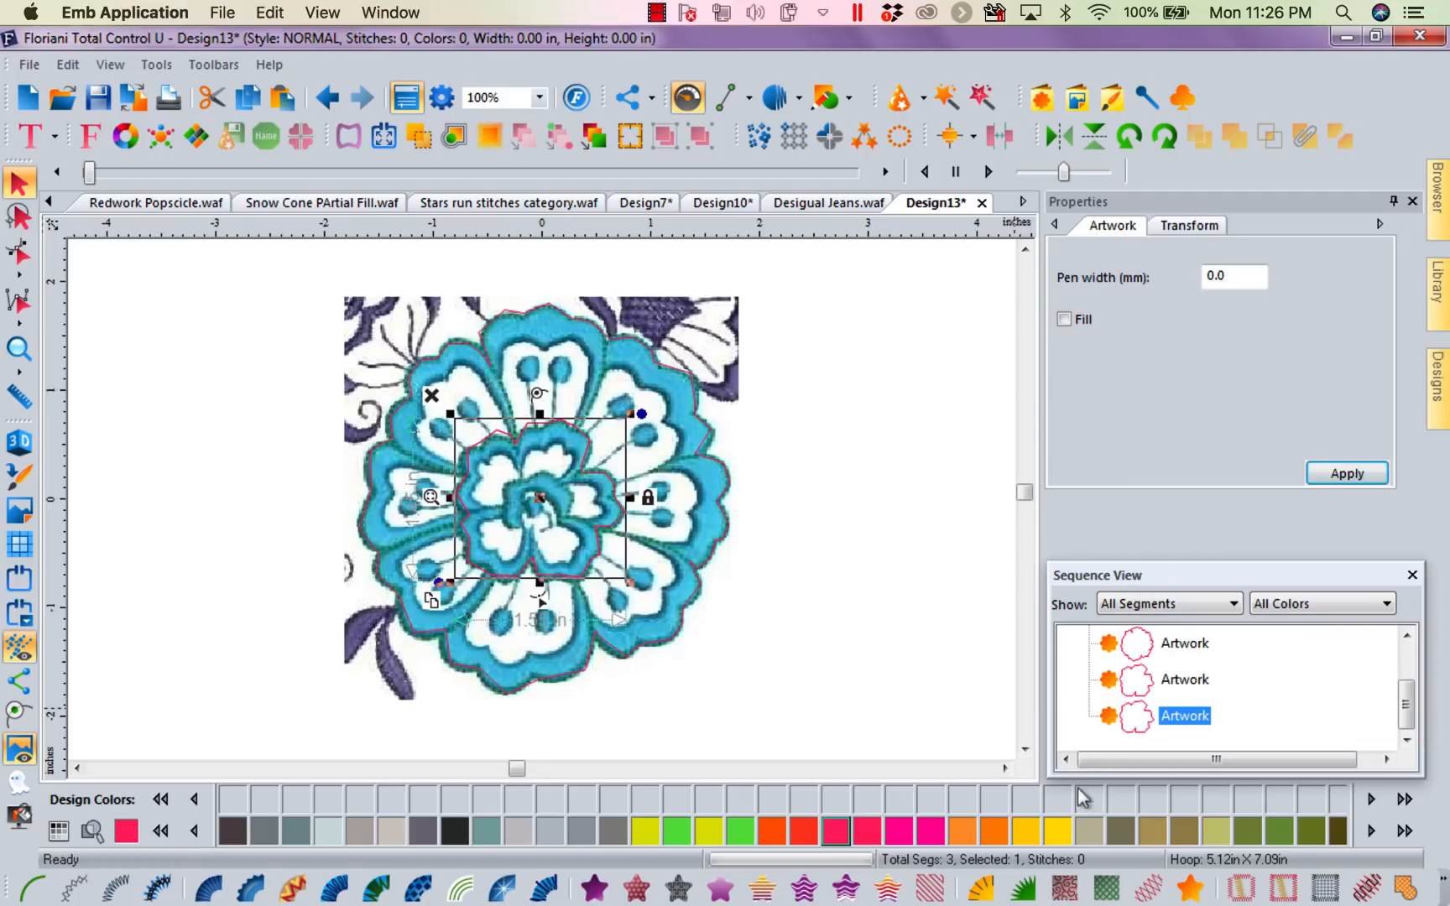
click(1059, 832)
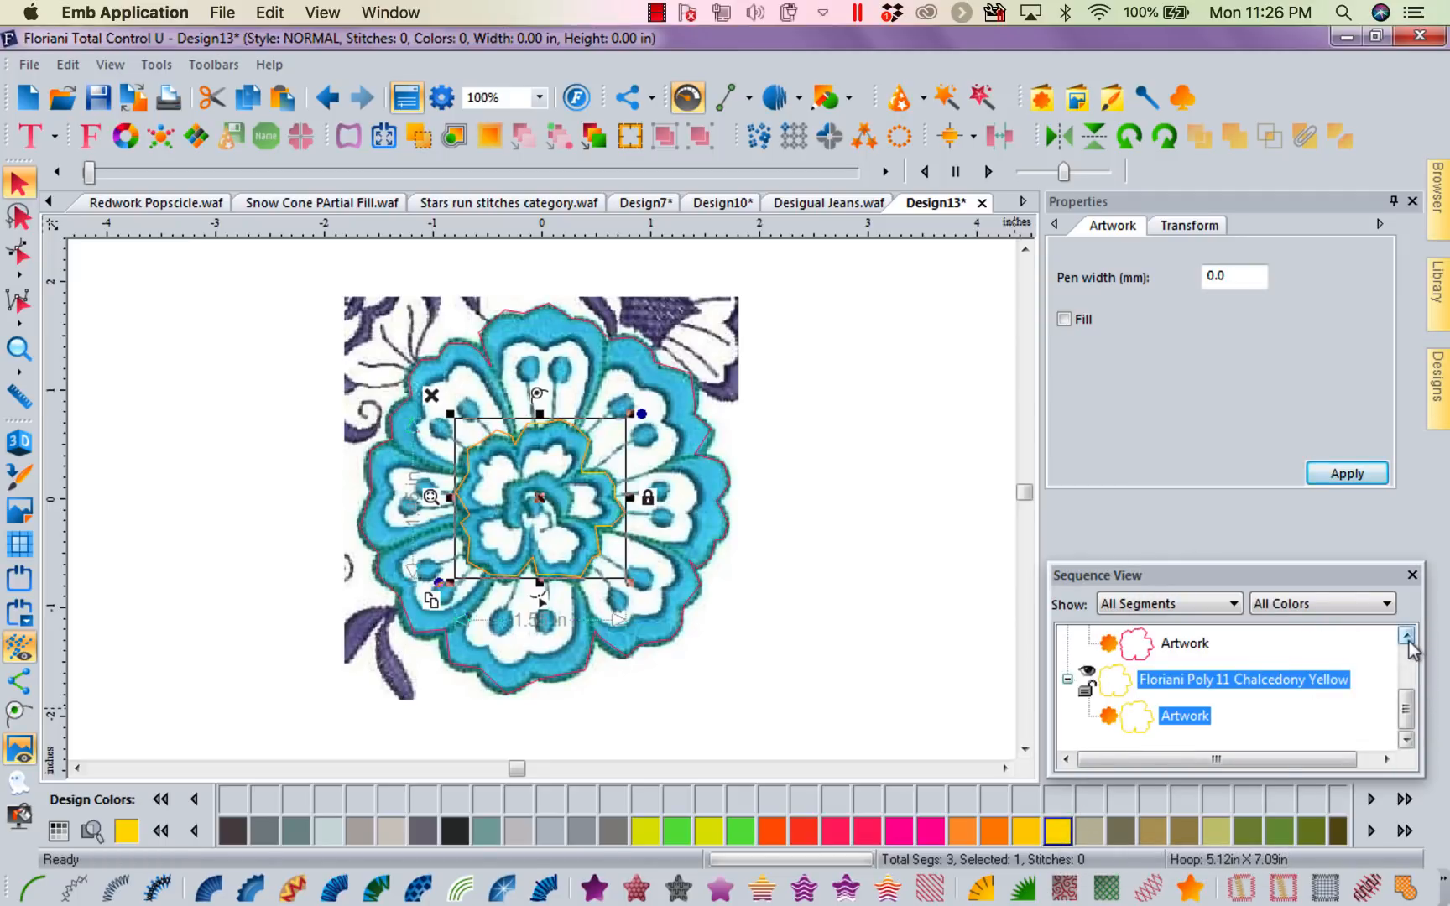
Step: Select the outer and inner Floriani Poly 2 Firefly outlines together and combine them into one artwork shape
scroll(1343, 679, up, 5)
click(1175, 716)
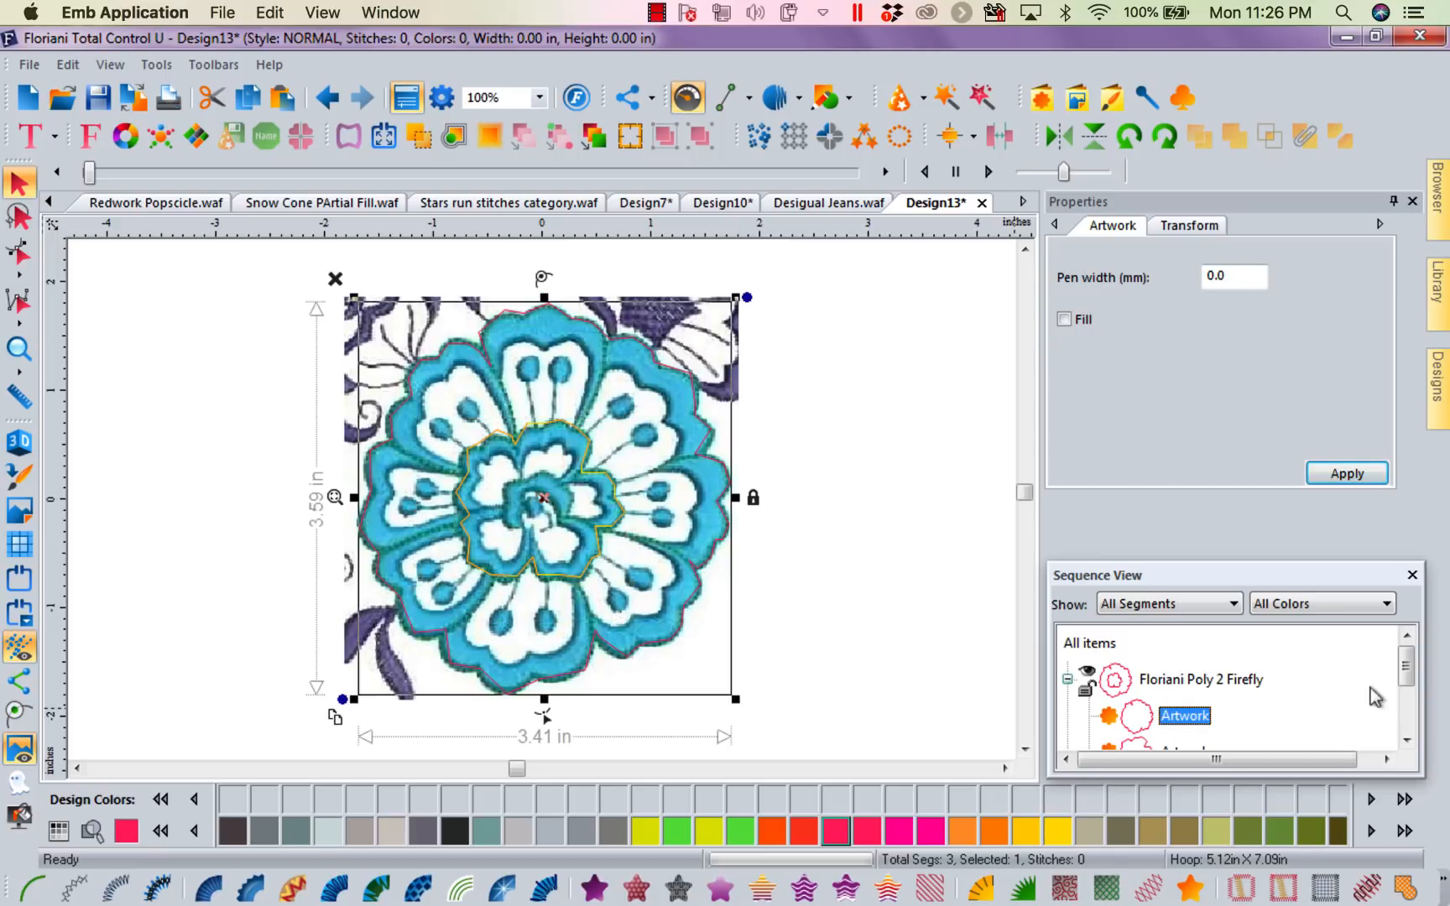
click(1407, 740)
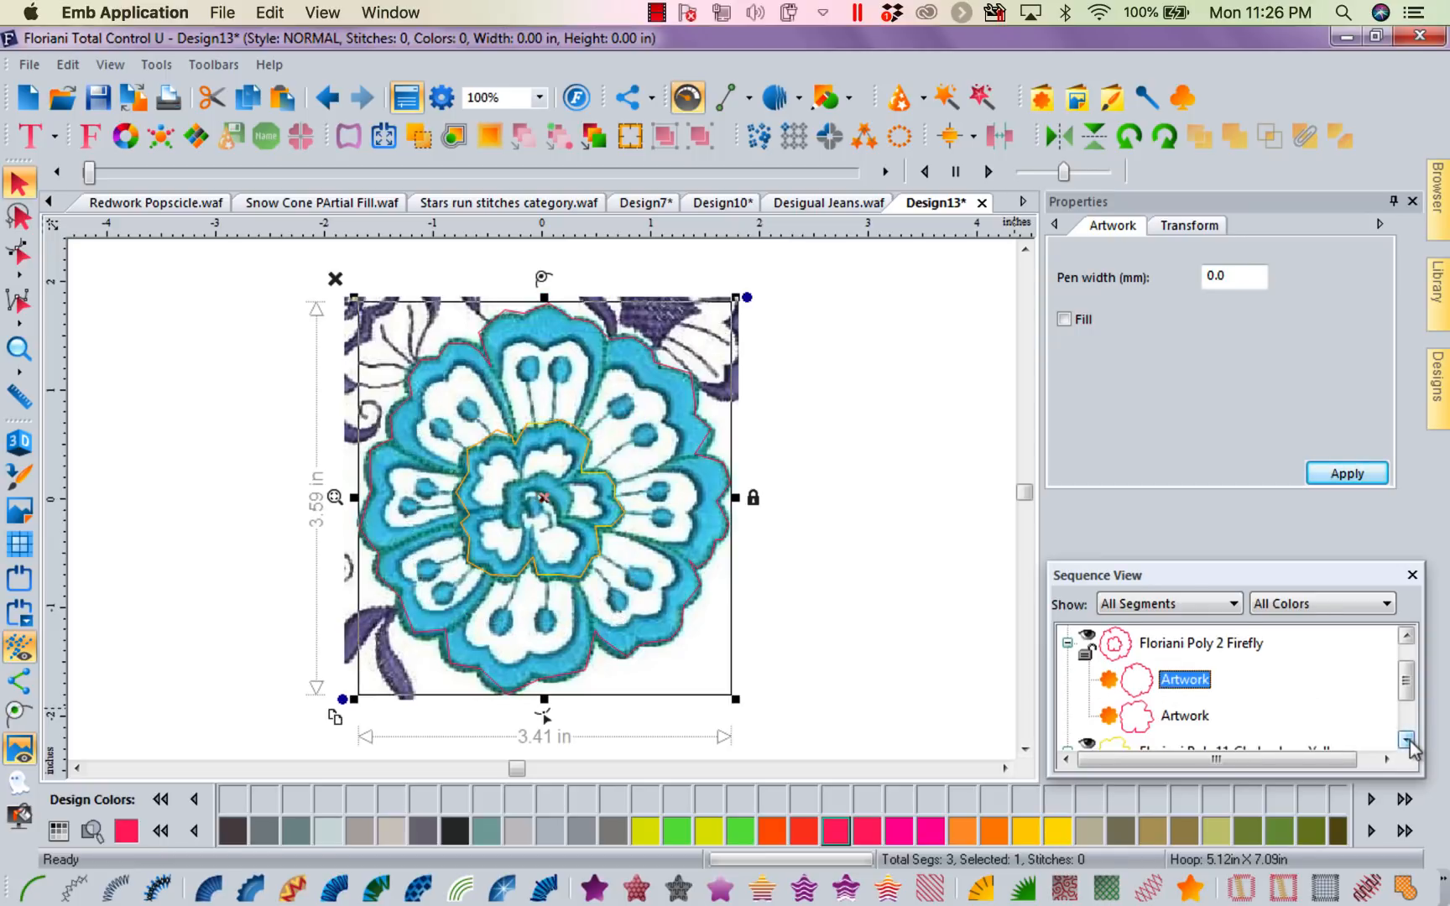
shift+click(1142, 720)
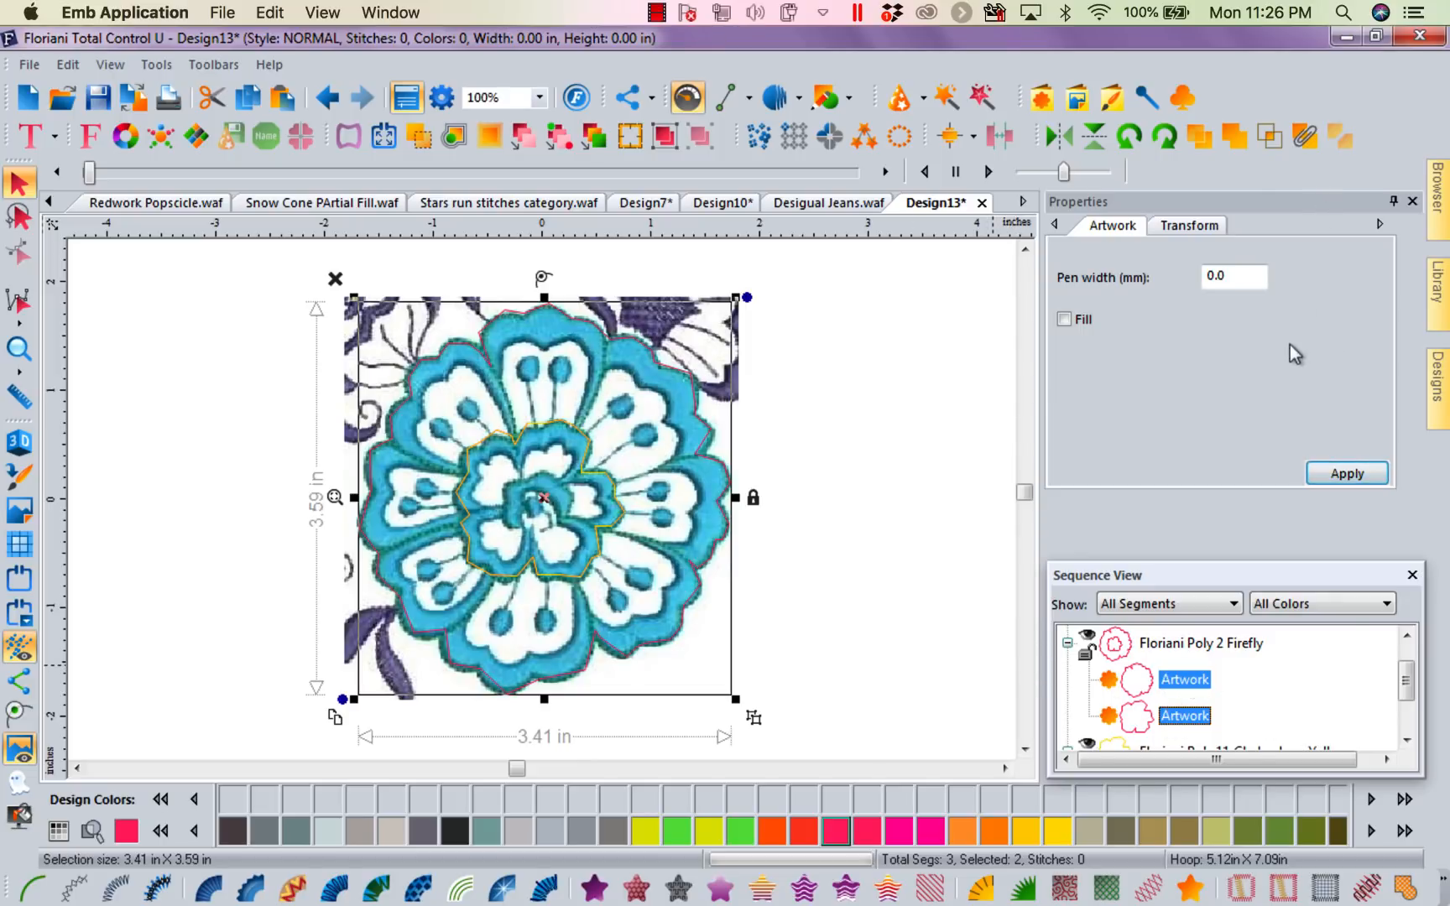
click(1303, 139)
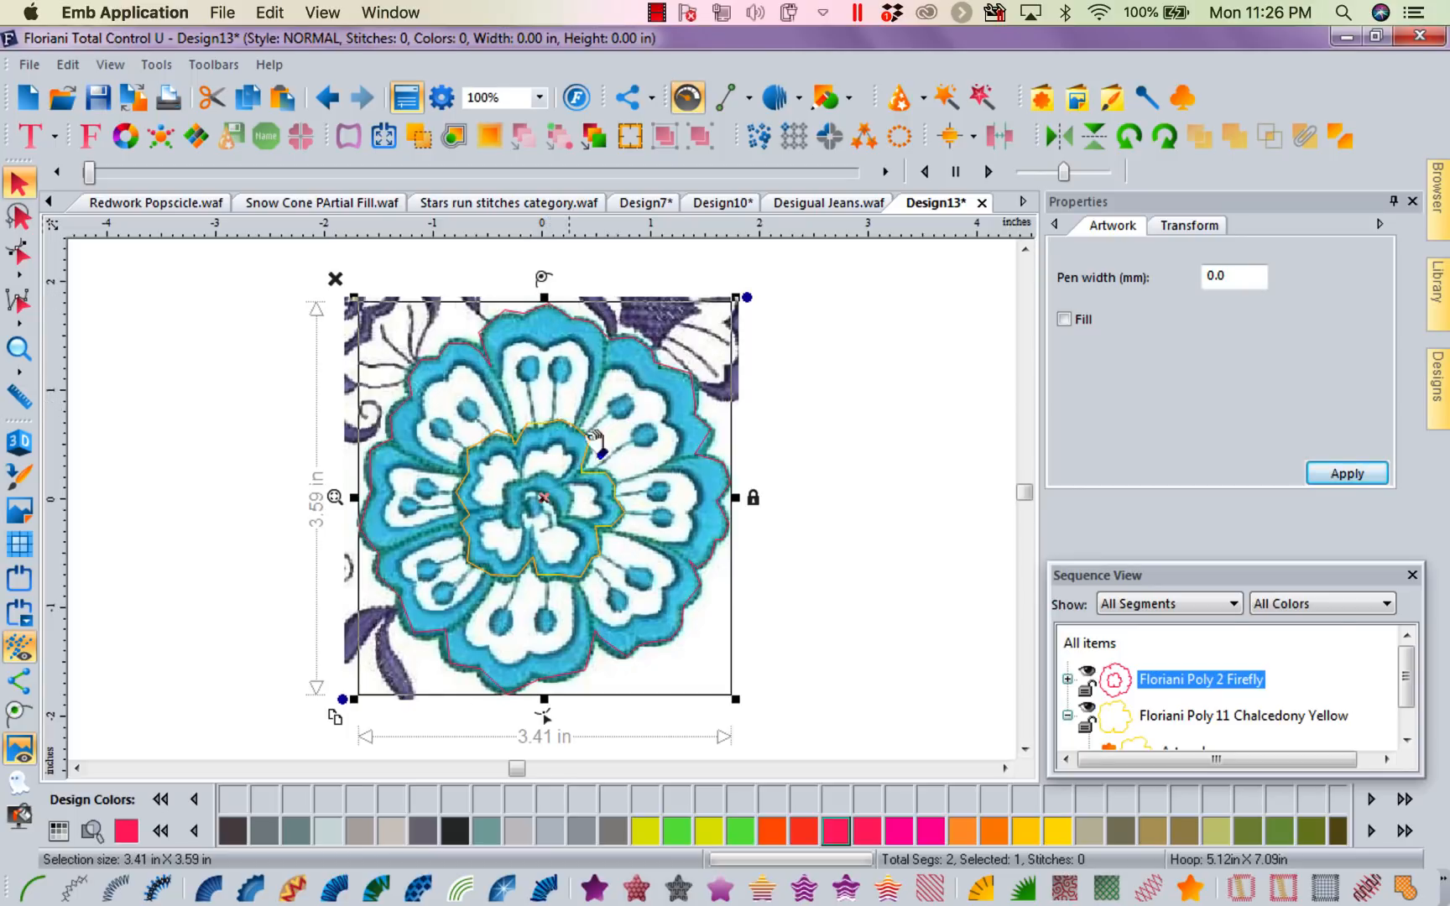
Step: Turn on the fill for the combined Firefly artwork and convert it to satin stitches
click(1064, 320)
click(1344, 475)
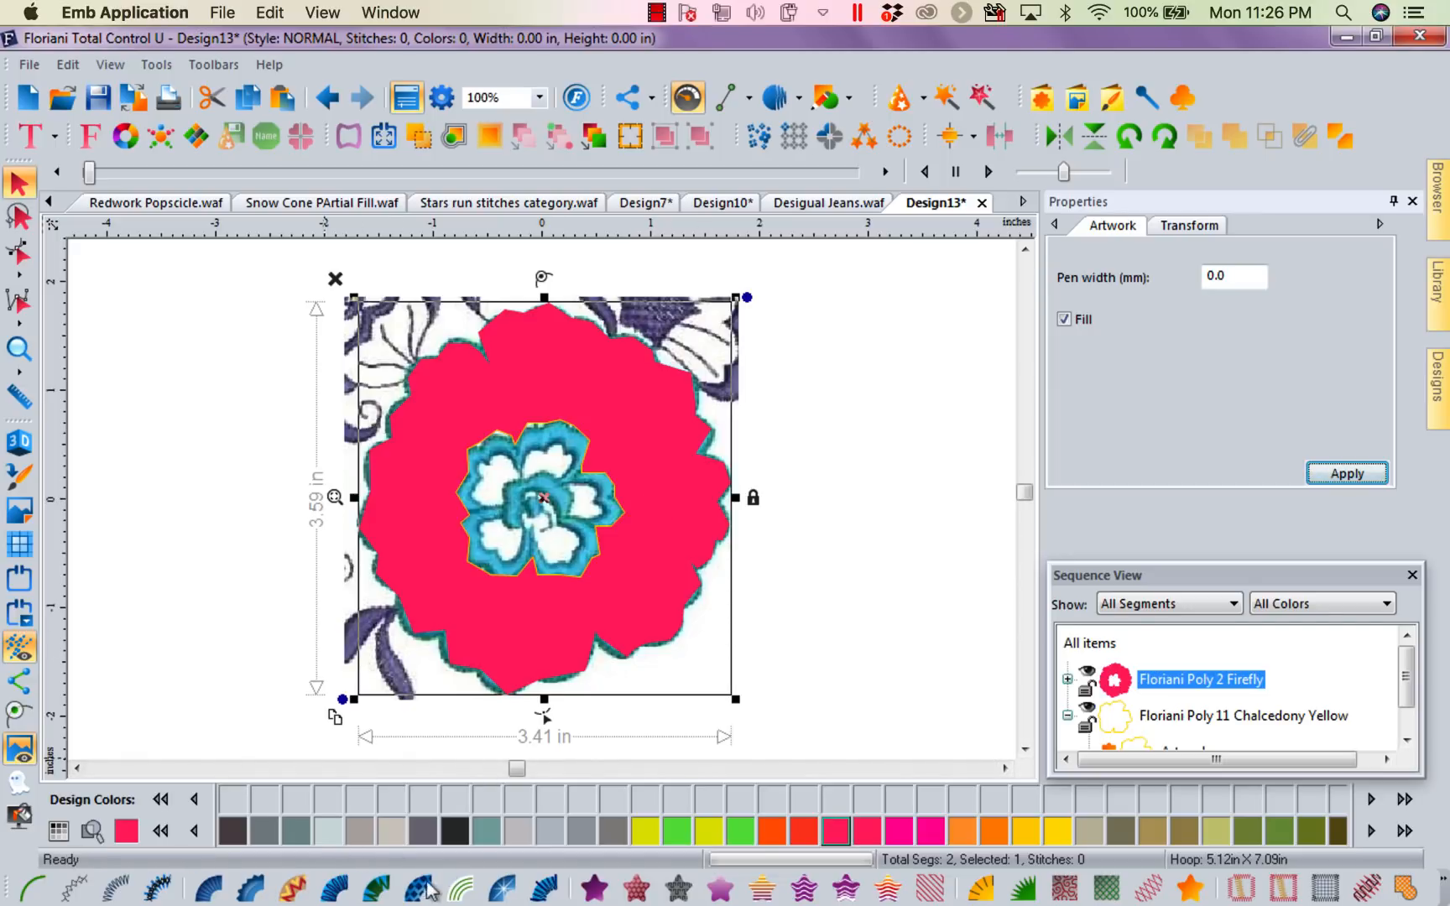
click(540, 891)
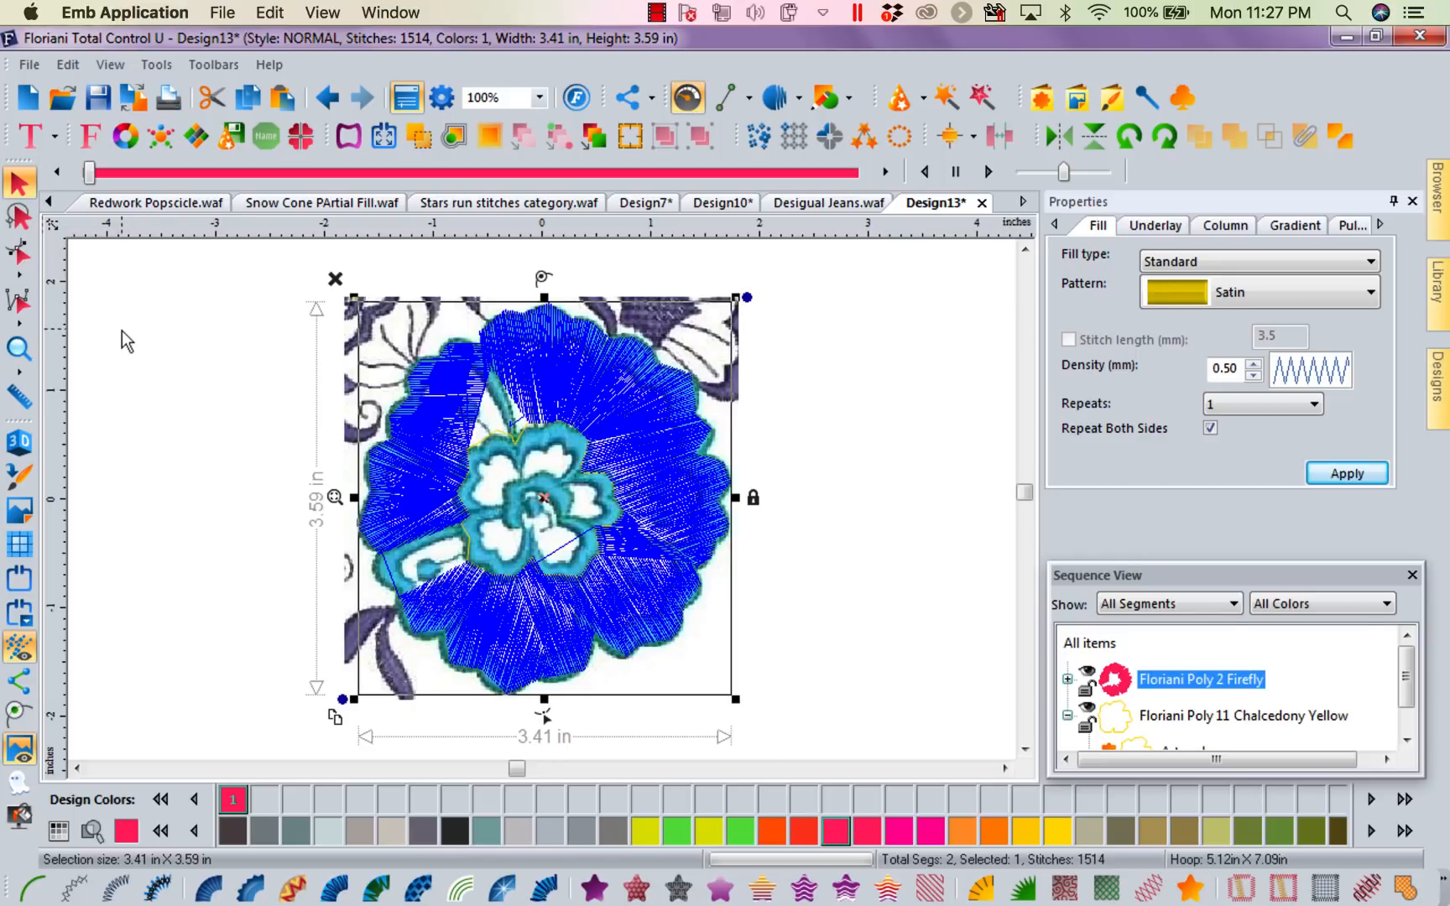
Step: Edit only the inclinations of the satin shape and move the two uppermost left-side inclination lines up so they radiate along the petals
click(21, 251)
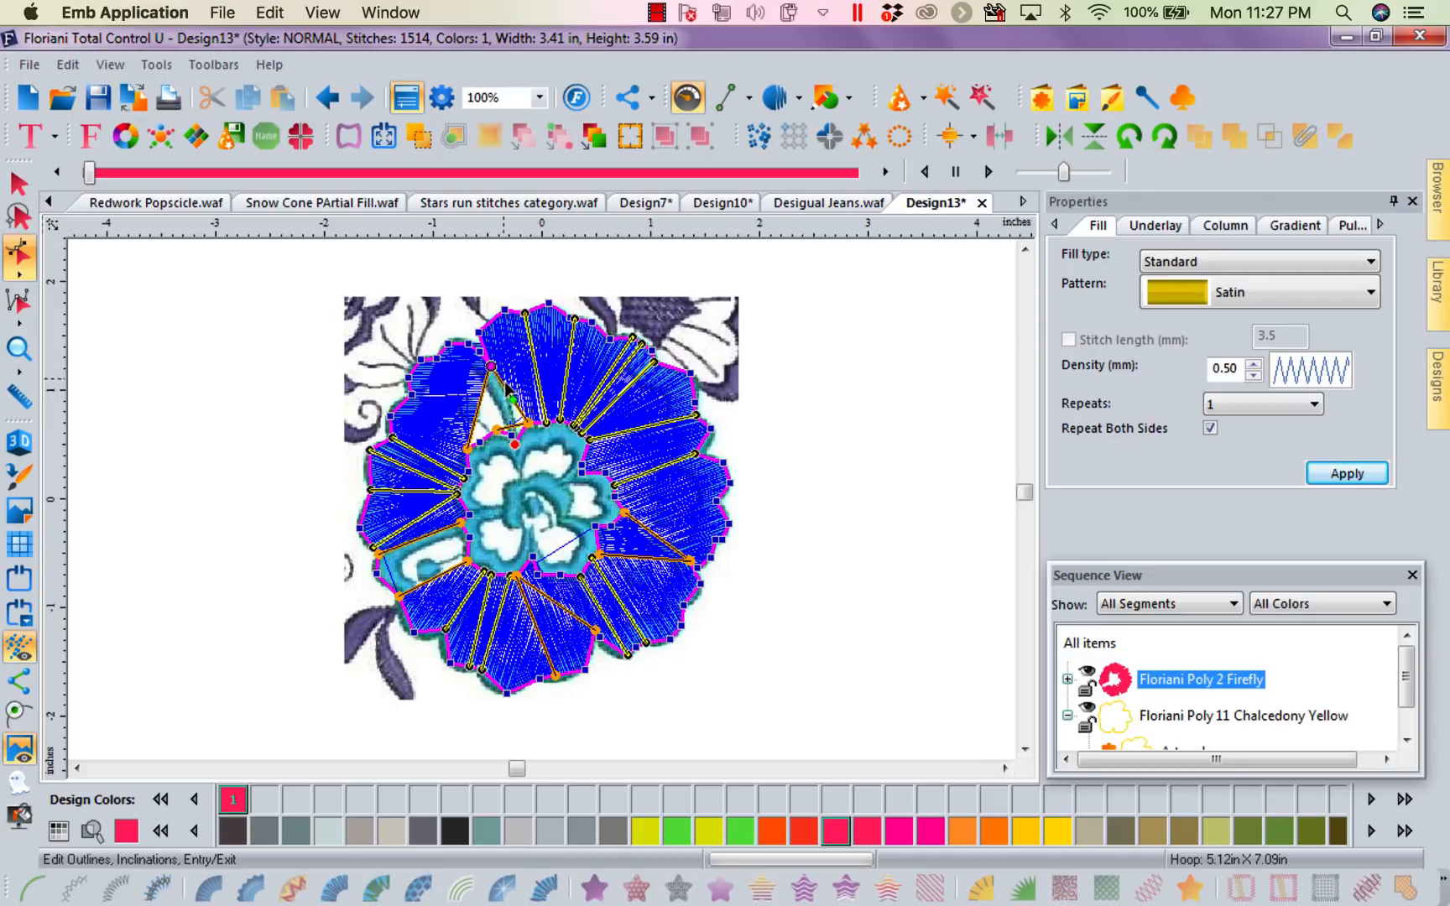
right_click(452, 347)
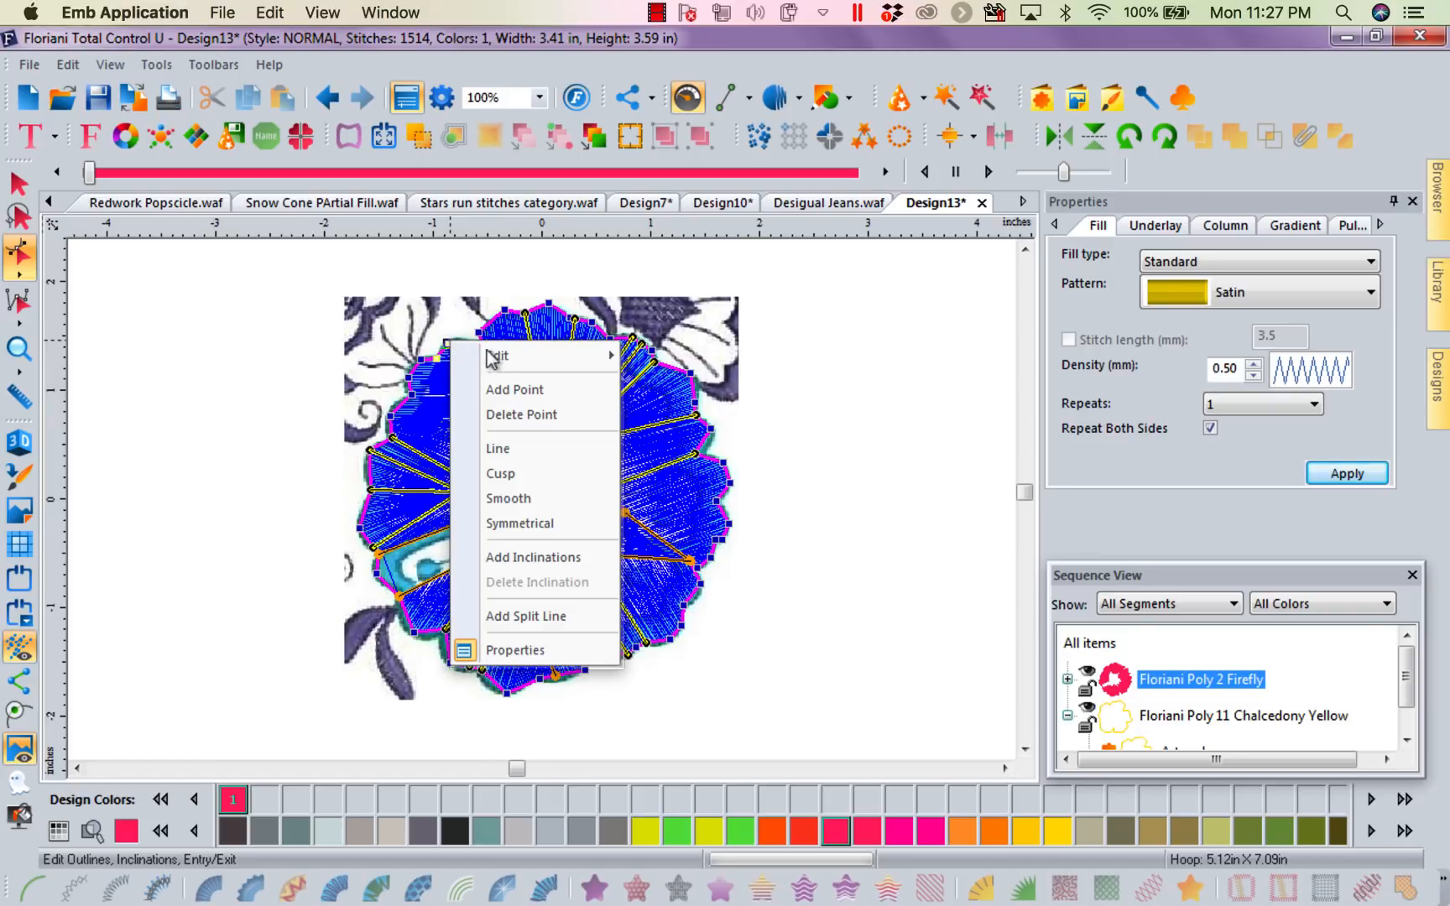
mouse_move(517, 356)
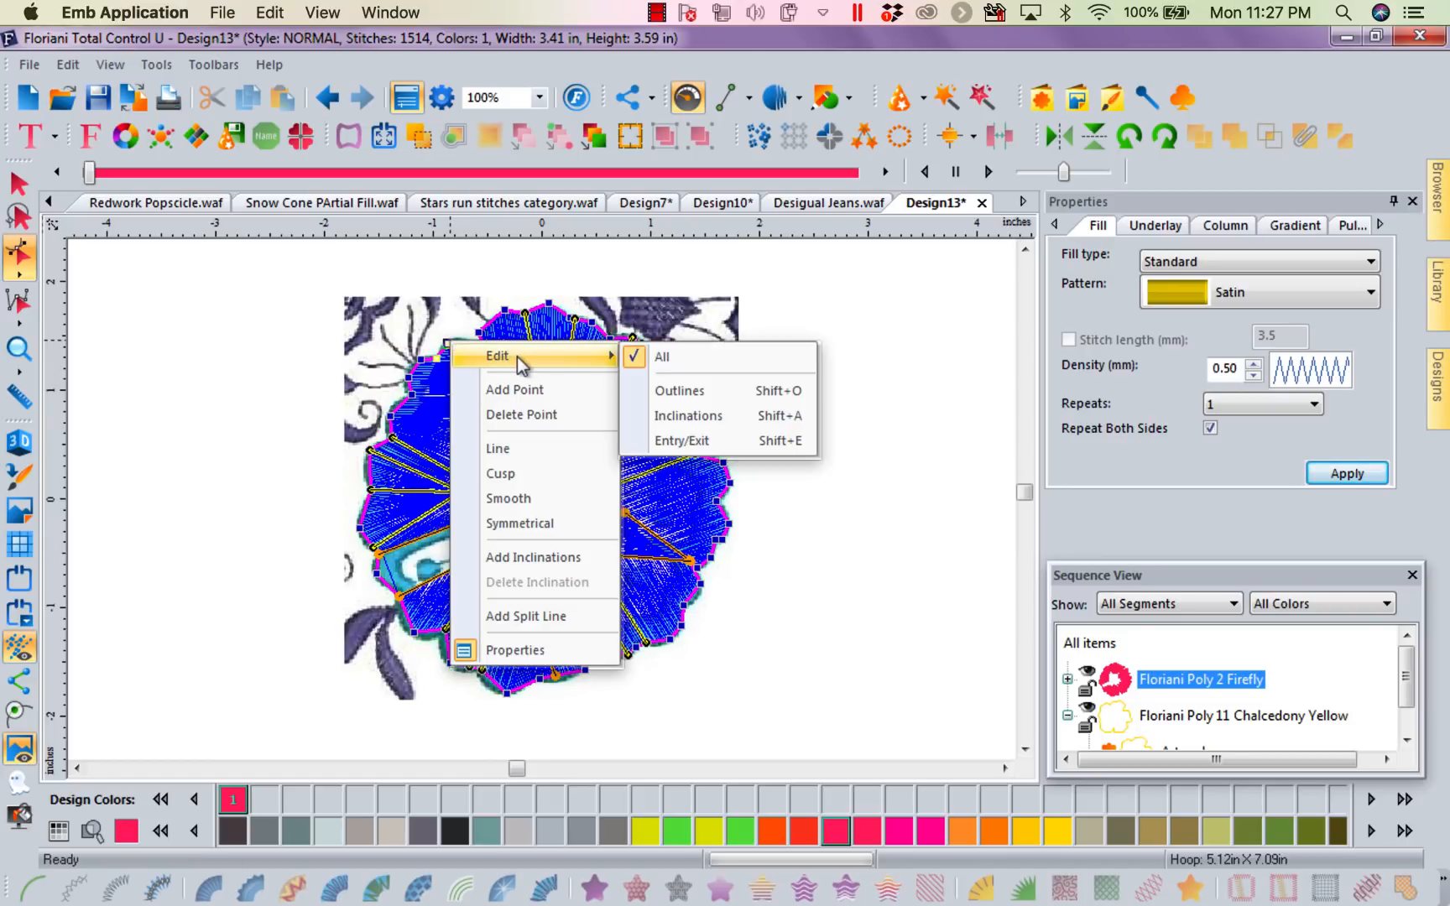
click(703, 416)
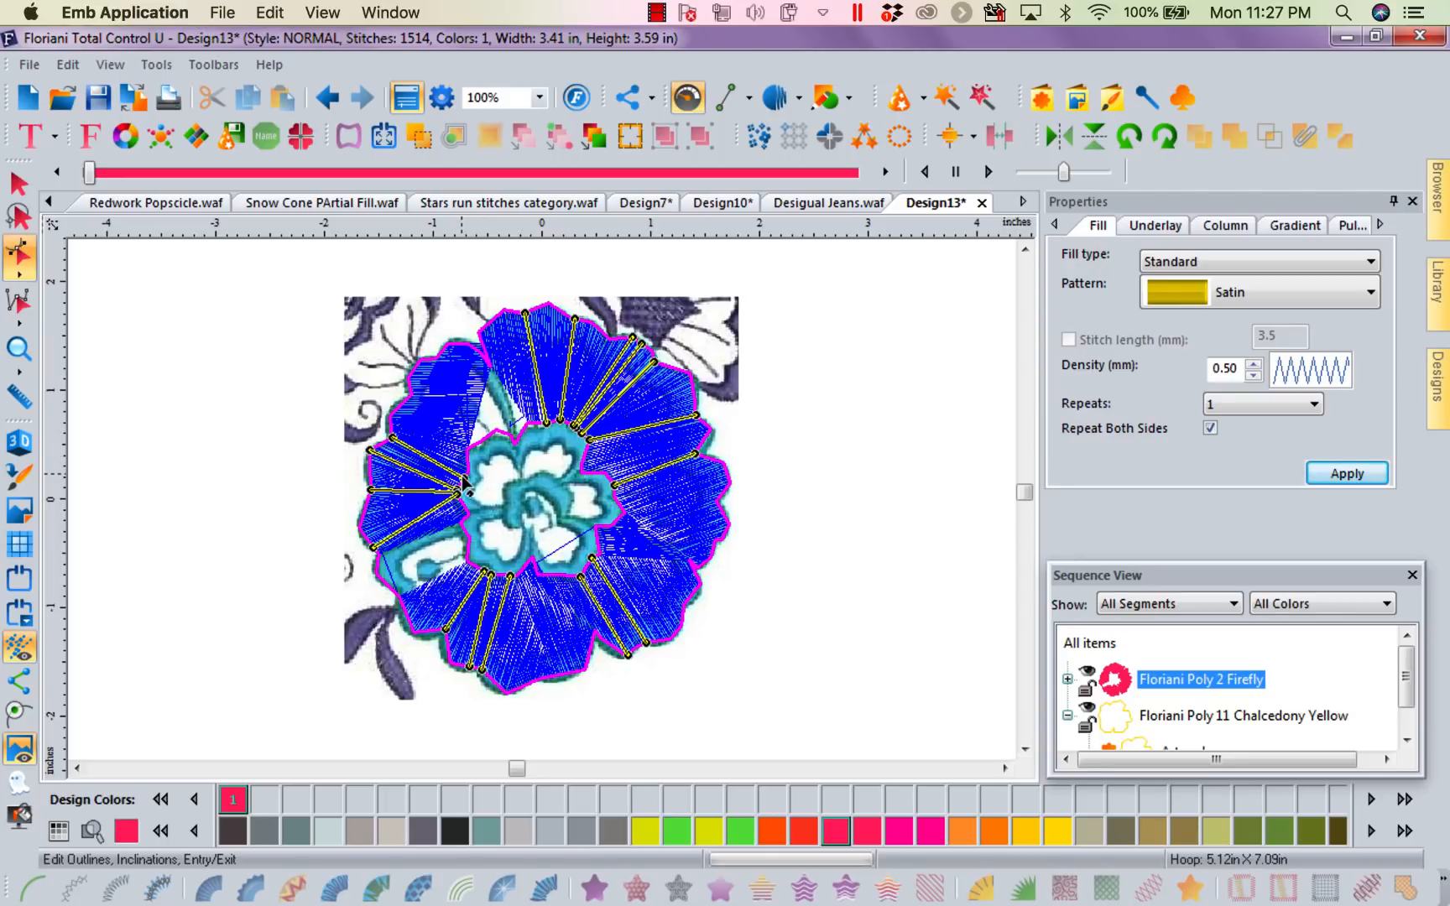
drag(464, 484, 479, 443)
drag(390, 437, 418, 392)
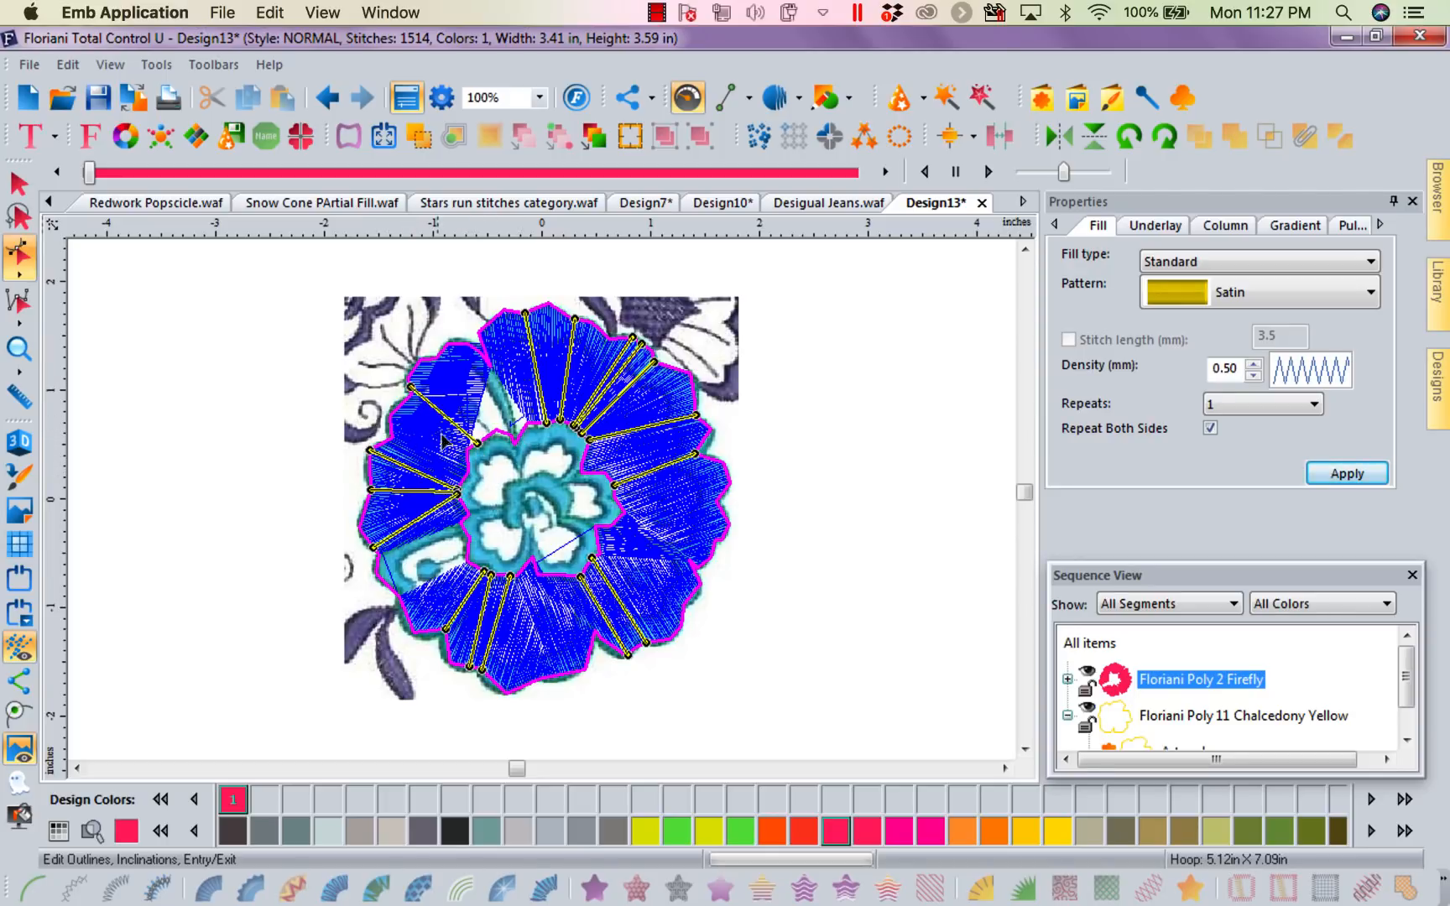
drag(458, 495, 467, 453)
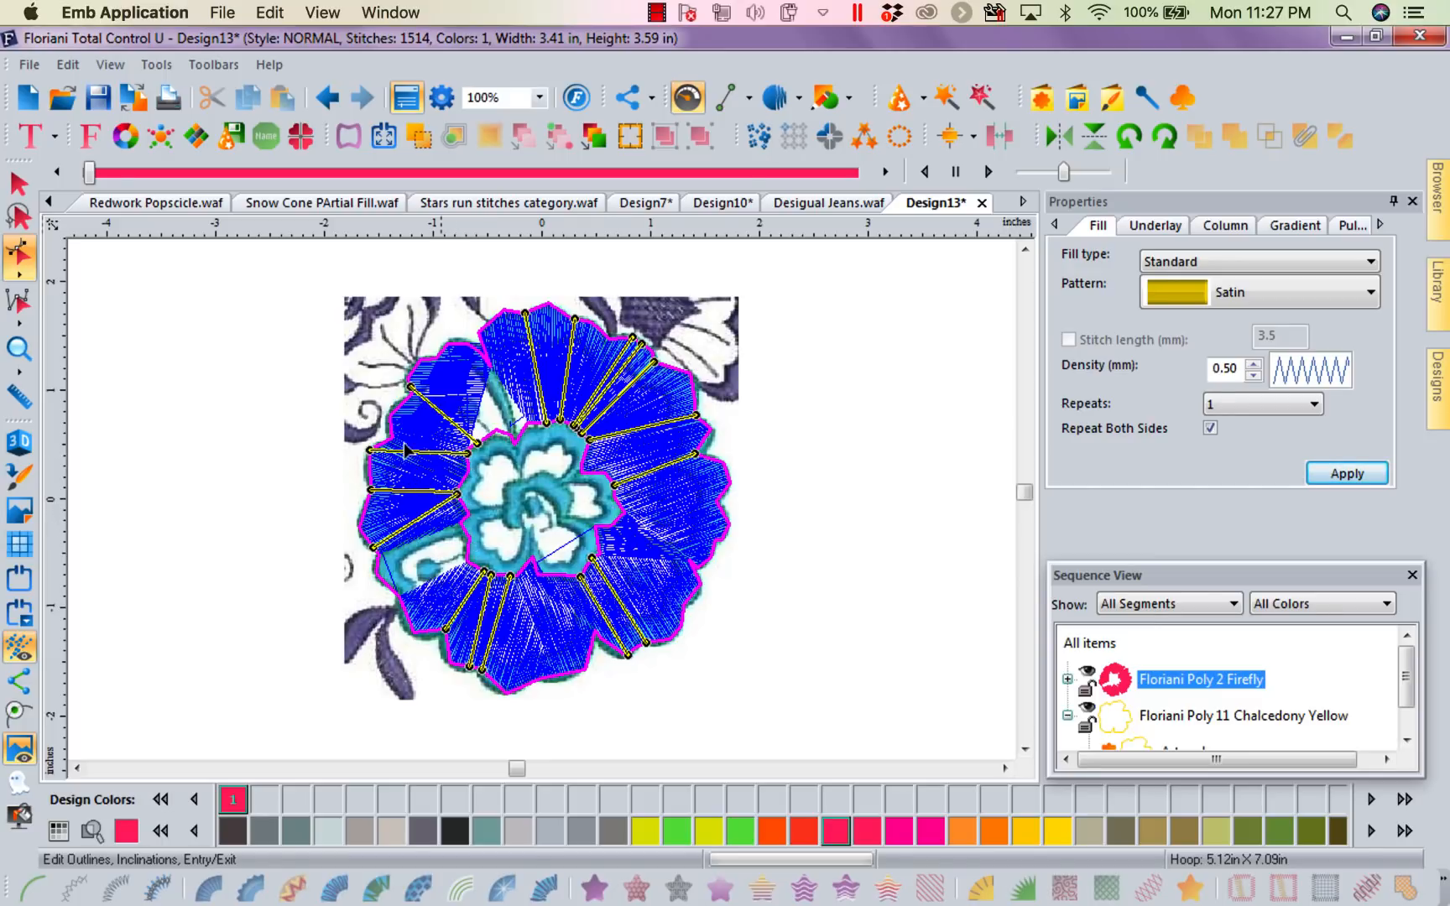
drag(369, 453, 390, 417)
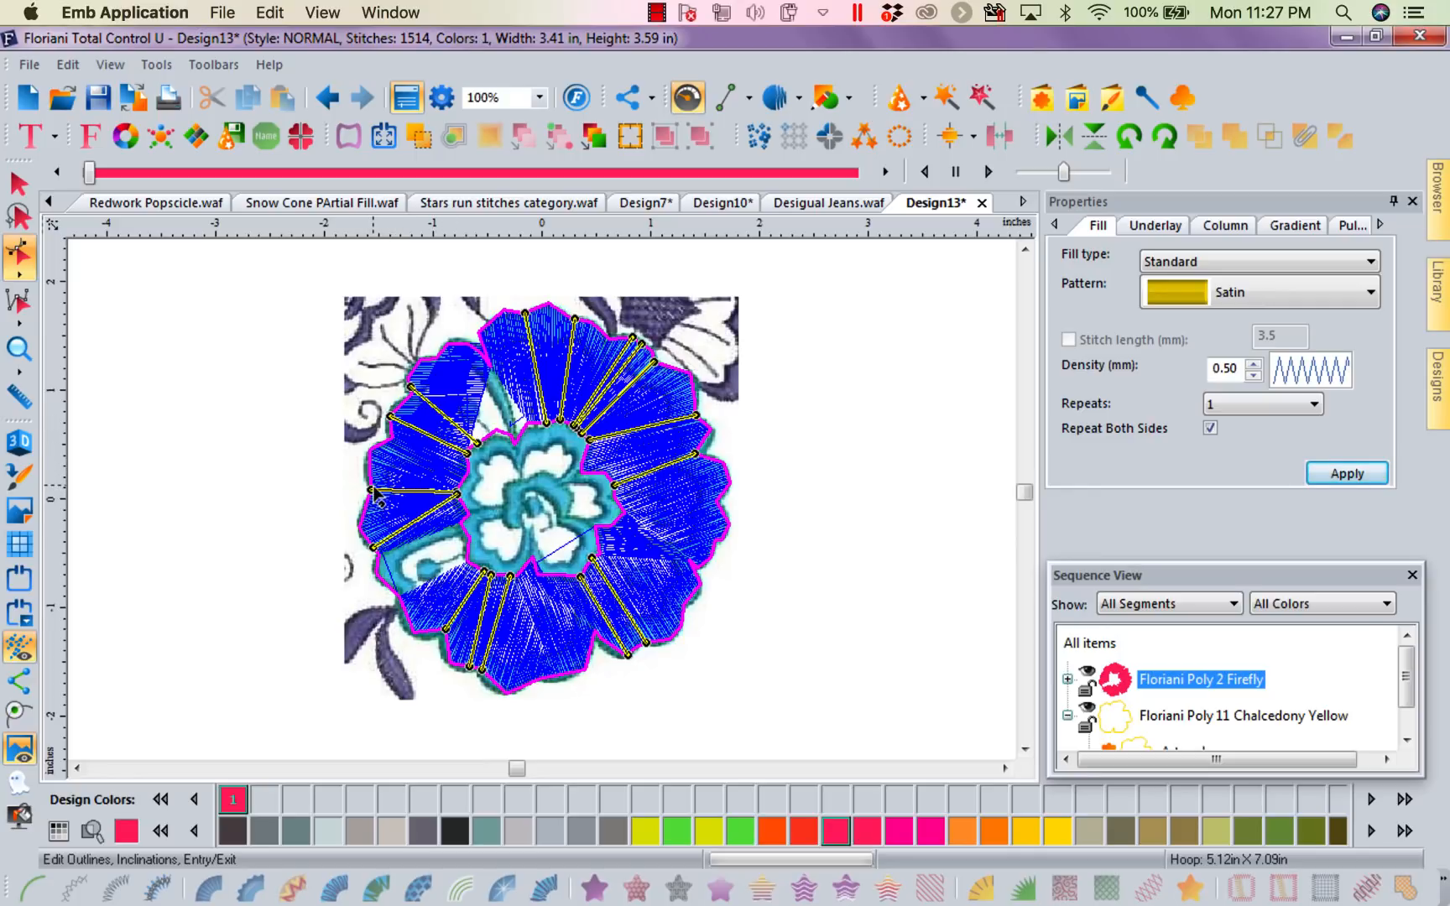
Step: Shift the two inclination lines across the left petal upward so they radiate from the inner flower
drag(374, 489, 371, 457)
drag(374, 547, 367, 508)
drag(456, 495, 456, 518)
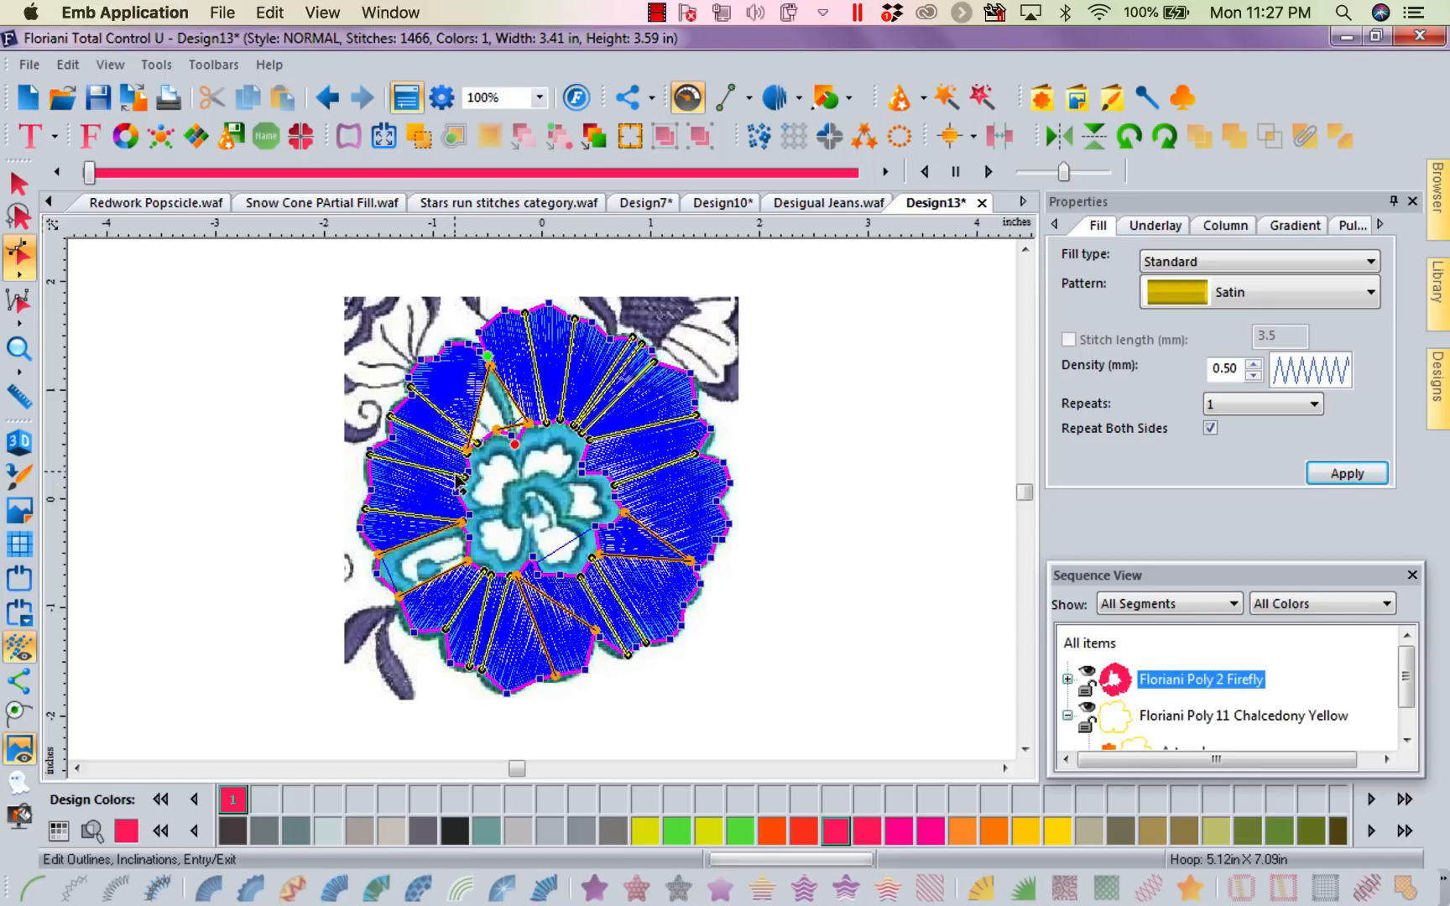
drag(460, 521, 460, 500)
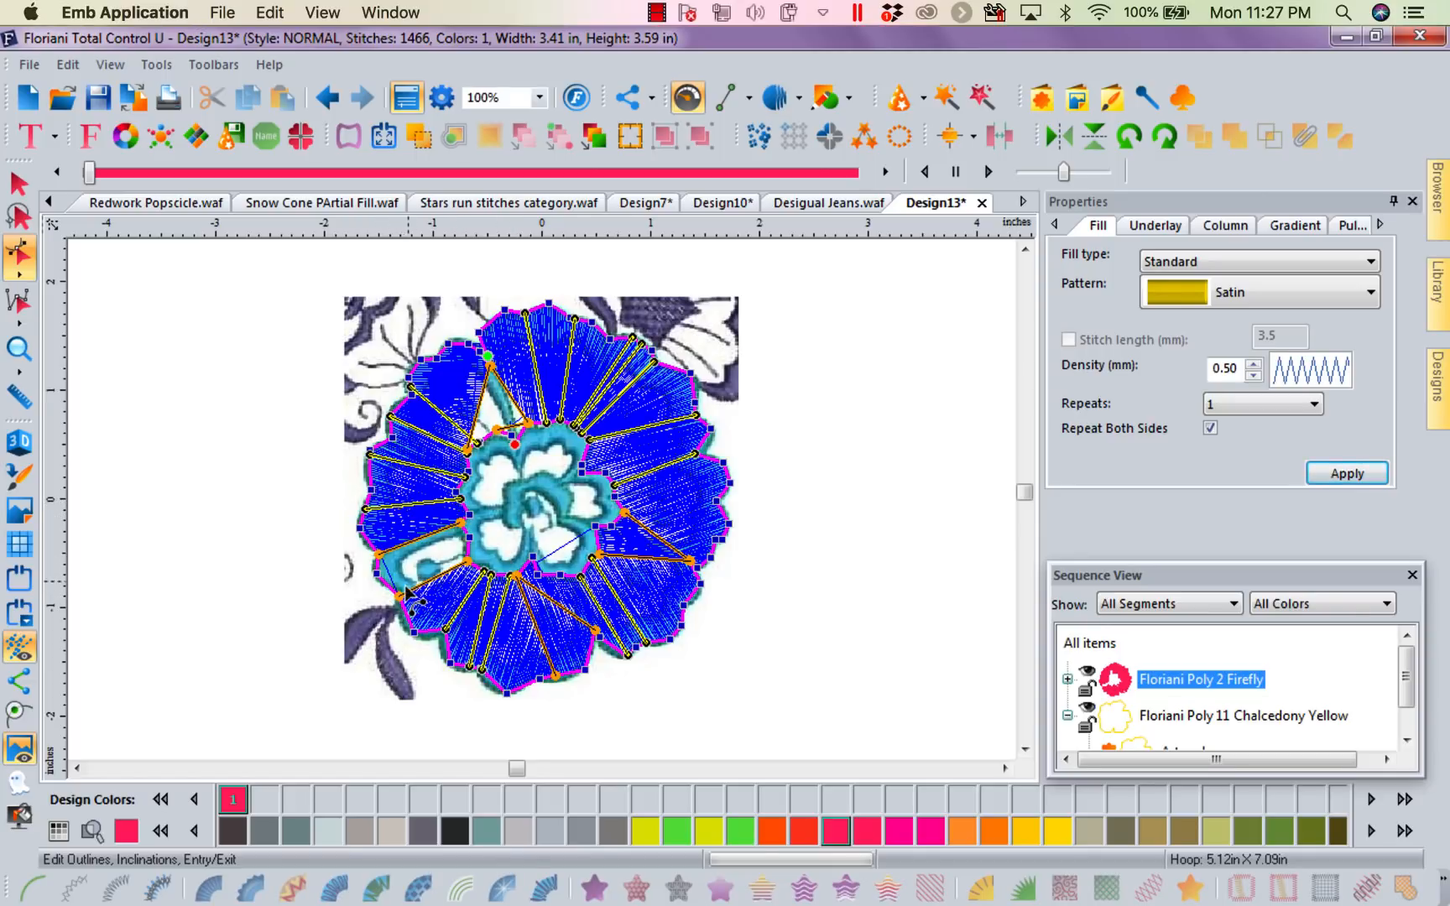
Step: Move the lower-left petal's lower split line up beside its neighbour and swing the adjacent inclination line's outer end toward the left
drag(401, 599, 388, 584)
mouse_move(386, 576)
mouse_down()
mouse_move(371, 565)
mouse_move(378, 575)
mouse_up()
drag(467, 560, 467, 537)
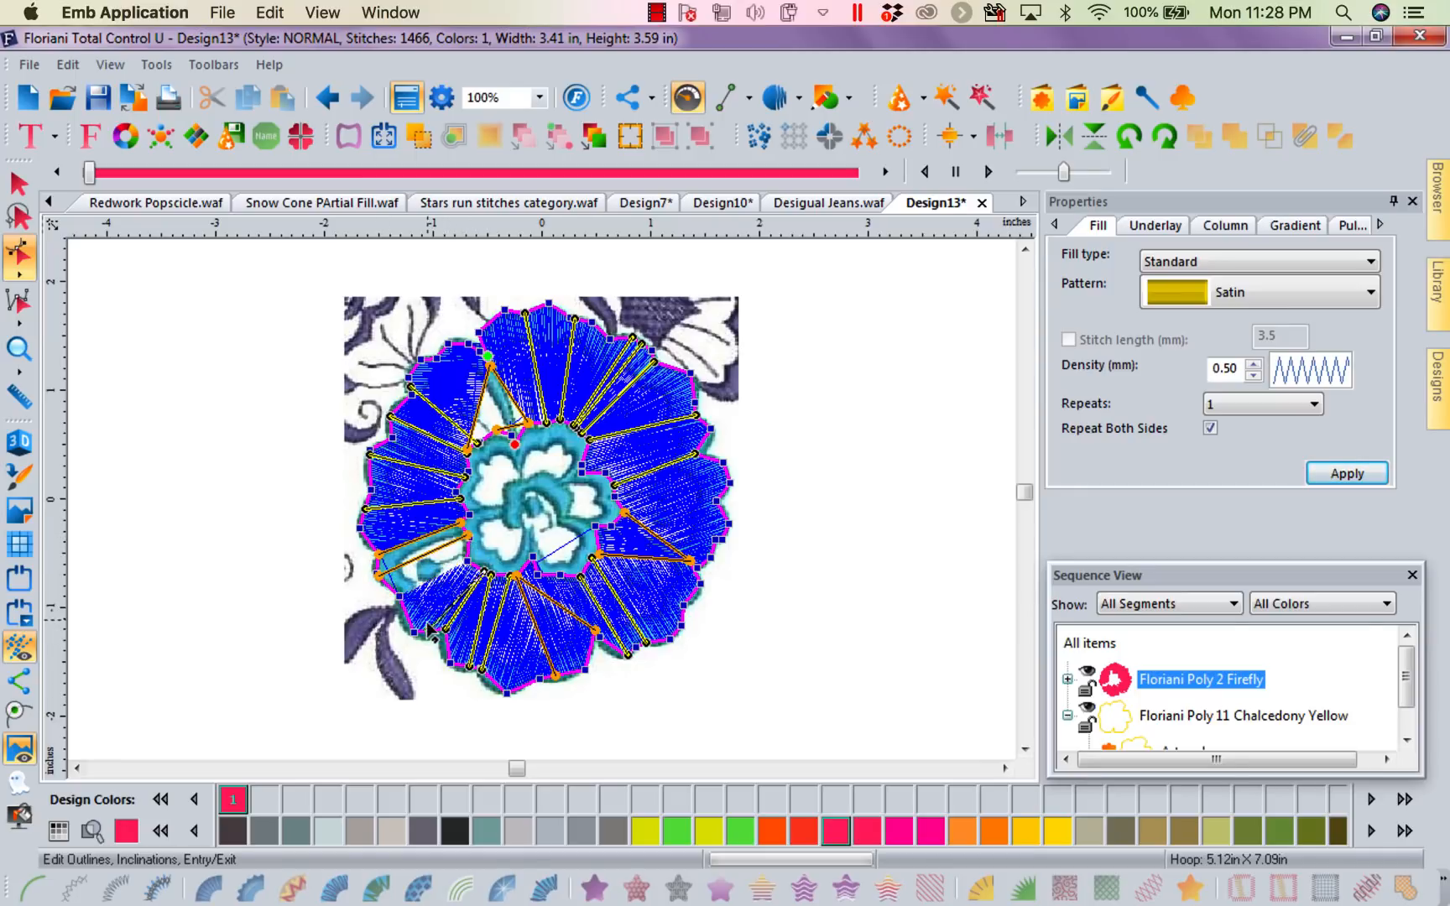
drag(446, 631, 410, 622)
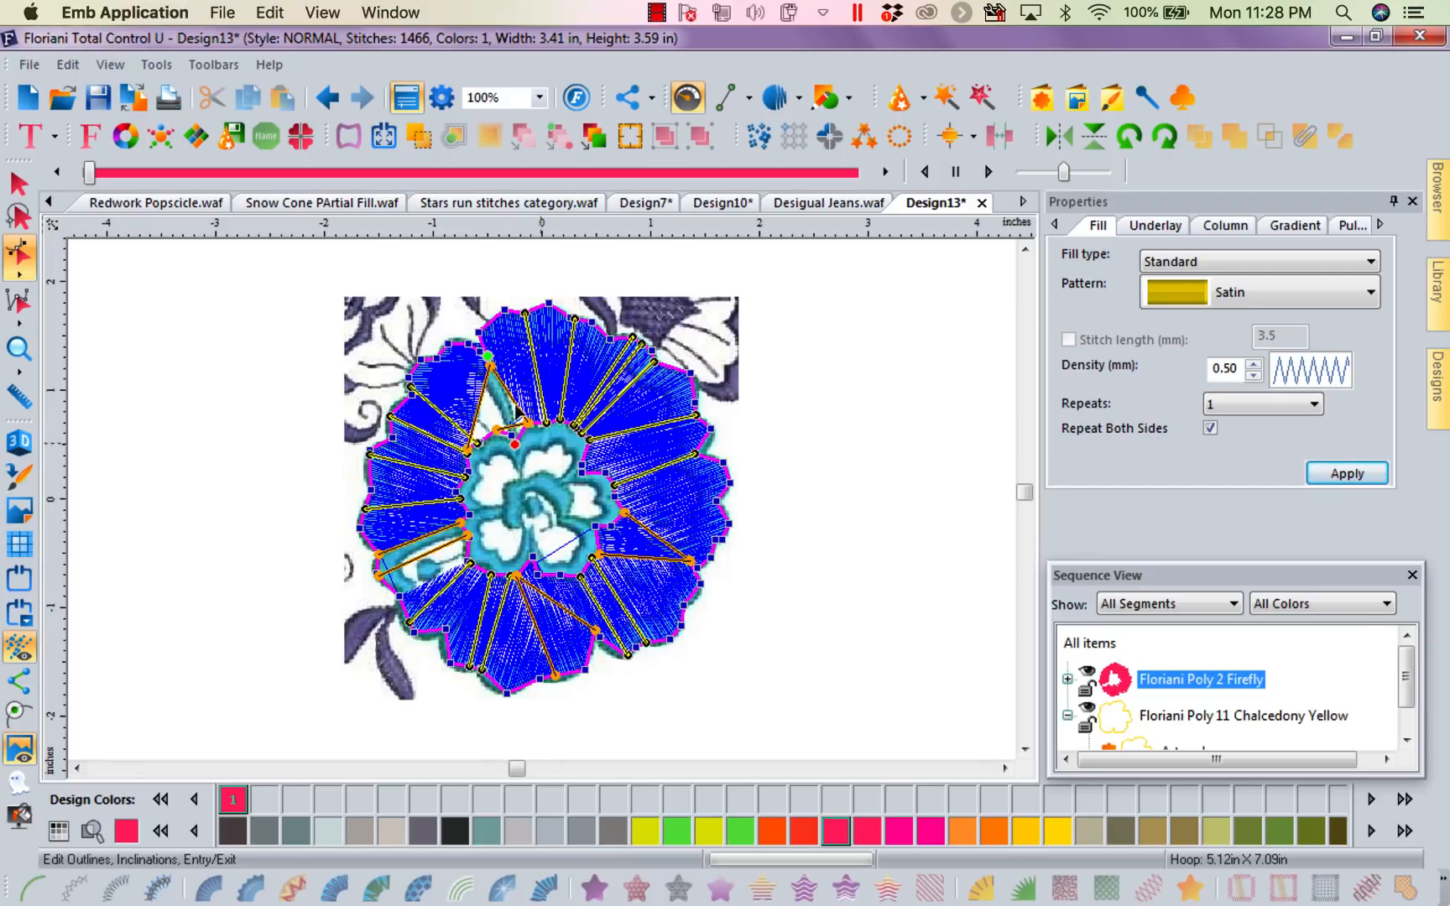
Step: Edit only the inclinations and move the upper-left petal's inclination line to run from its upper edge to the inner flower's top-left notch
scroll(488, 377, down, 6)
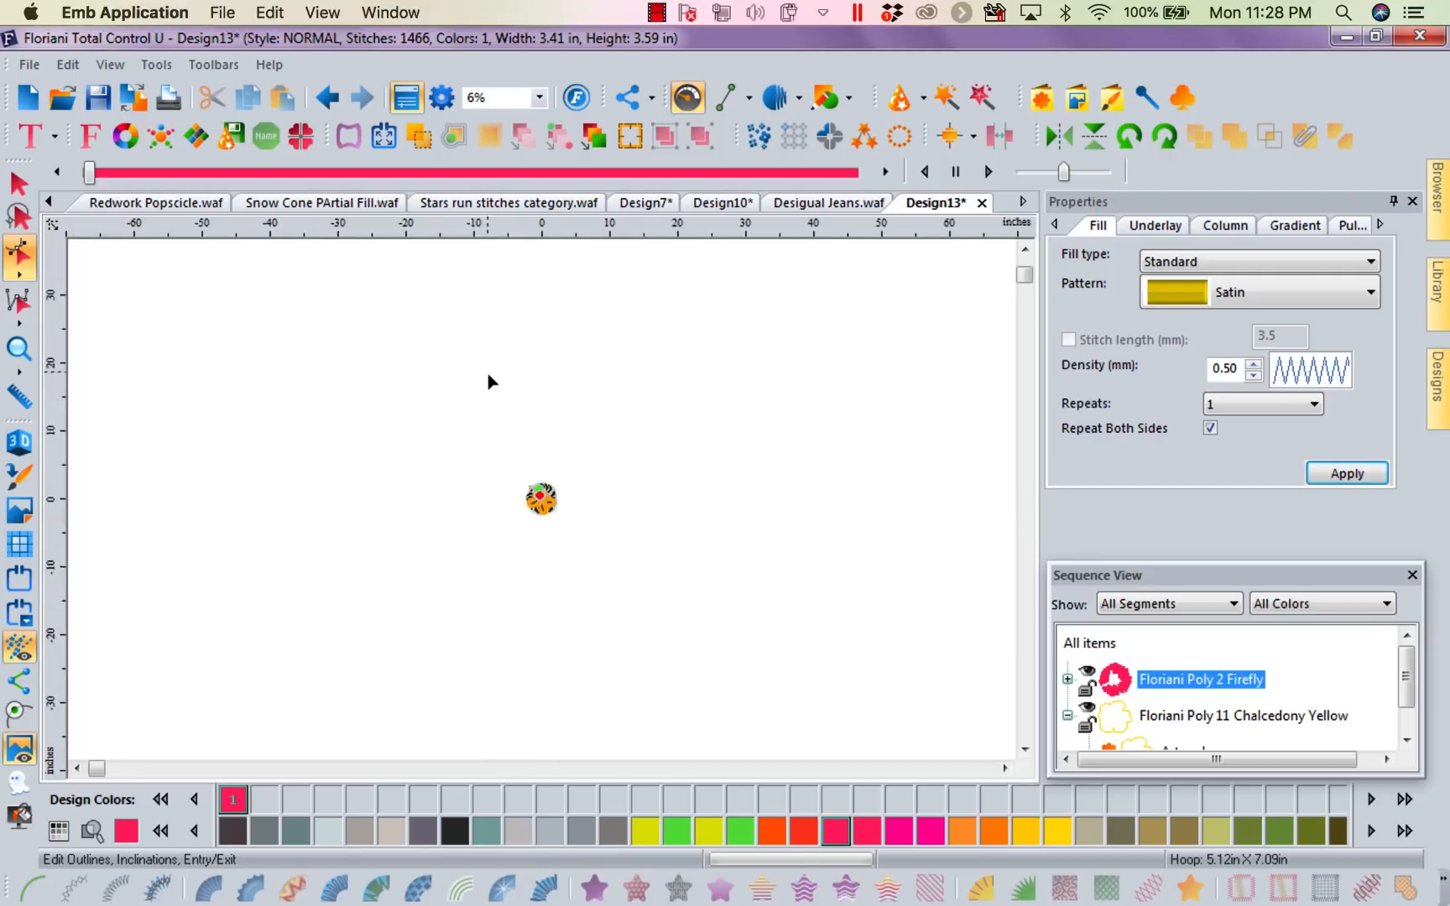
click(539, 97)
click(497, 151)
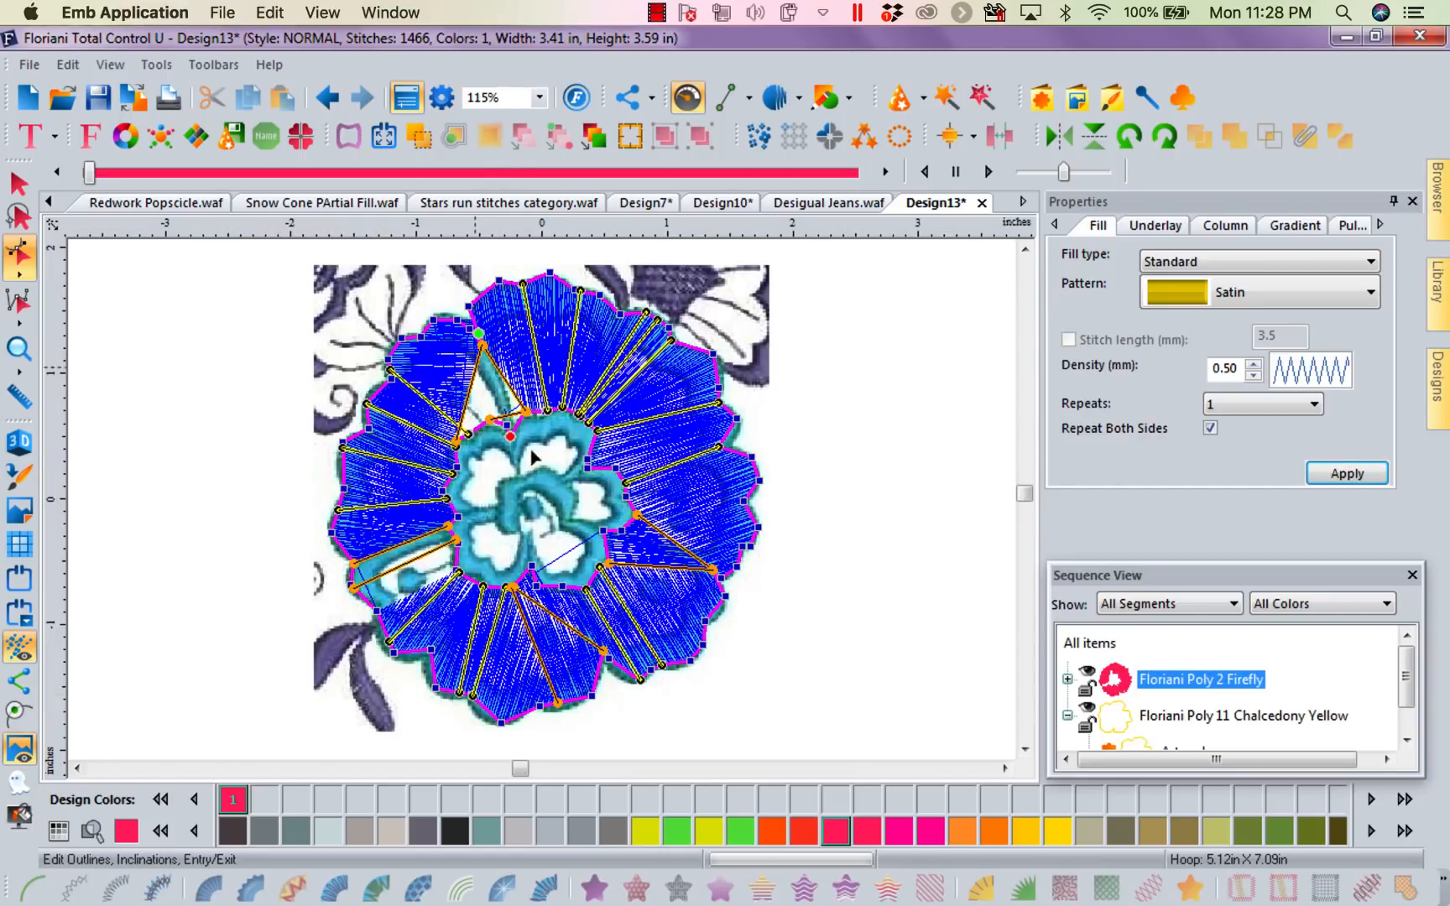
right_click(484, 350)
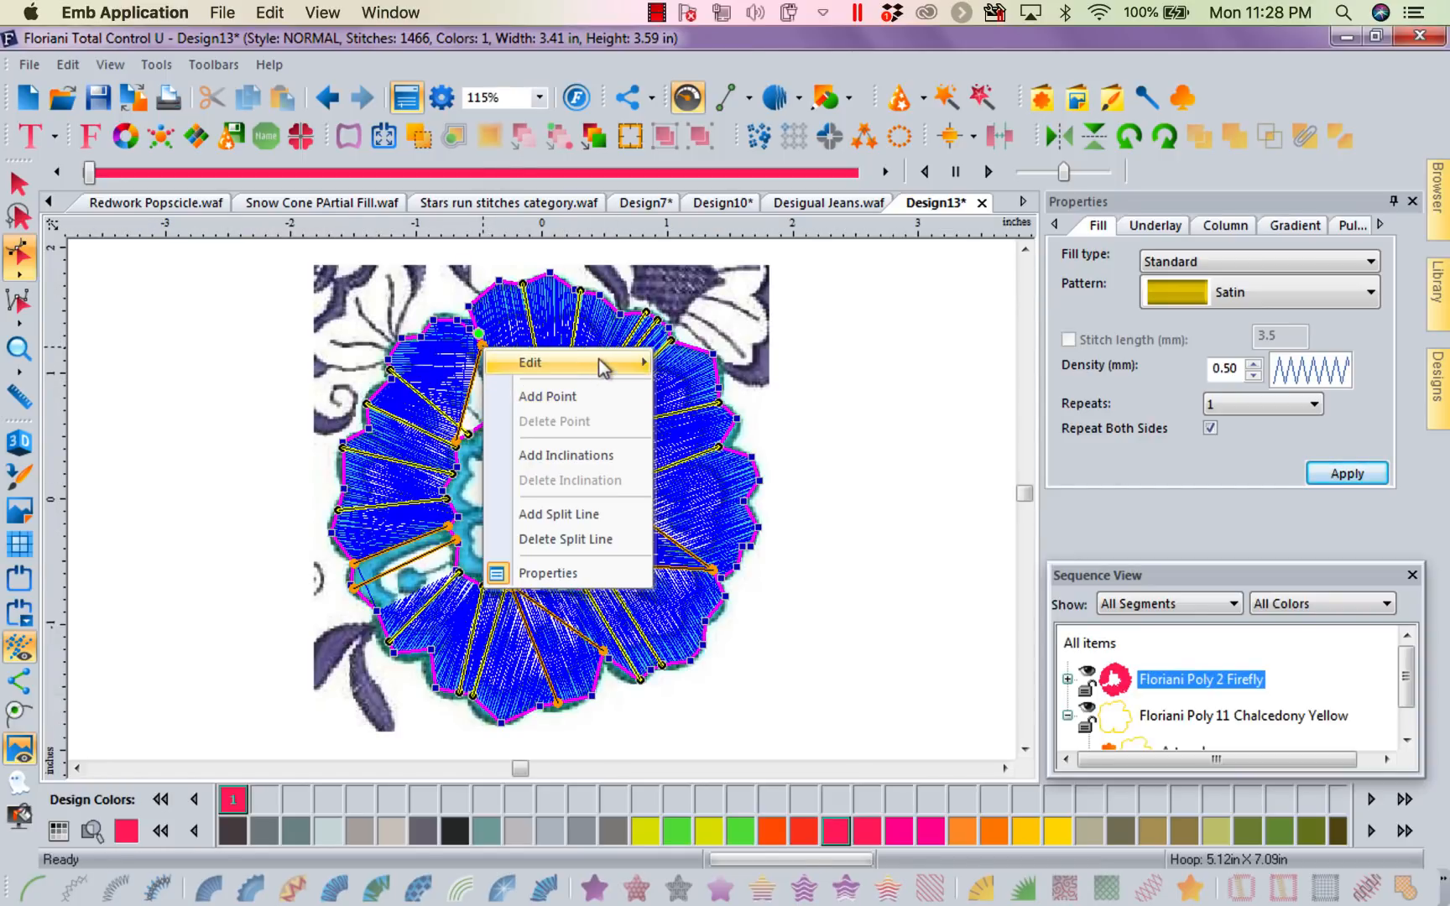
mouse_move(642, 364)
click(710, 424)
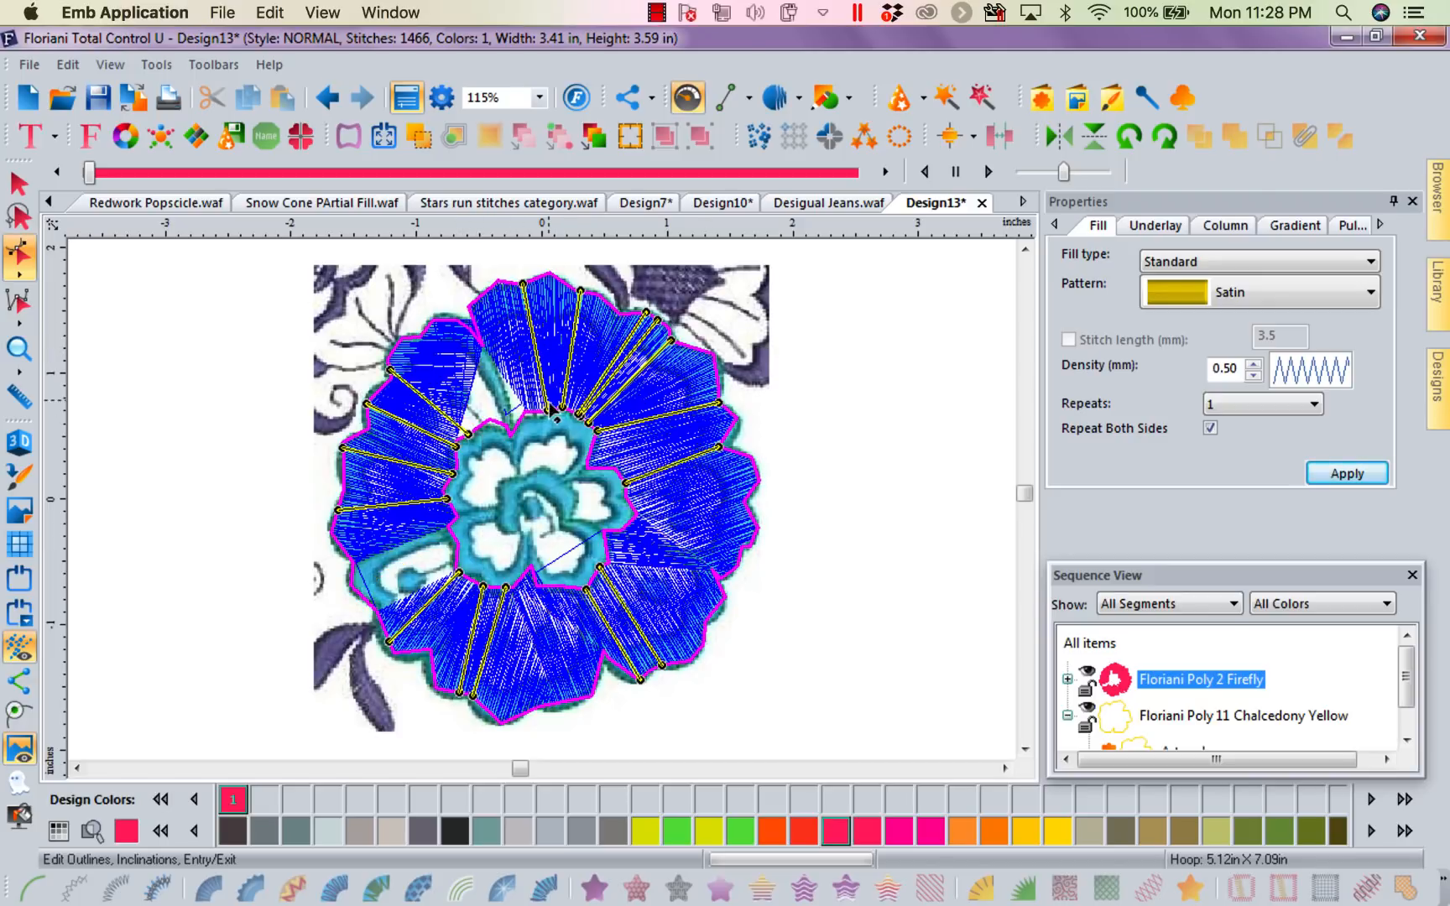
drag(470, 431, 496, 420)
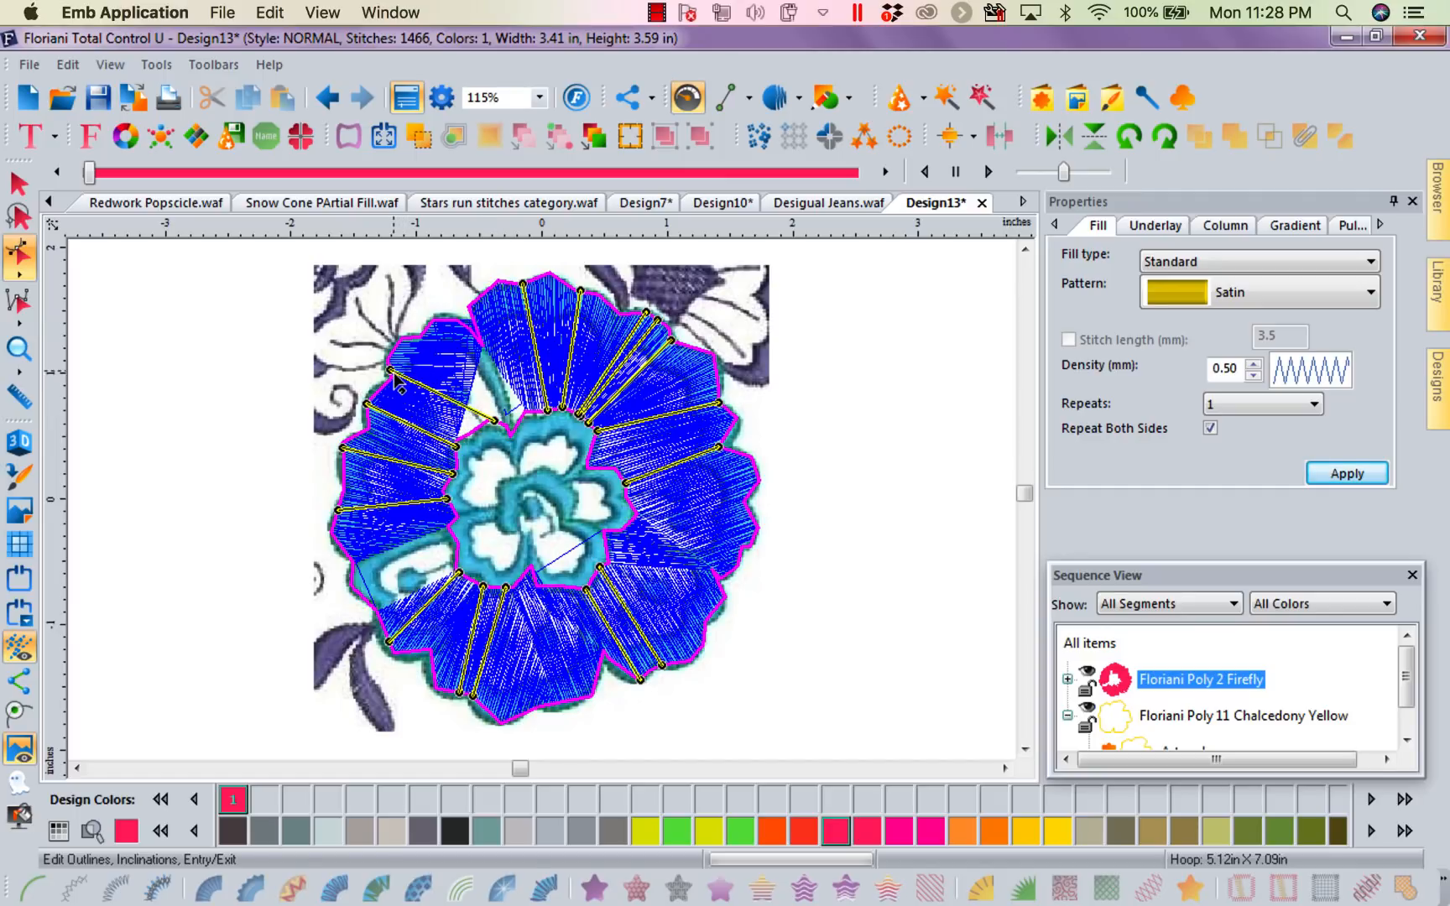
drag(394, 376, 447, 327)
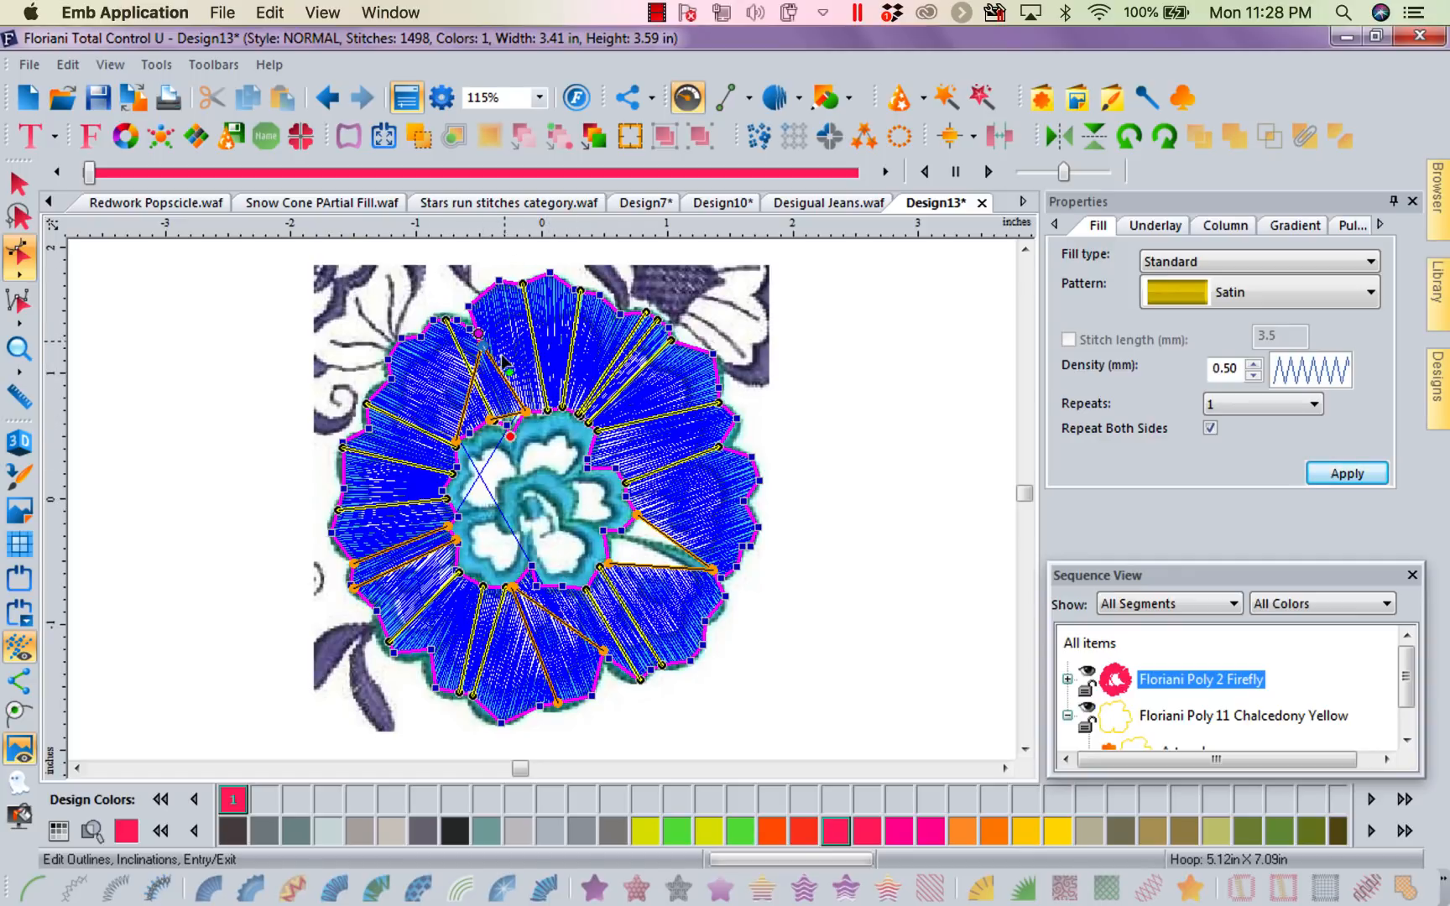
Step: Reposition the ends of the split lines around the upper-left petal so they run outward from the inner flower
right_click(461, 388)
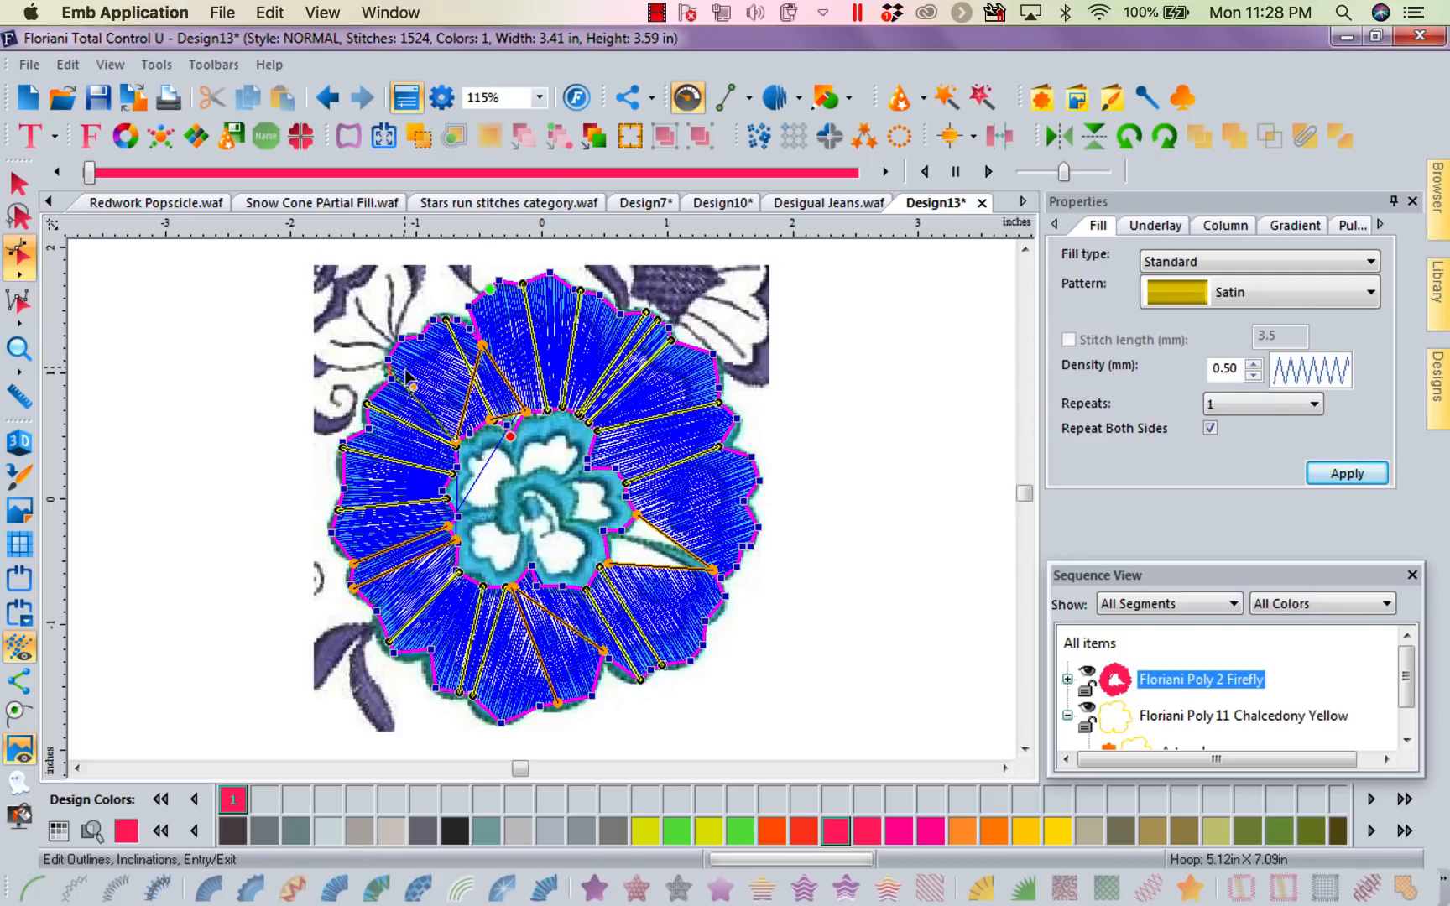
drag(393, 398, 393, 406)
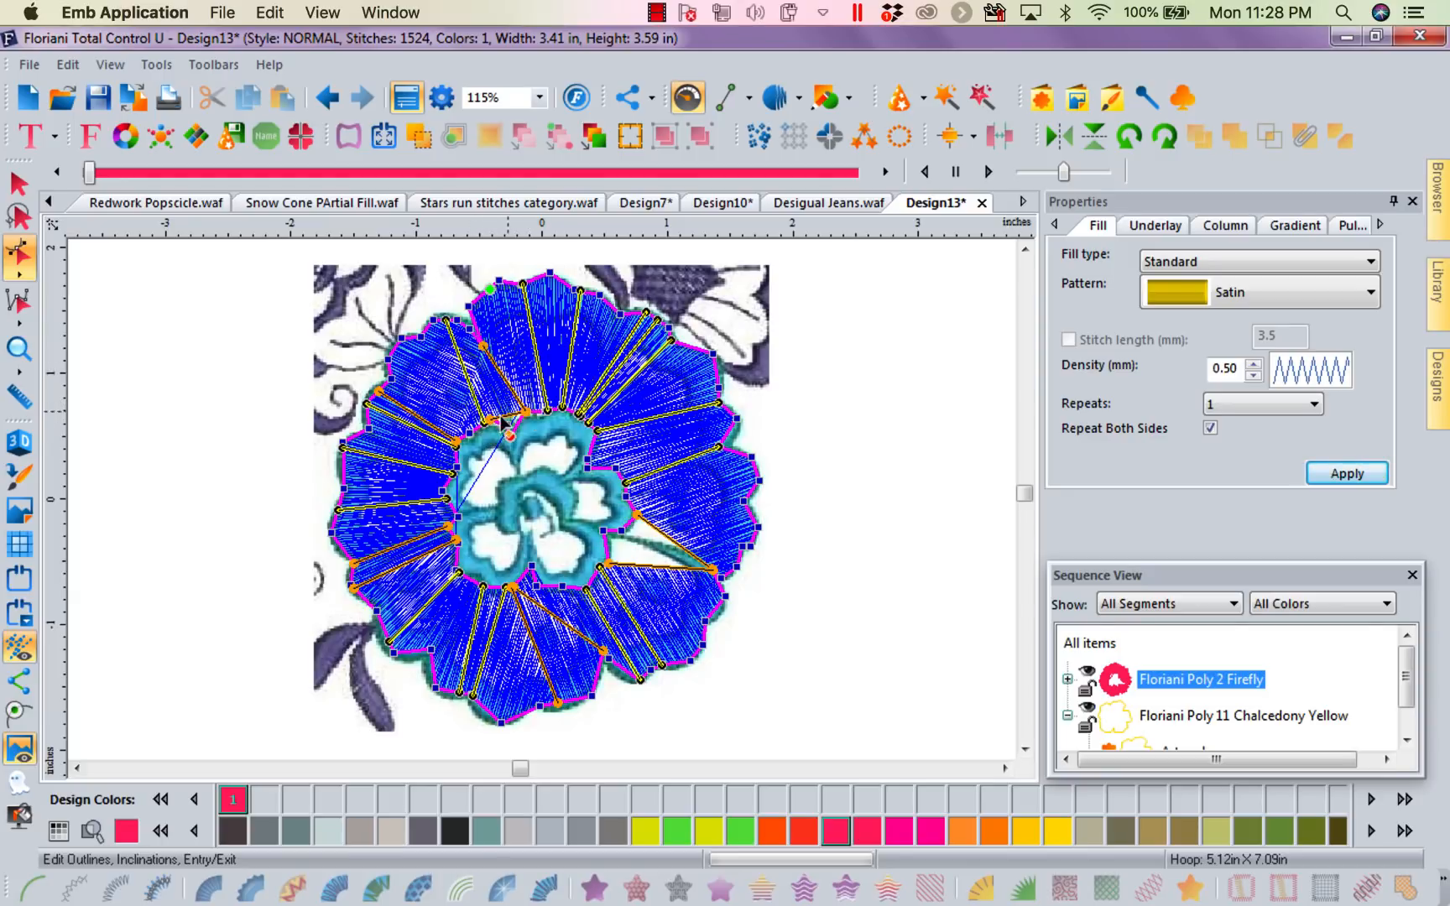
drag(521, 410, 430, 360)
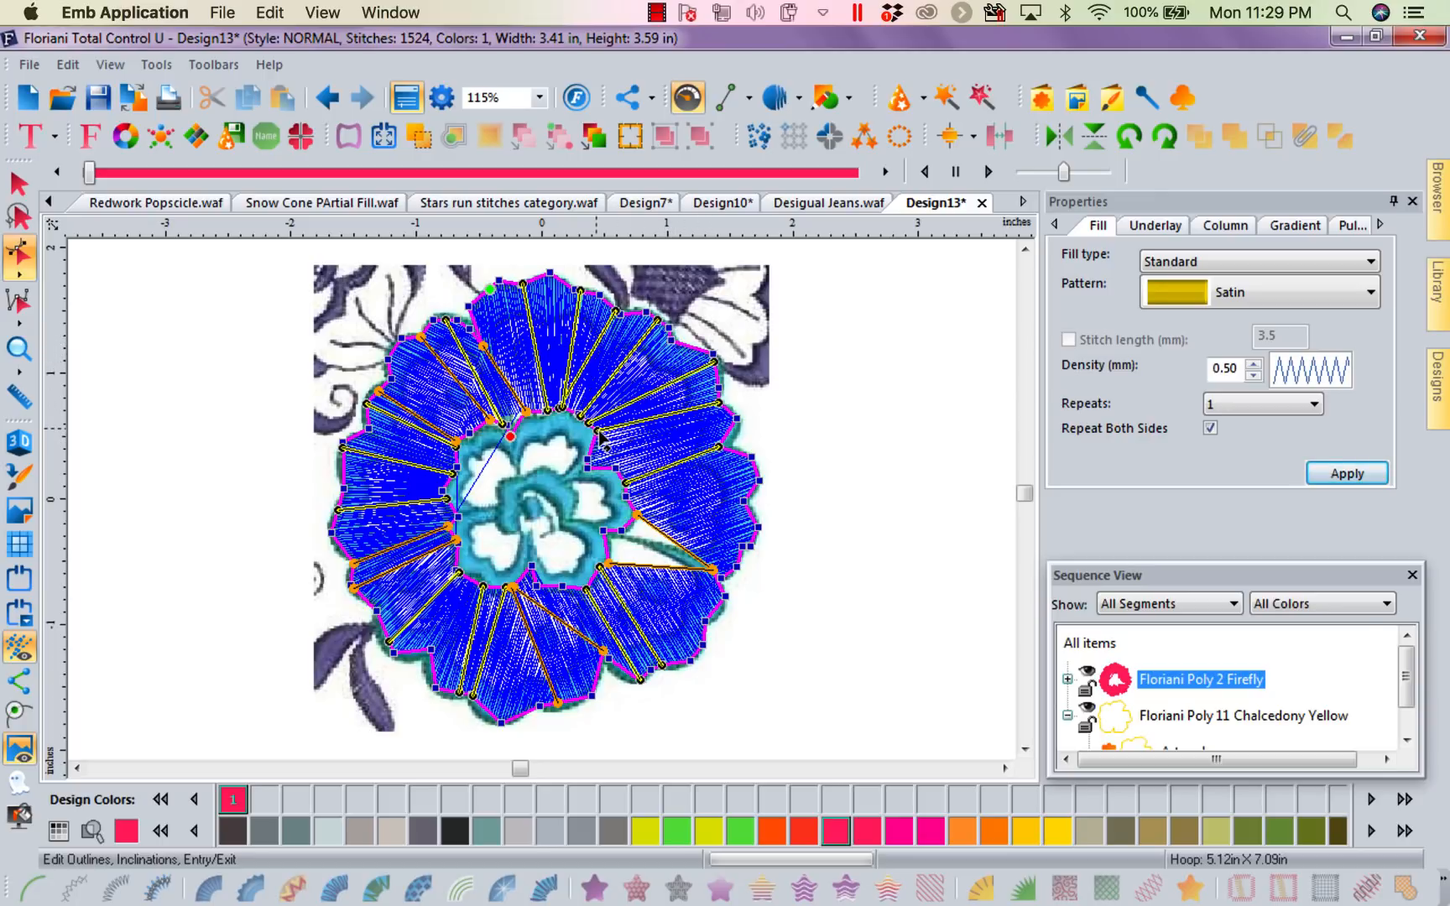
Step: Reposition the ends of the inclination and split lines across the right and lower-right petals so they fan outward from the inner flower
drag(598, 432, 599, 456)
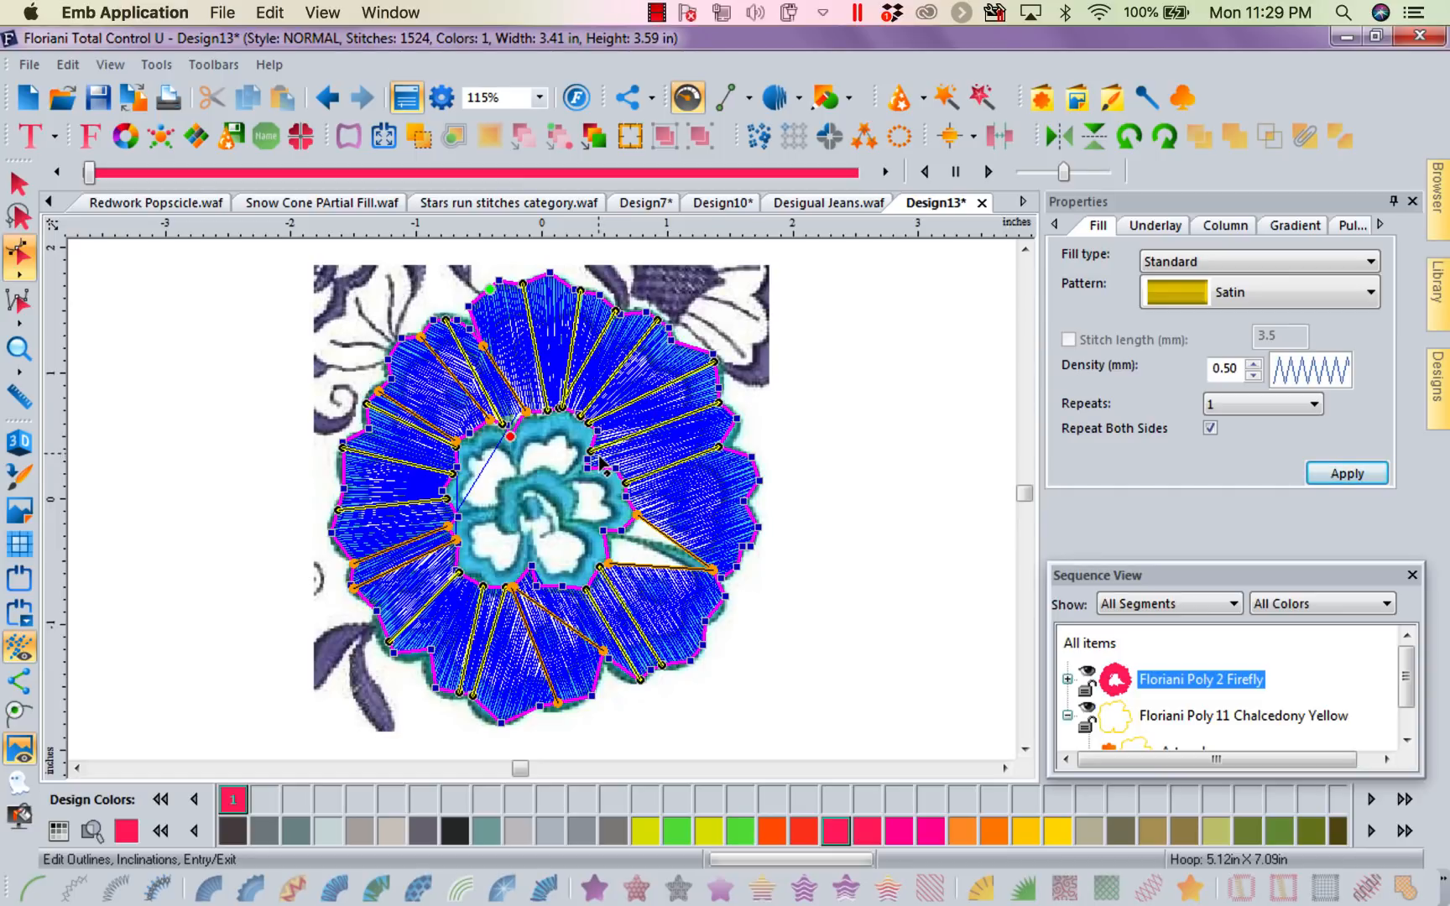
drag(719, 448, 739, 489)
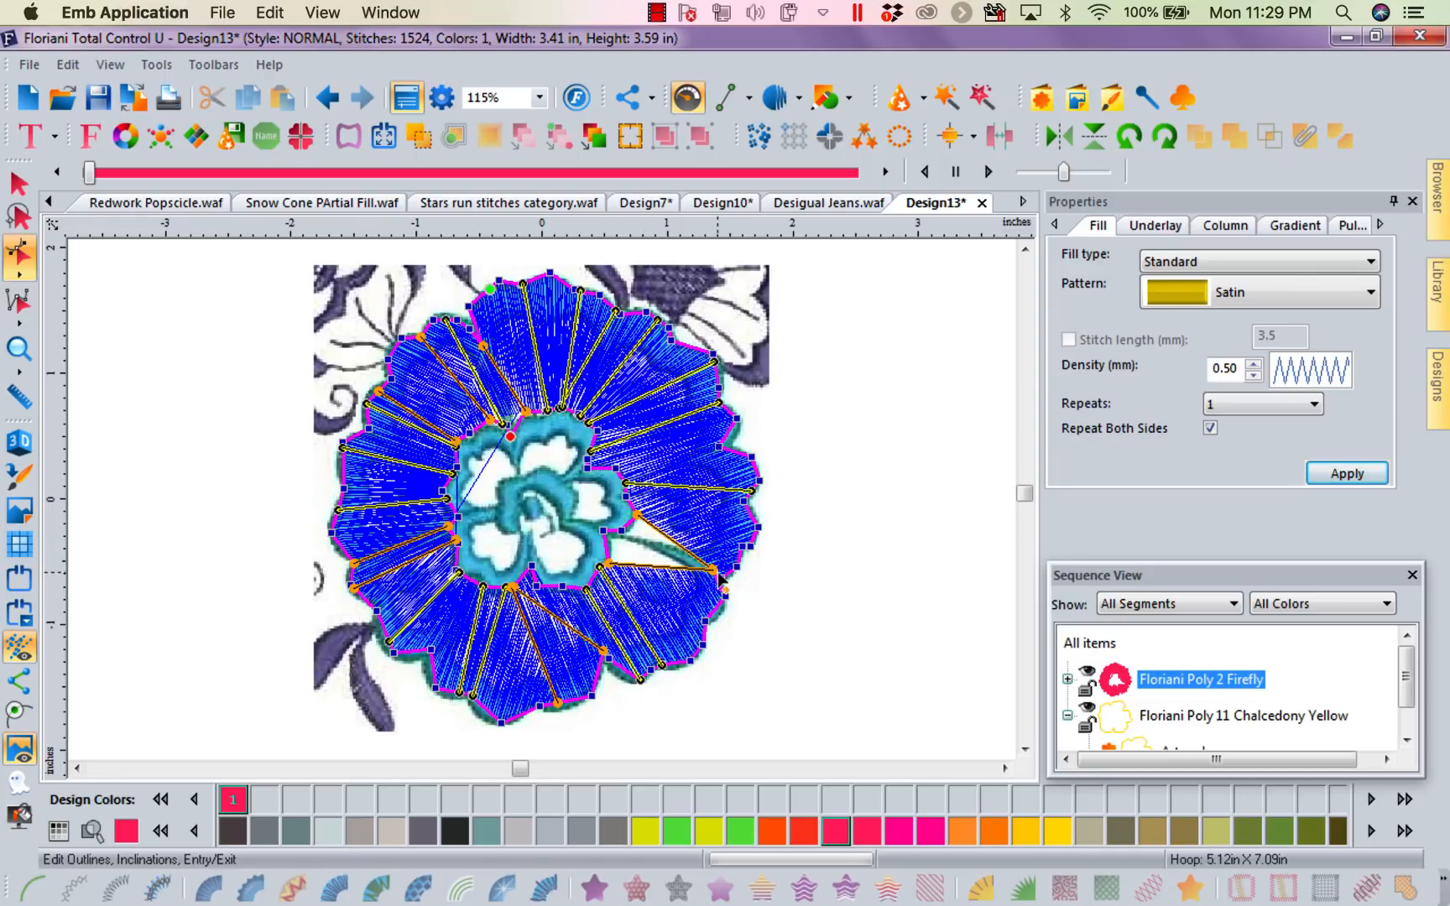
drag(715, 571, 753, 521)
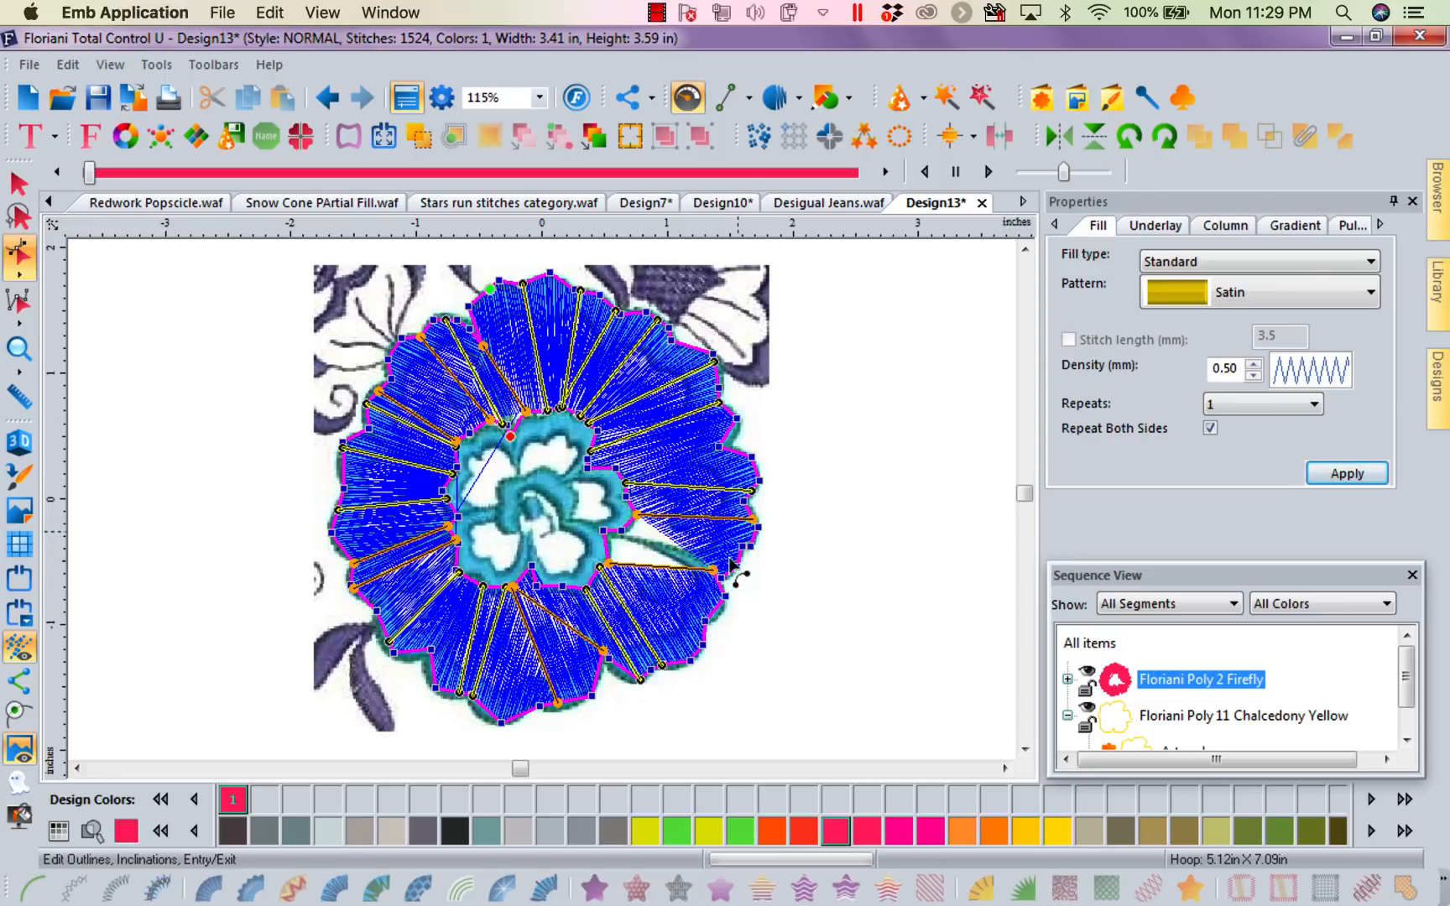
drag(713, 571, 704, 632)
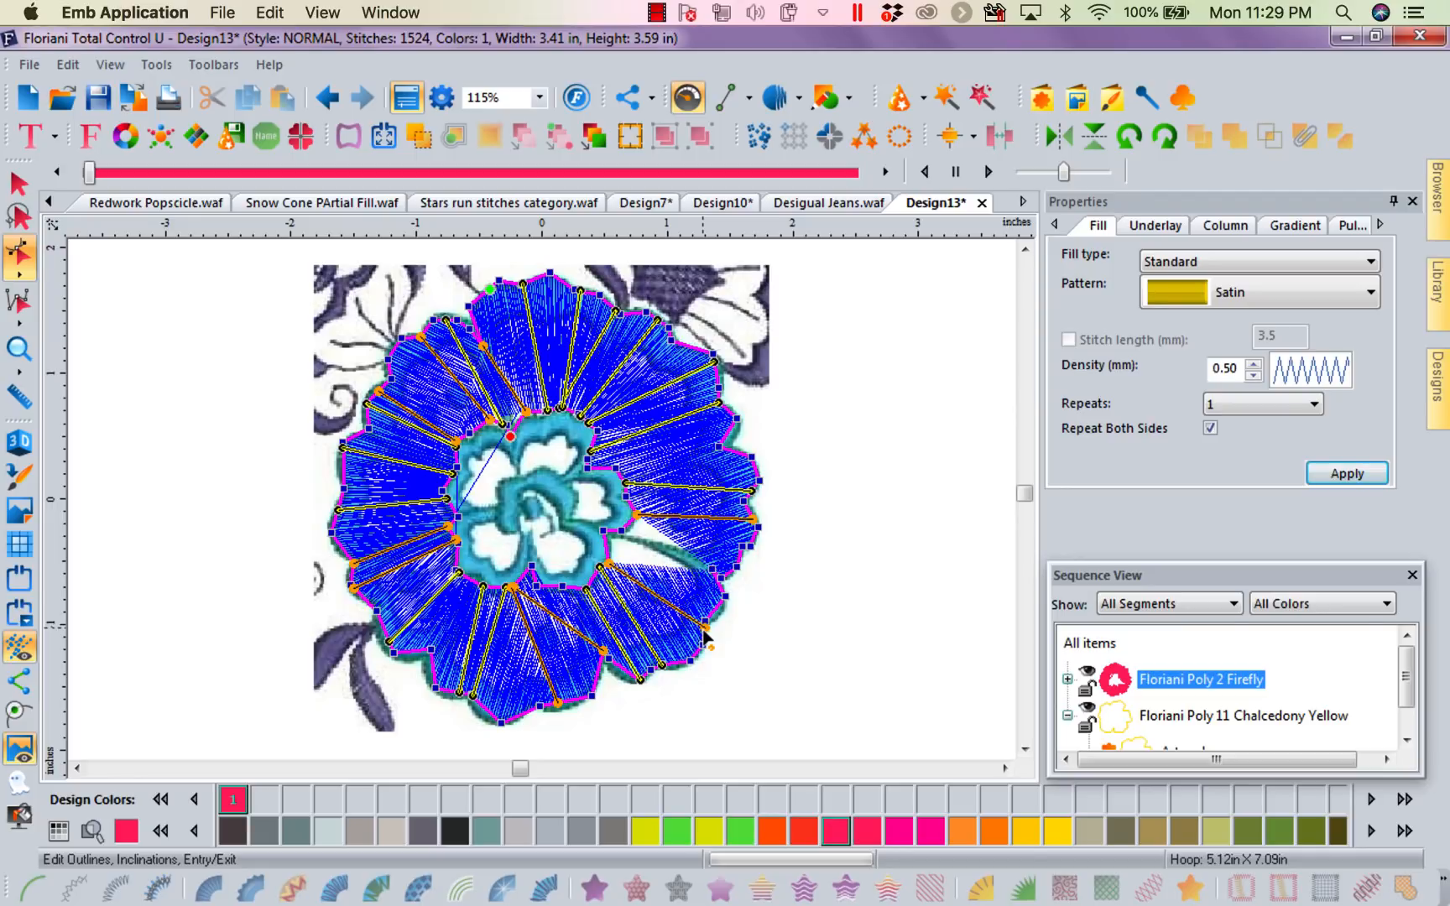
drag(613, 531, 719, 605)
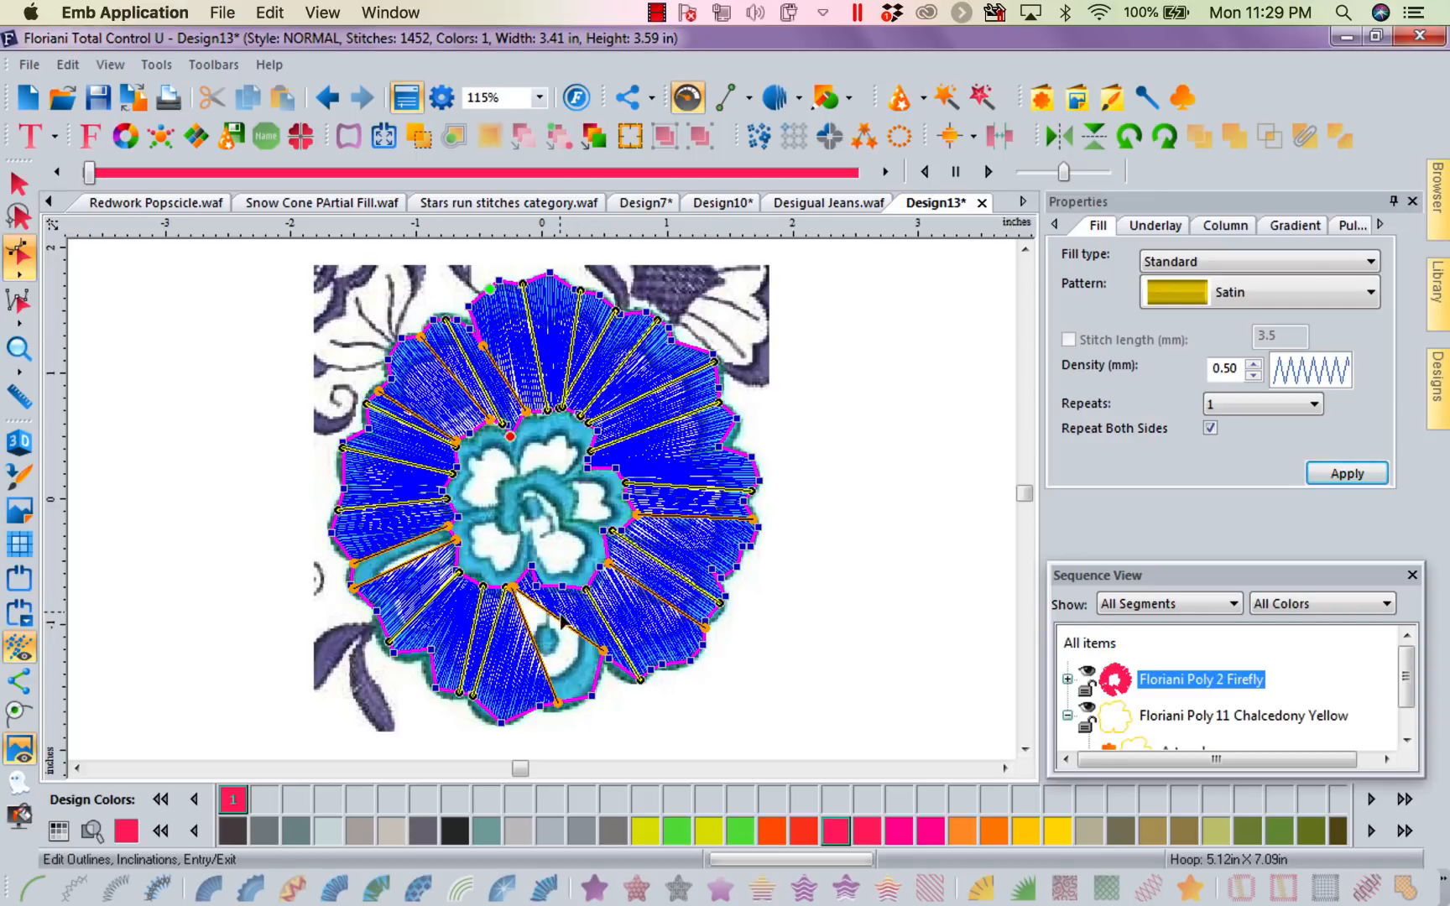
Step: Move both split lines of the bottom petal and the lower-right petal's inclination line so they run outward from the inner flower
mouse_move(509, 587)
mouse_down()
mouse_move(547, 629)
mouse_move(492, 633)
mouse_move(515, 629)
mouse_move(514, 645)
mouse_move(530, 625)
mouse_move(526, 575)
mouse_up()
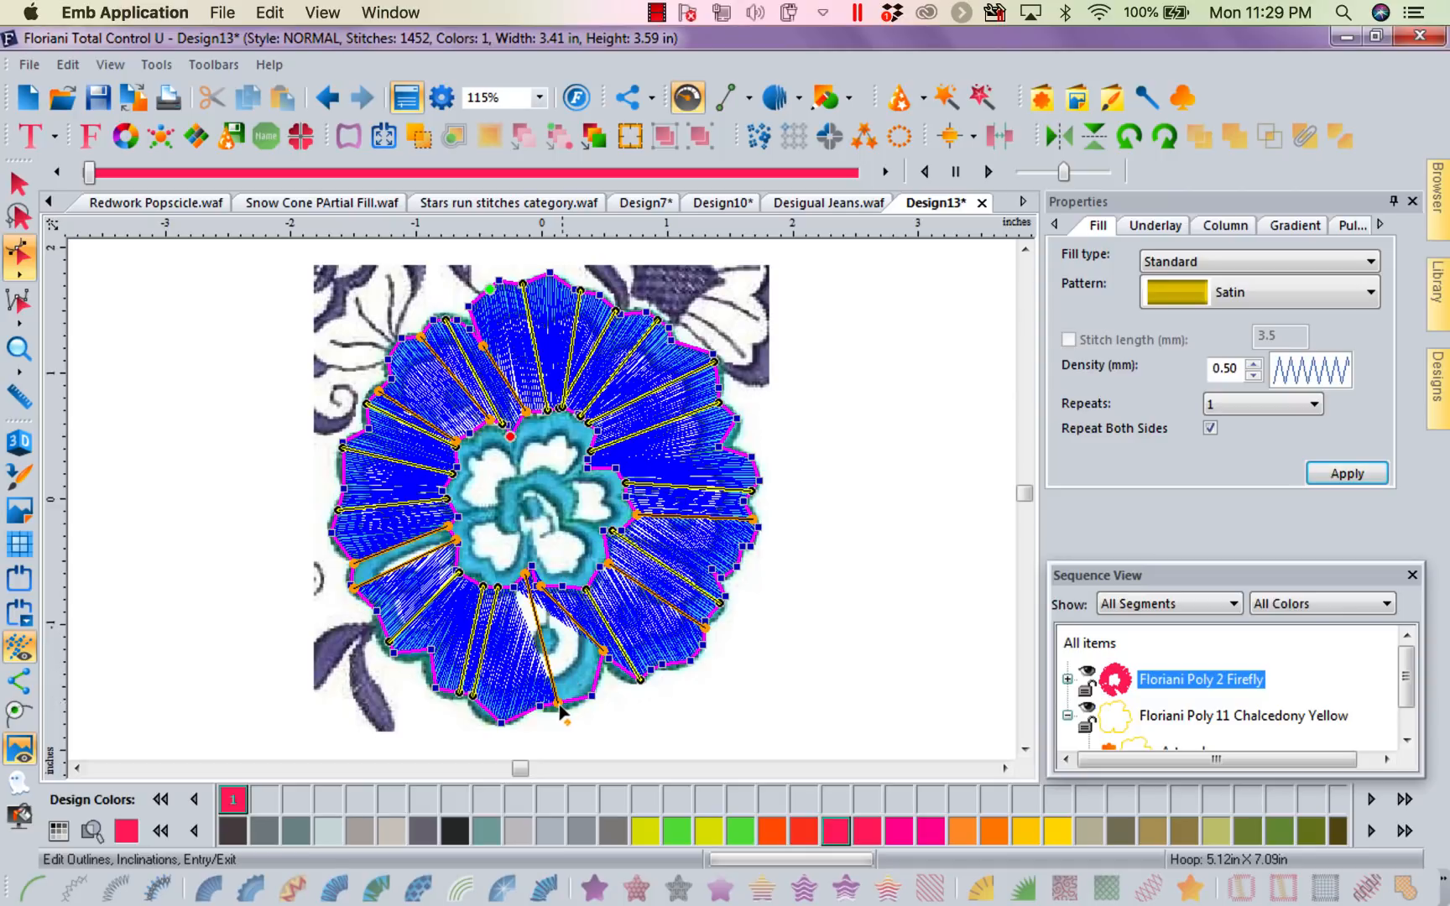
drag(559, 704, 593, 690)
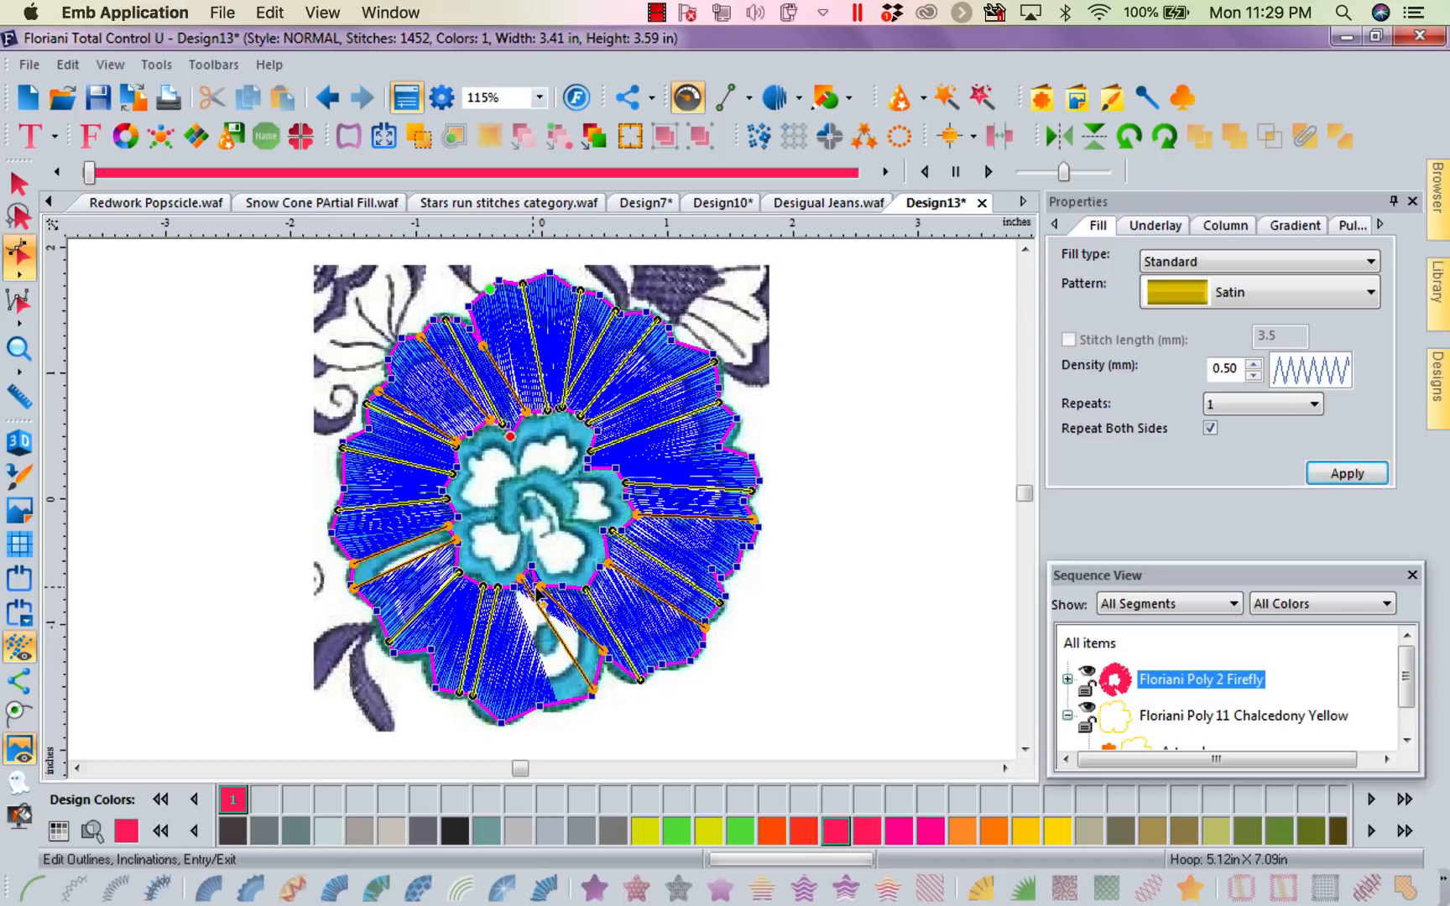
drag(546, 594, 562, 600)
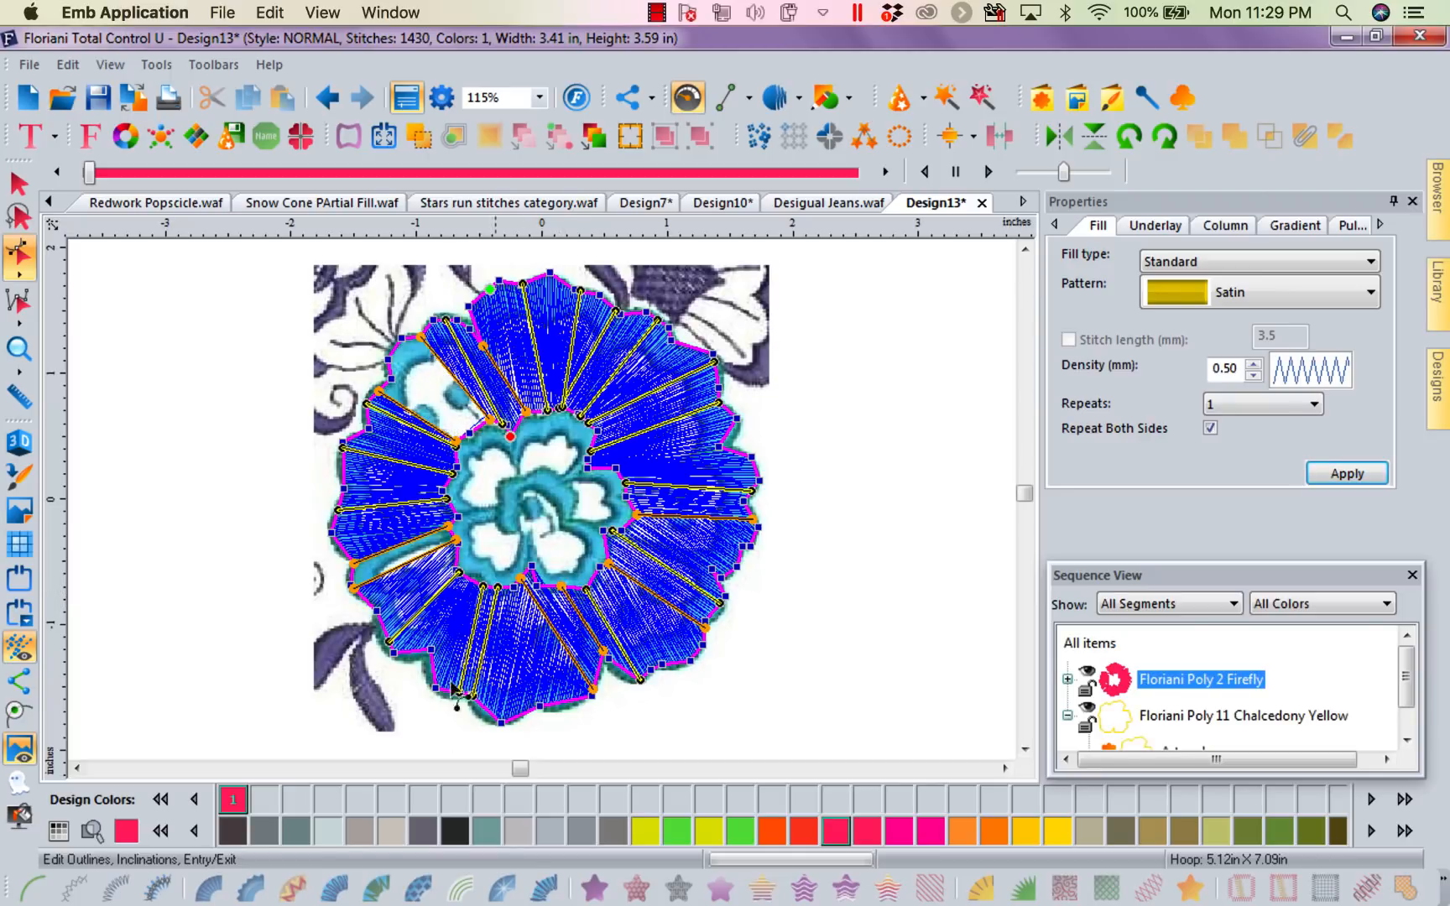
drag(592, 691, 536, 703)
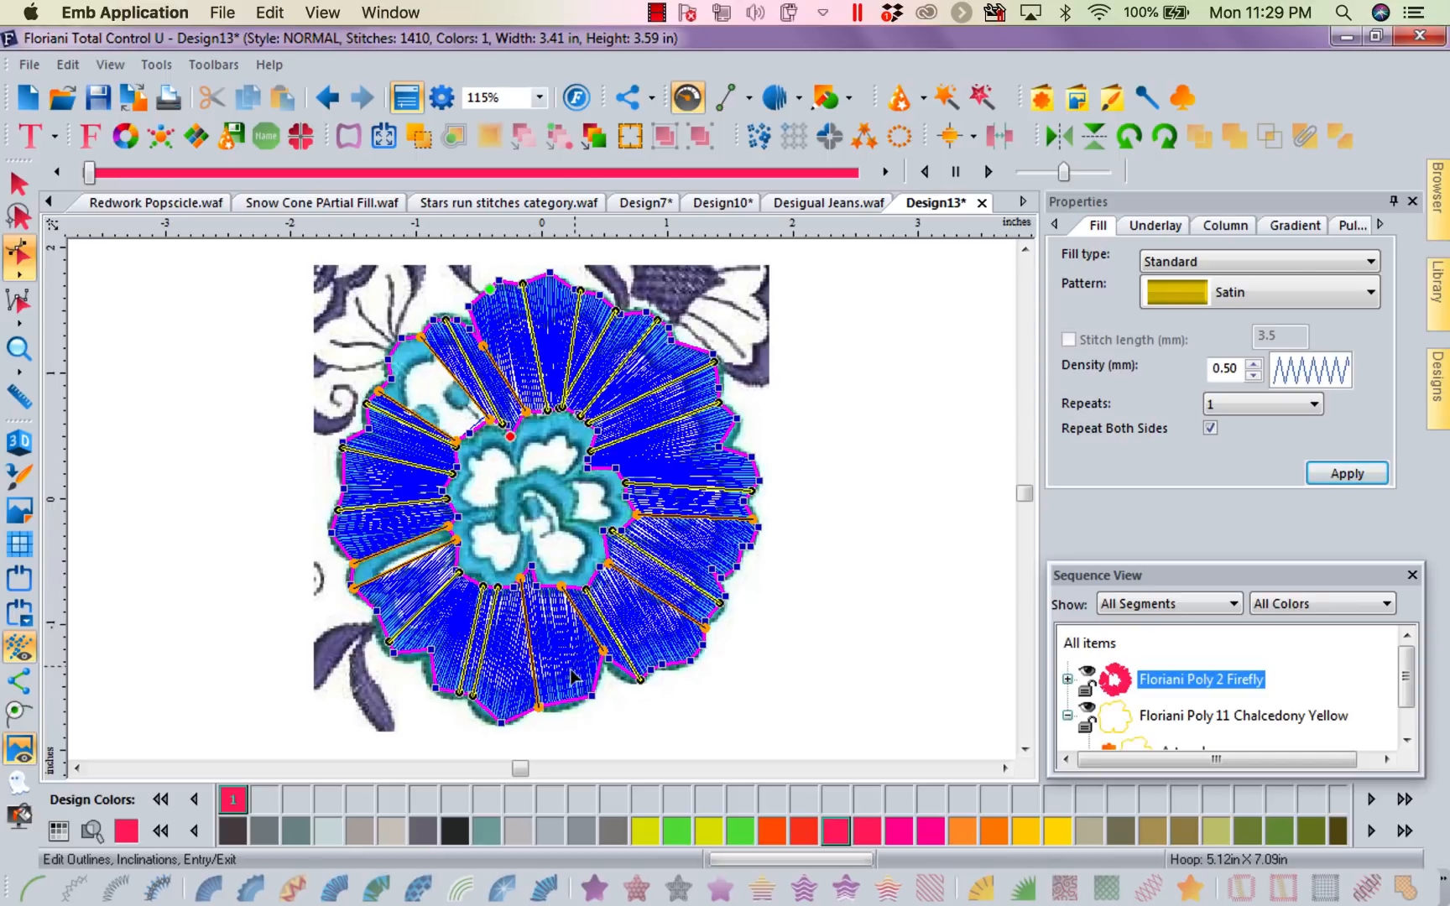
drag(603, 650, 659, 666)
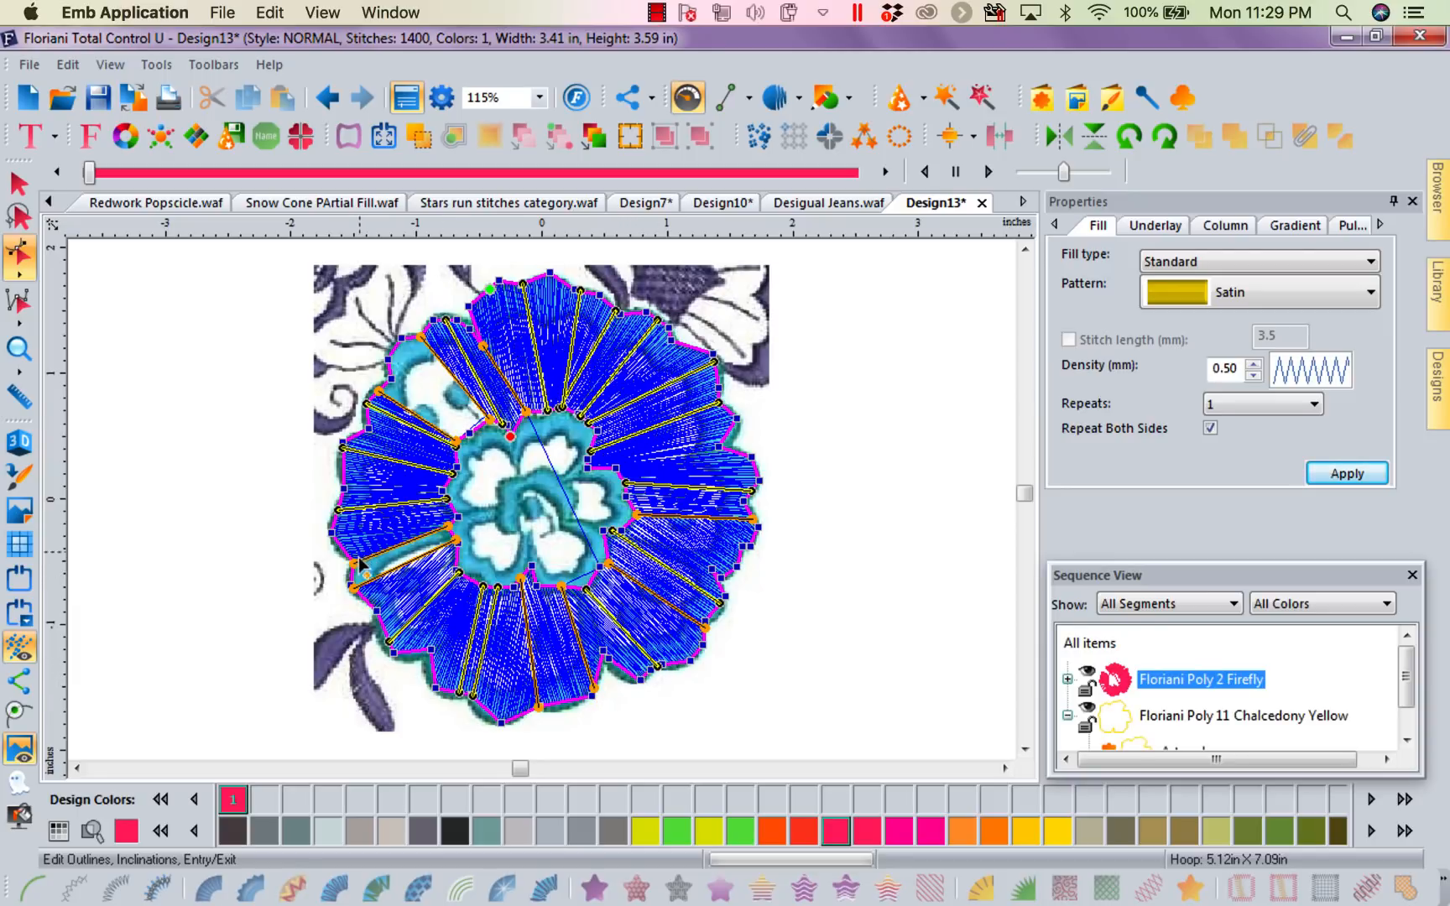
Step: Move the lower-left petal's upper split line upward at its outer end and bring the upper-left petal's left split line beside its neighbour
drag(358, 573, 351, 545)
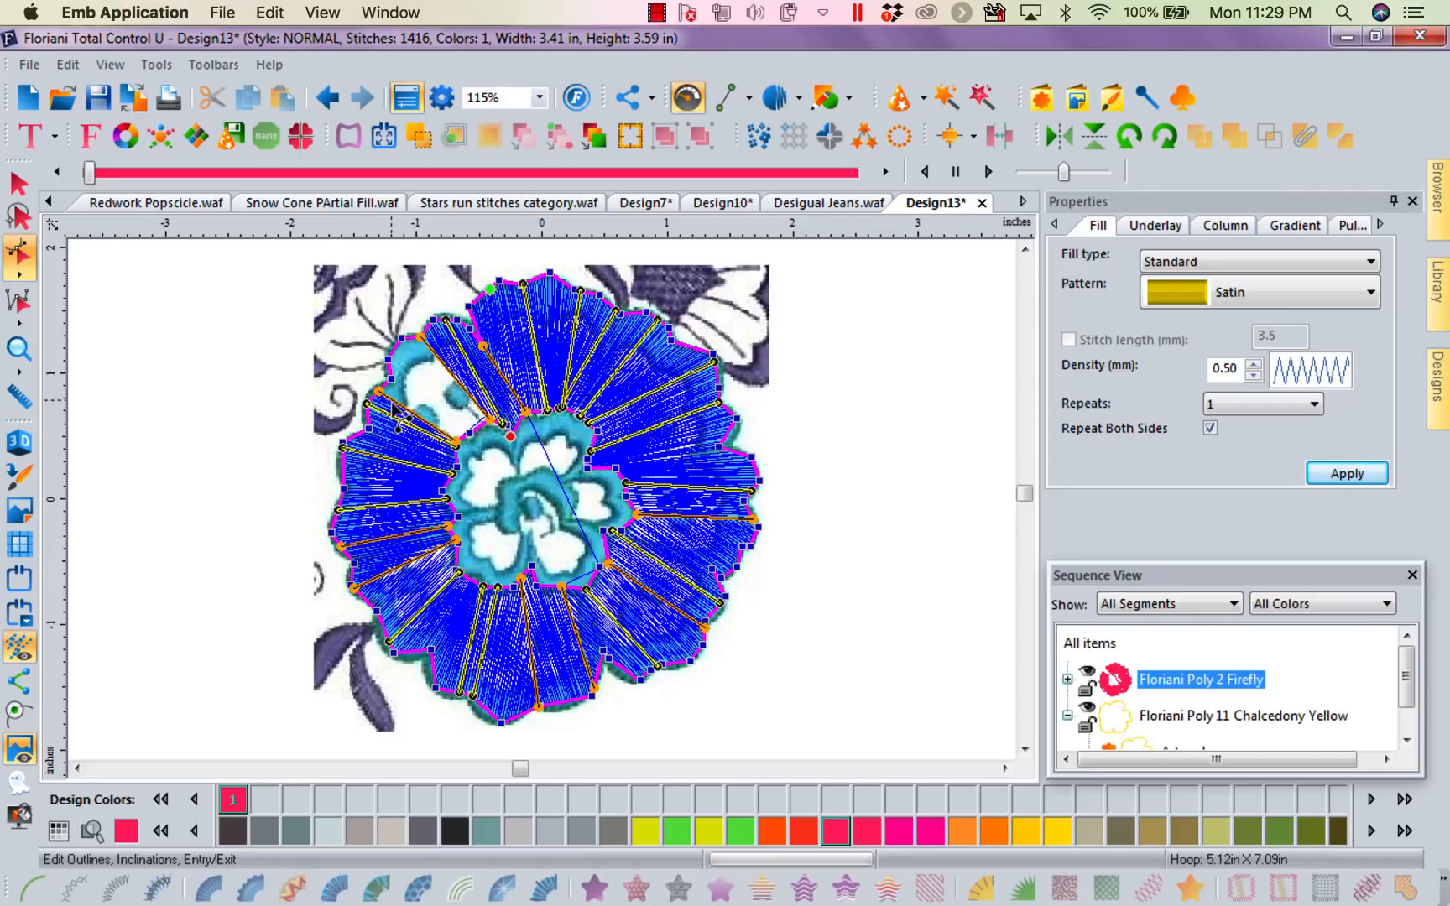
drag(382, 392, 388, 363)
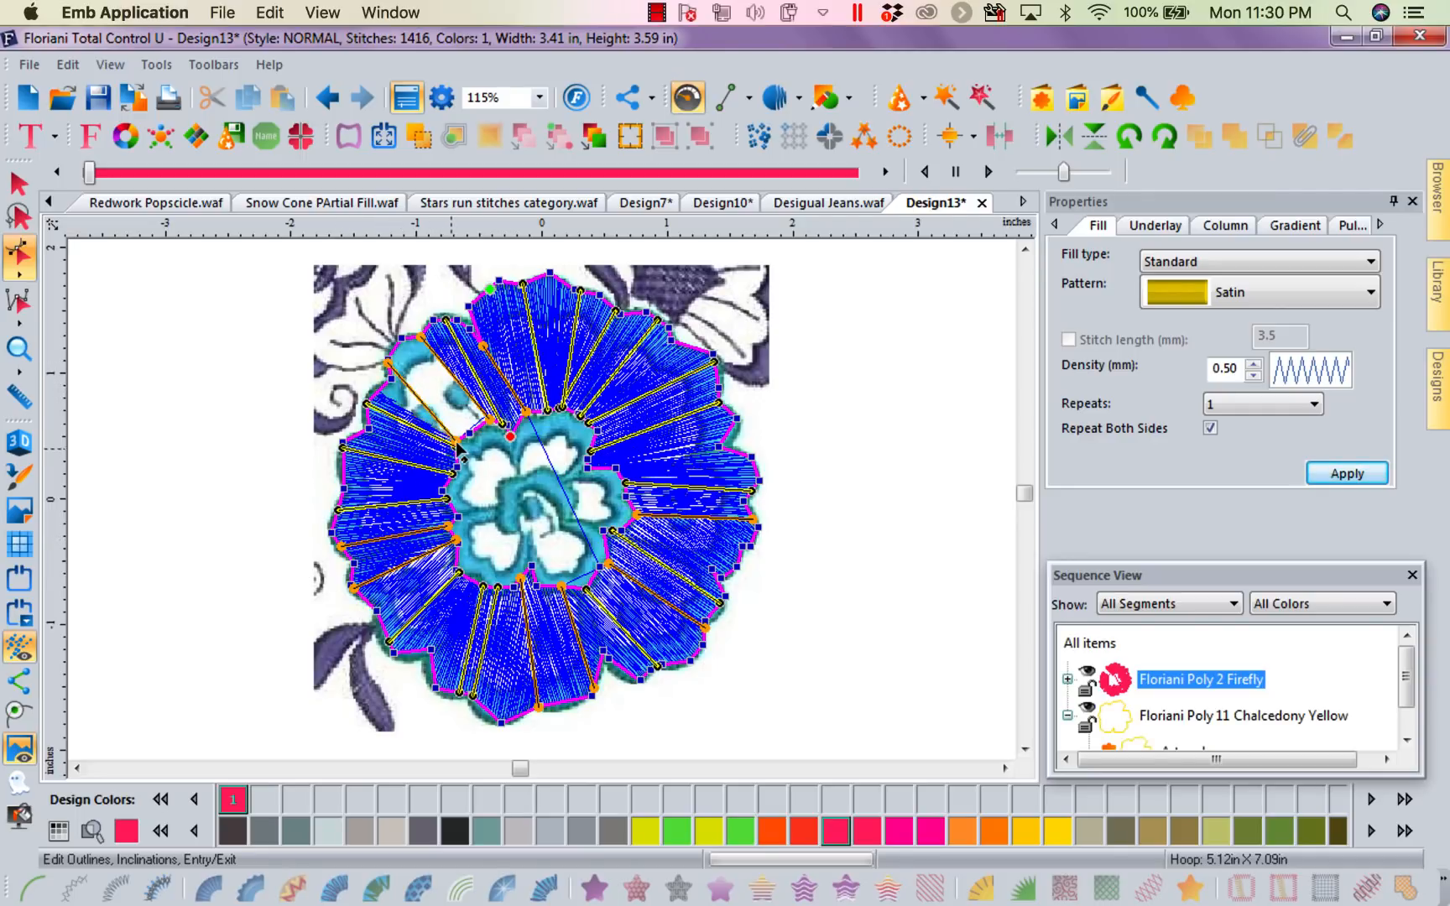
drag(455, 449, 482, 424)
drag(387, 366, 403, 349)
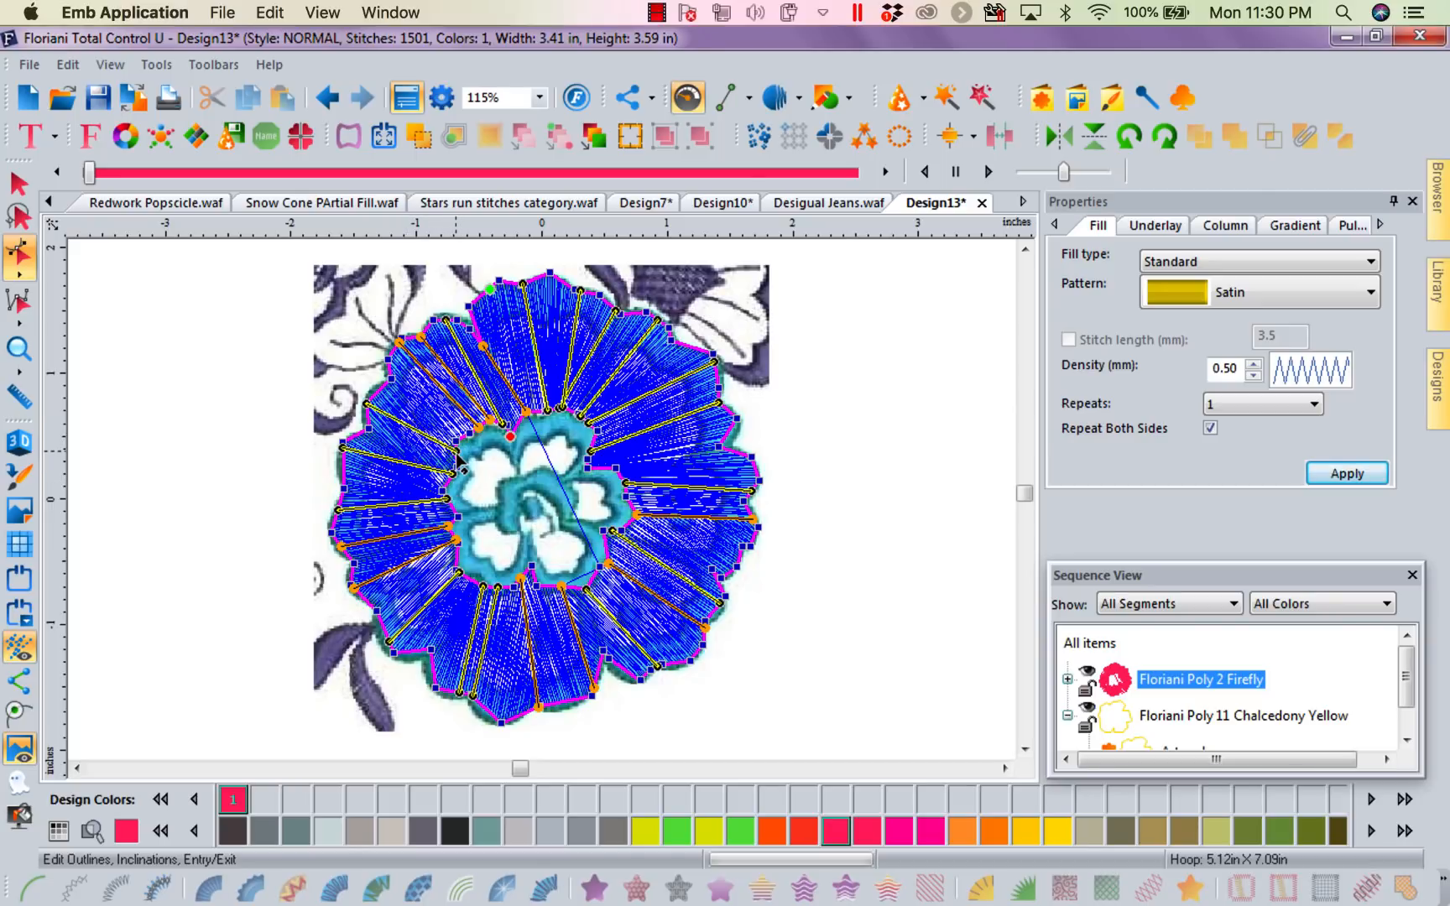
Step: Nudge the inner ends of the inclination and split lines along the inner flower's upper edge into a more even radial spread
click(455, 453)
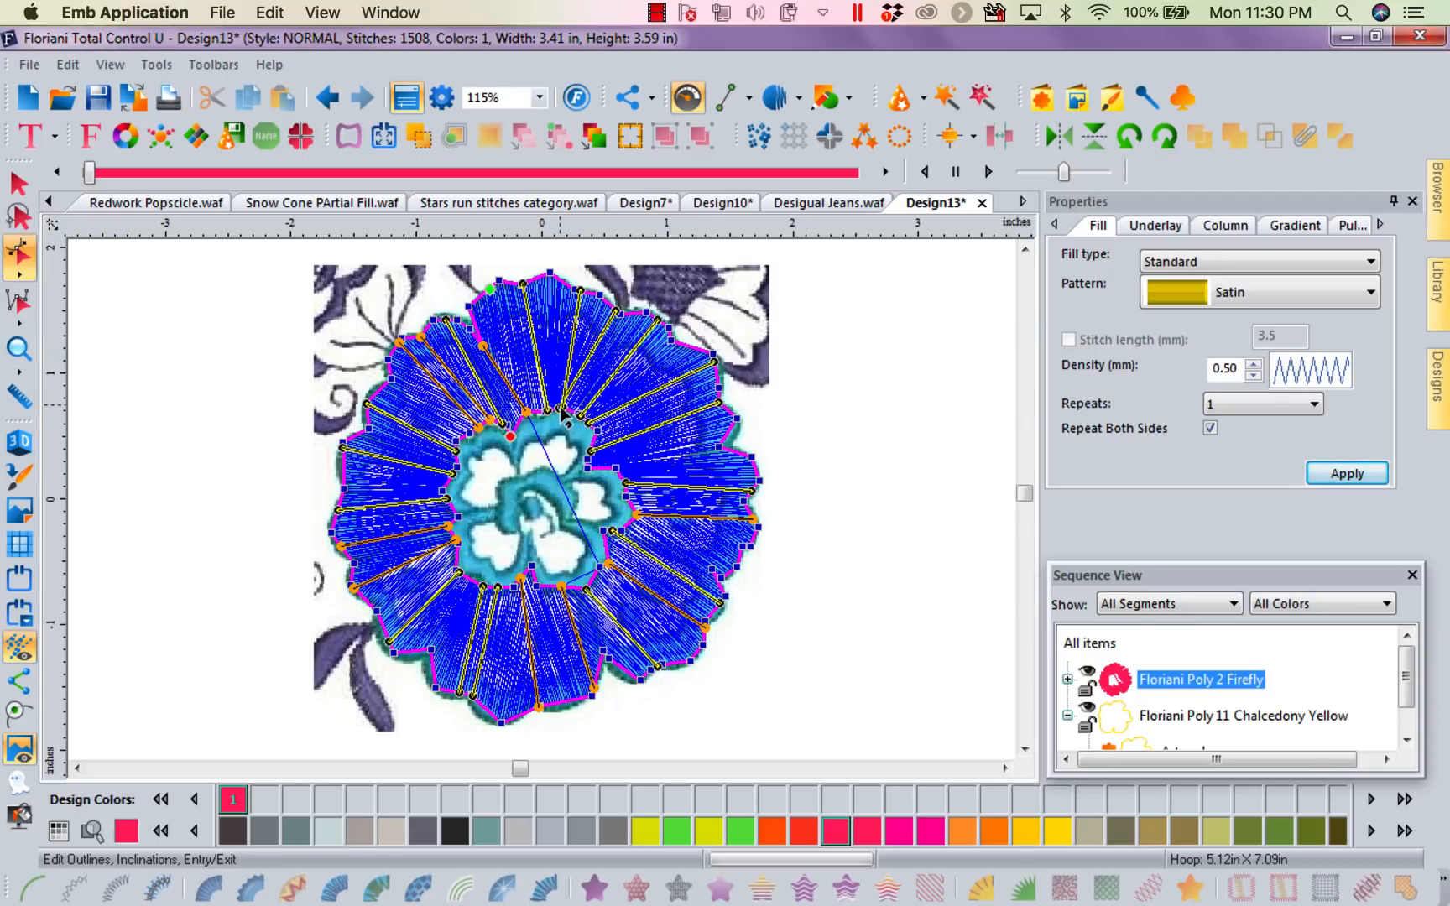
drag(561, 408, 571, 410)
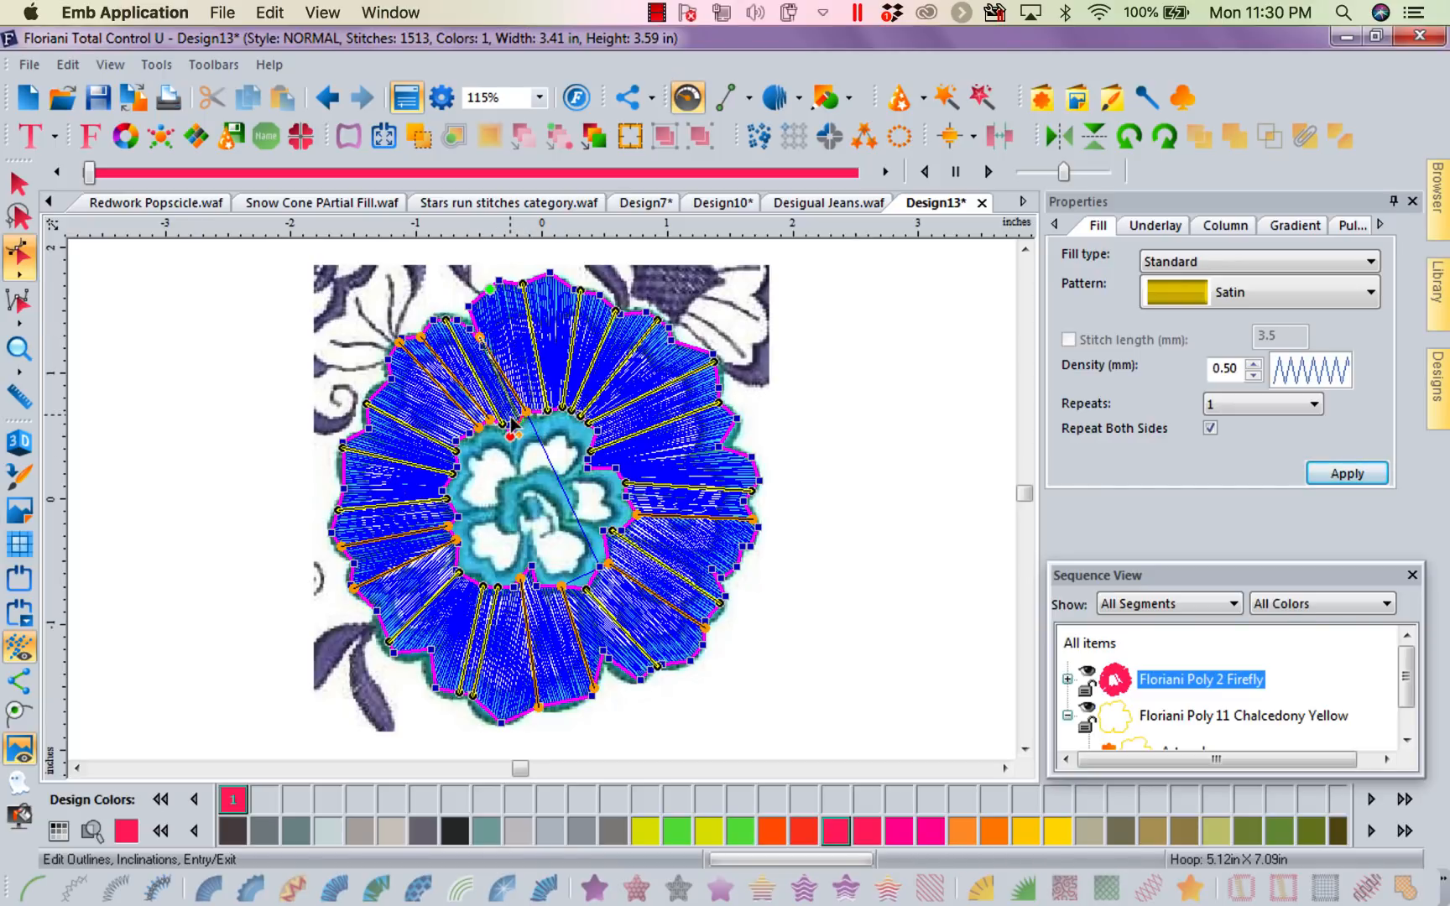
drag(511, 417, 519, 421)
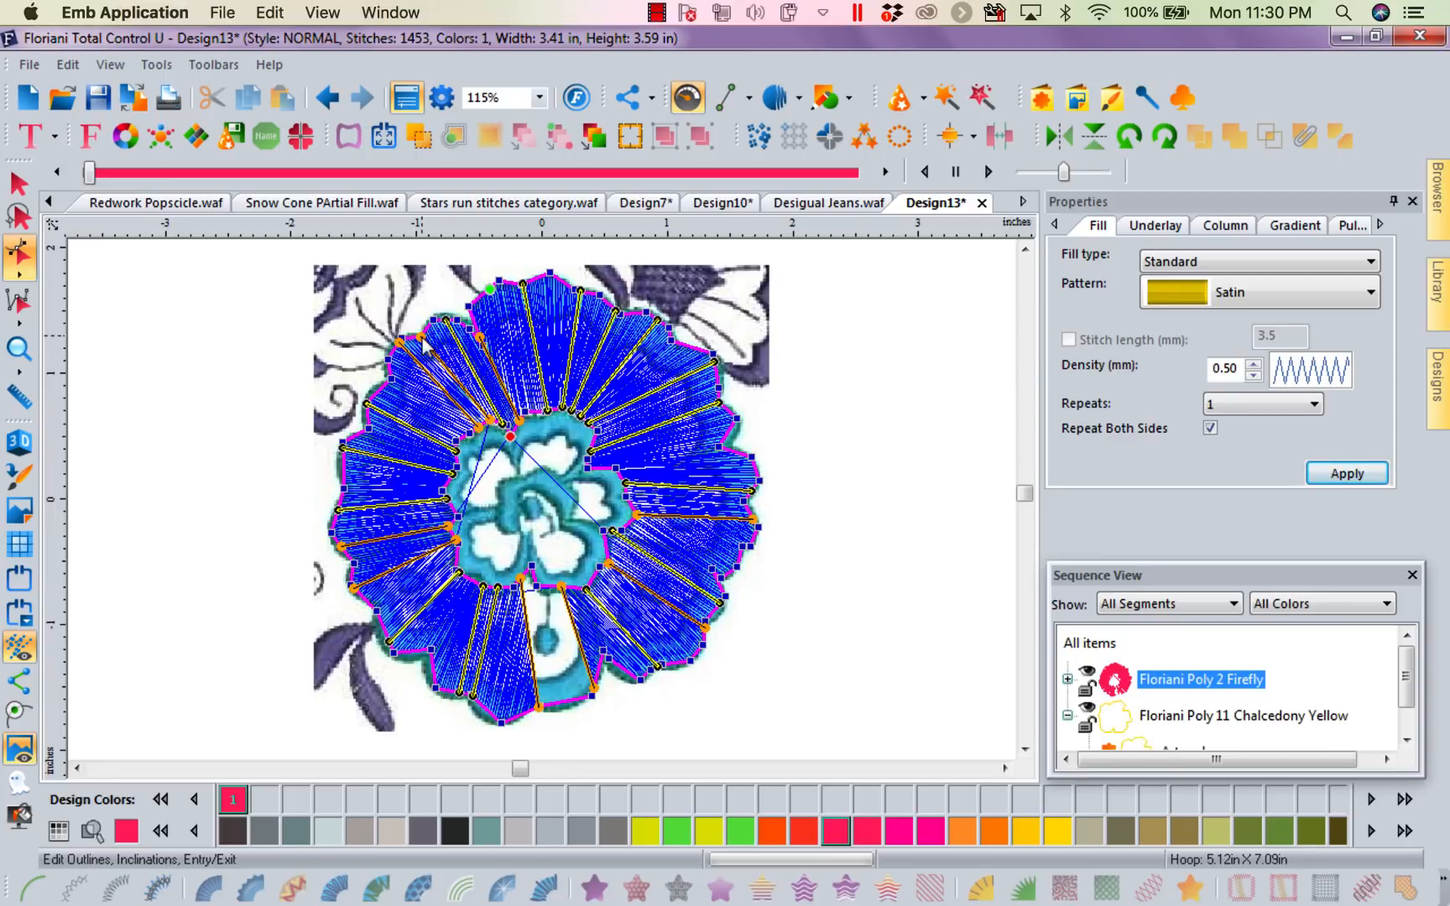
right_click(422, 336)
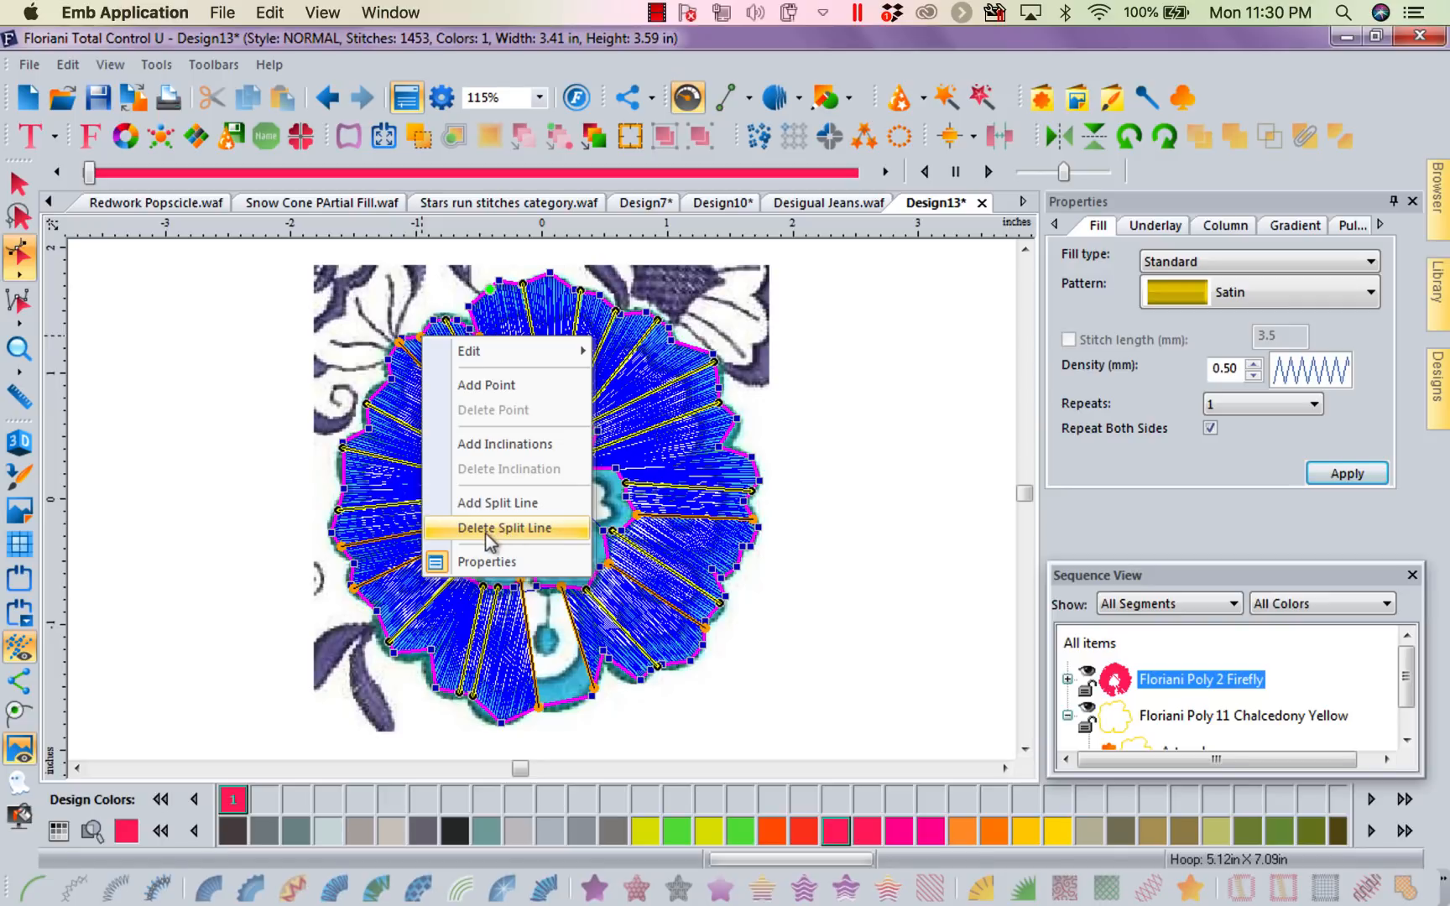
click(845, 391)
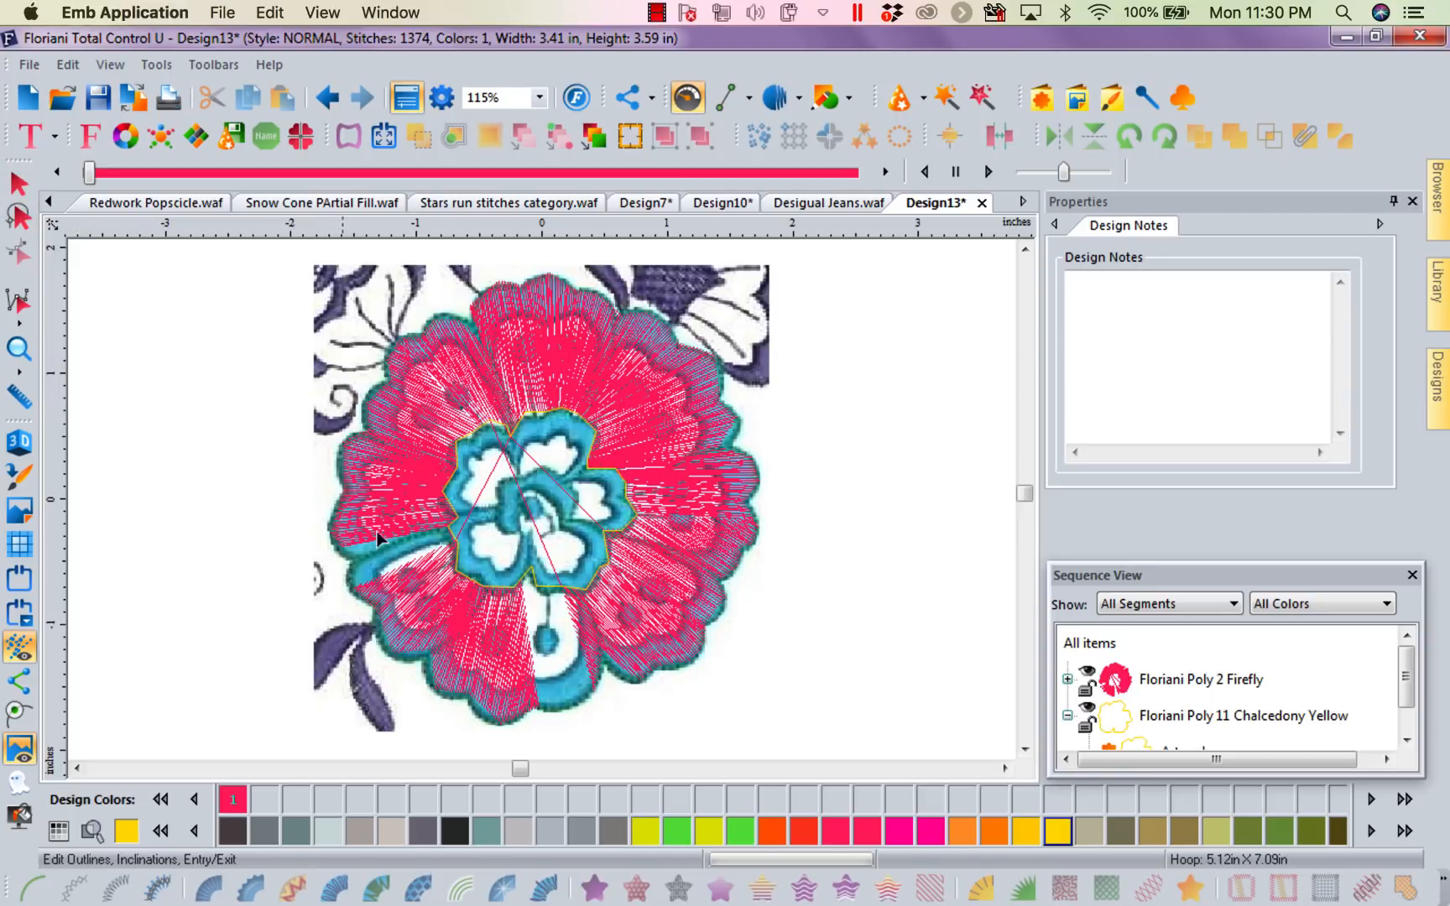
key(Escape)
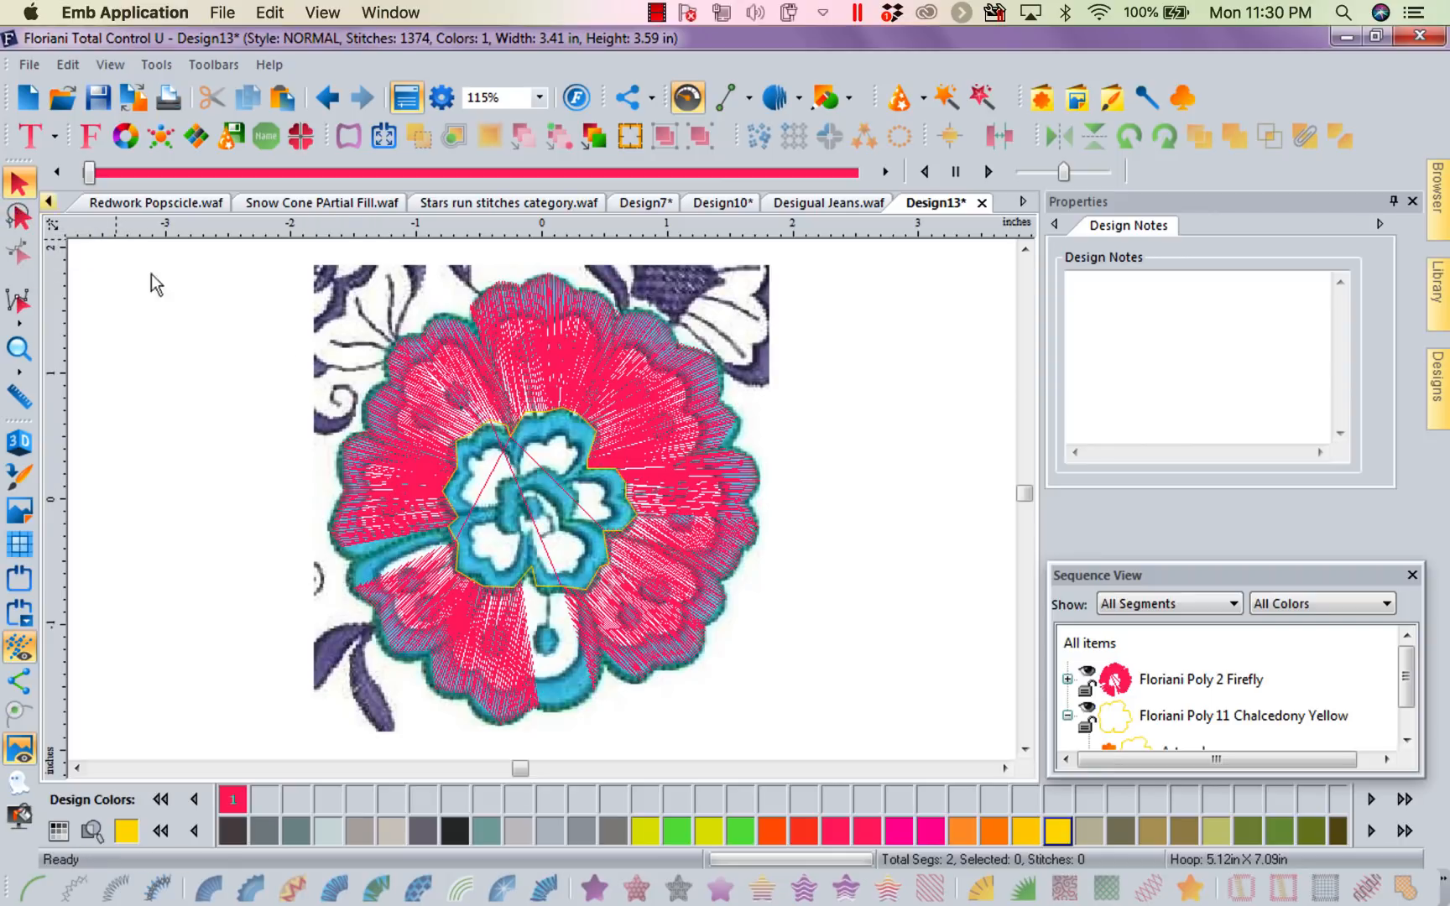
Step: Reopen the Firefly satin flower for outline and inclination editing and shift both lower-left petal split lines downward
click(1191, 679)
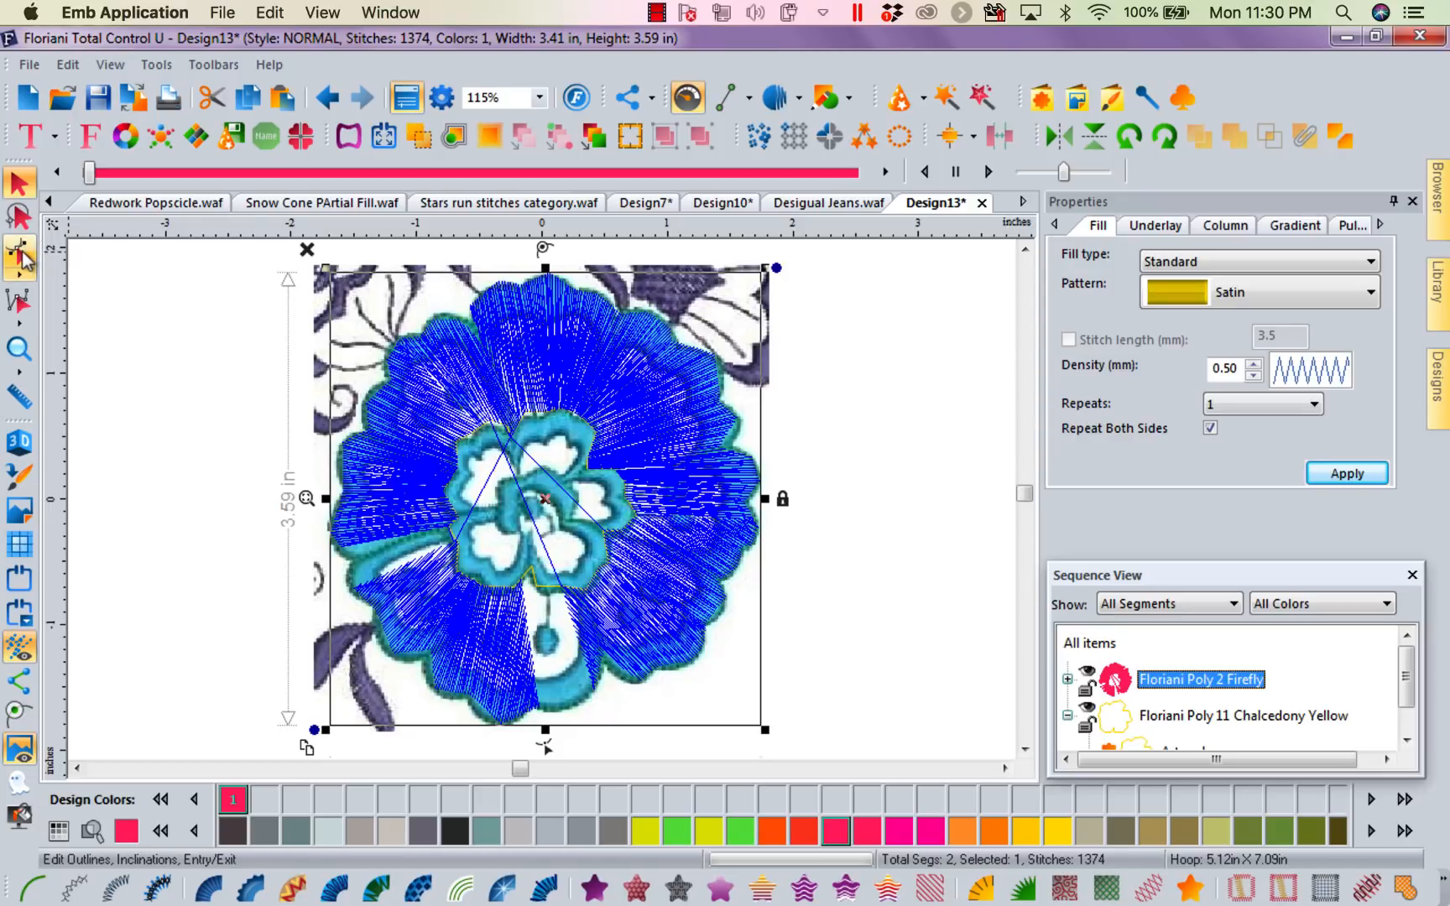
click(18, 252)
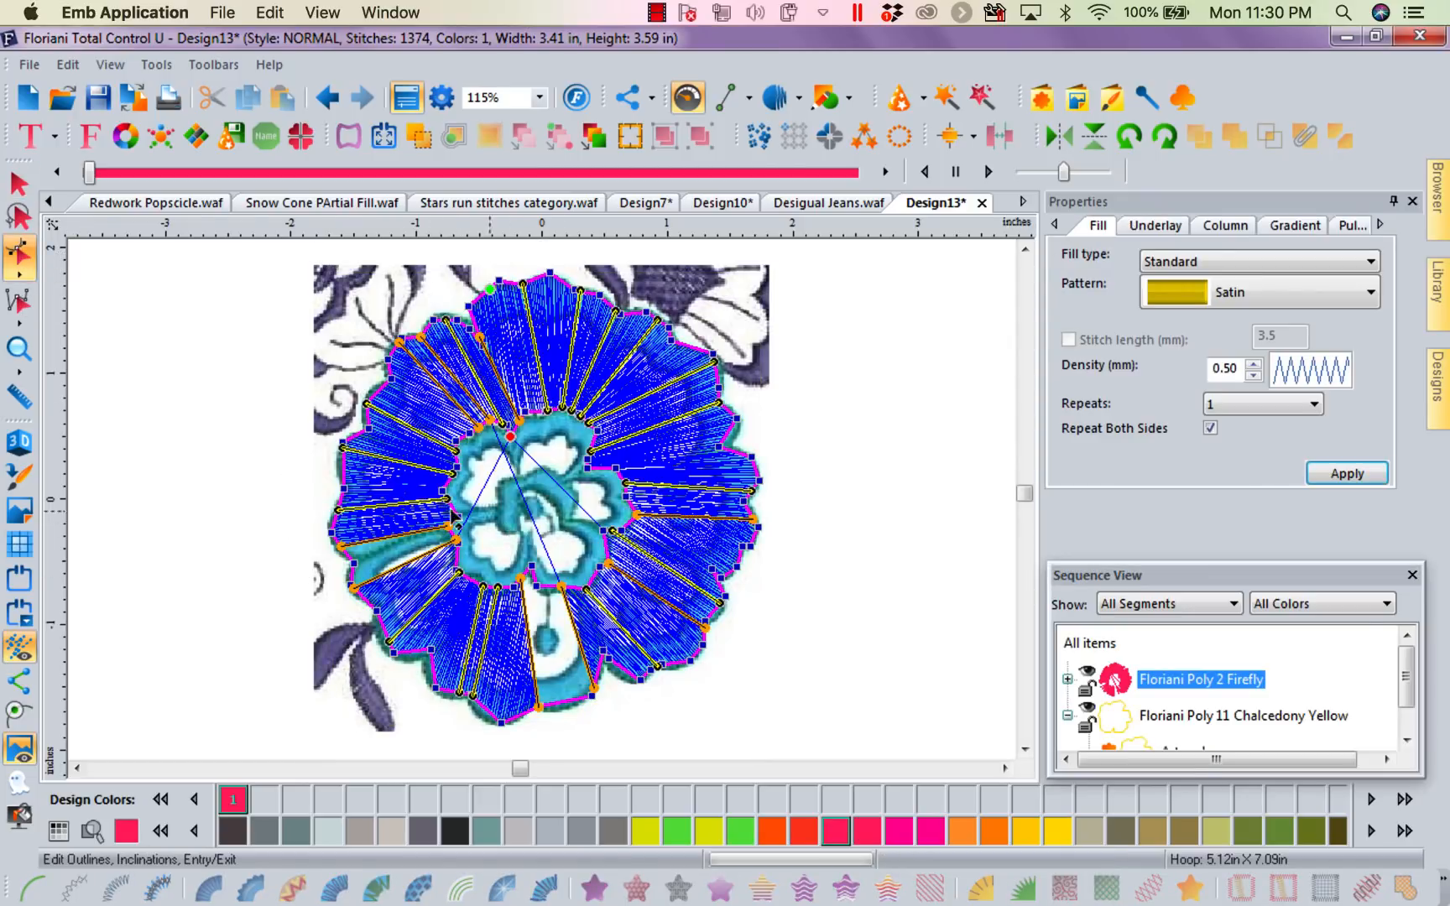
drag(456, 542, 373, 605)
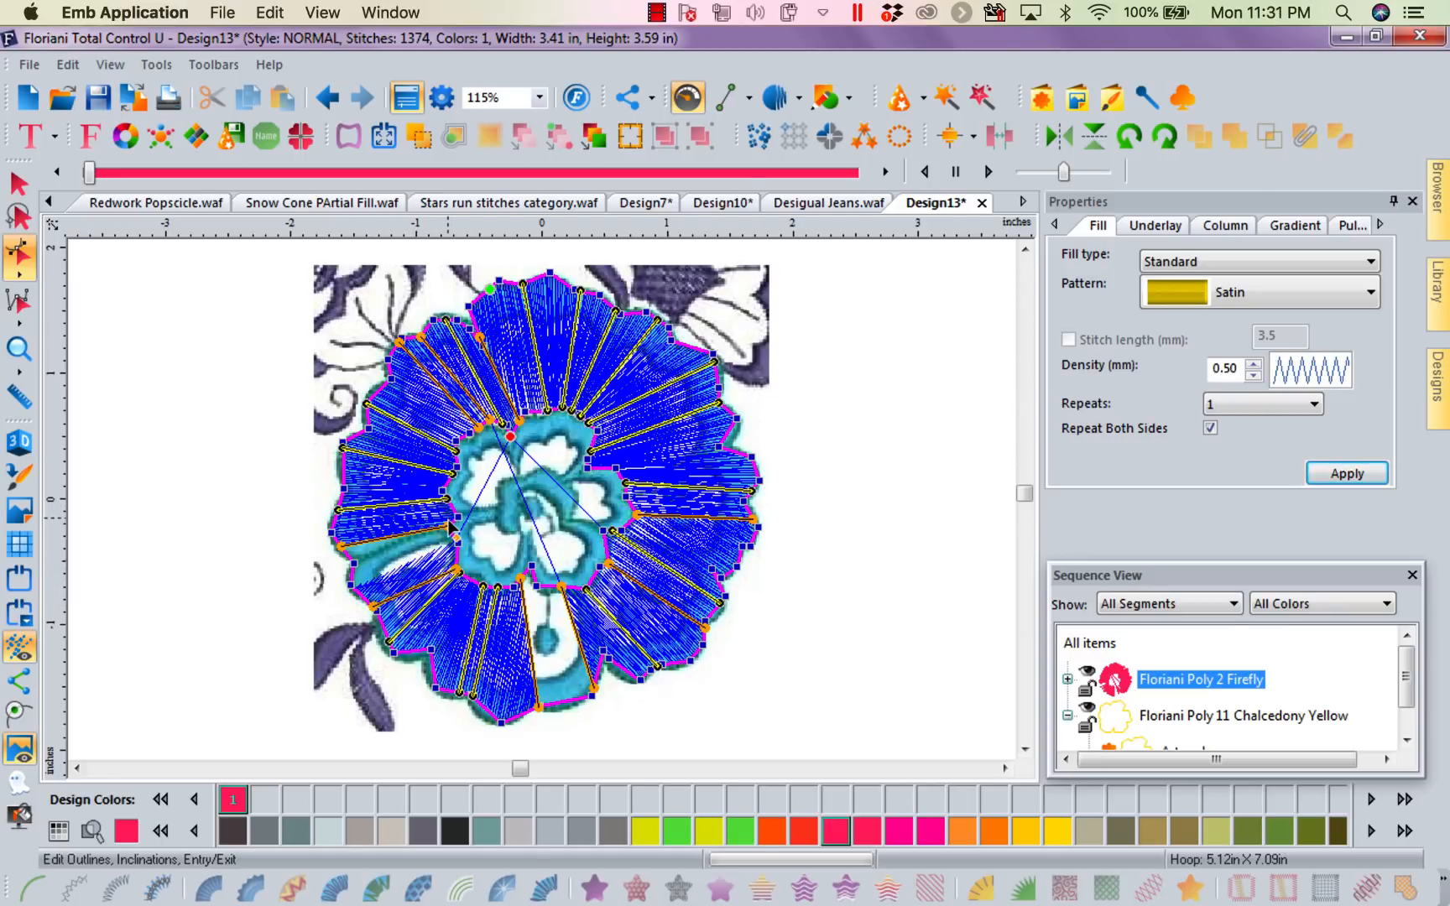
drag(449, 529, 458, 546)
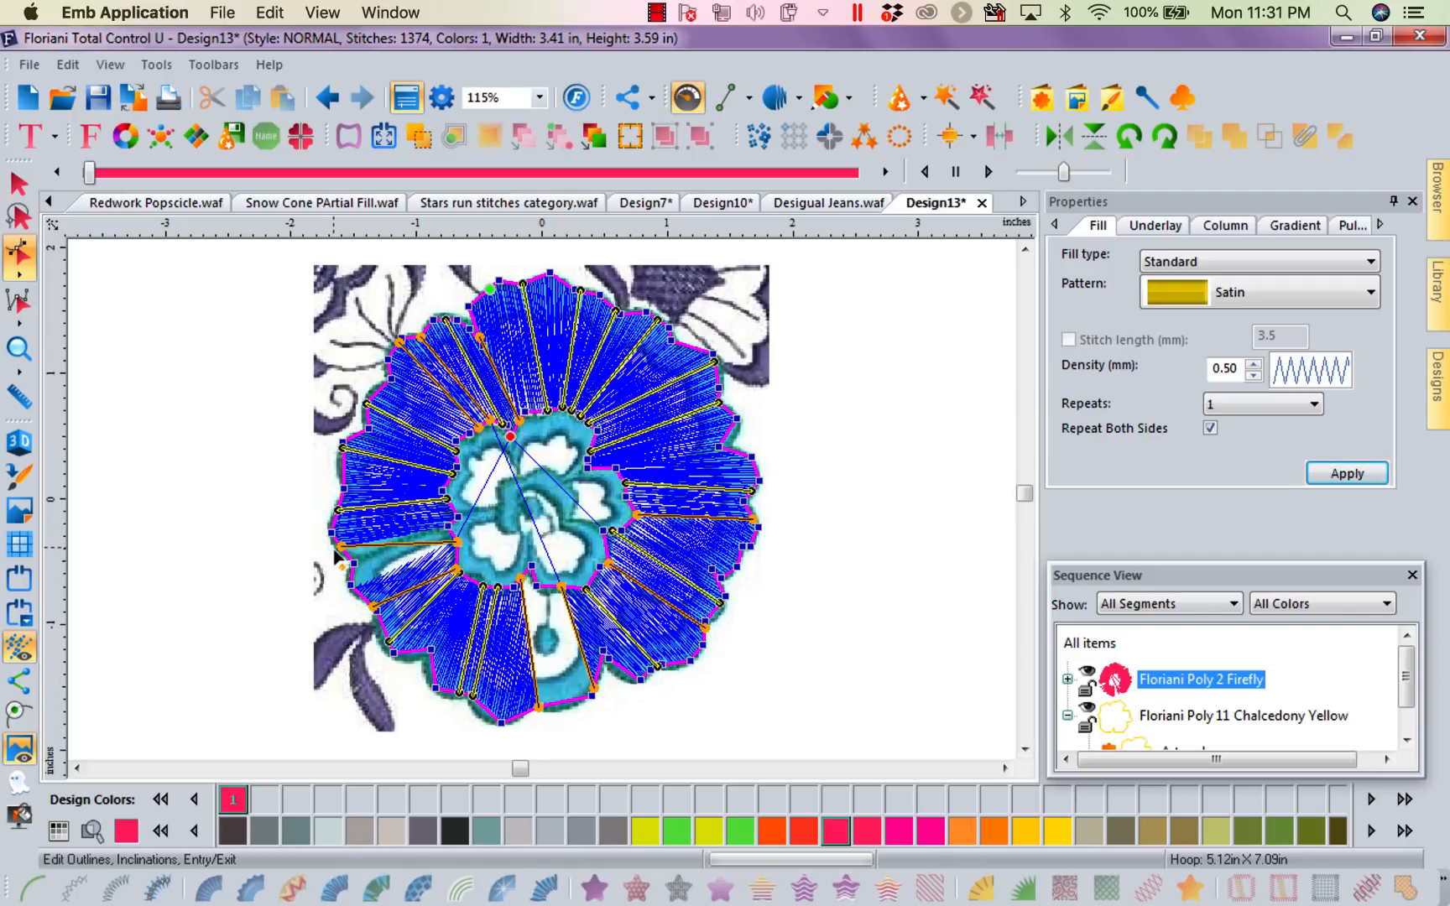
drag(342, 547, 351, 576)
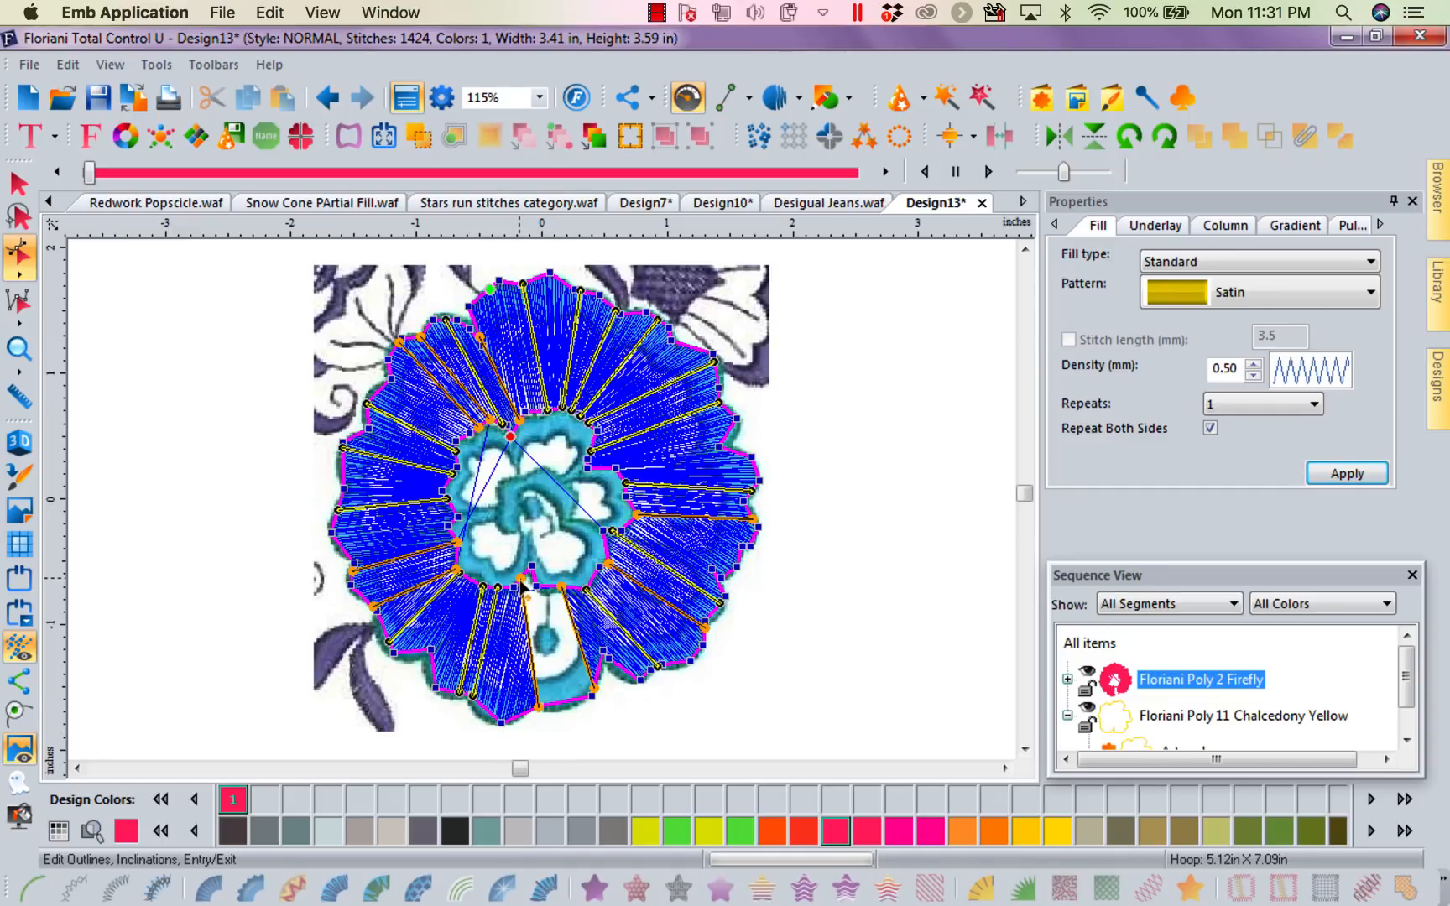
Step: Shift the bottom petal's left split line to the right and bring the upper-left petal's pair of split lines closer together
drag(521, 579, 533, 570)
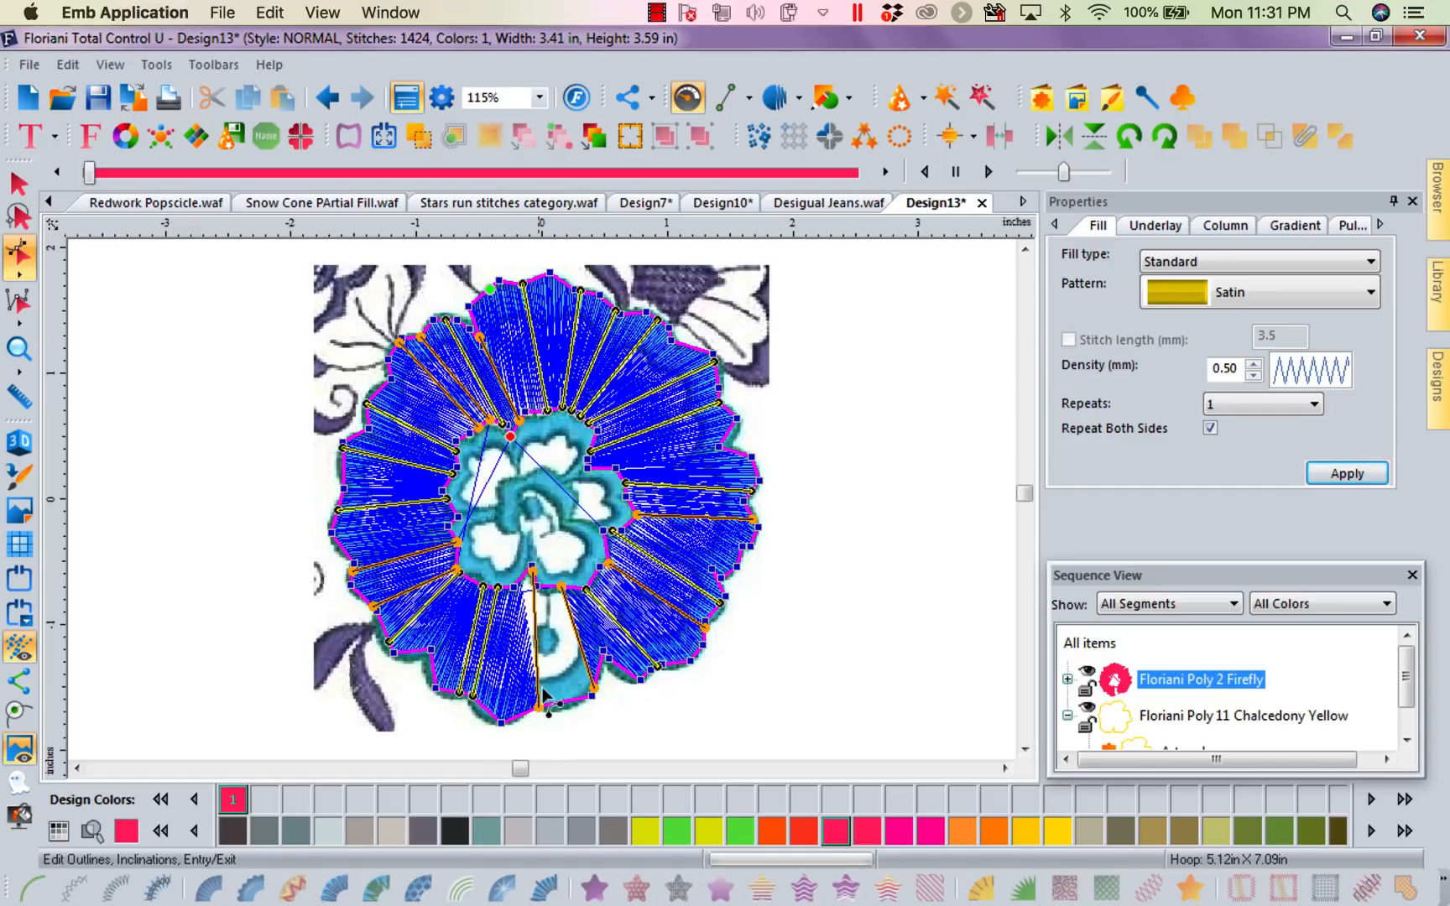
drag(542, 713, 561, 711)
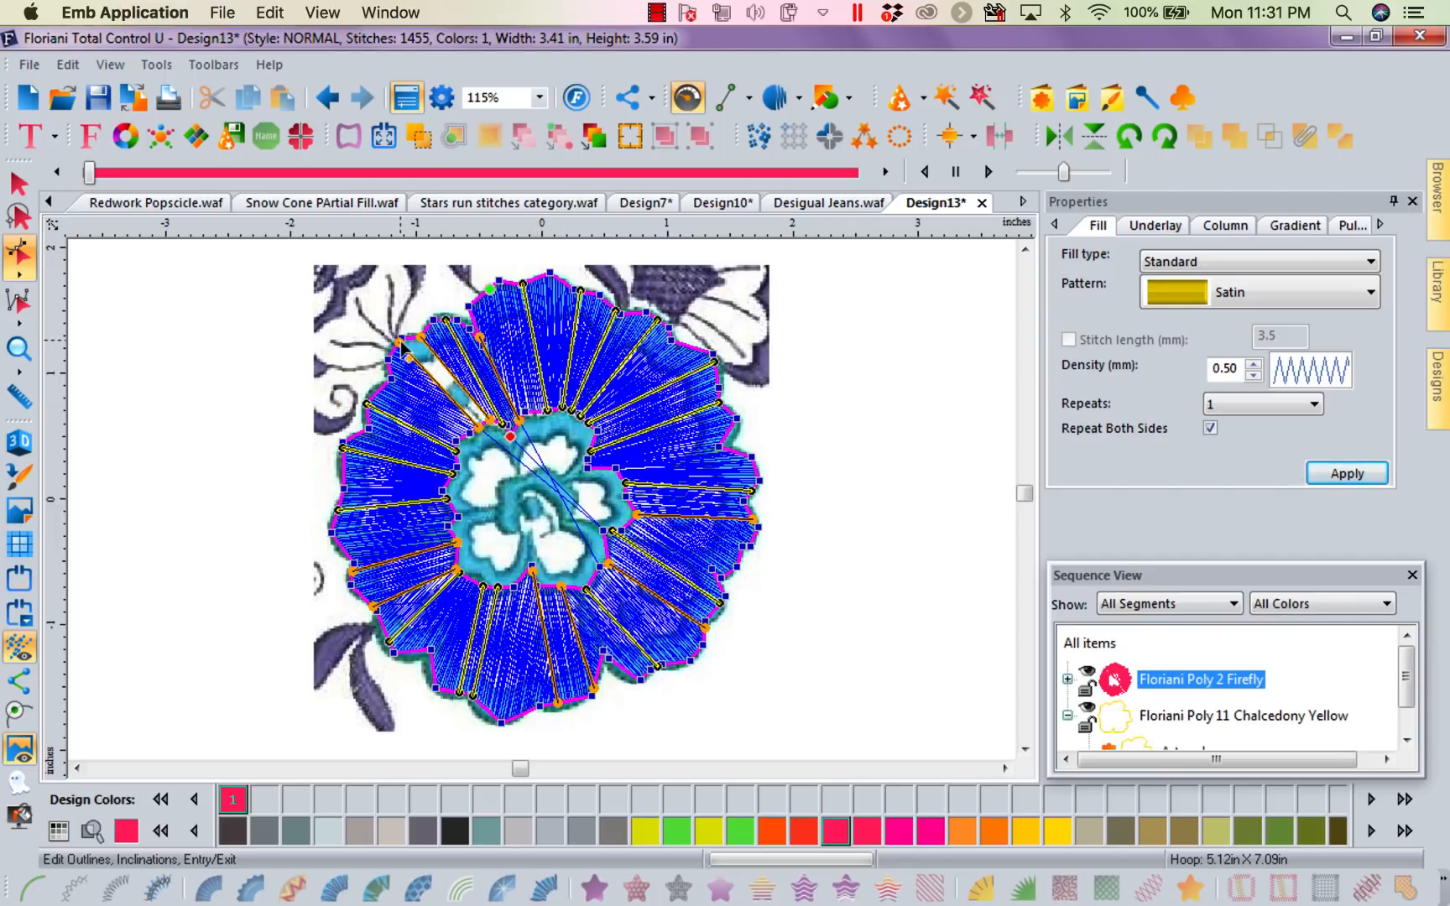
drag(400, 341, 412, 340)
drag(481, 436, 490, 433)
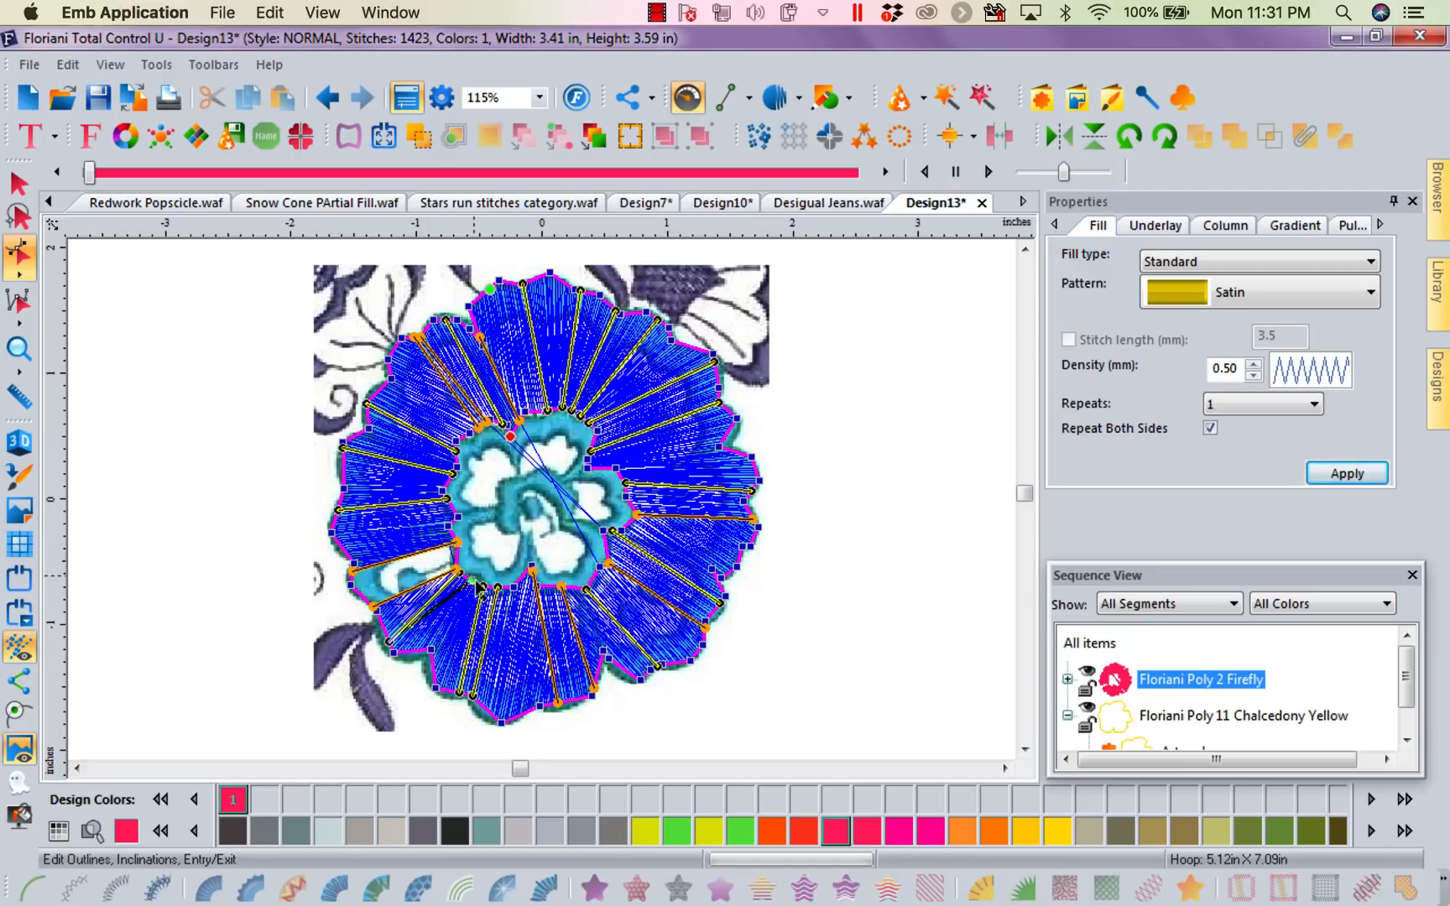
Step: Bring the lower-left petal's lower split line up beside its neighbour and reposition the bottom petal's split lines to run outward
drag(458, 572, 363, 598)
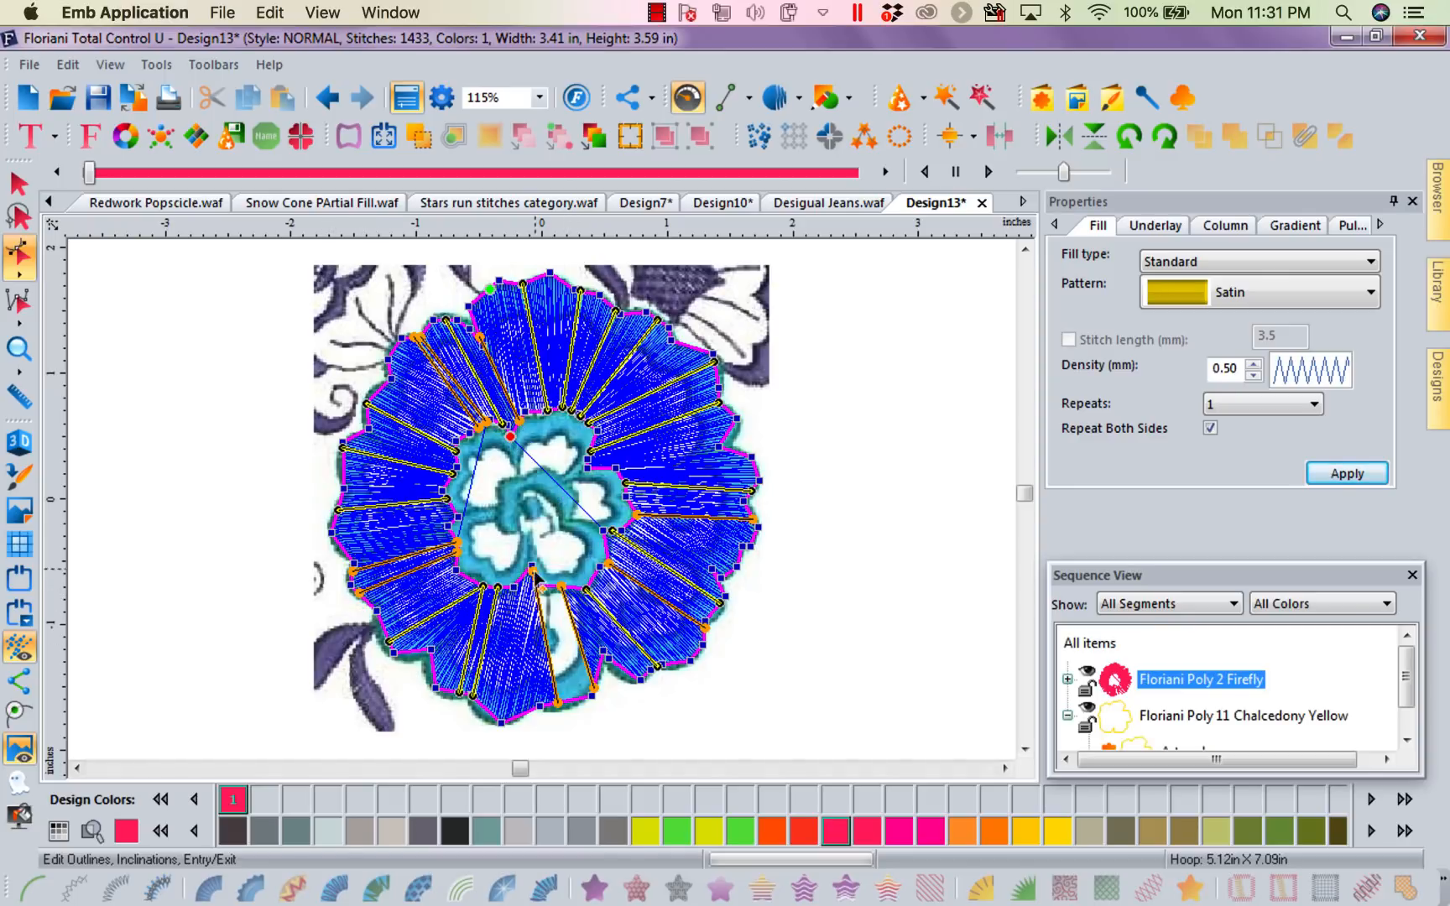
drag(532, 571, 532, 588)
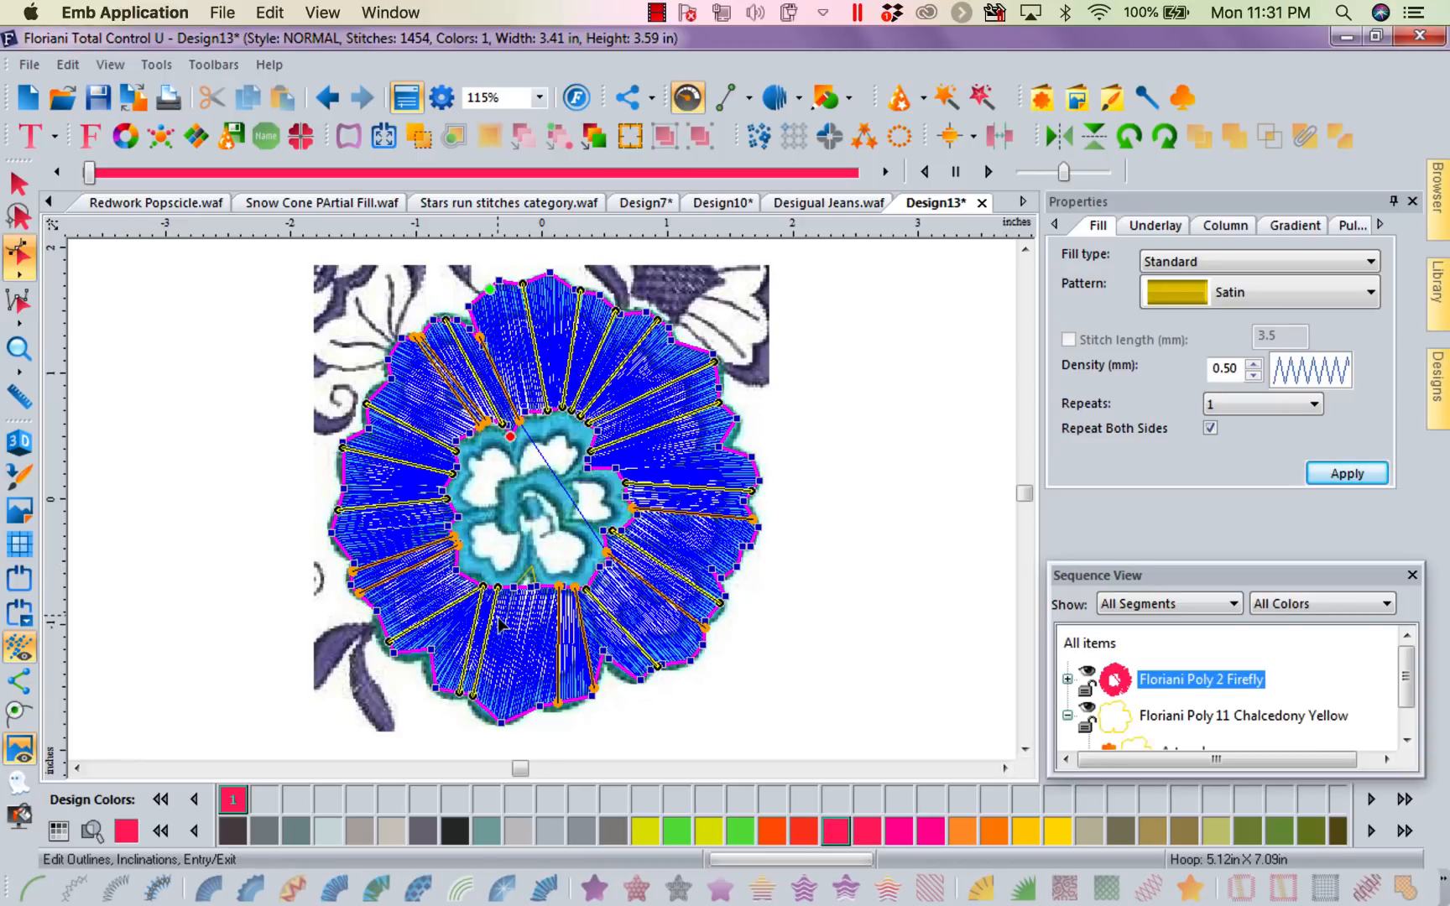
drag(559, 586, 546, 586)
drag(558, 707, 544, 705)
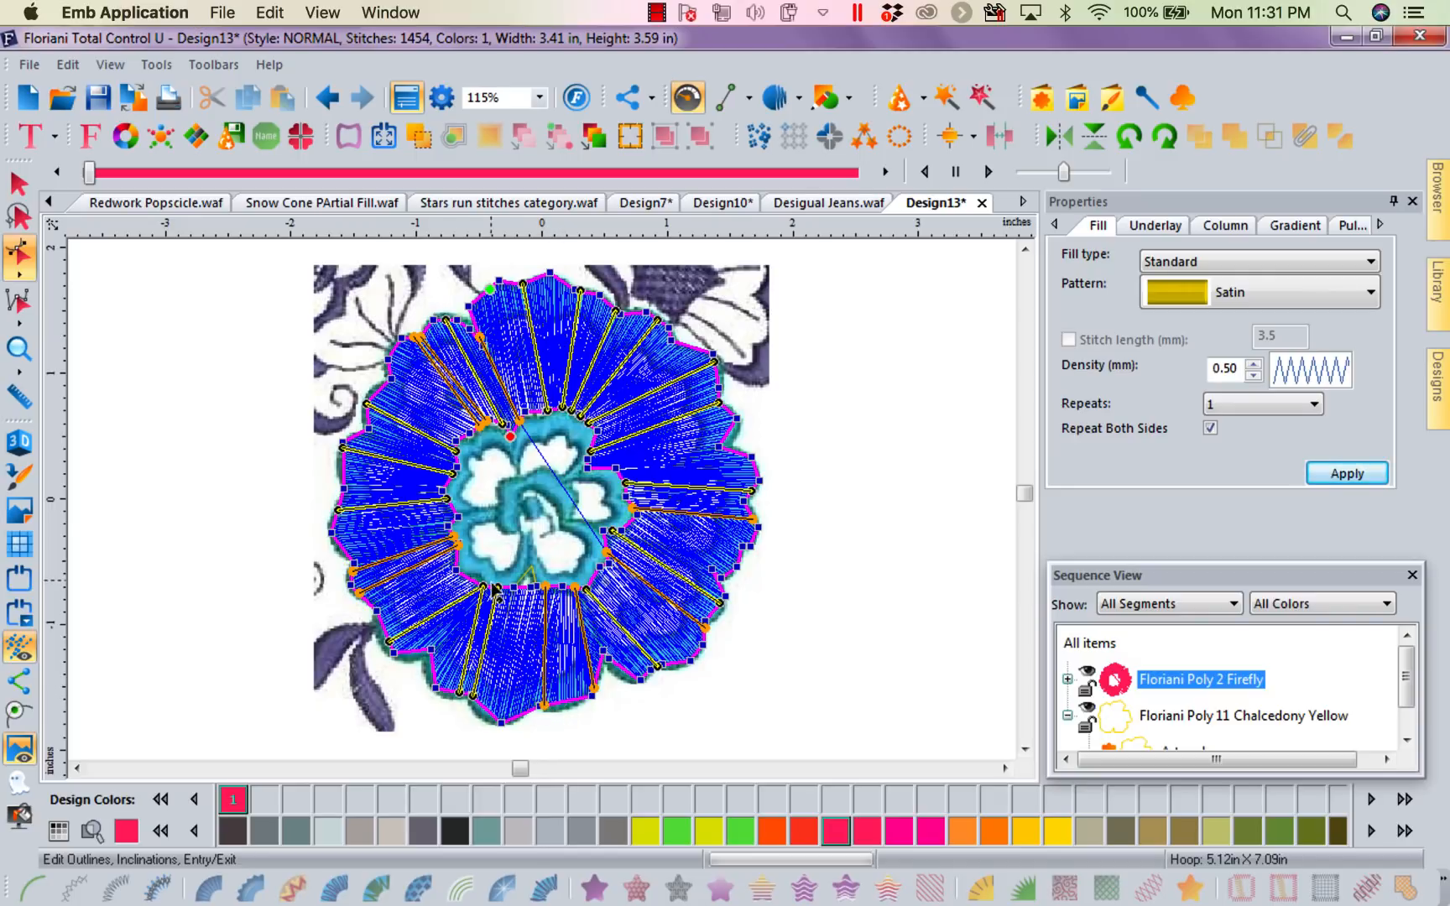
Step: Spread the two inclination lines left of the bottom petal so they fan outward from the inner flower's lower edge
drag(495, 590, 493, 716)
mouse_move(497, 590)
mouse_down()
mouse_move(525, 592)
mouse_move(456, 585)
mouse_move(506, 587)
mouse_up()
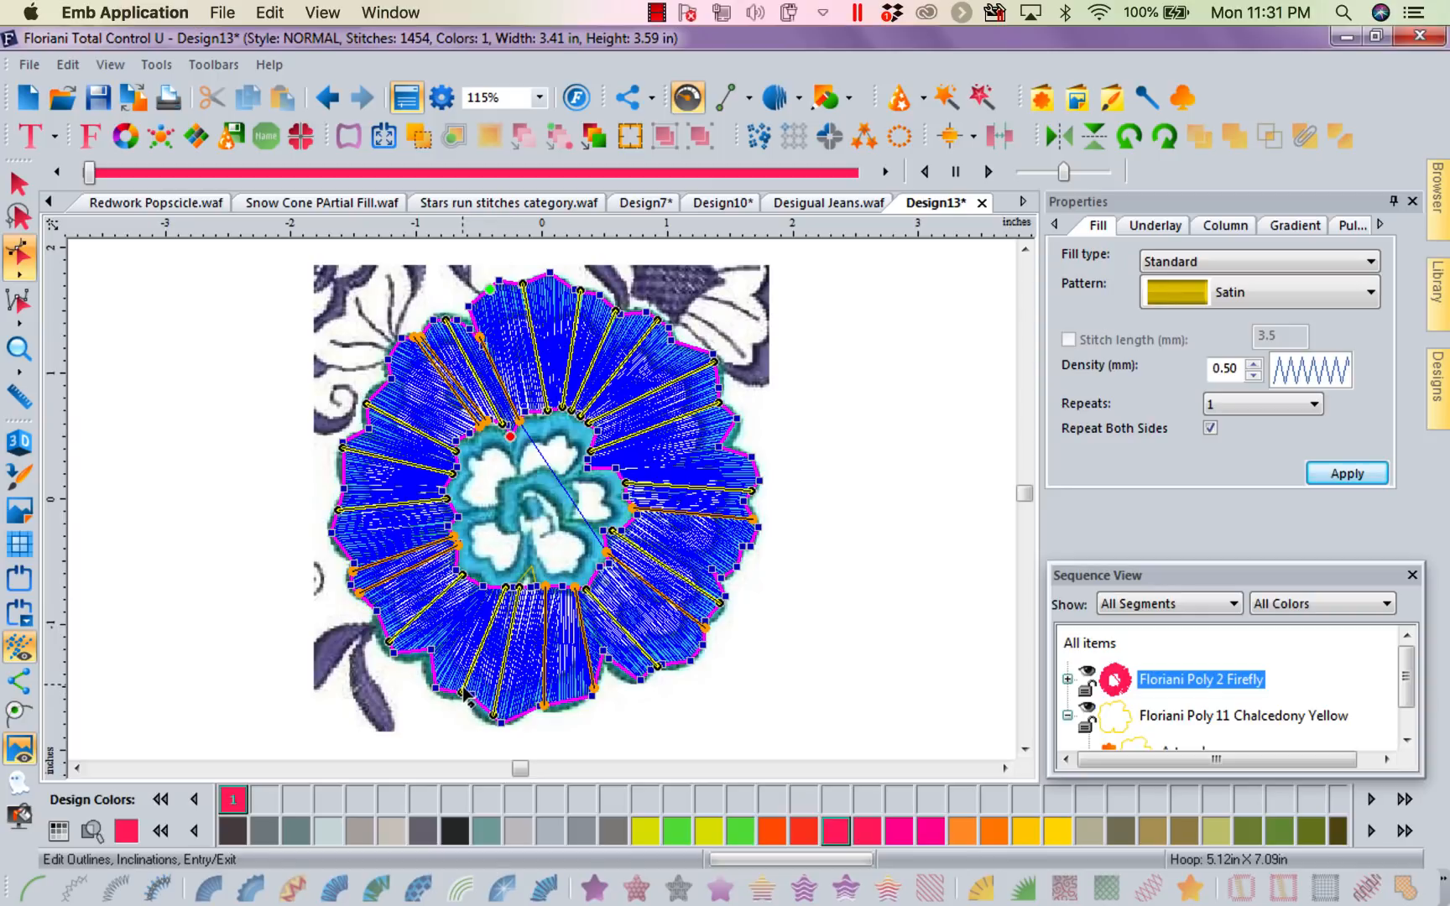
click(468, 590)
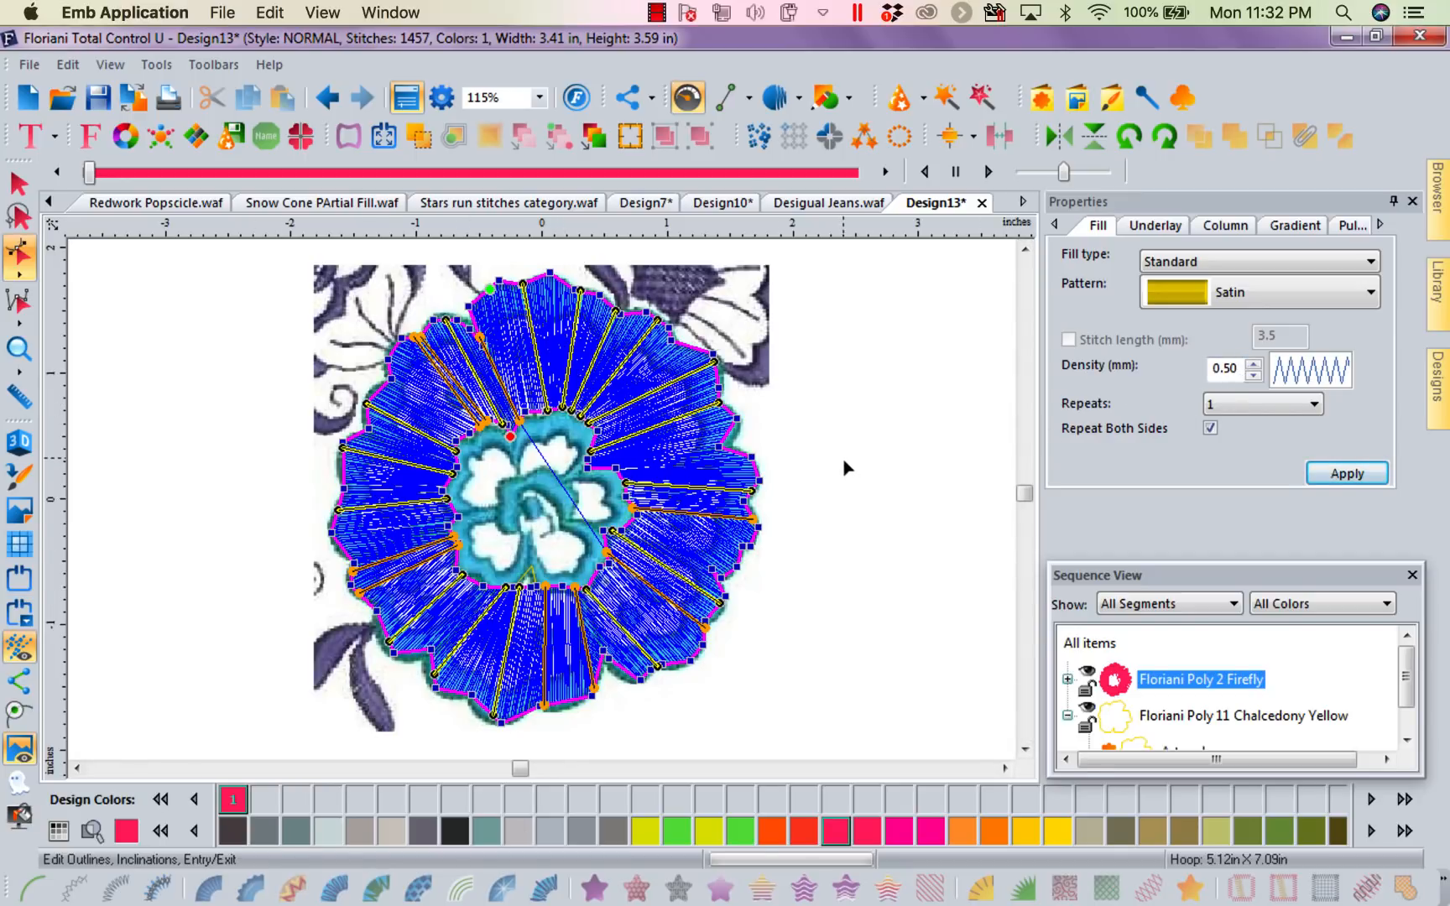
Step: Finish editing the Firefly satin flower and select the Chalcedony Yellow inner flower outline in the sequence
key(Escape)
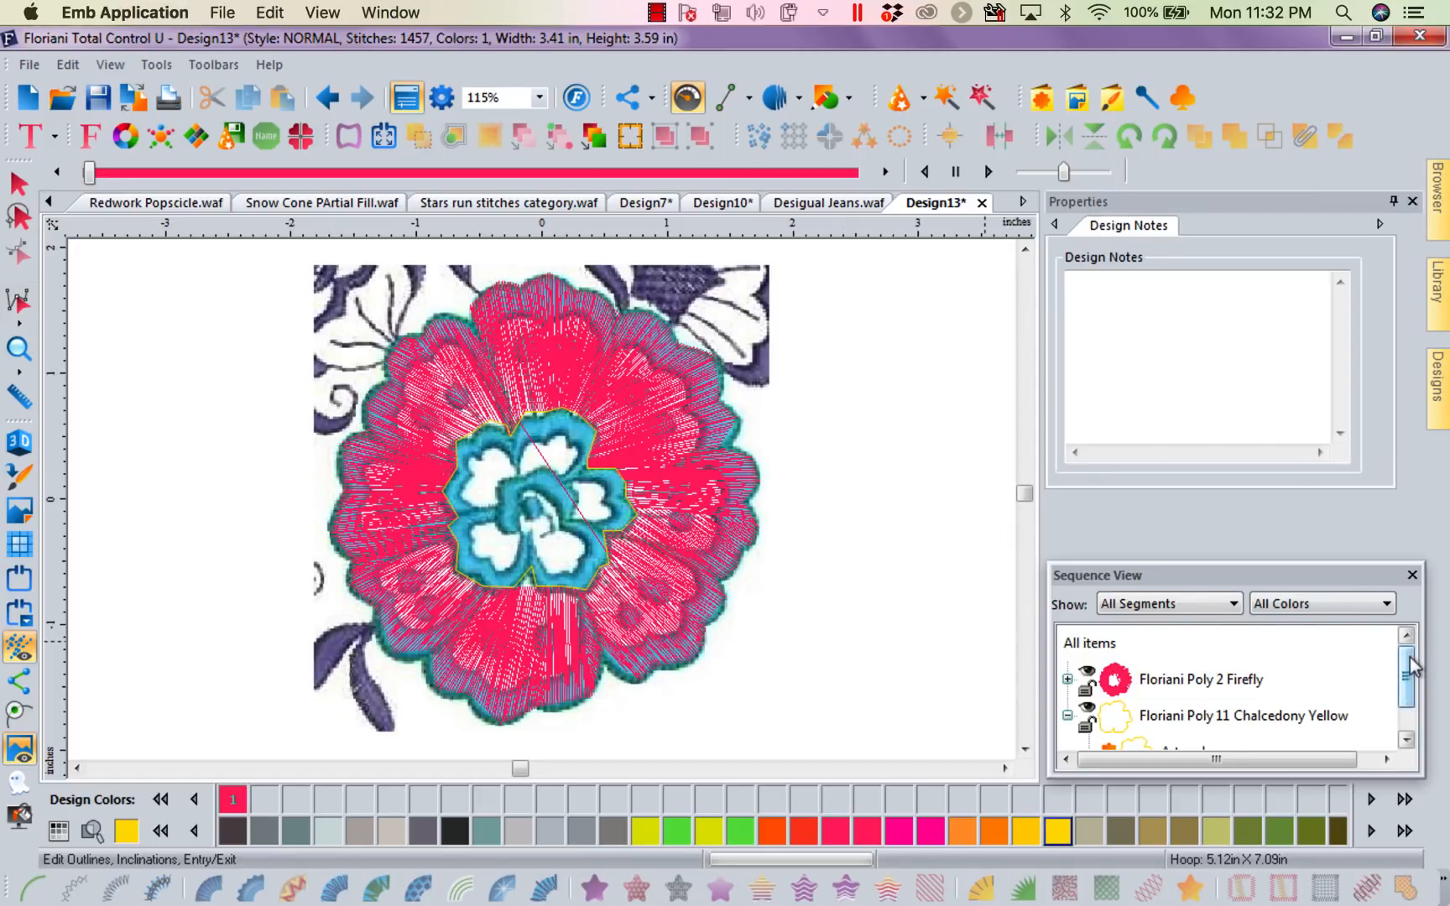
drag(1407, 671, 1433, 747)
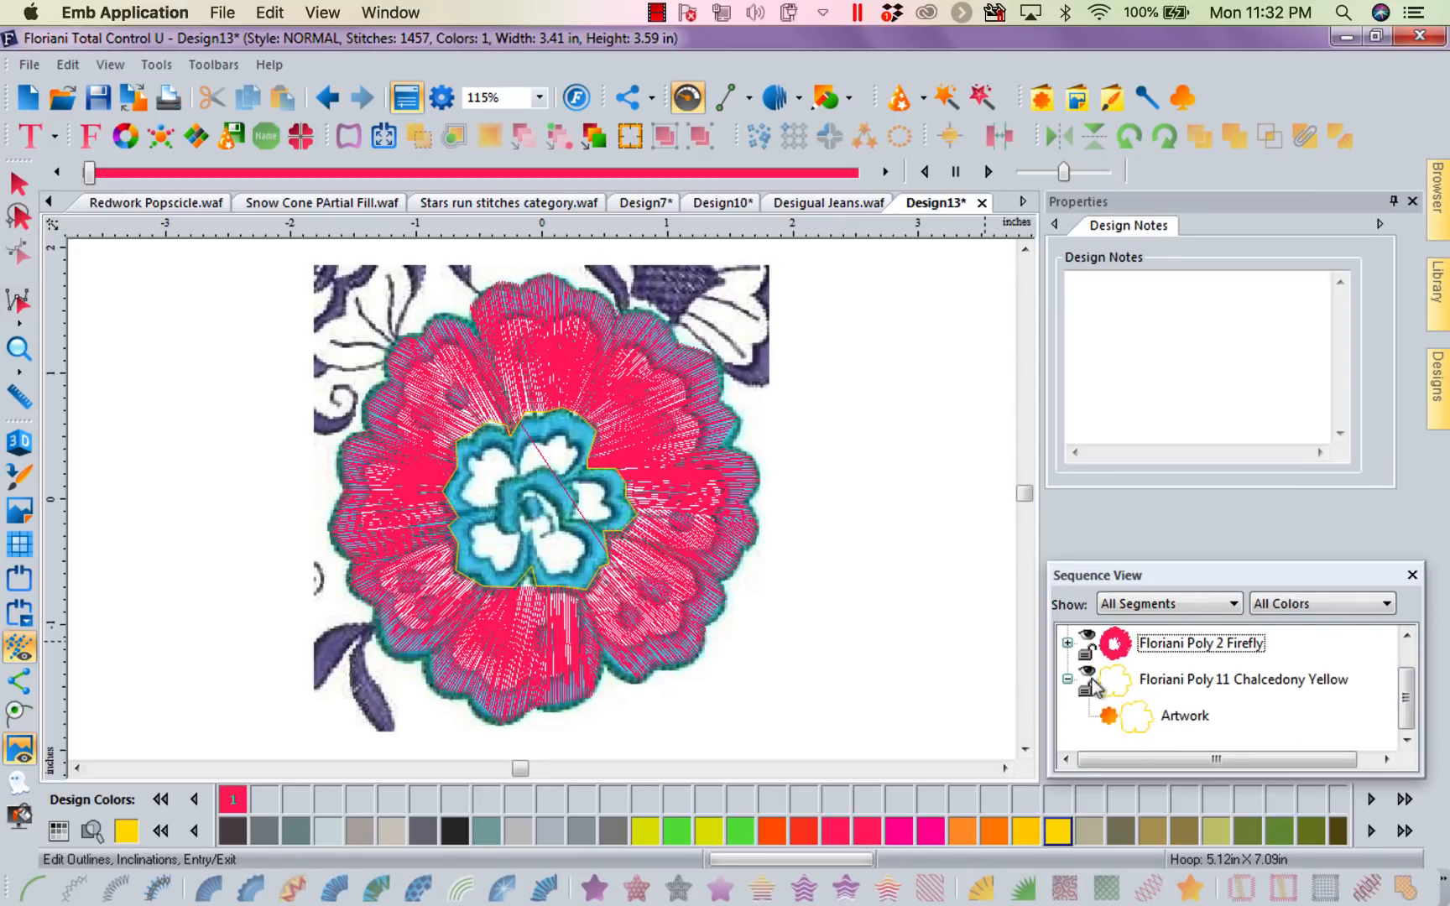
click(1175, 681)
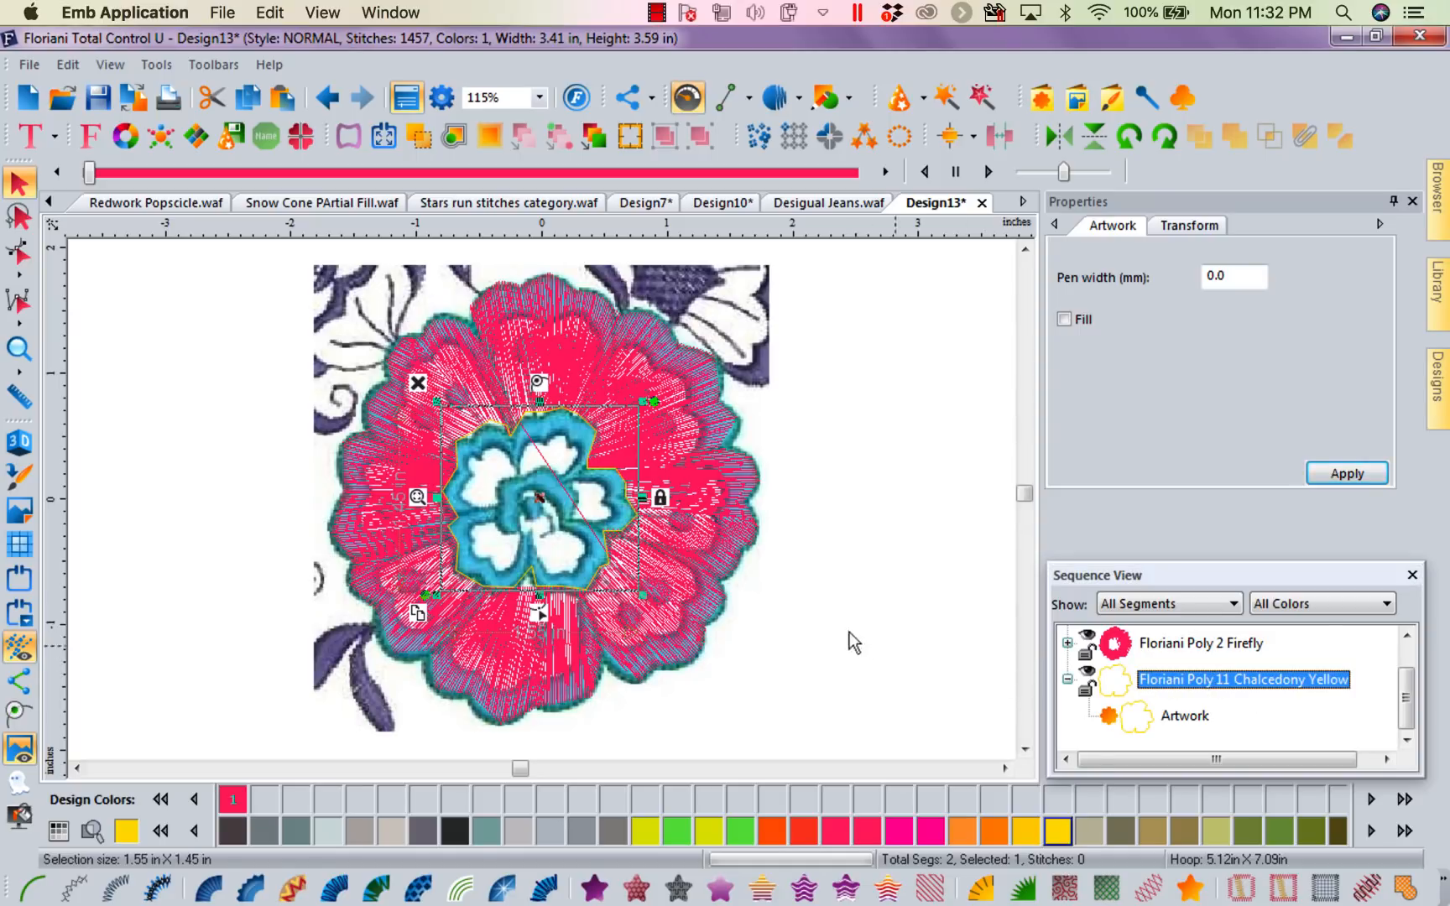
Step: Trace a closed artwork path around the swirl at the centre of the inner flower
click(732, 99)
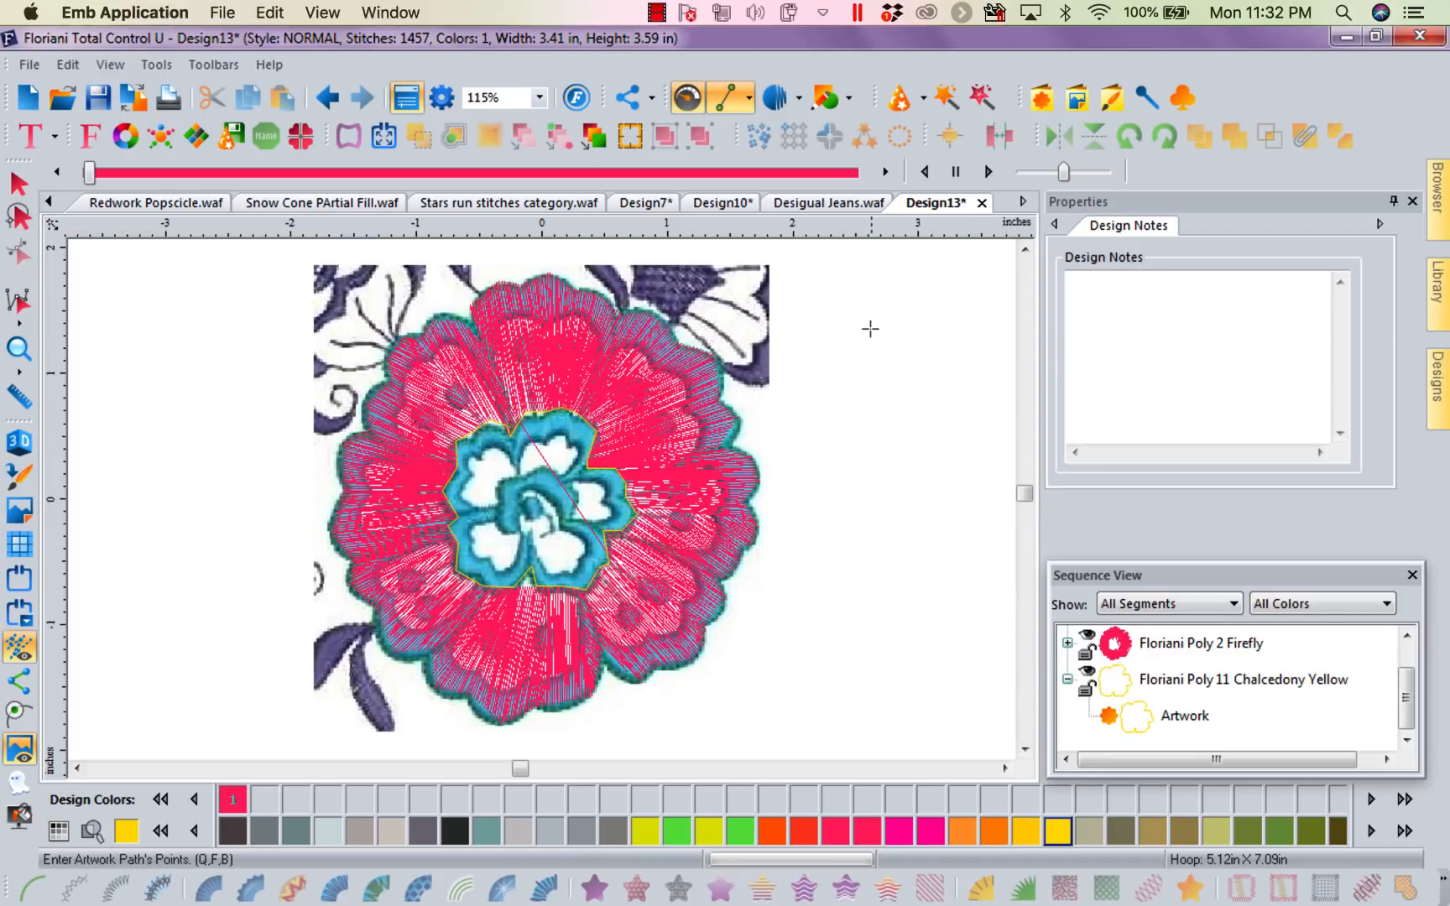
click(816, 103)
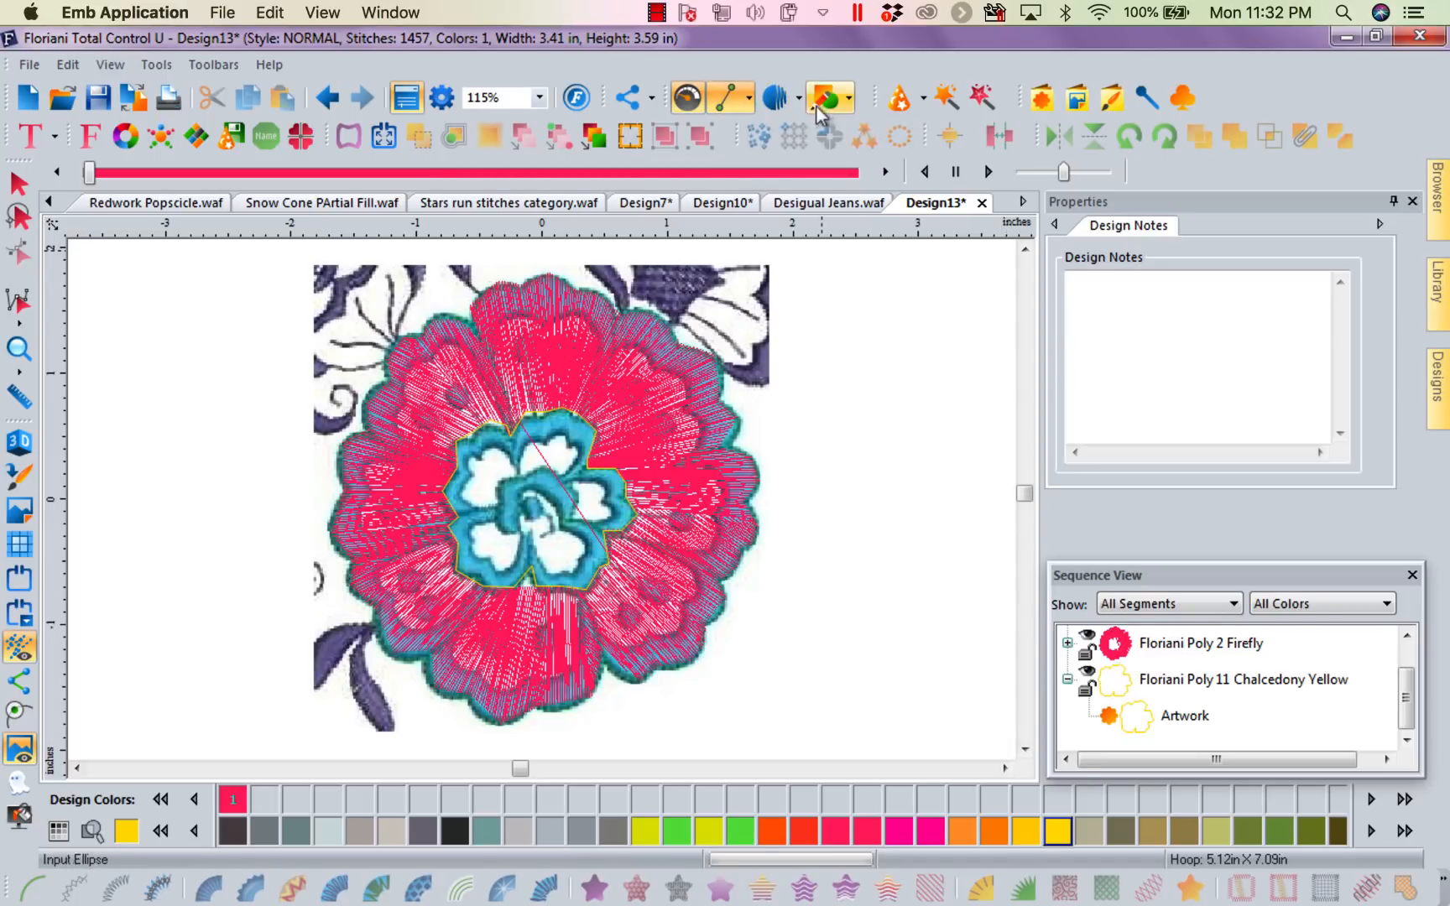
click(747, 99)
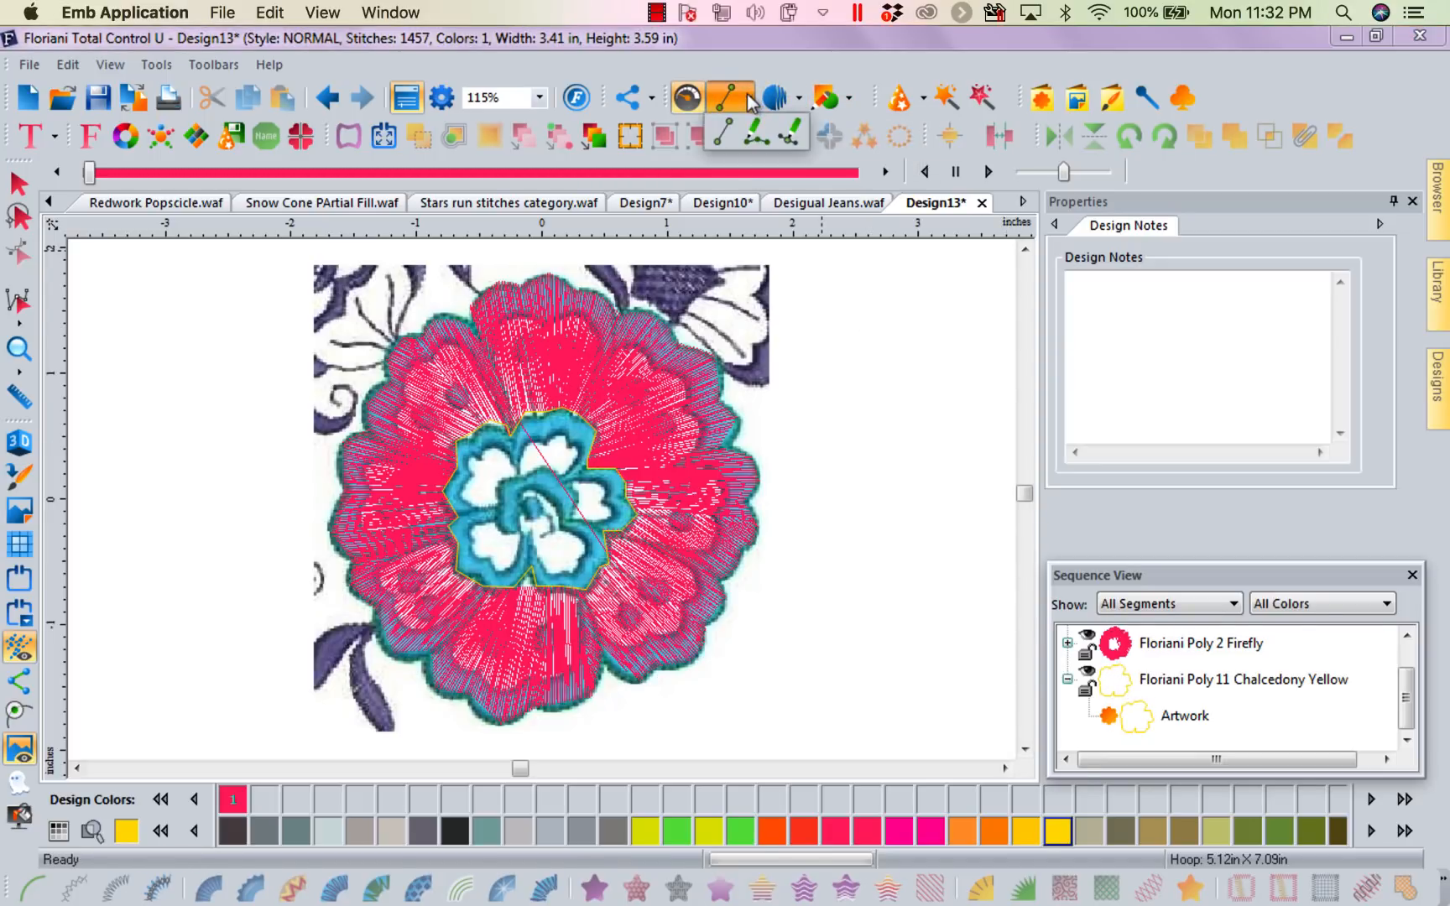
click(724, 133)
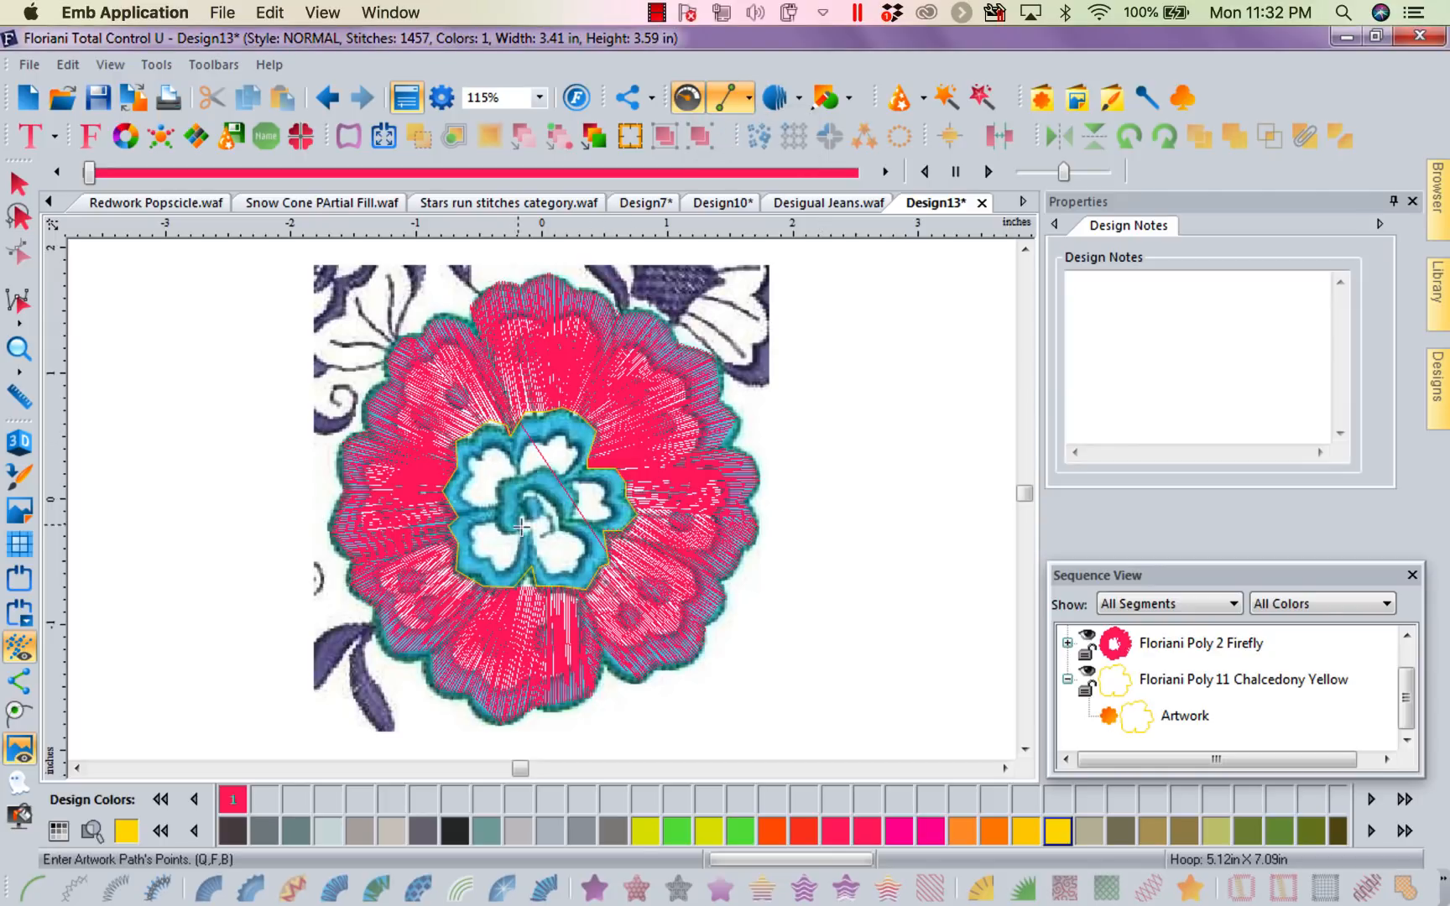
click(520, 530)
click(498, 521)
click(498, 480)
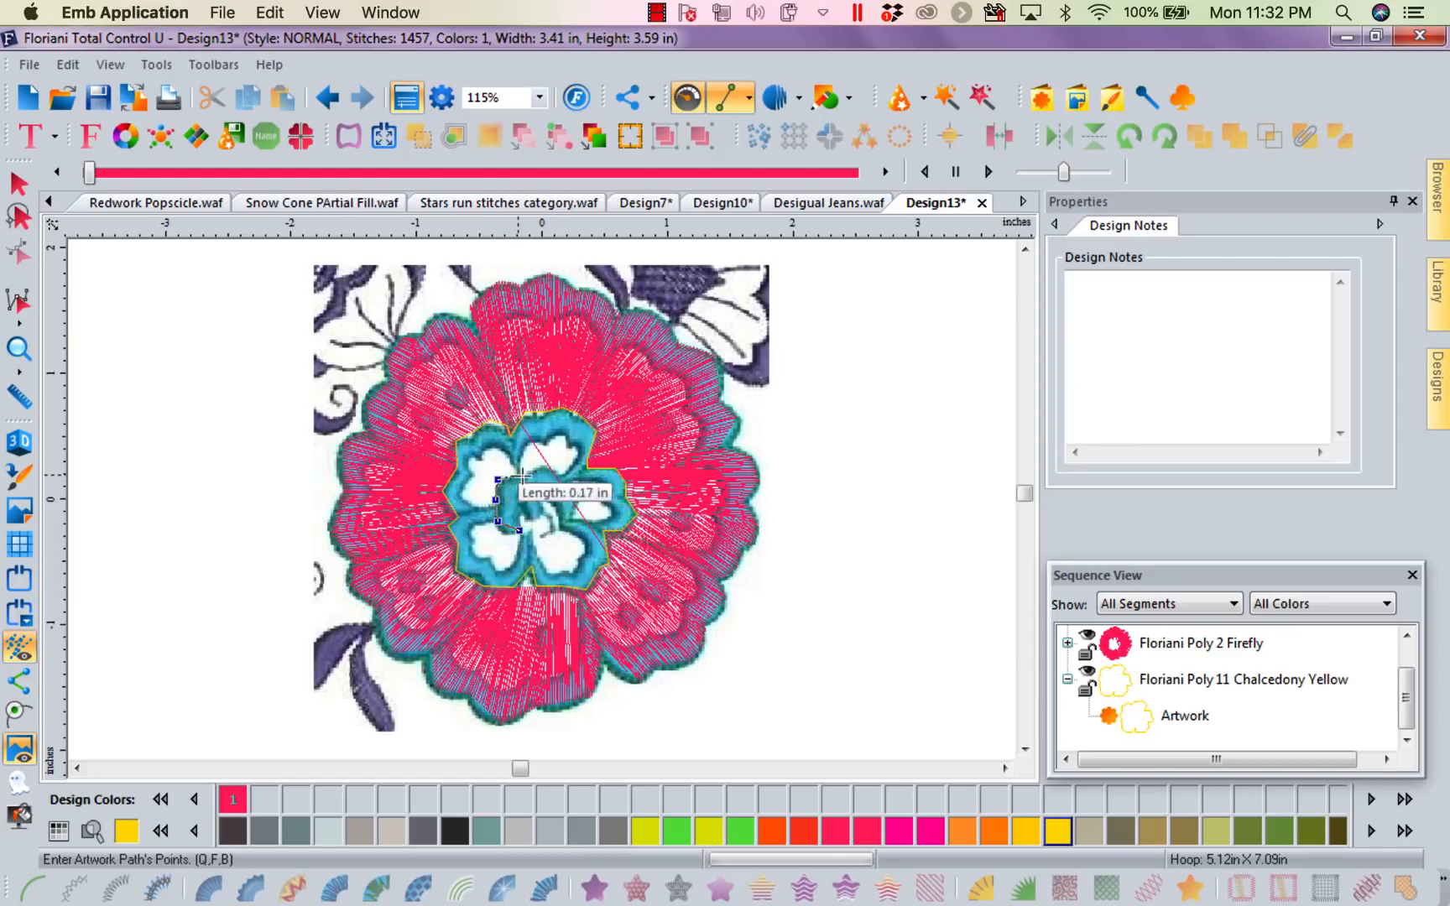
click(523, 475)
click(544, 460)
click(570, 477)
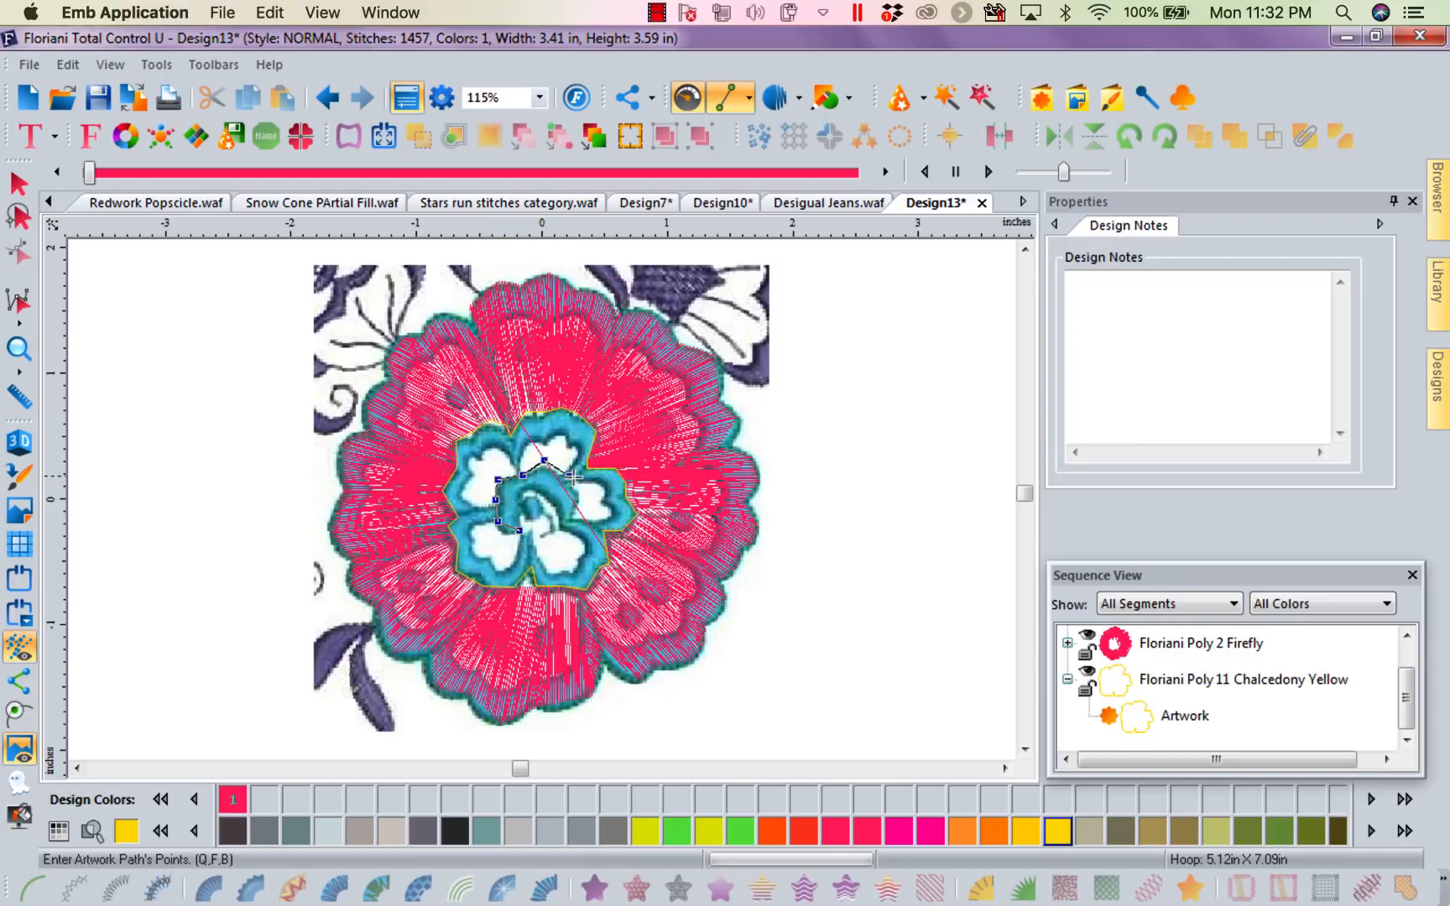
click(578, 503)
click(571, 522)
click(547, 536)
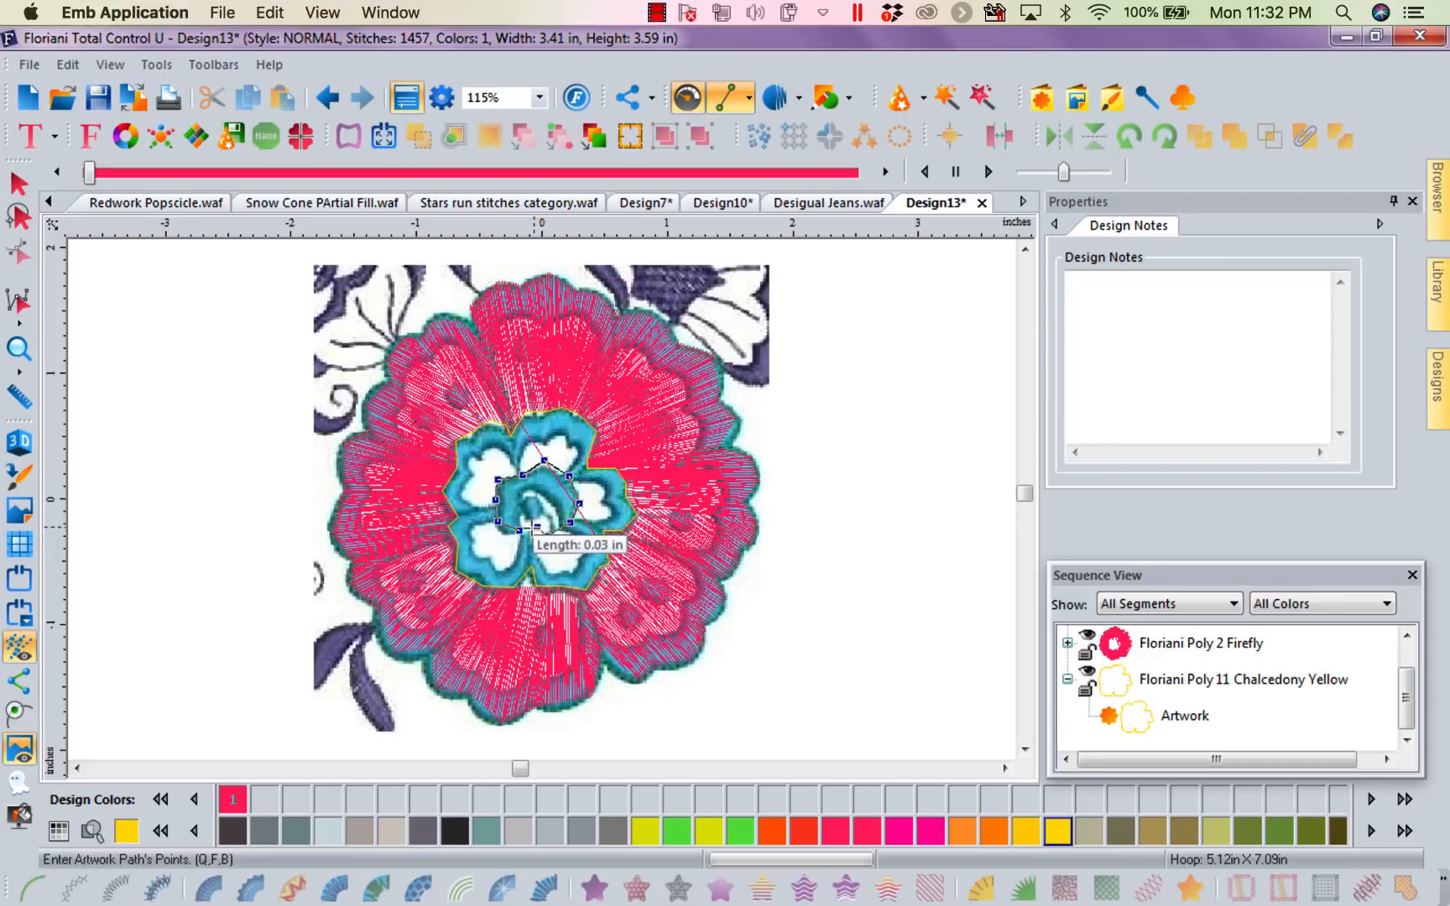
click(538, 527)
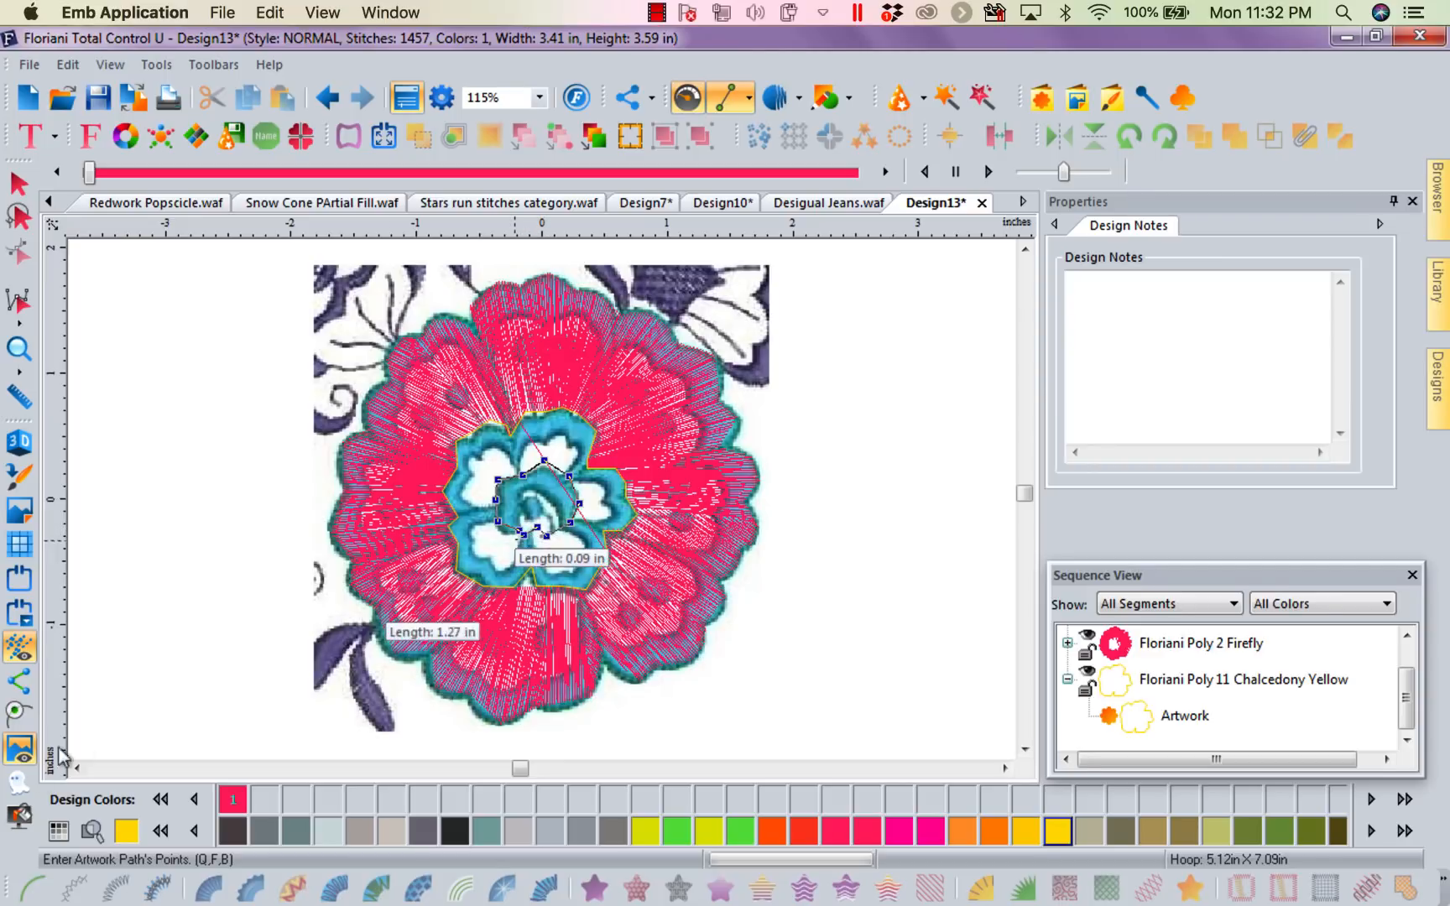
click(20, 713)
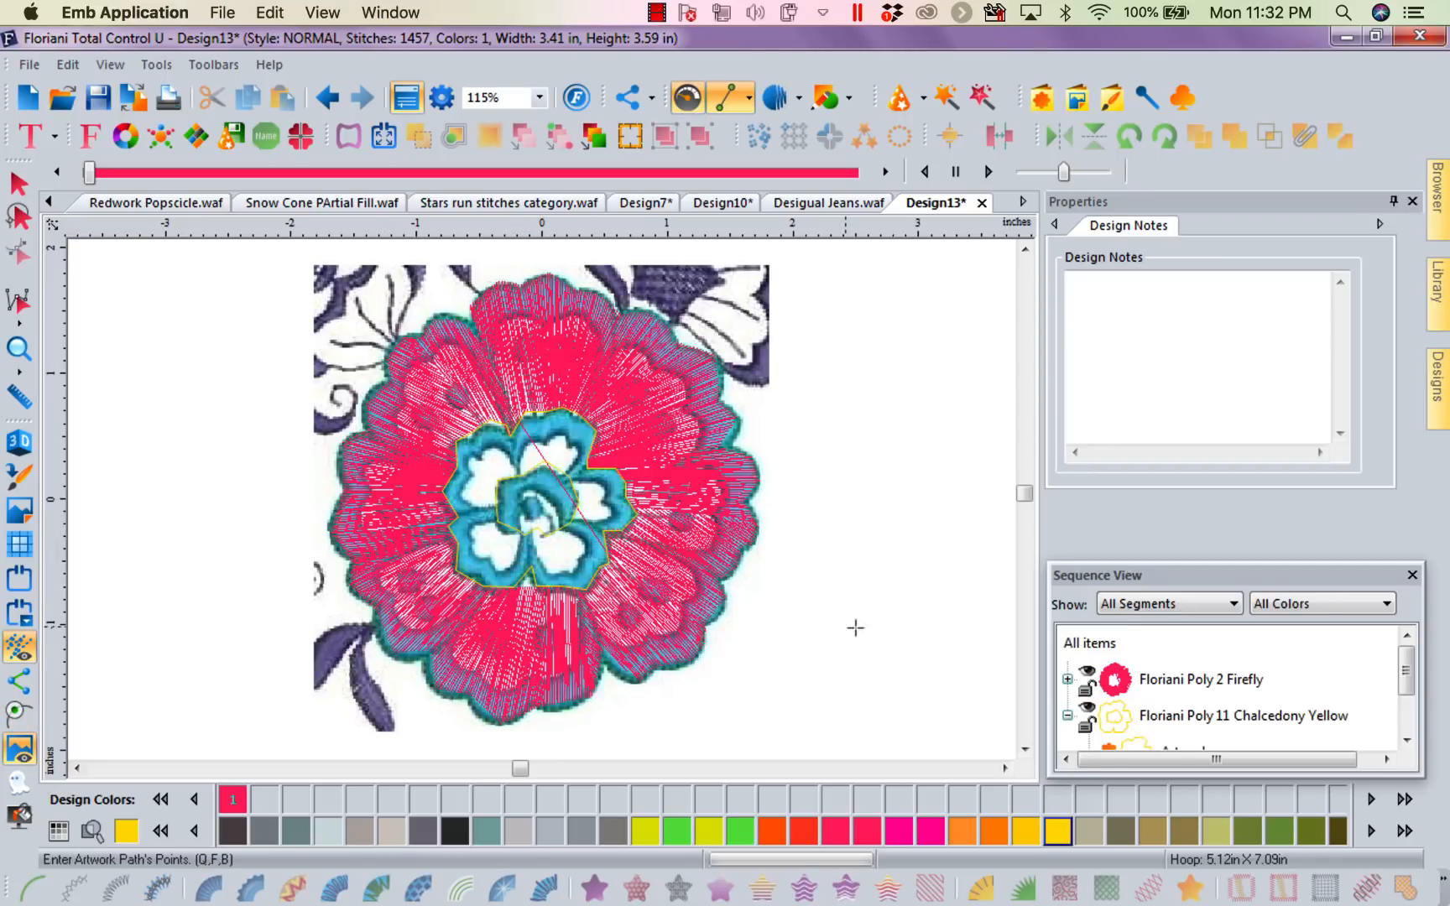
Step: Combine the two Chalcedony Yellow artwork outlines into a single shape
click(1408, 740)
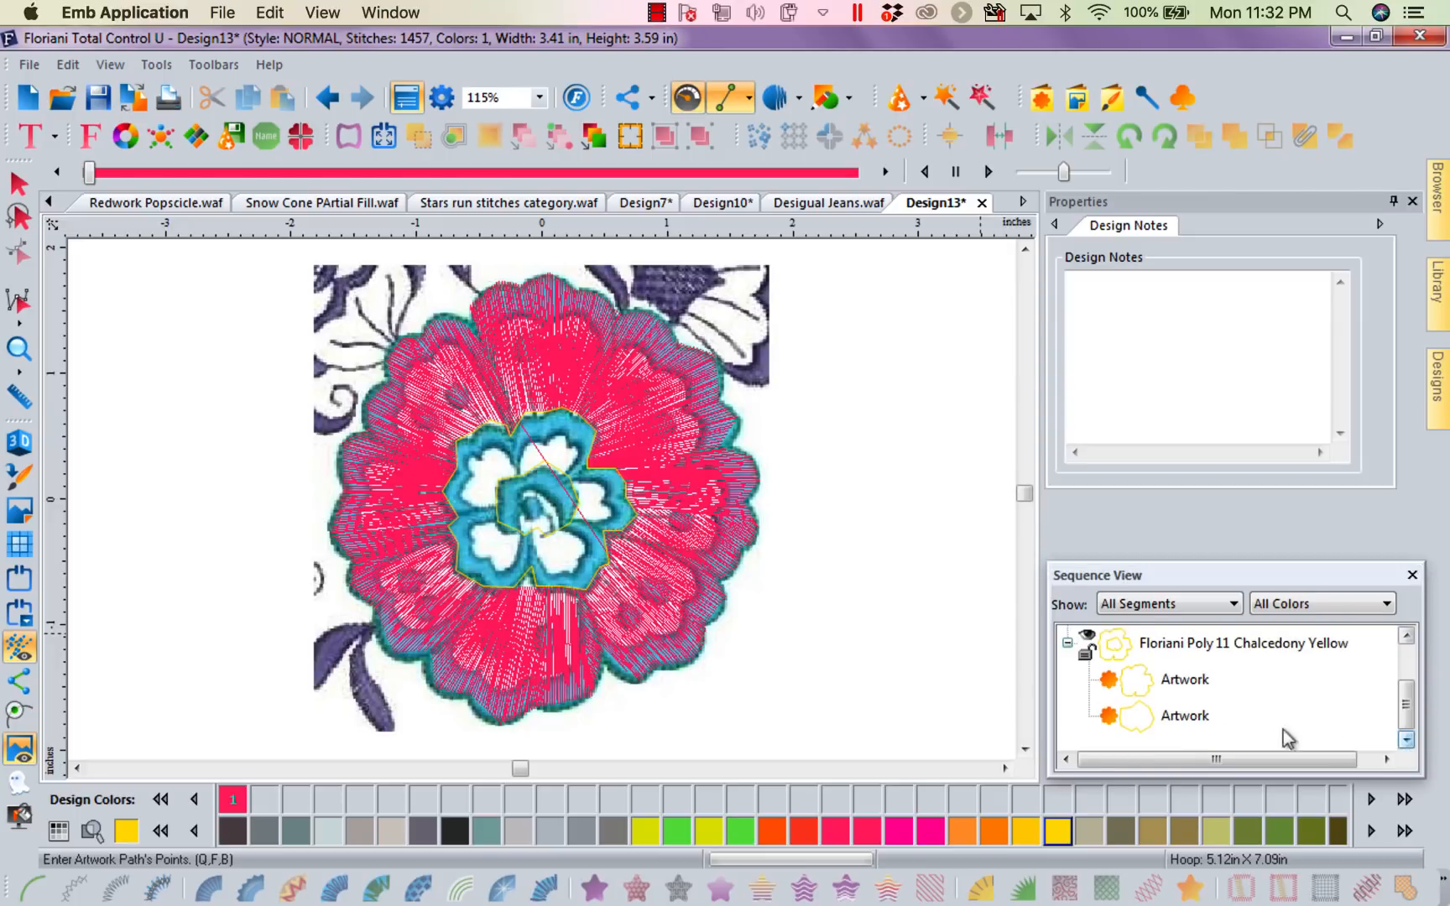
click(1189, 681)
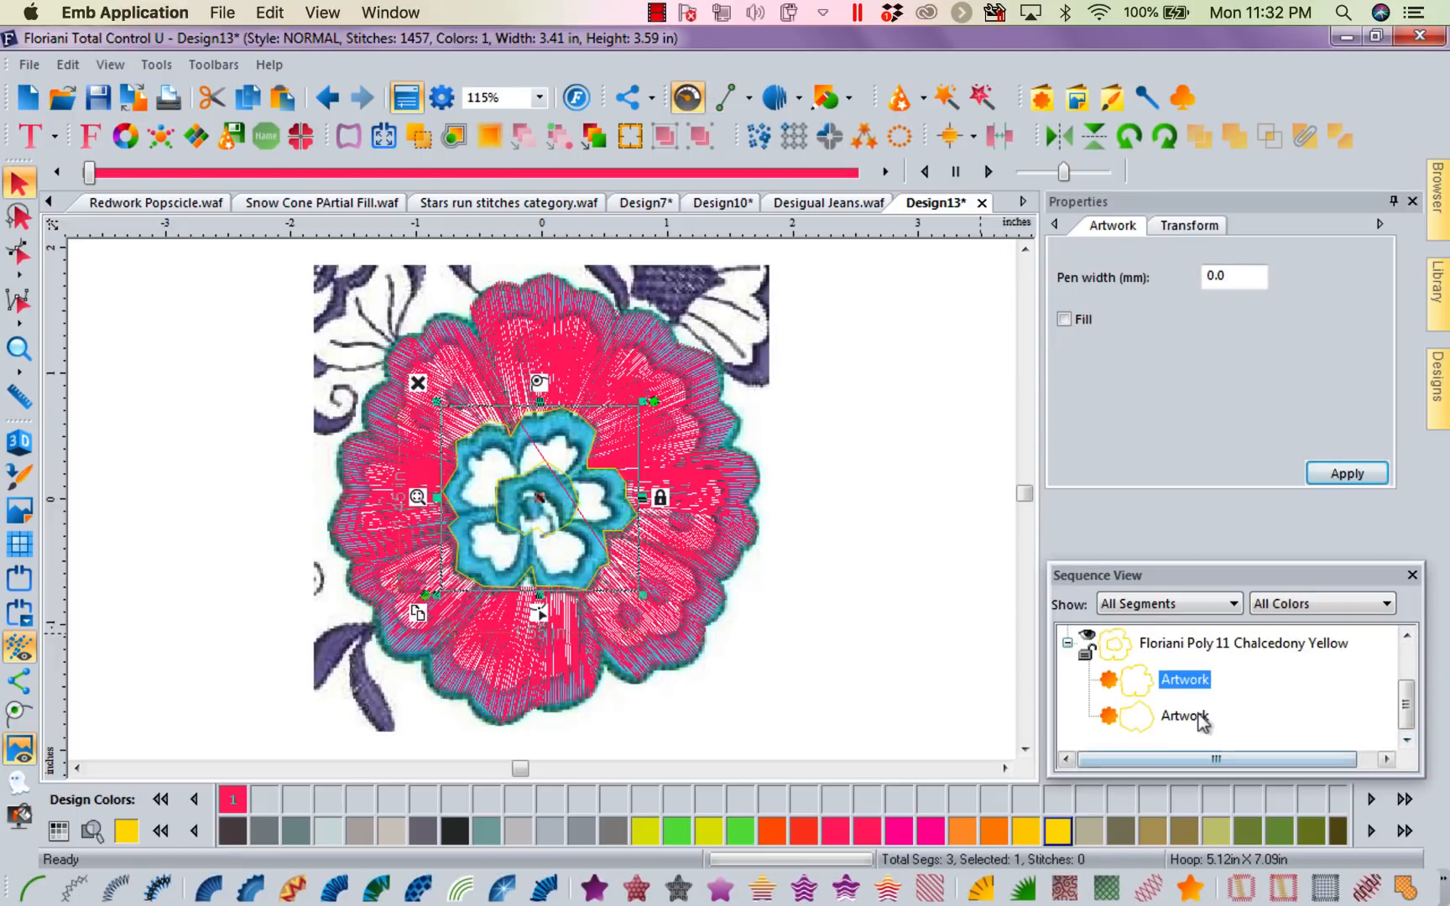
ctrl+click(1183, 716)
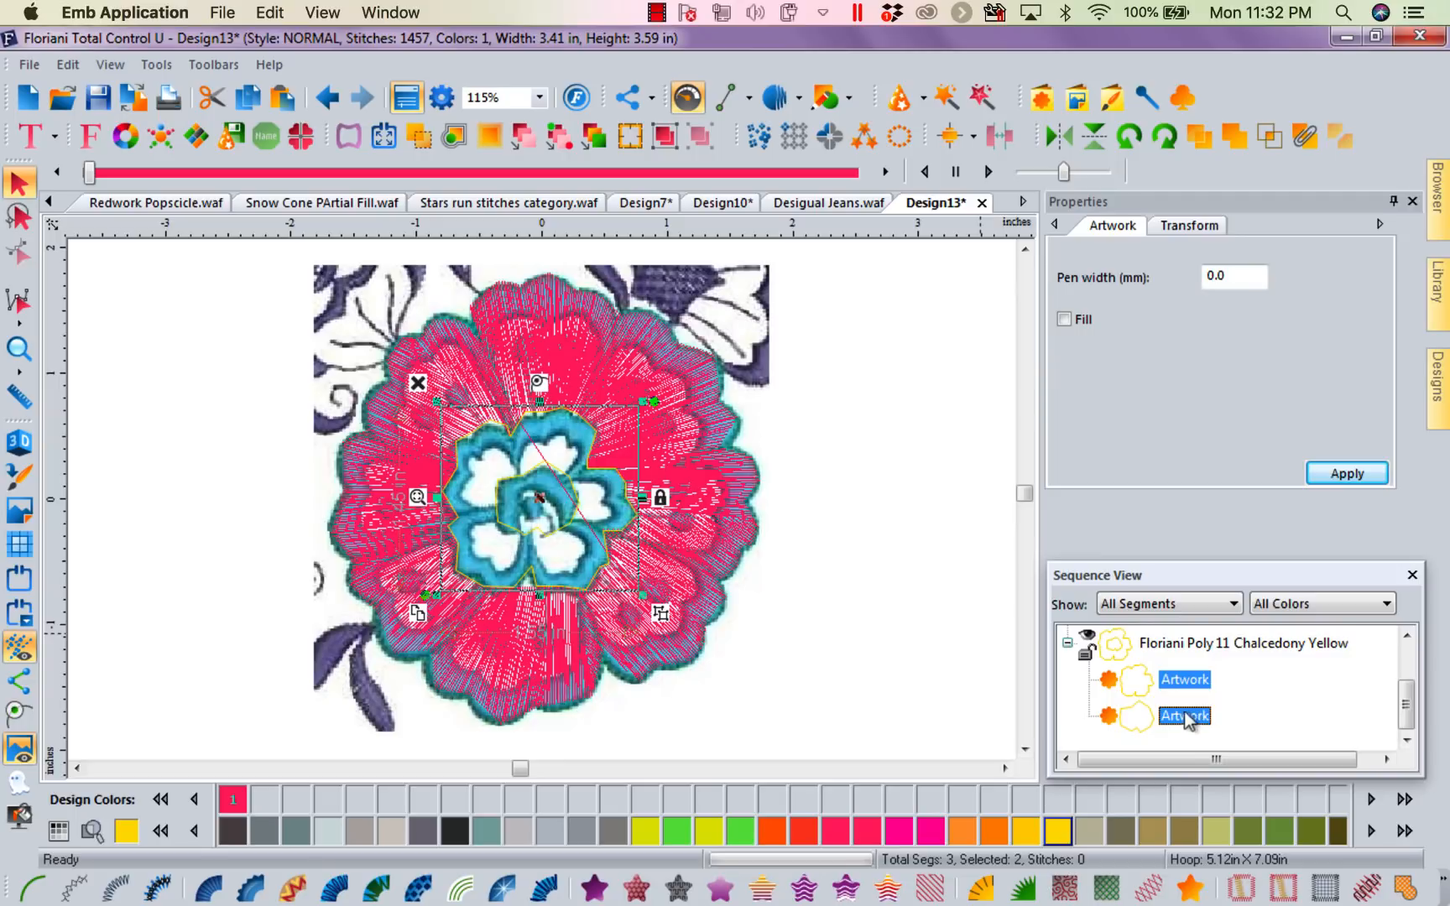
click(1303, 138)
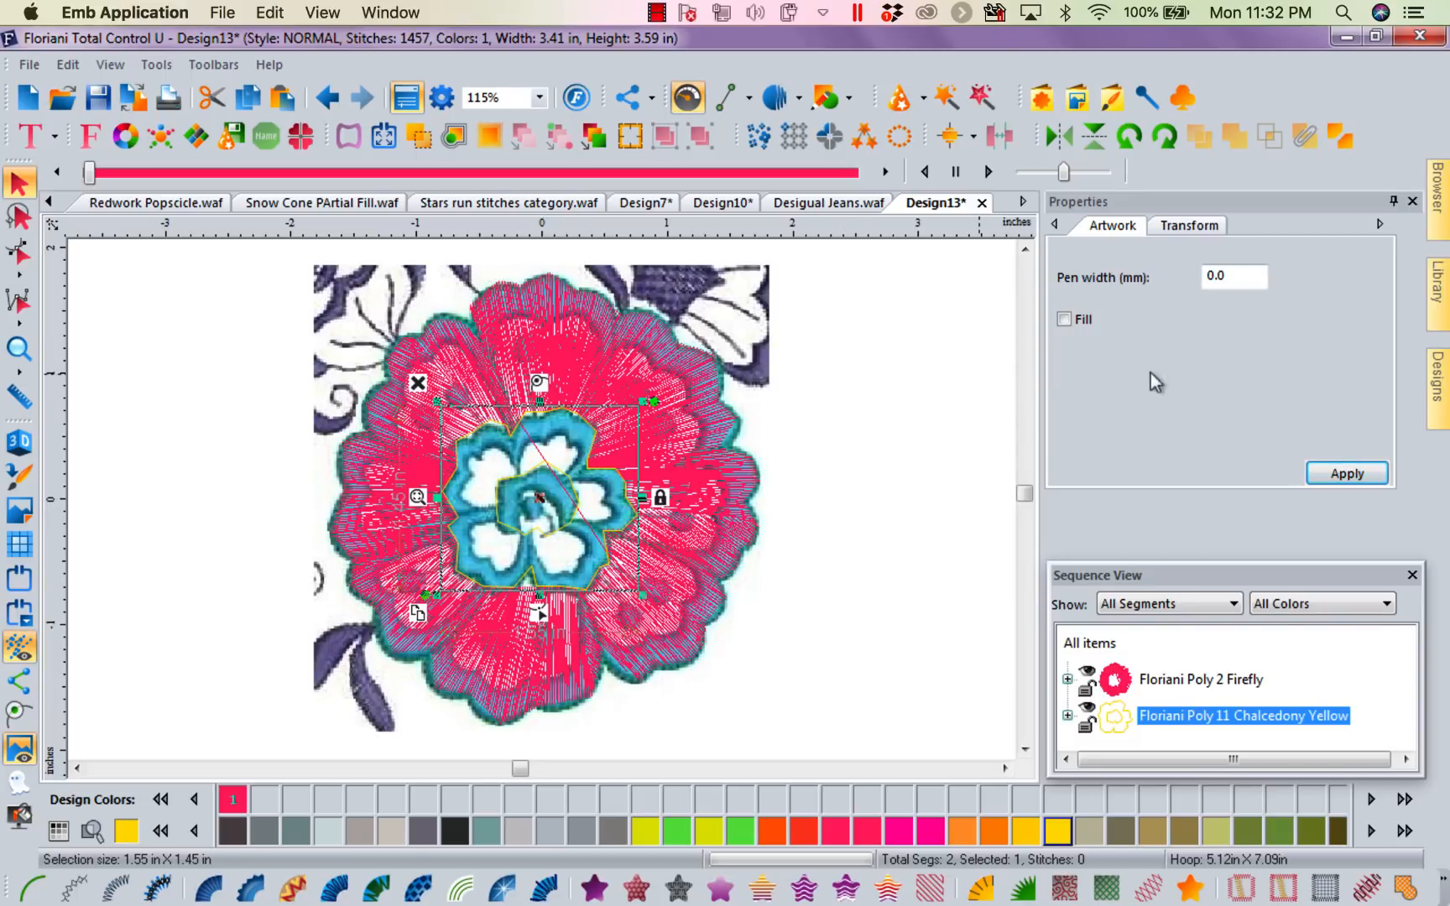
Step: Turn on Fill for the combined yellow artwork and convert it to a satin shape
click(1064, 320)
click(1347, 475)
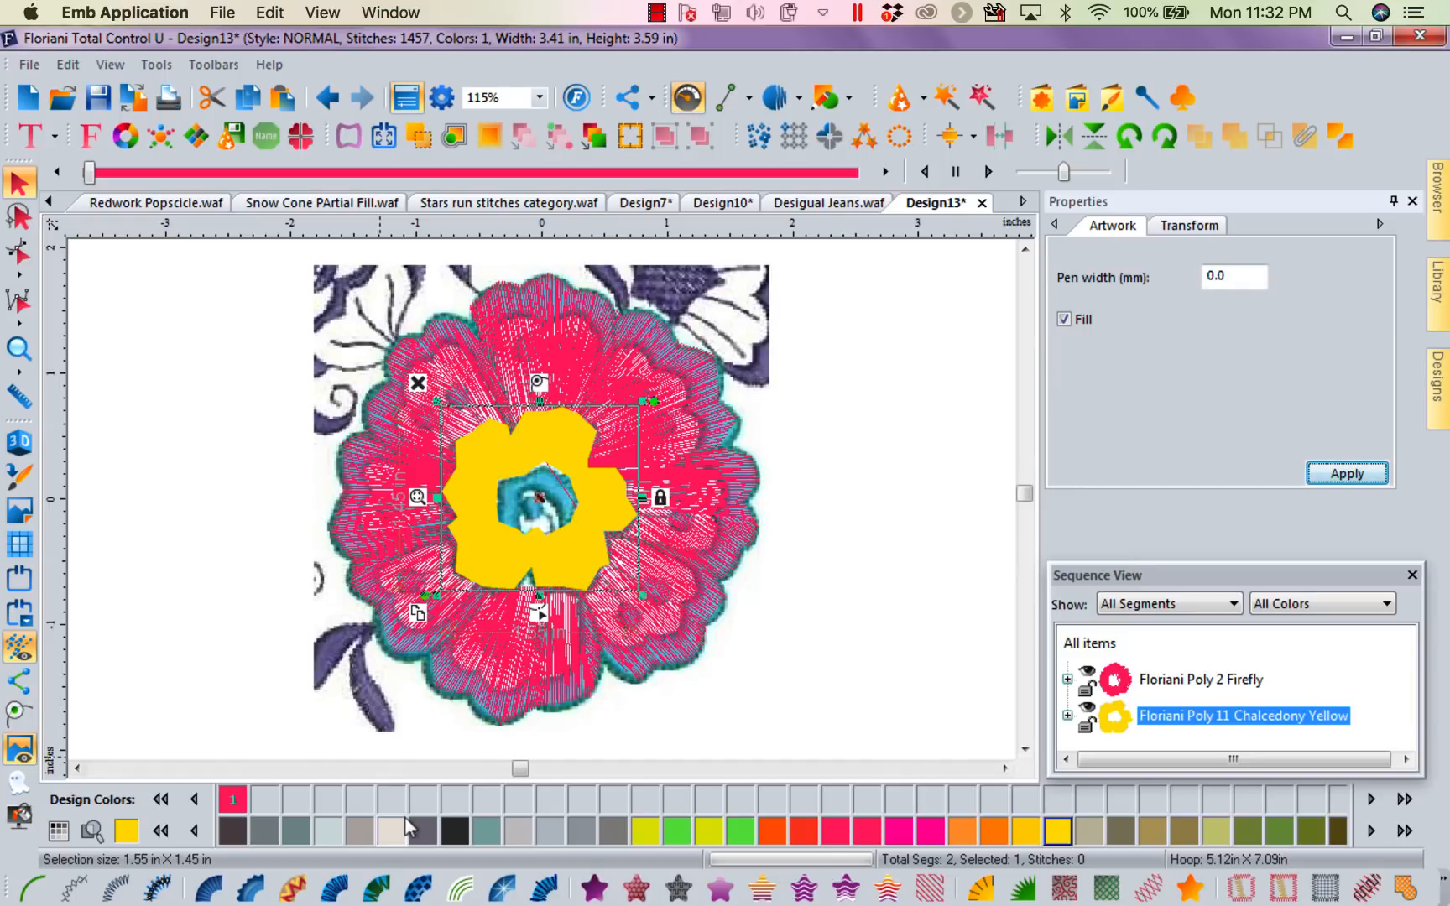
click(546, 886)
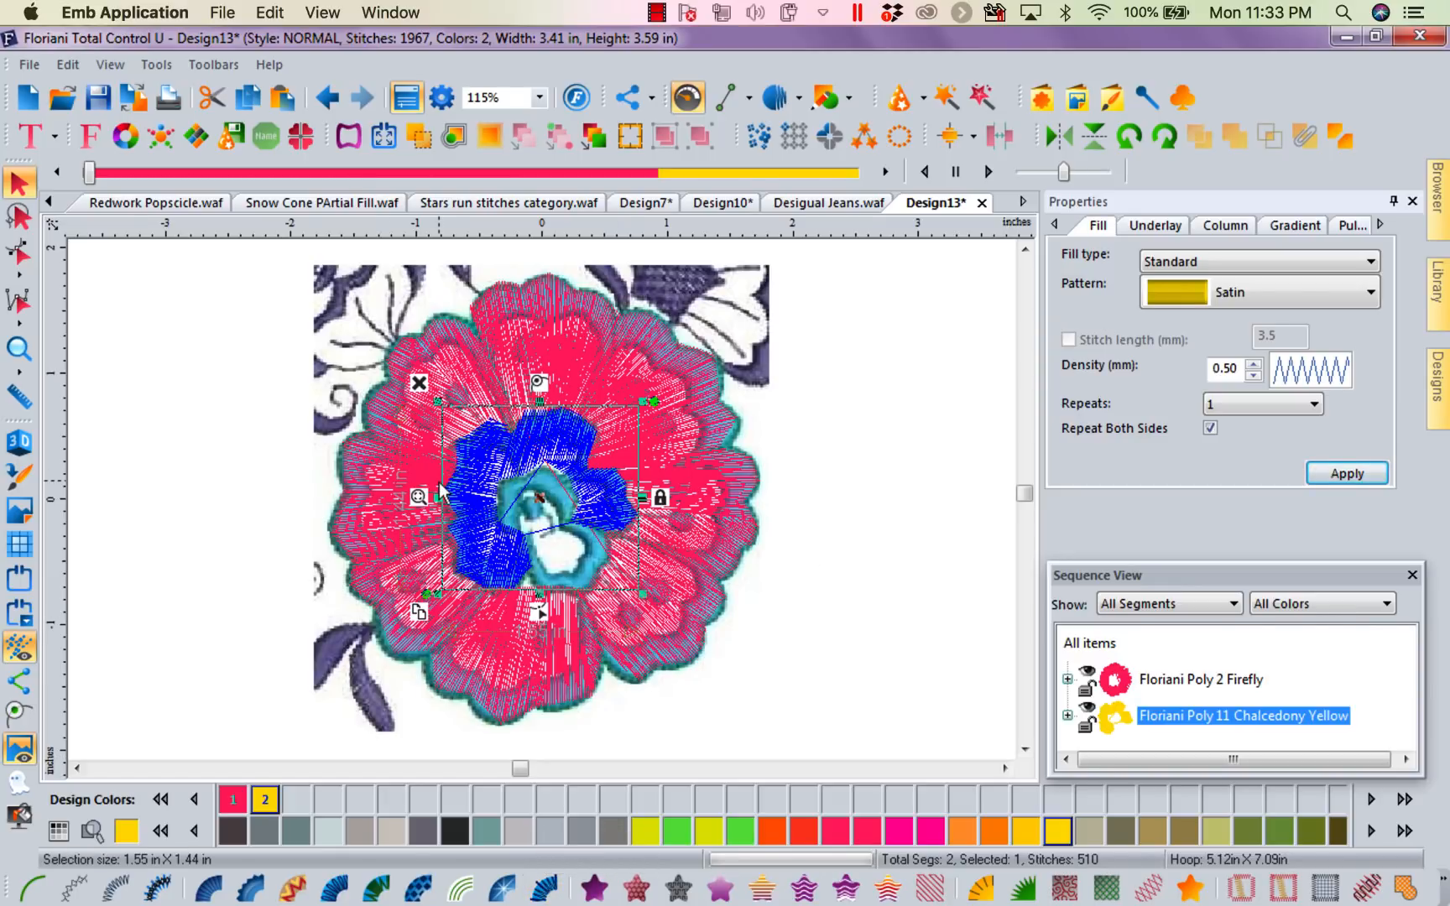
Step: Open the yellow satin shape for outline and inclination editing and redirect the split lines of its bottom and top petals outward
click(20, 259)
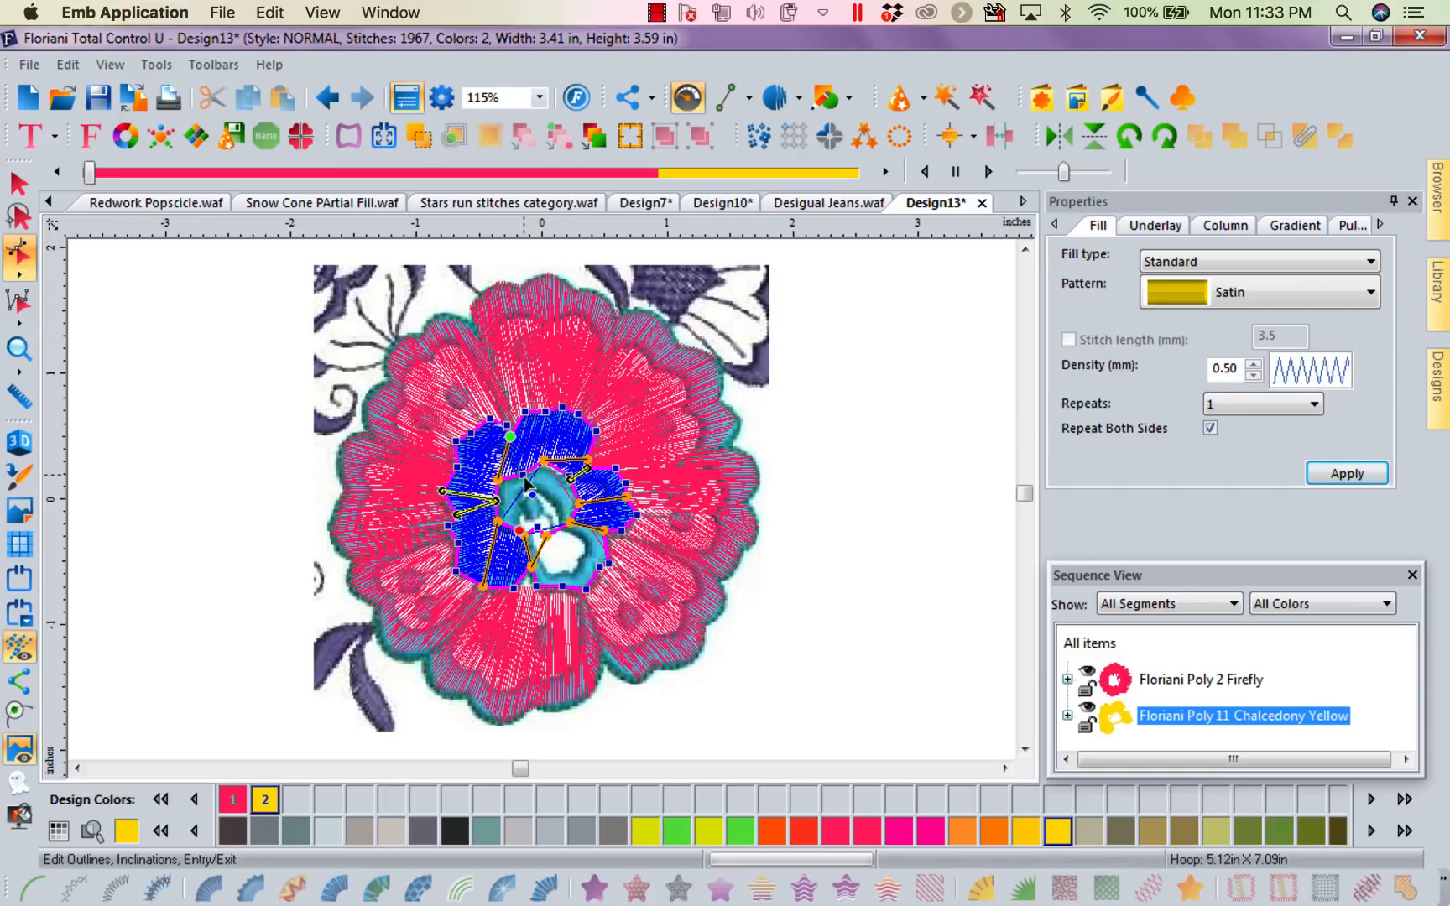
drag(532, 564, 593, 576)
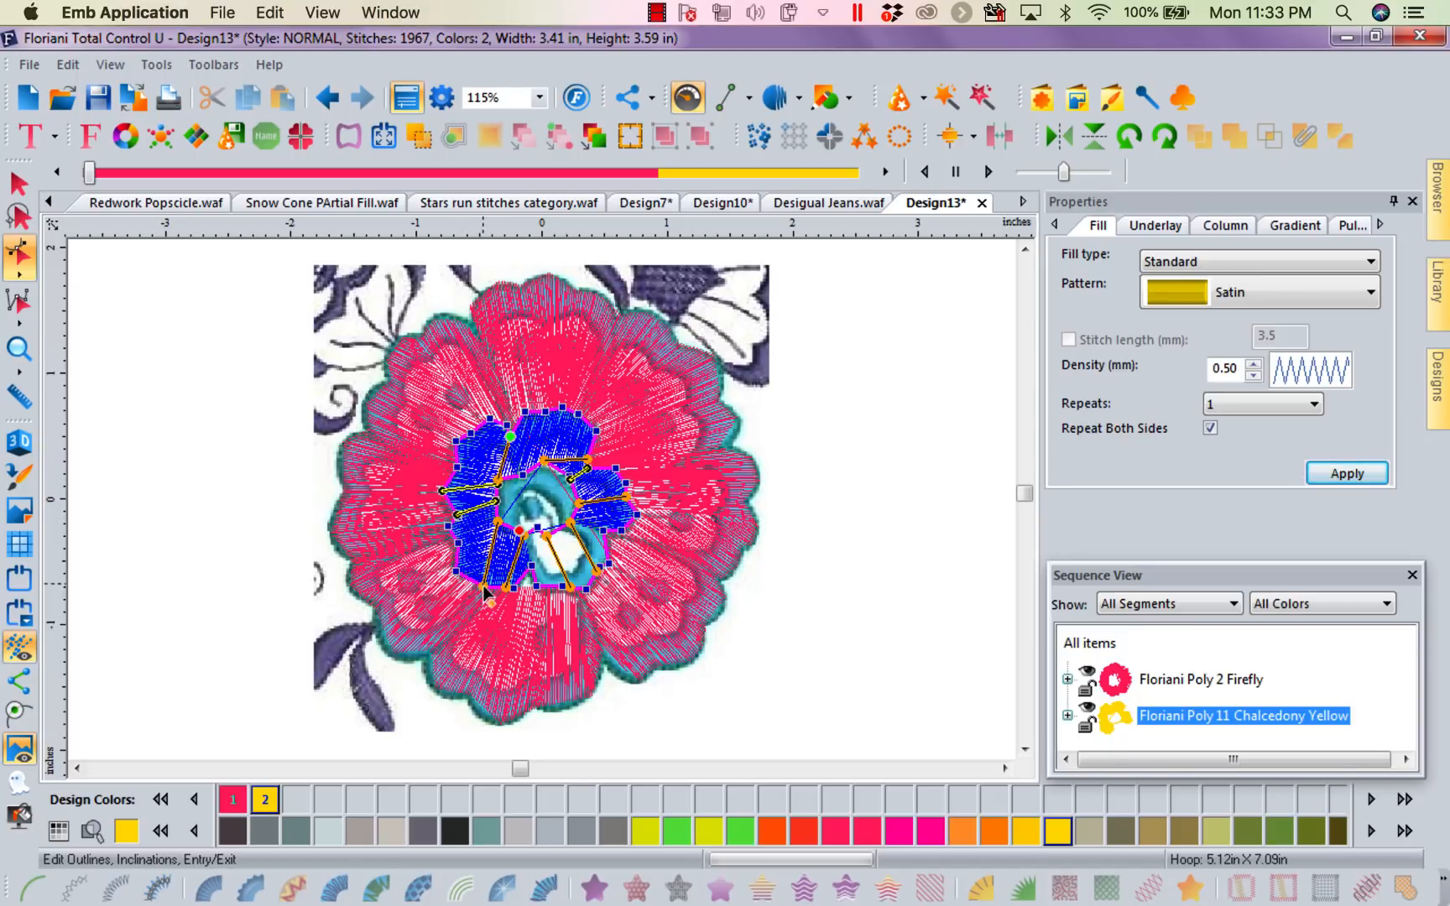
click(456, 560)
drag(584, 465, 545, 413)
Step: Isolate the yellow shape's inclination lines, fan the two on its left side outward and regenerate the stitches
right_click(507, 438)
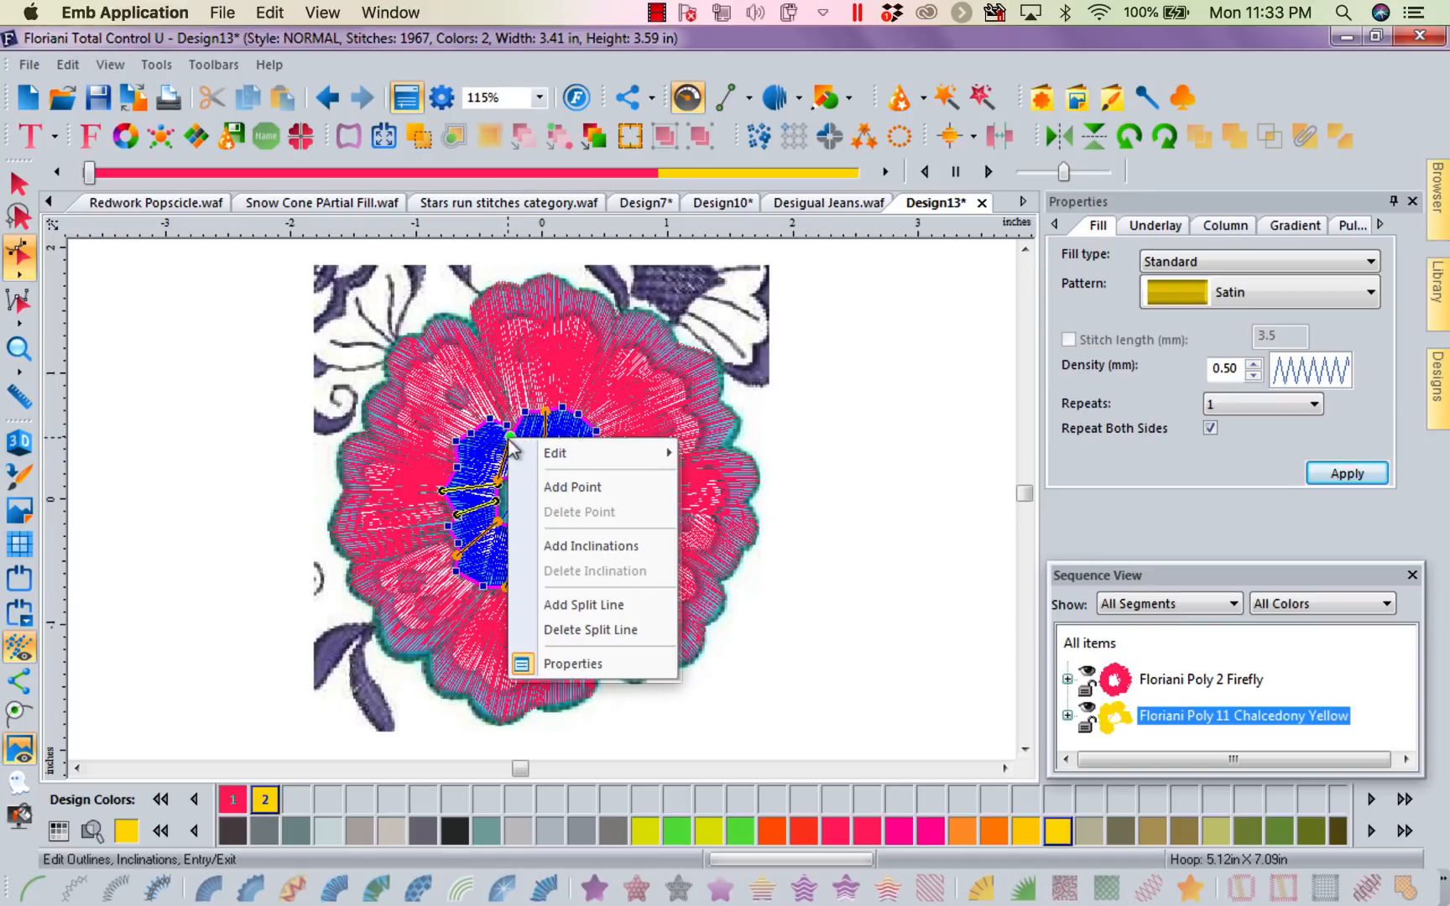
mouse_move(575, 454)
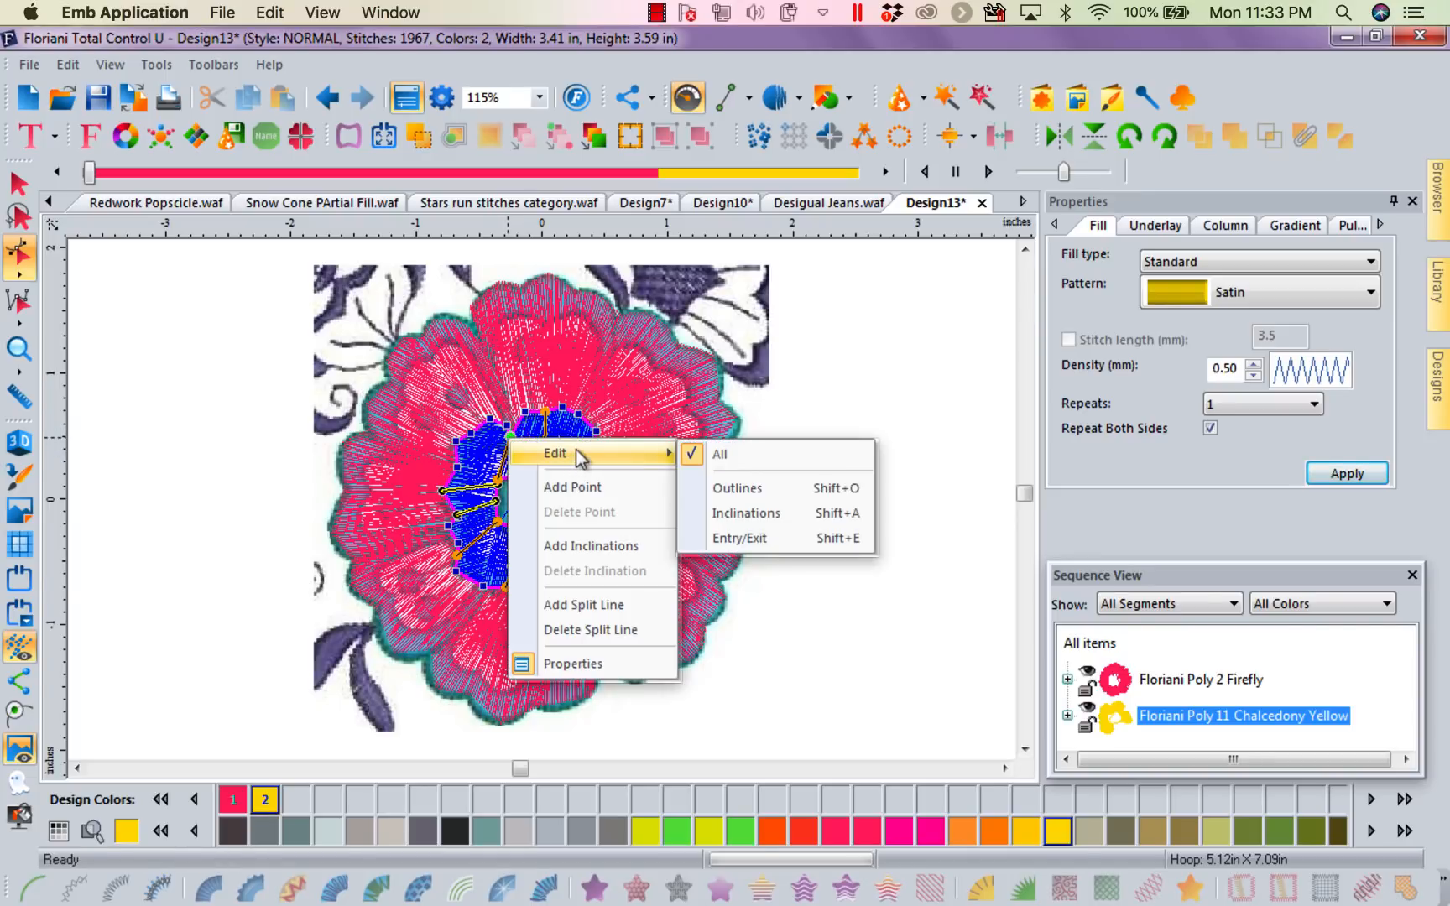
click(736, 511)
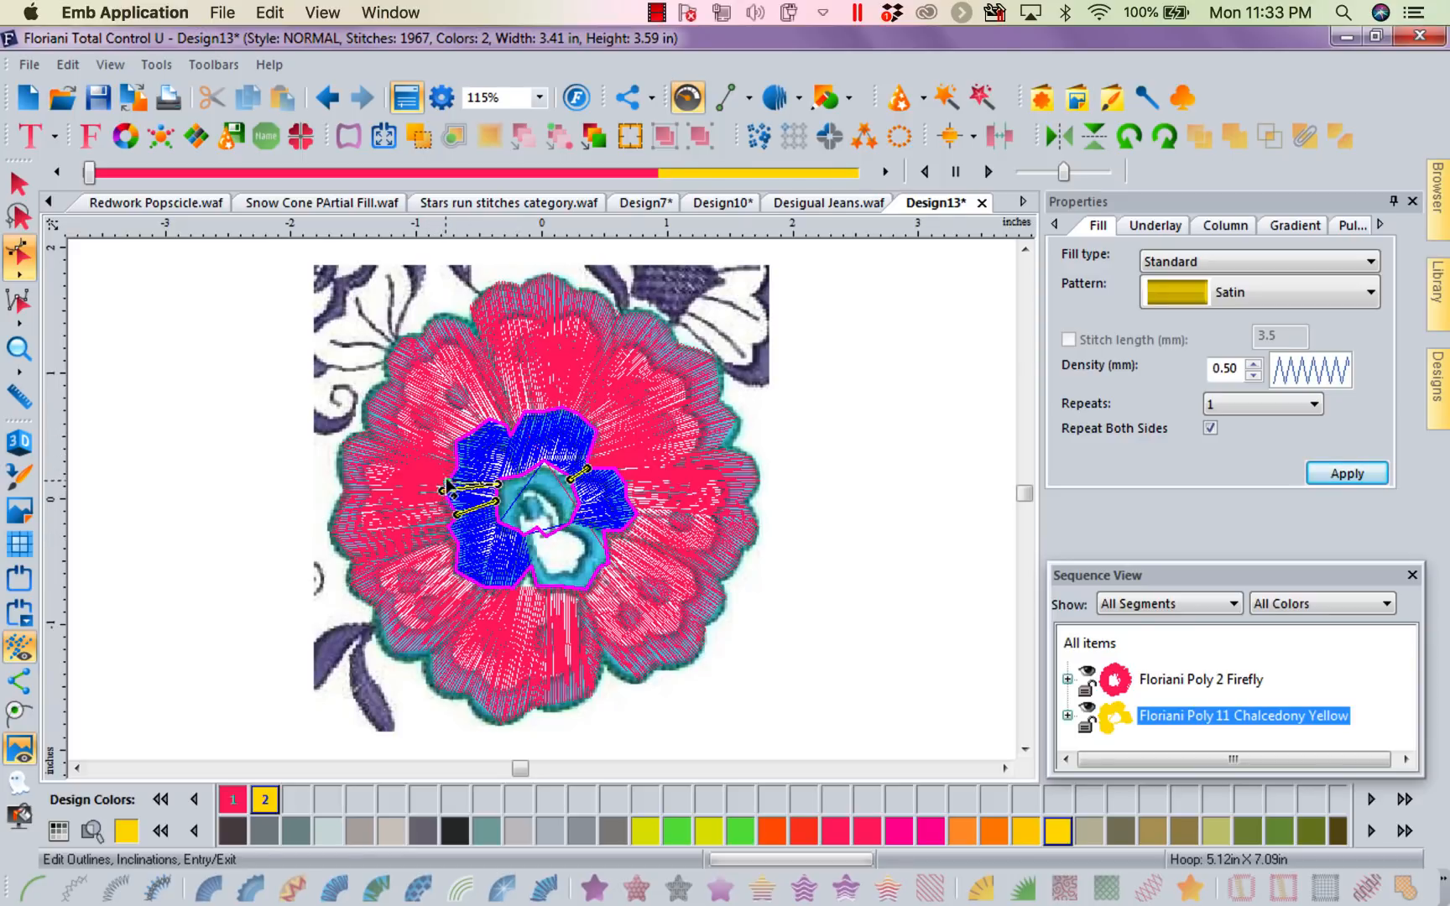
drag(443, 489, 471, 431)
drag(456, 514, 447, 501)
key(Return)
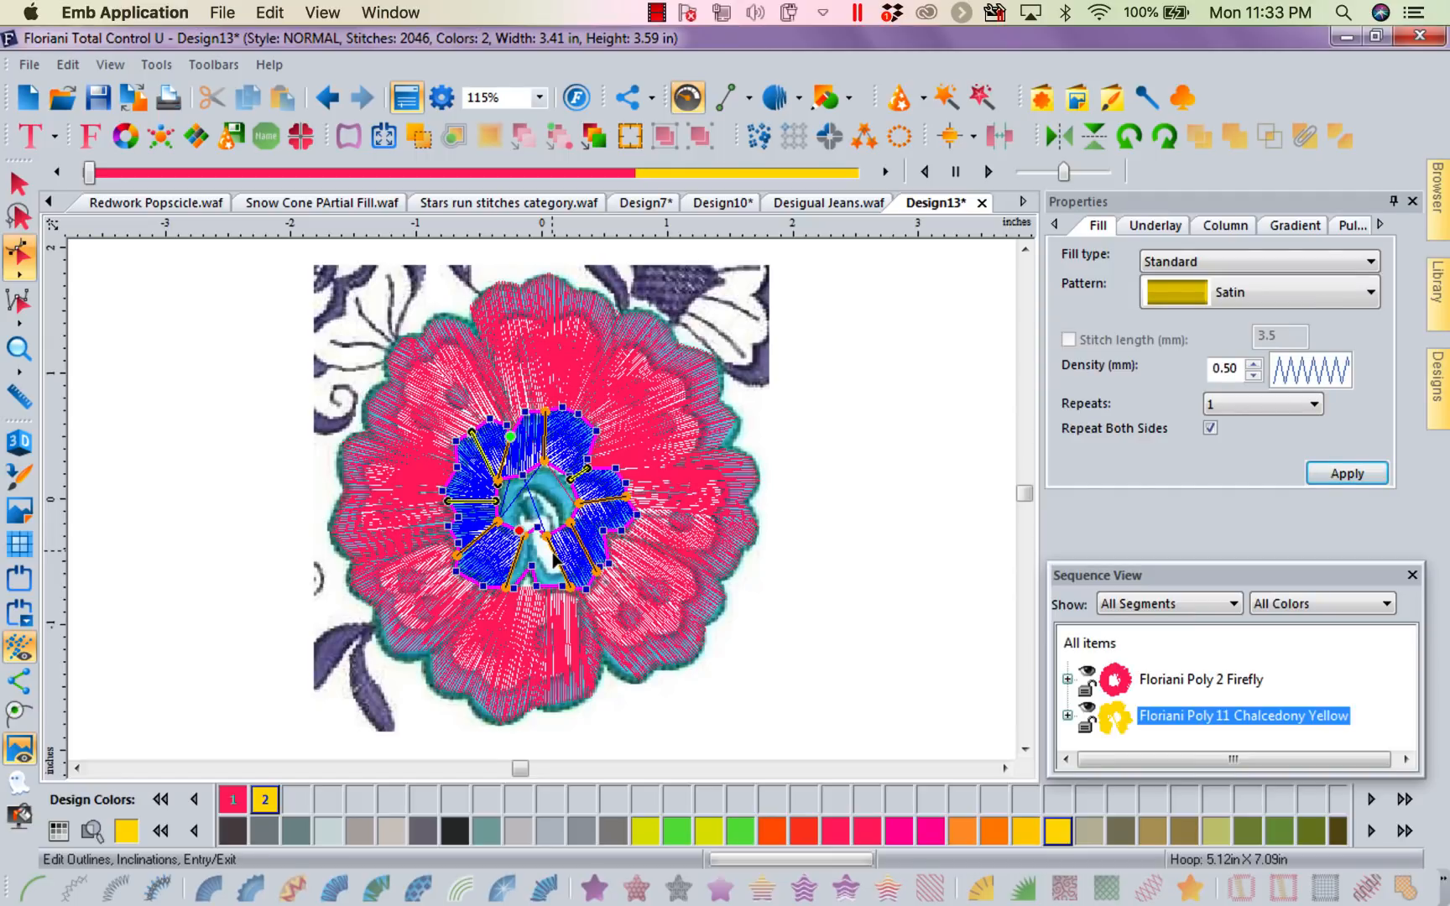
Step: Add inclination lines to the yellow flower between the bottom petals, in the top petal and in the lower part of the right petal
right_click(597, 478)
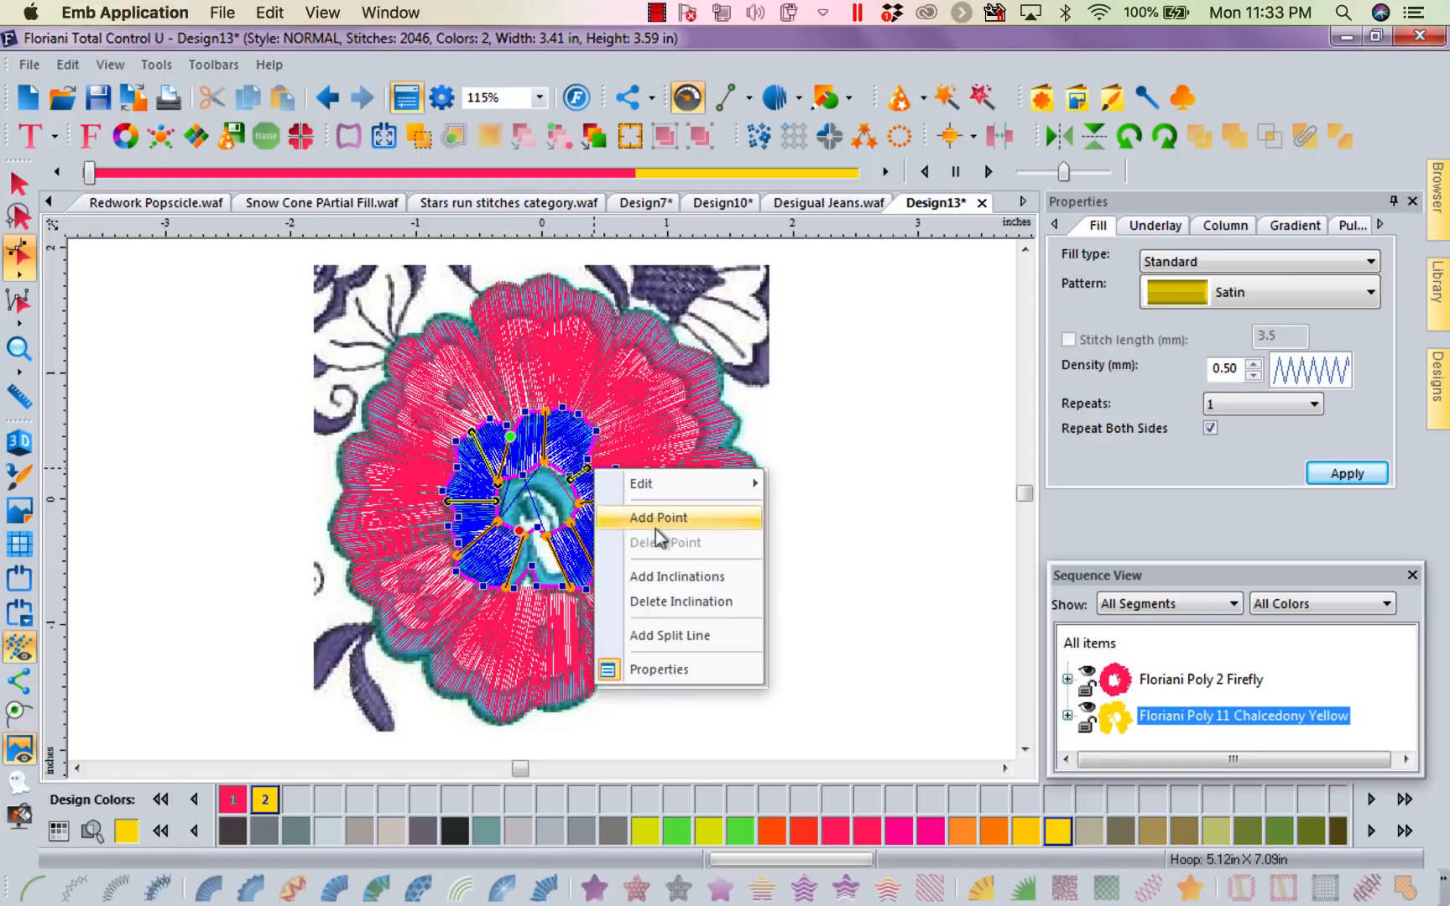
click(698, 576)
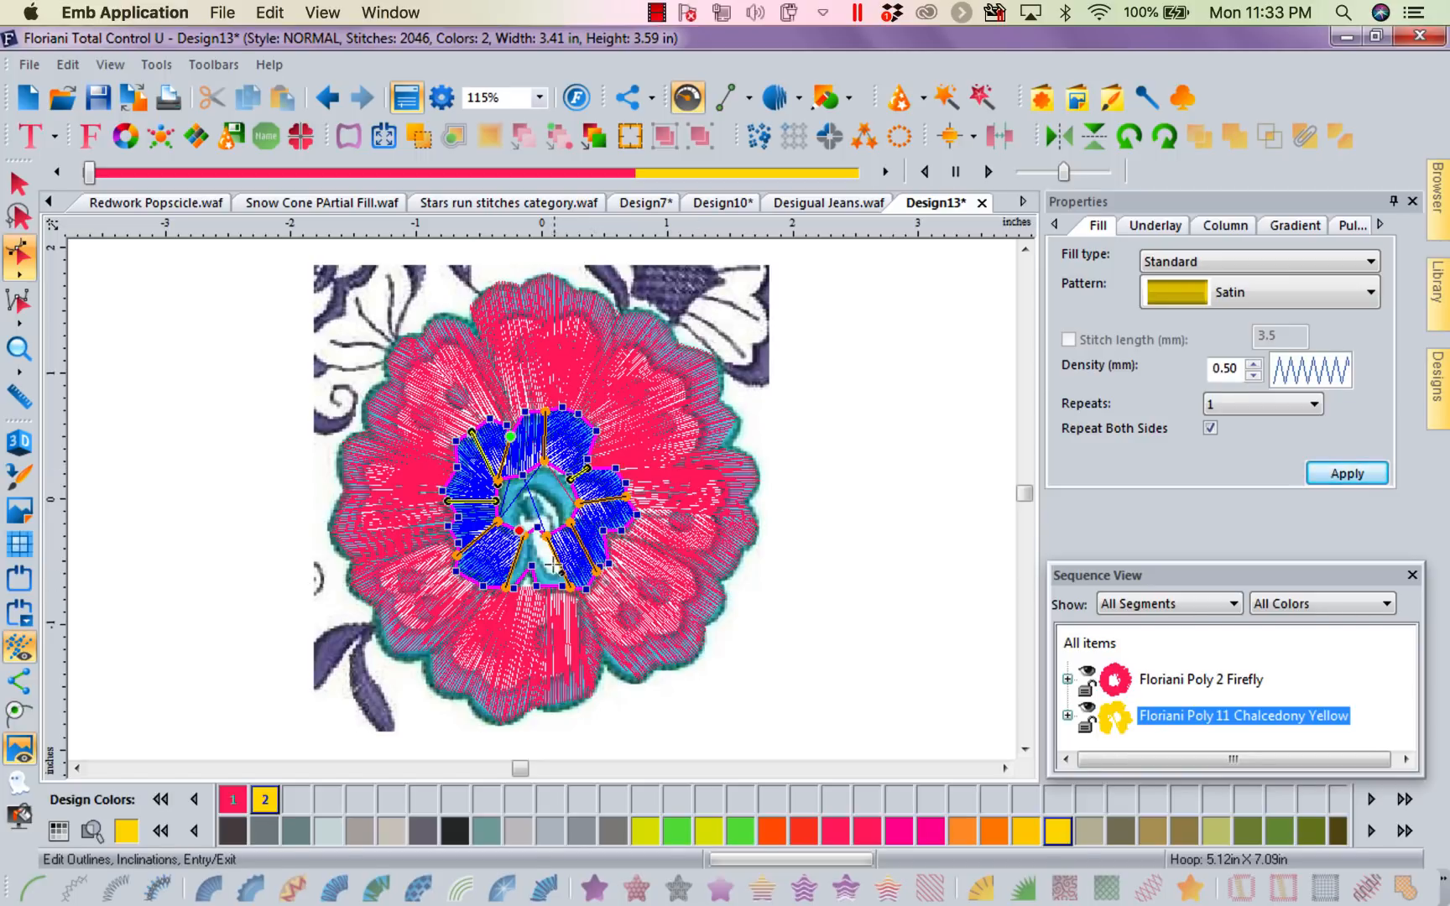
drag(537, 526, 533, 577)
drag(555, 465, 585, 418)
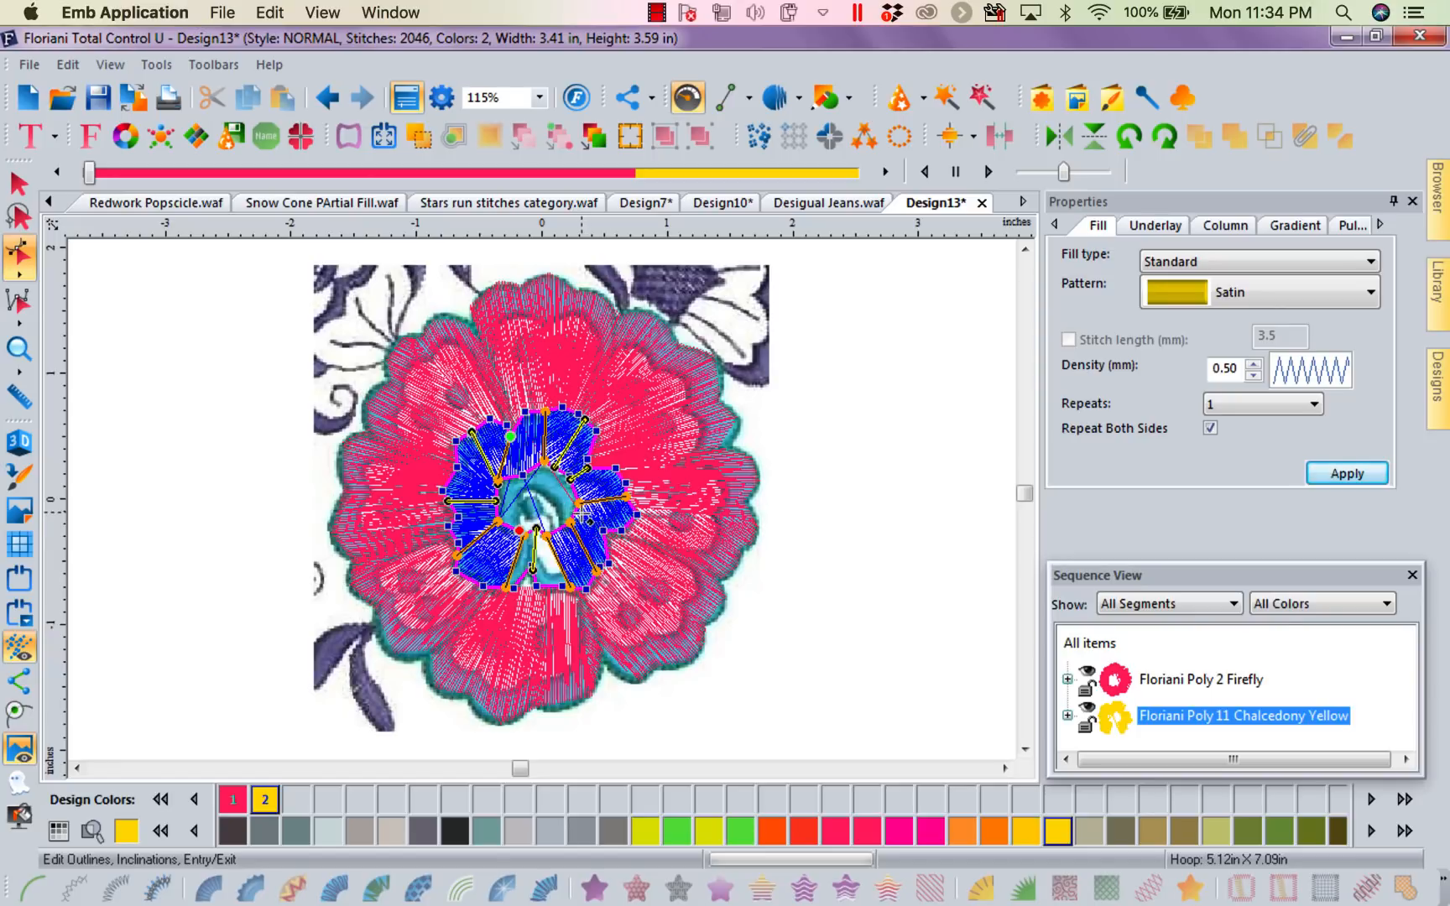
drag(612, 531, 613, 530)
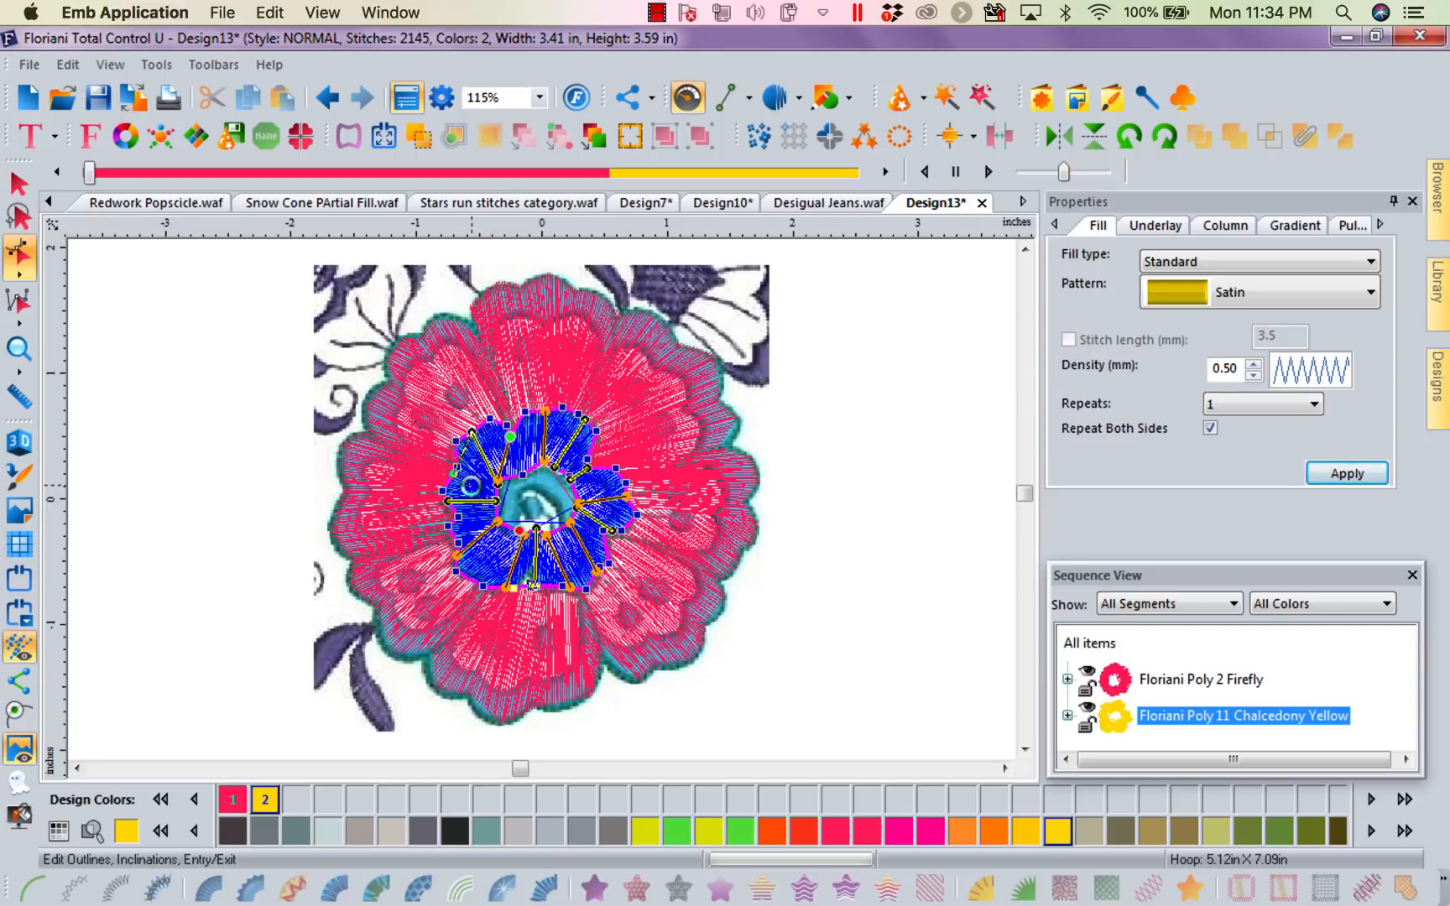
Step: Shift the inner end of the yellow flower's upper-left split line toward the top petal and angle the upper-left inclination line outward
scroll(474, 490, down, 10)
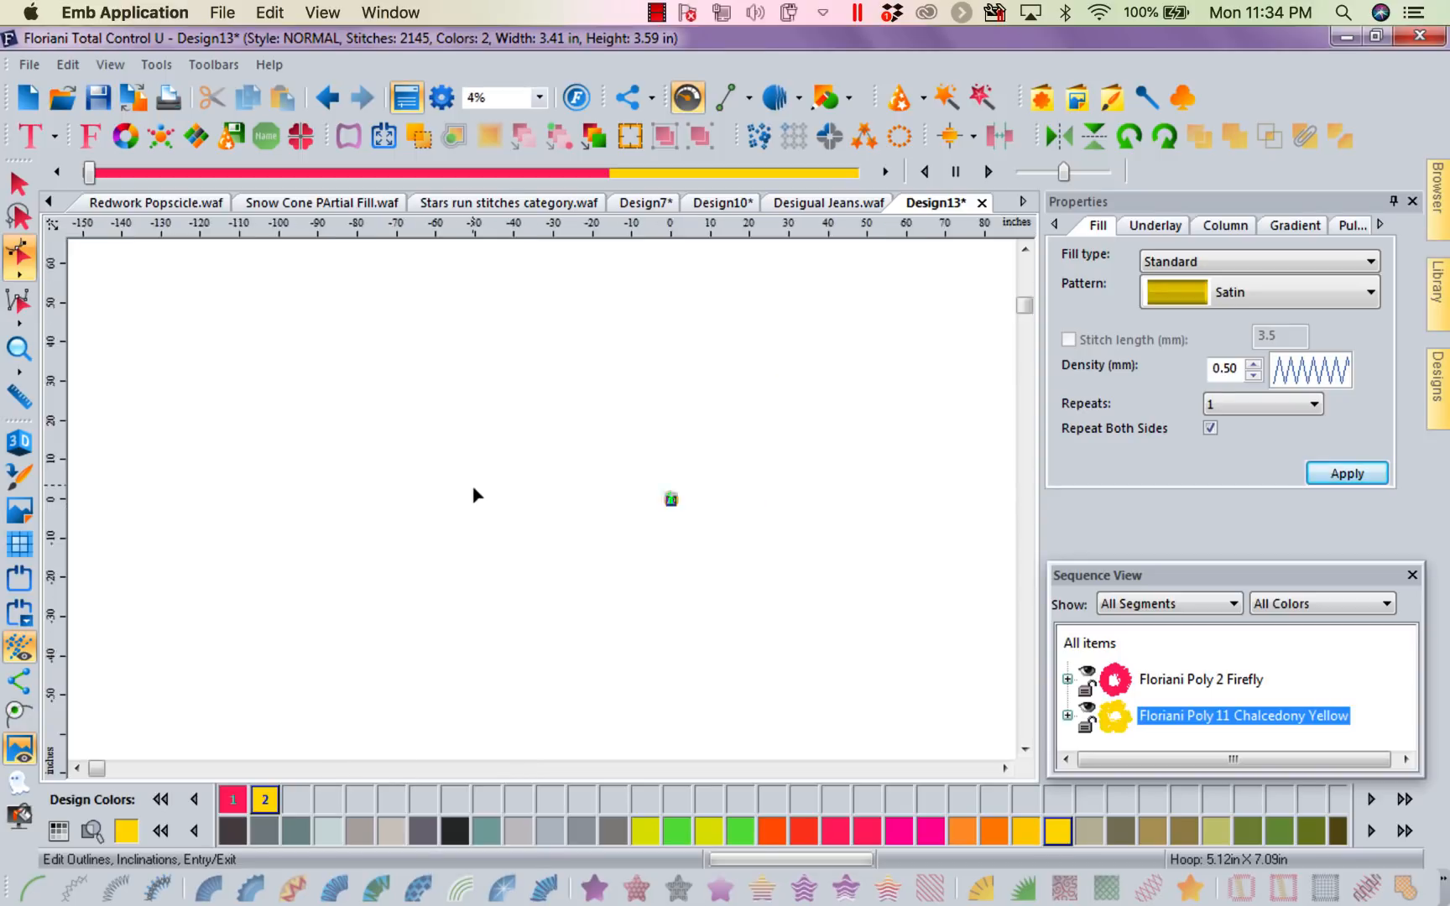
click(540, 100)
click(500, 150)
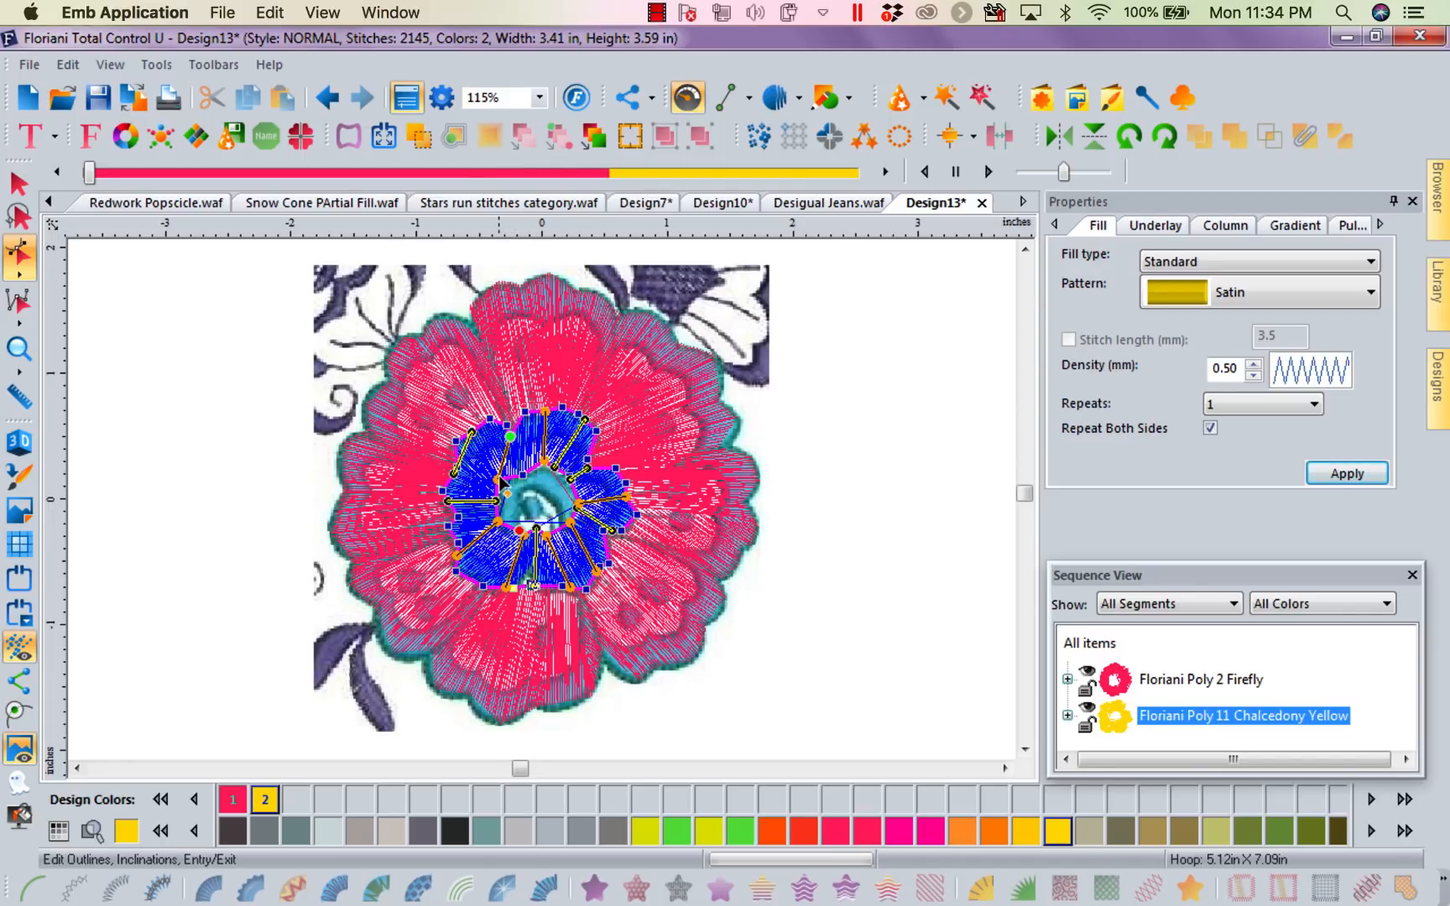
mouse_move(499, 479)
mouse_down()
mouse_move(537, 473)
mouse_move(520, 470)
mouse_up()
drag(511, 472, 460, 455)
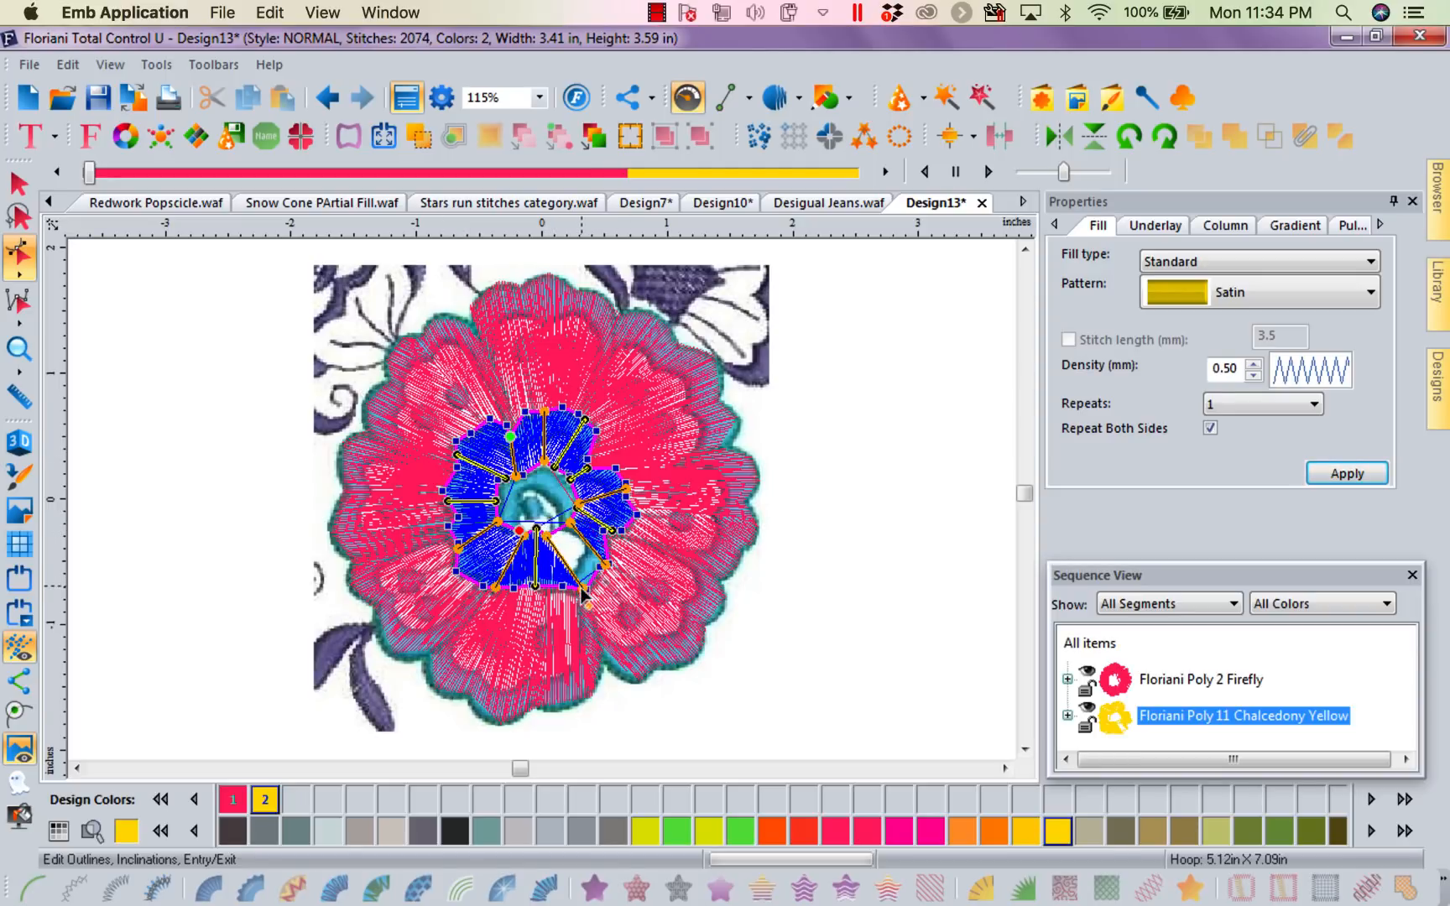
Step: Reposition the yellow flower's lower-right and lower-left split lines, tilt the bottom inclination line outward and regenerate the stitches
drag(584, 587, 595, 577)
drag(537, 528, 547, 585)
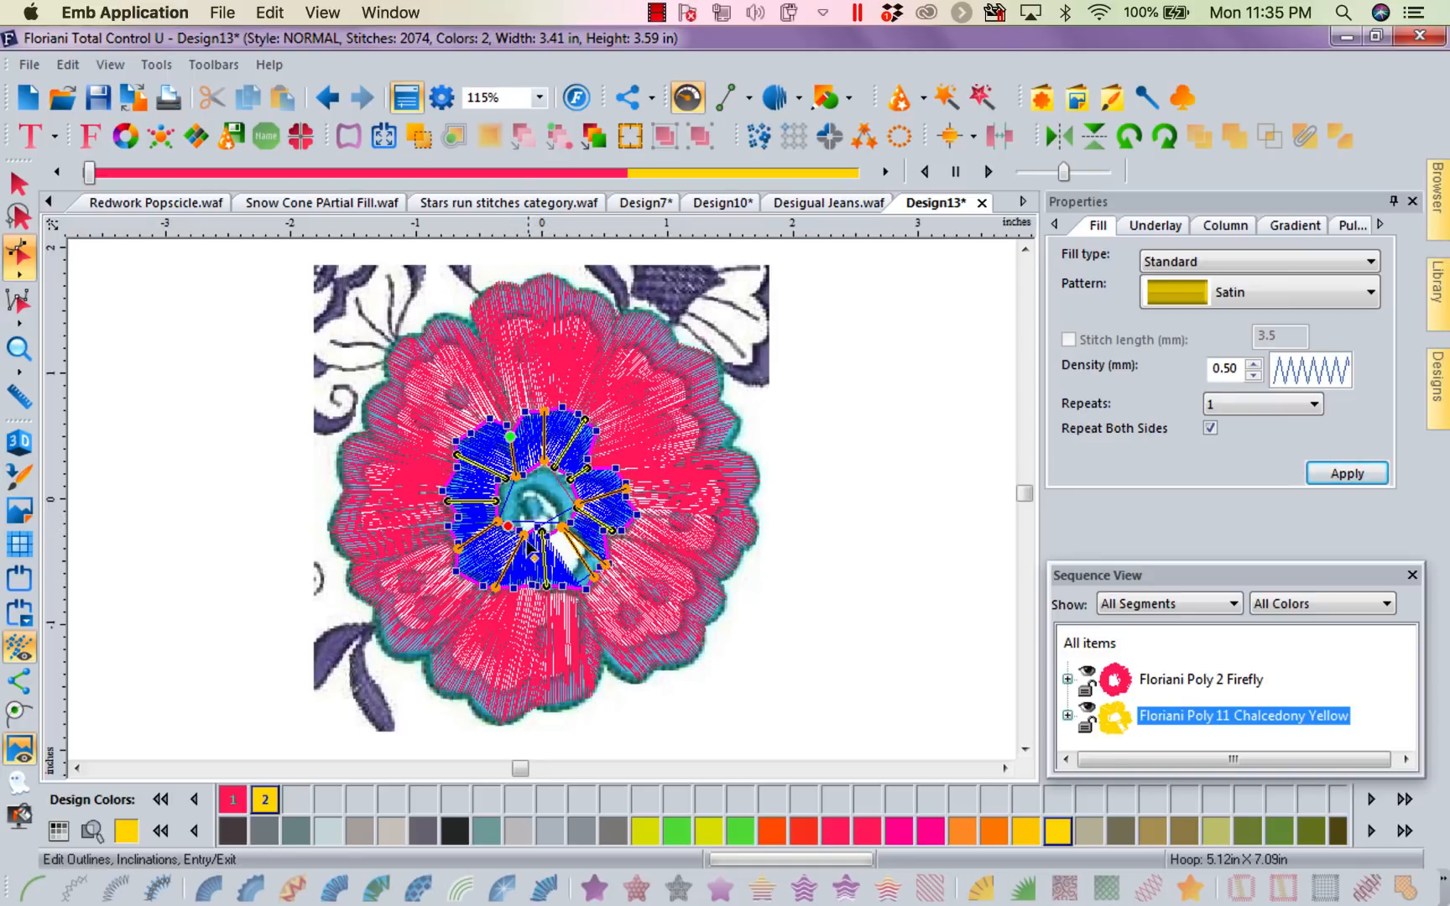
drag(517, 591, 515, 590)
right_click(517, 587)
scroll(470, 437, down, 2)
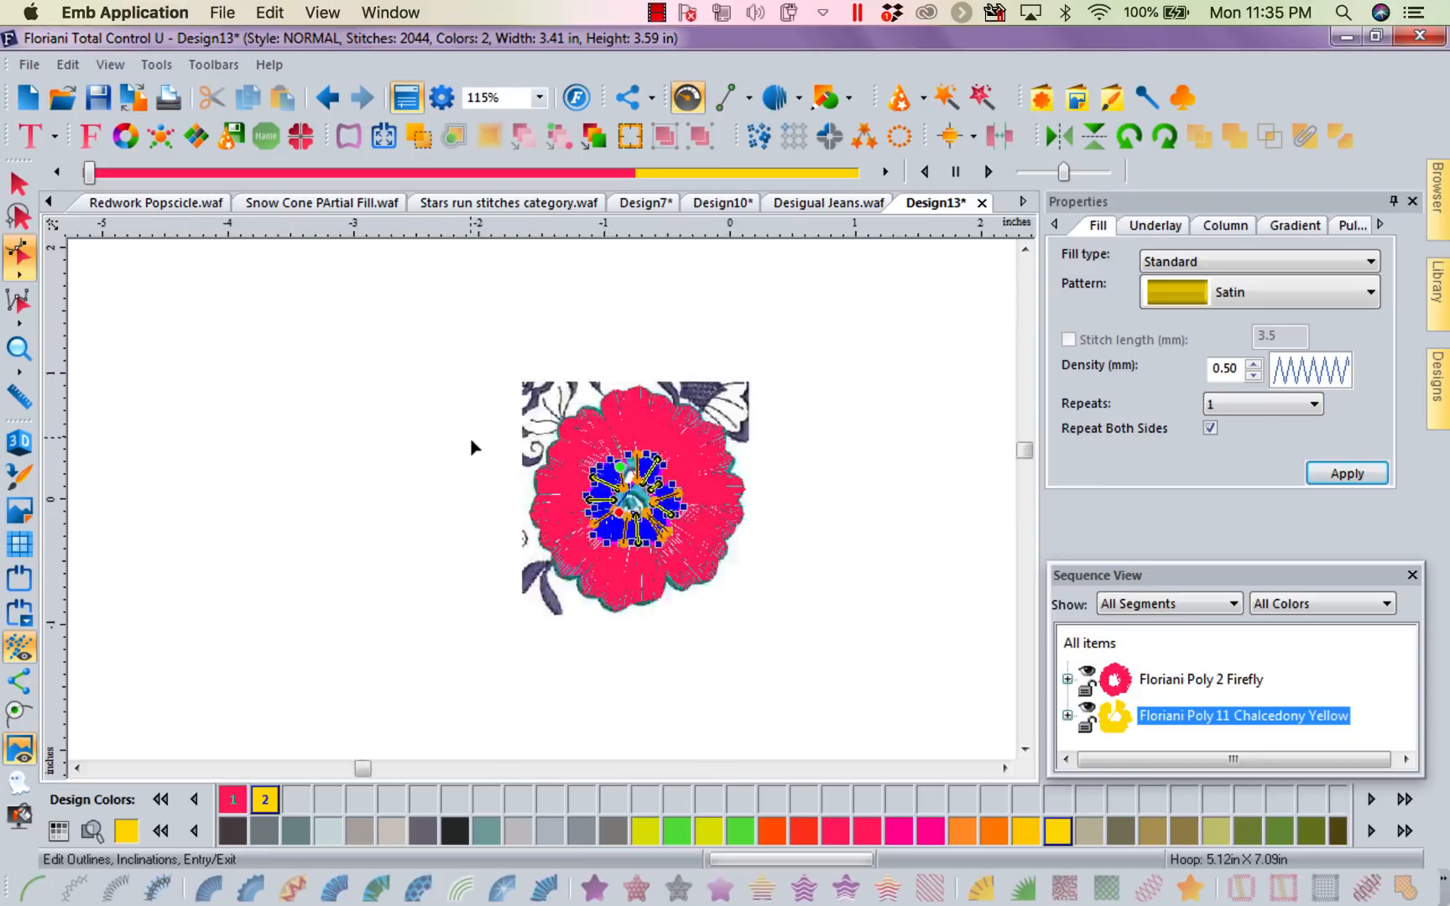
scroll(520, 444, down, 5)
click(540, 97)
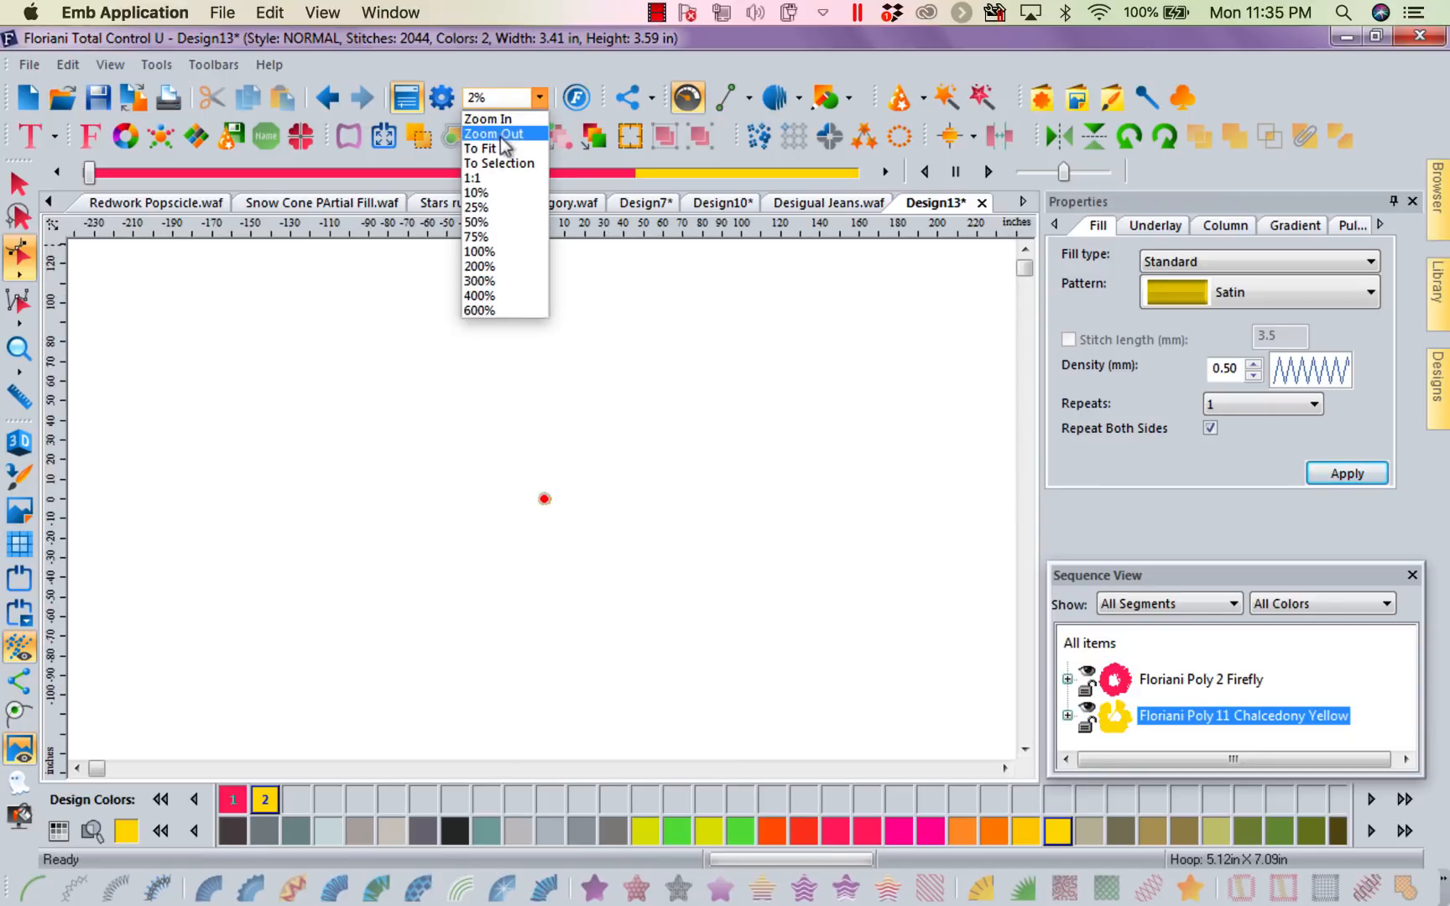
click(497, 144)
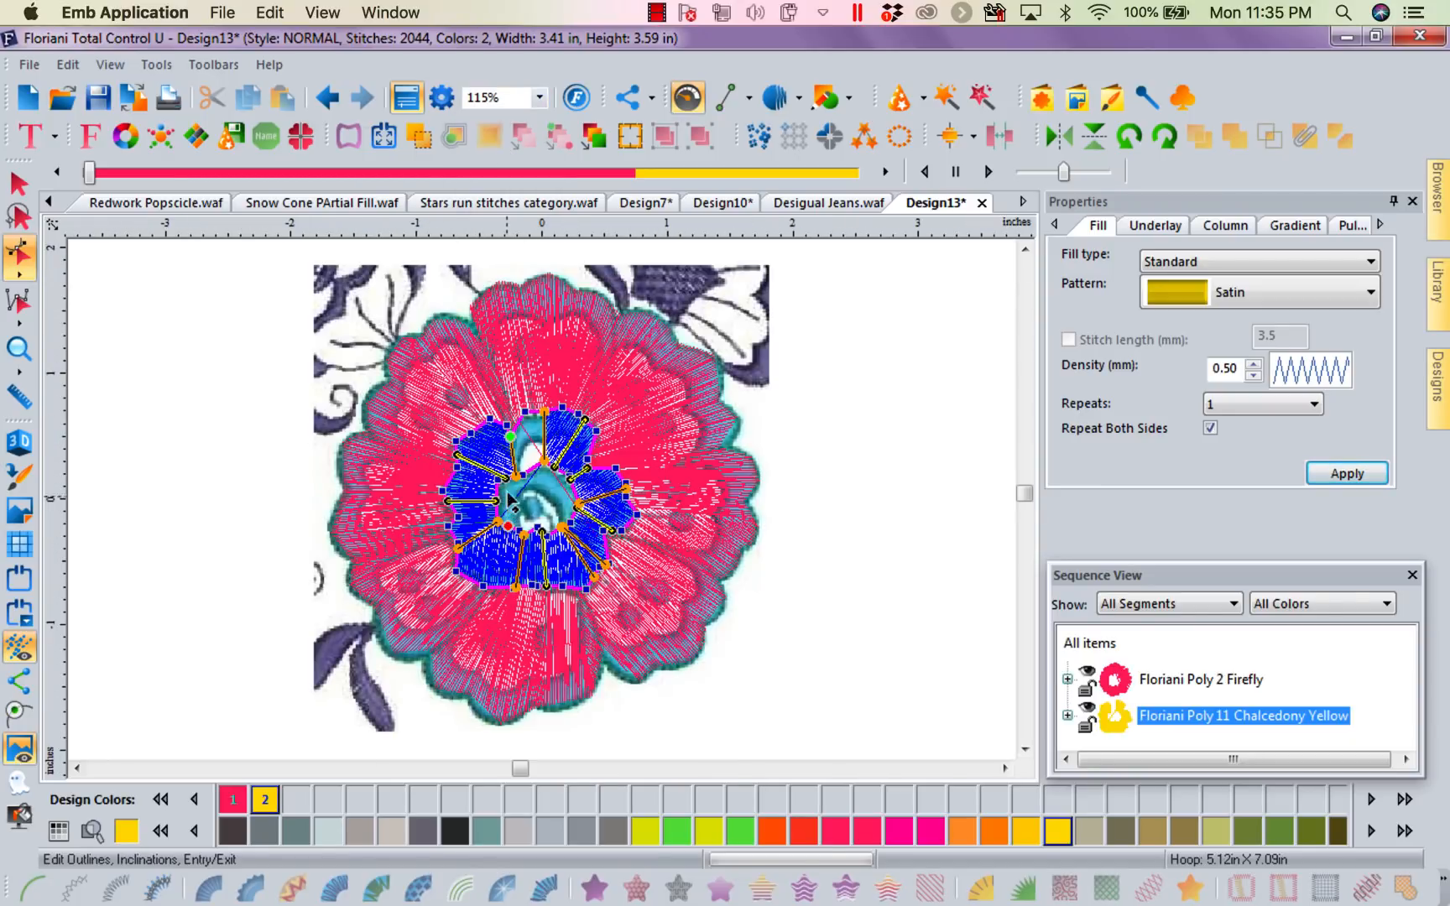
Step: Add an inclination line across the yellow flower's top petal near its left edge and regenerate the stitches
right_click(527, 417)
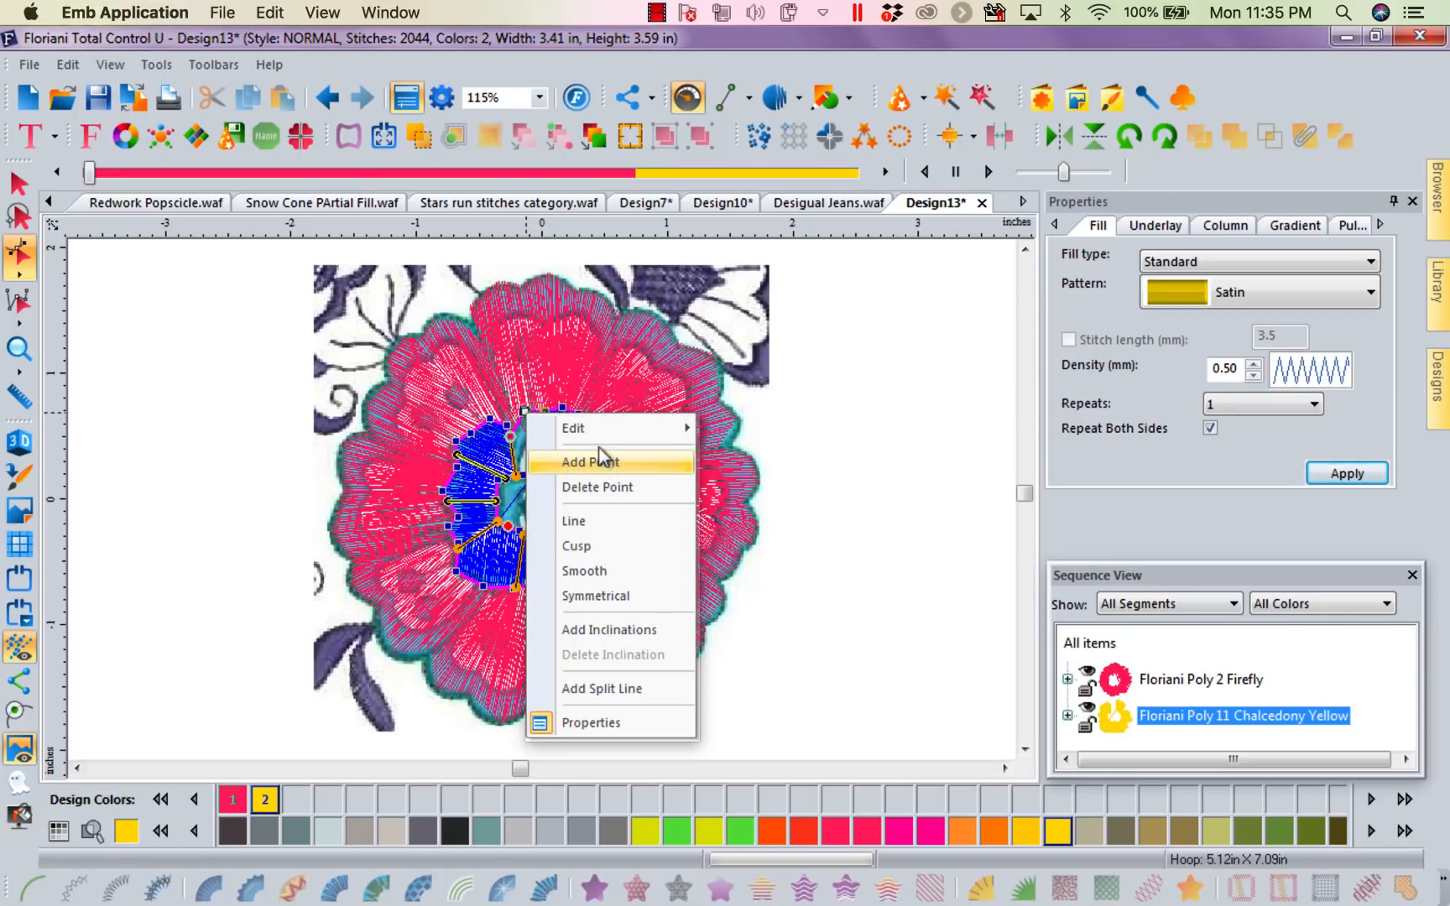
mouse_move(601, 427)
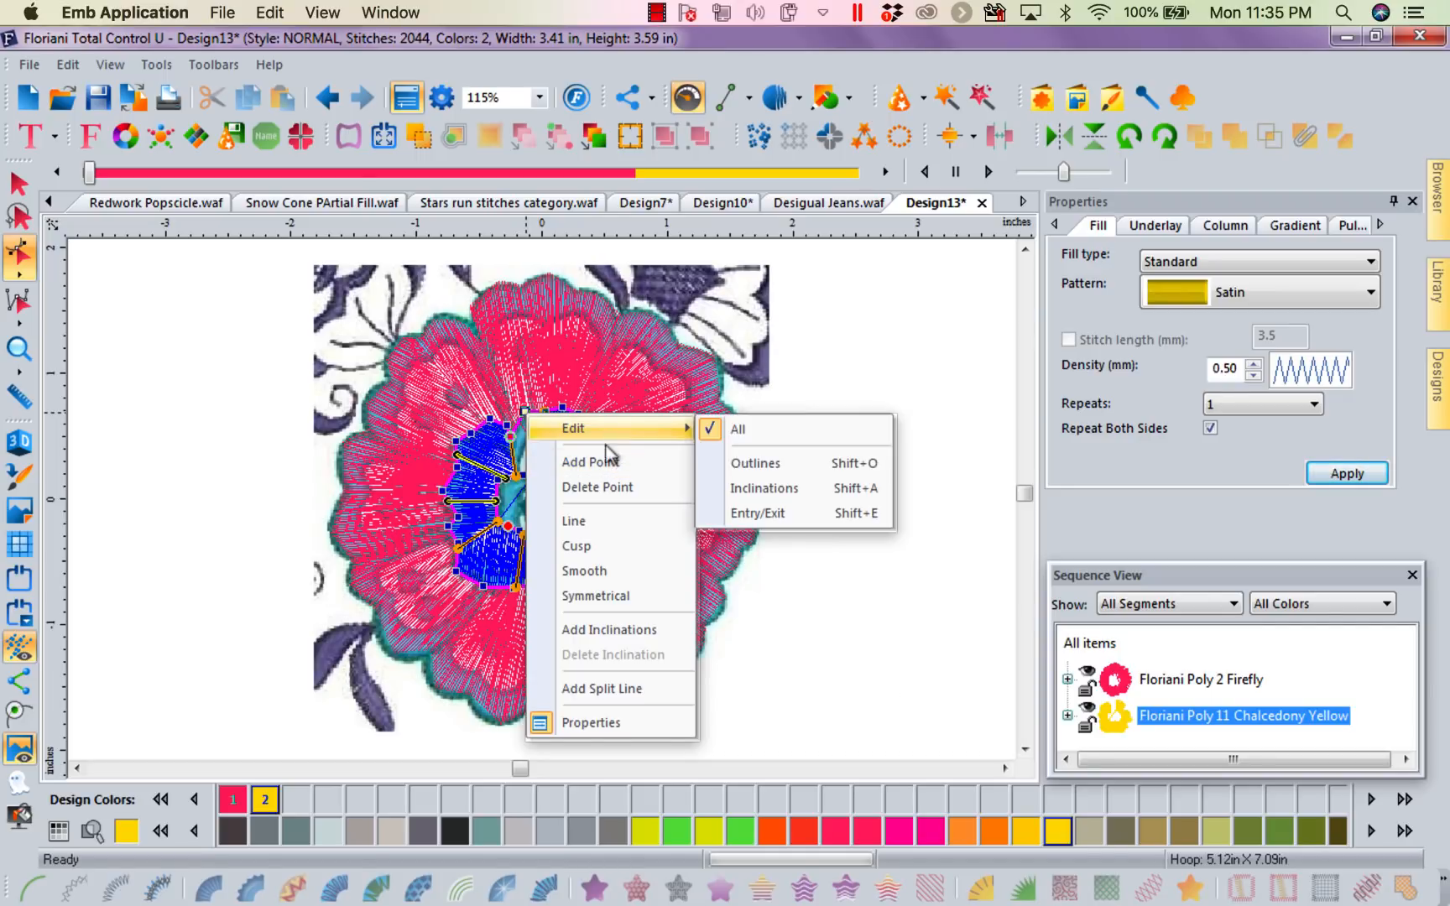
click(593, 628)
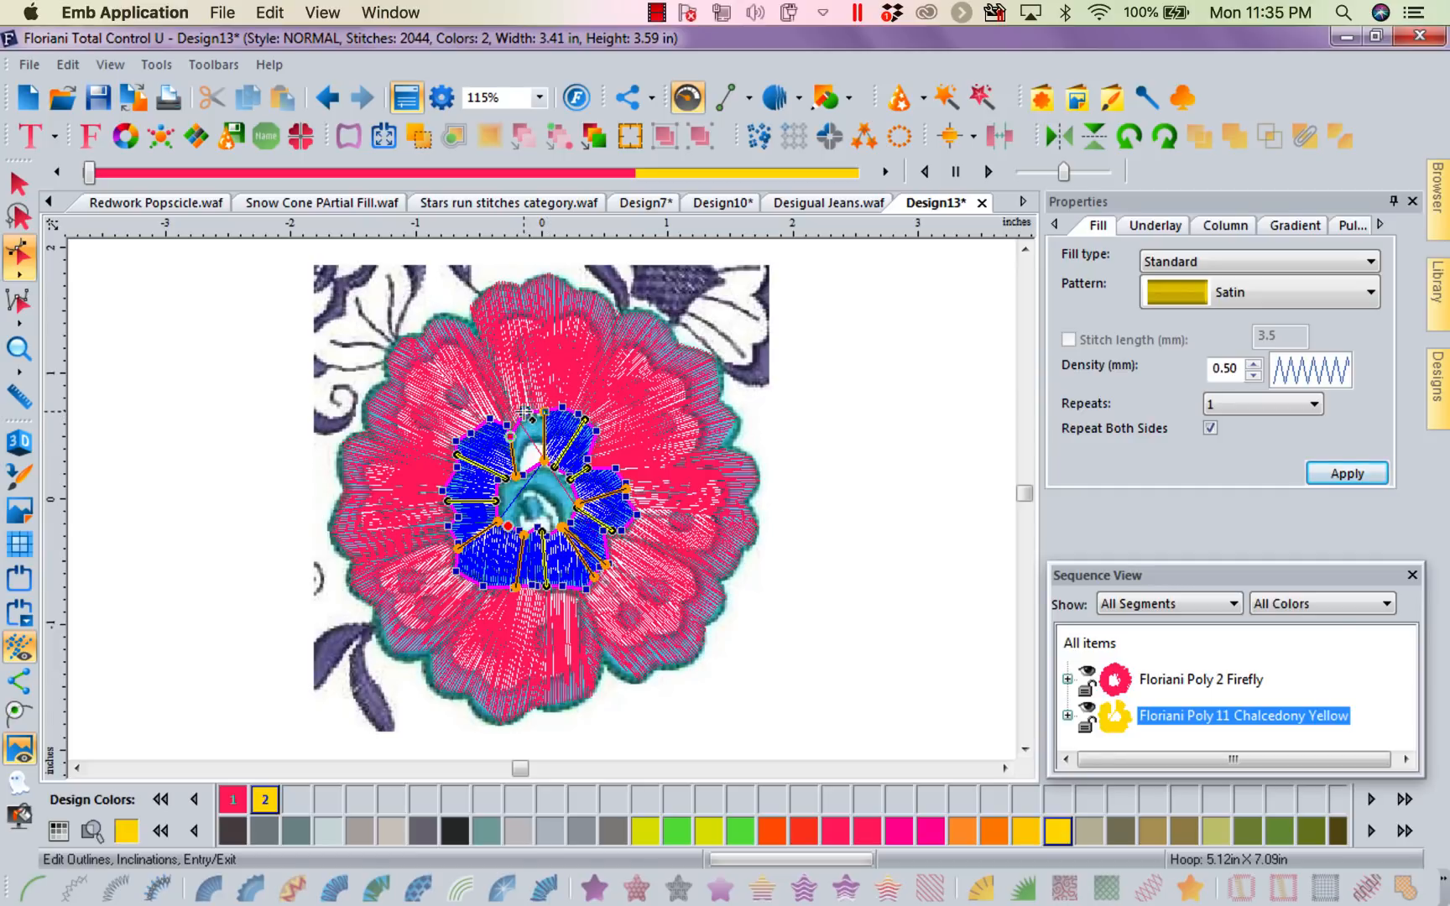
drag(523, 410, 537, 480)
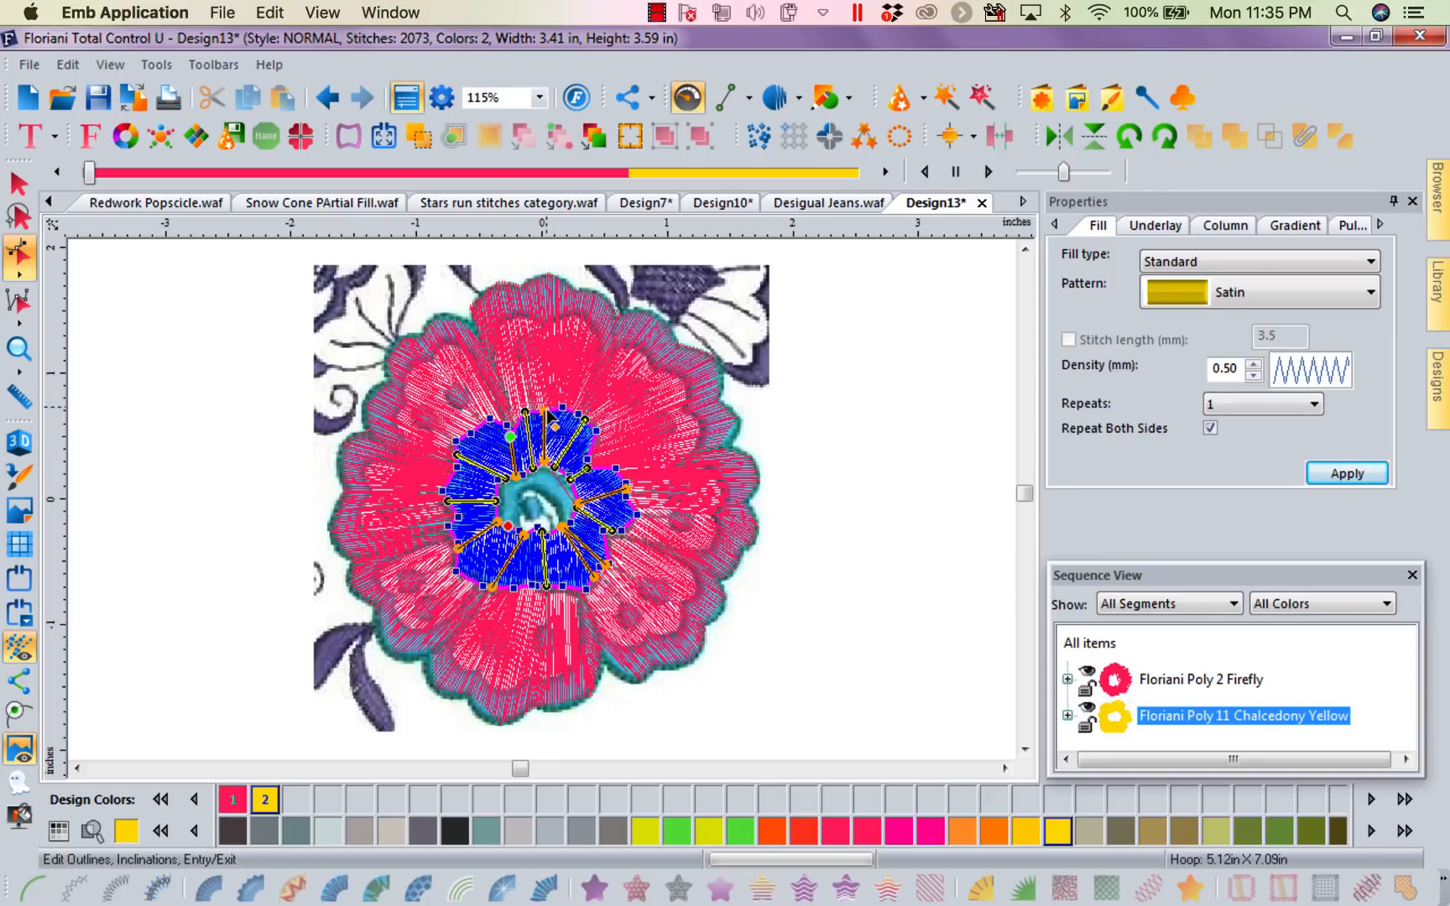
click(897, 495)
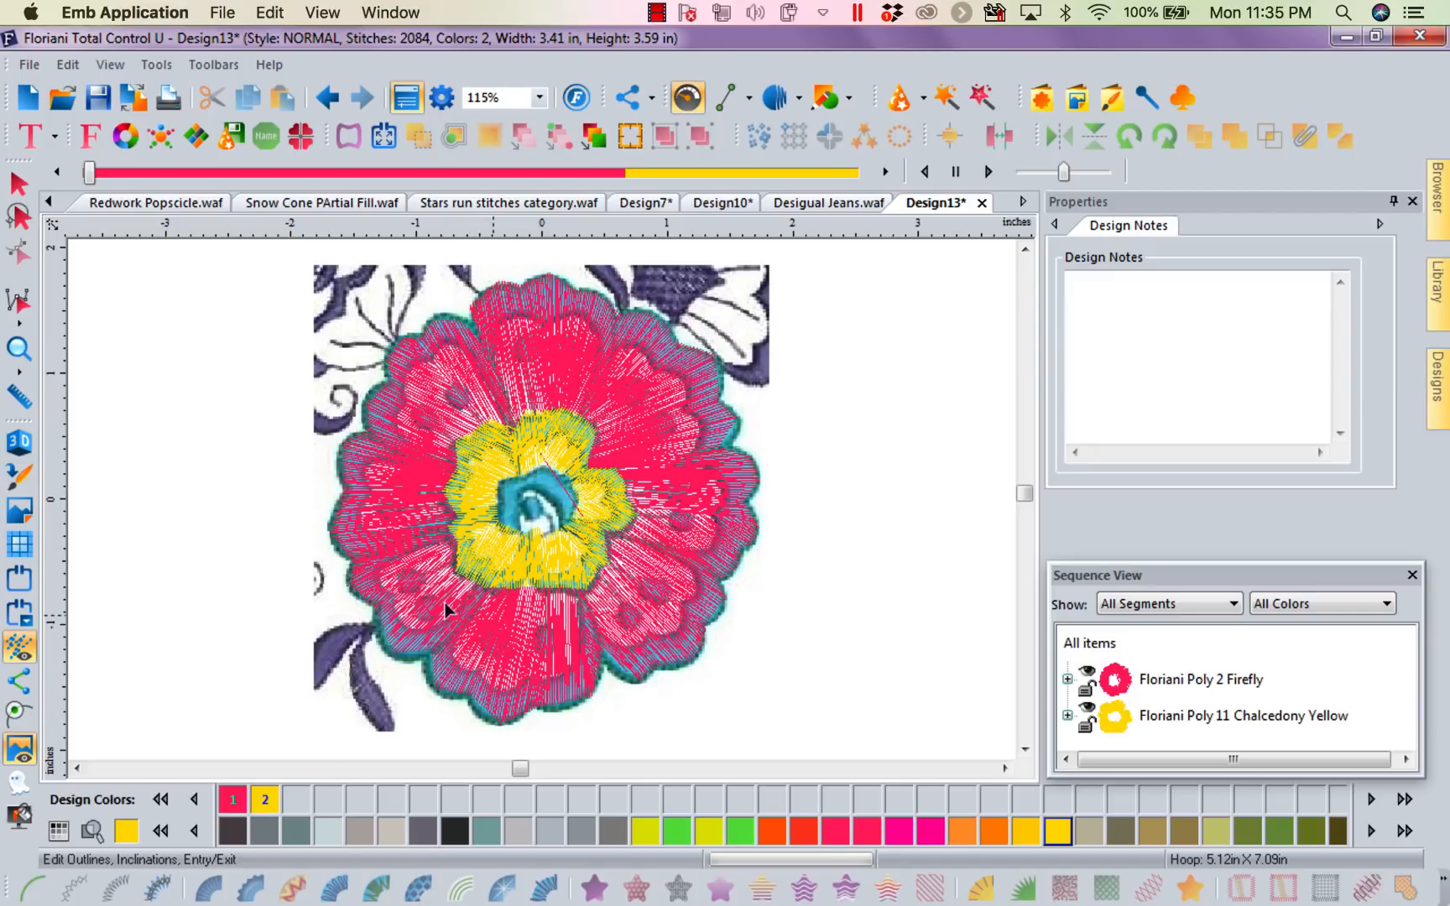
Step: Draw a curved artwork path about 0.44 by 0.32 in around the centre swirl's upper half and convert it to Steil stitches
click(753, 109)
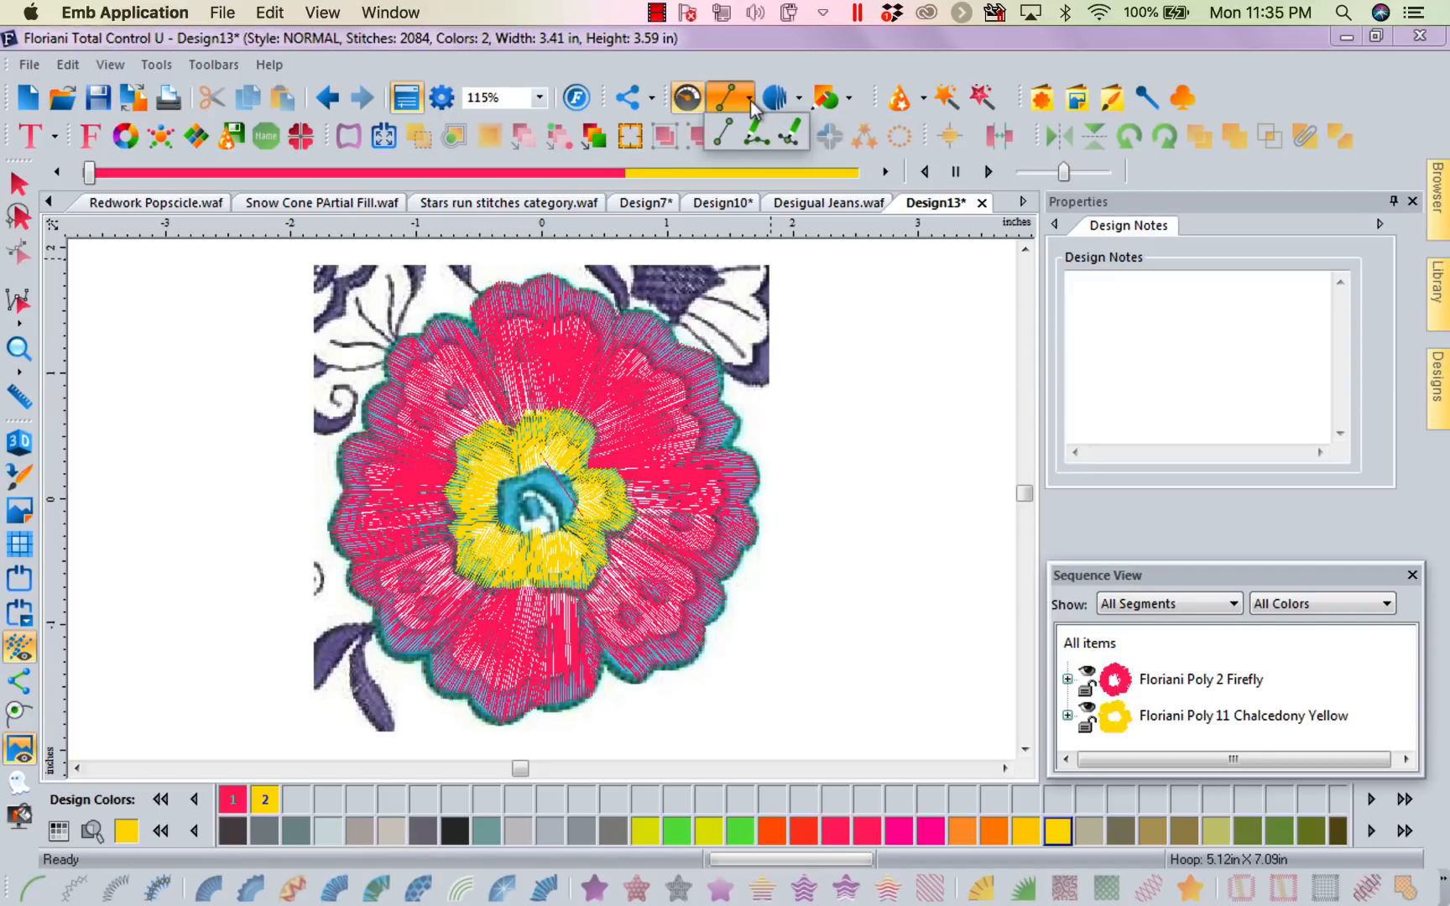
click(756, 135)
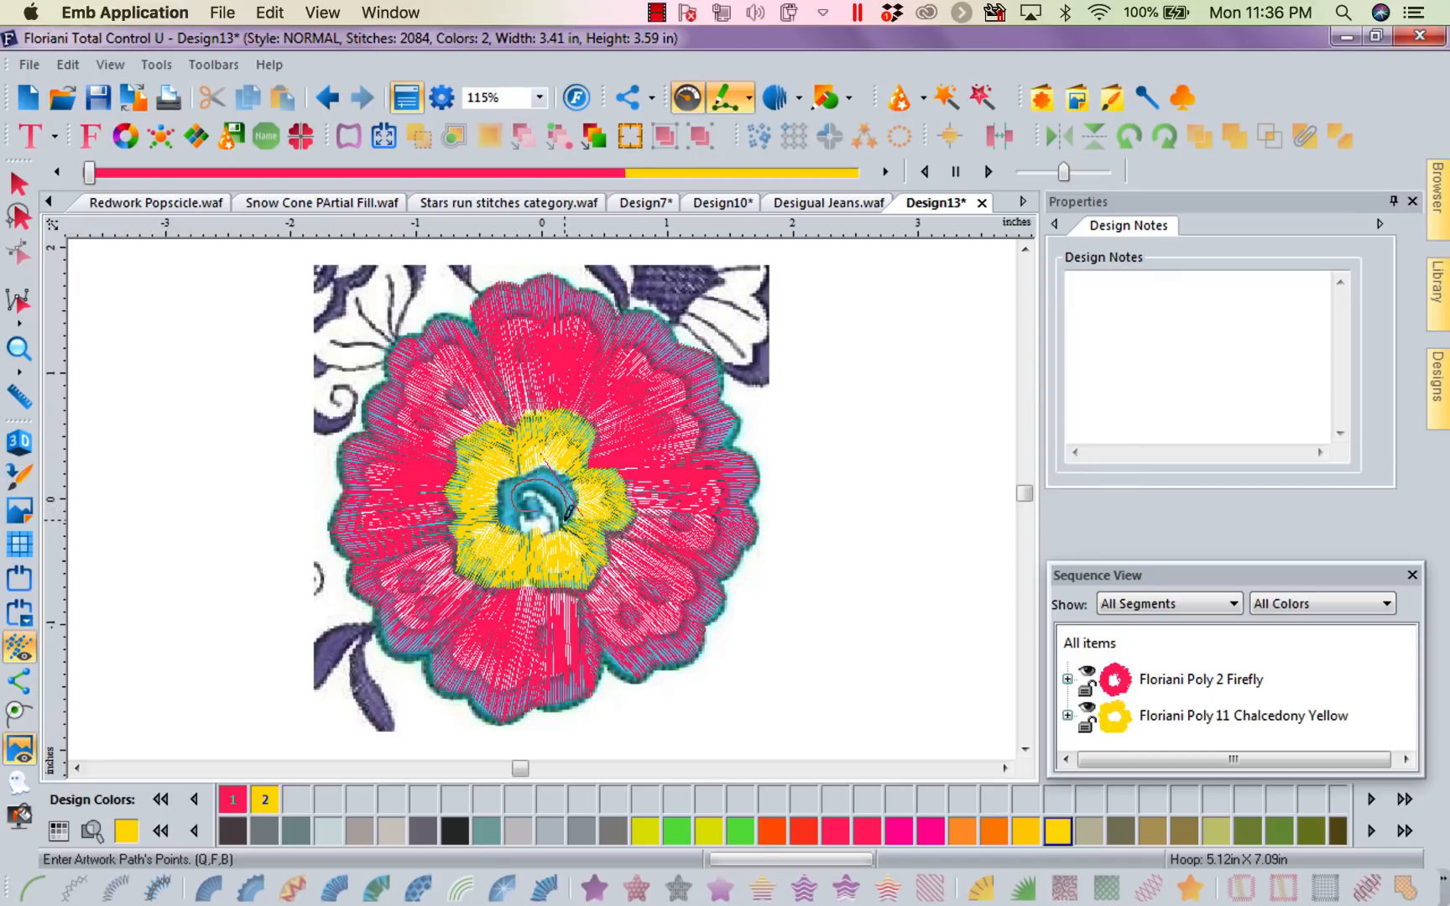
click(563, 520)
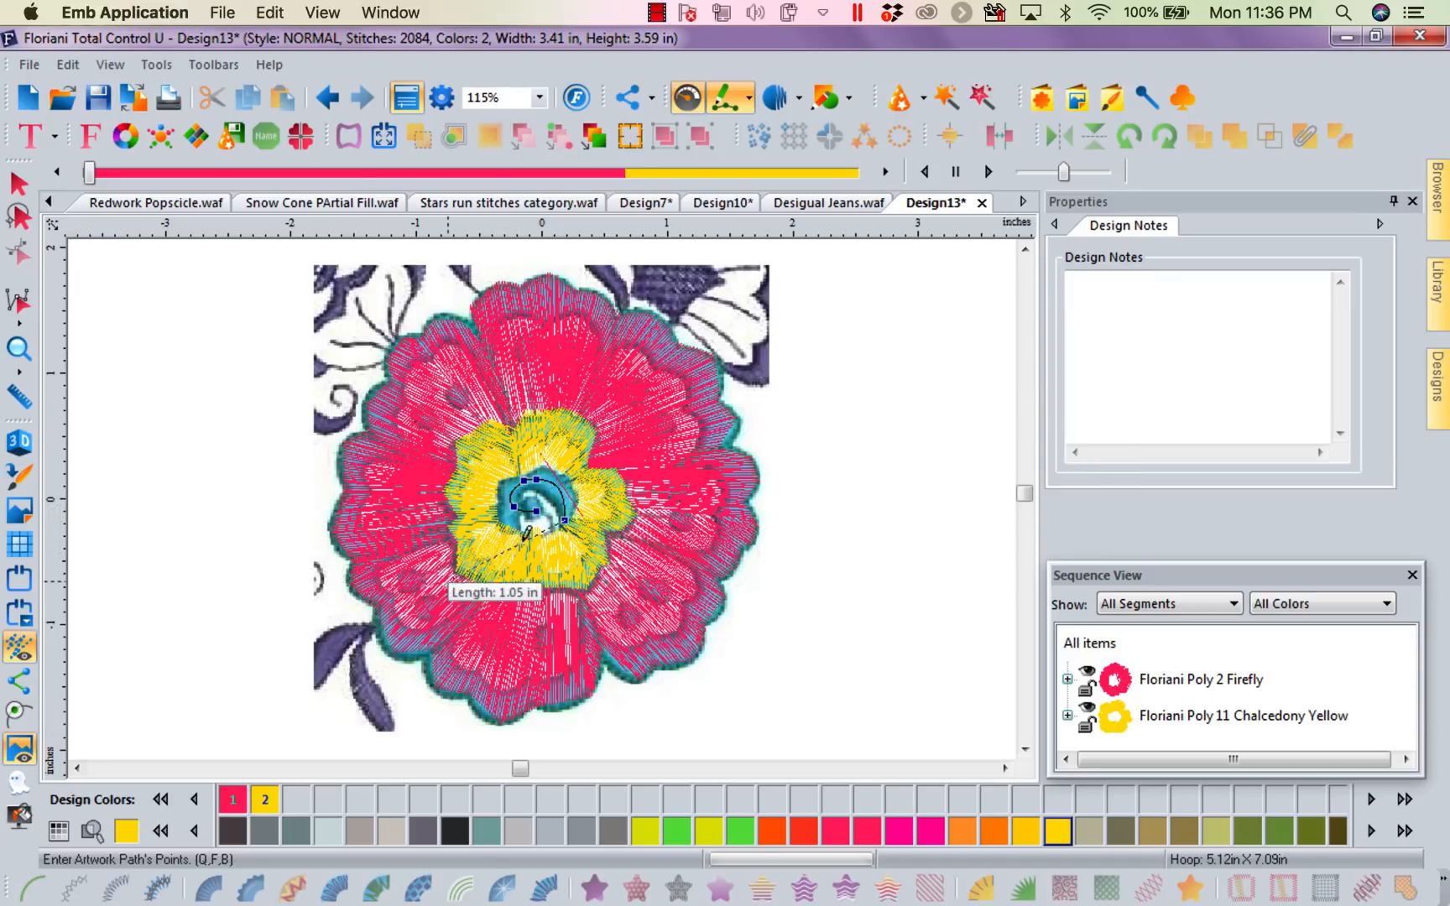
key(Return)
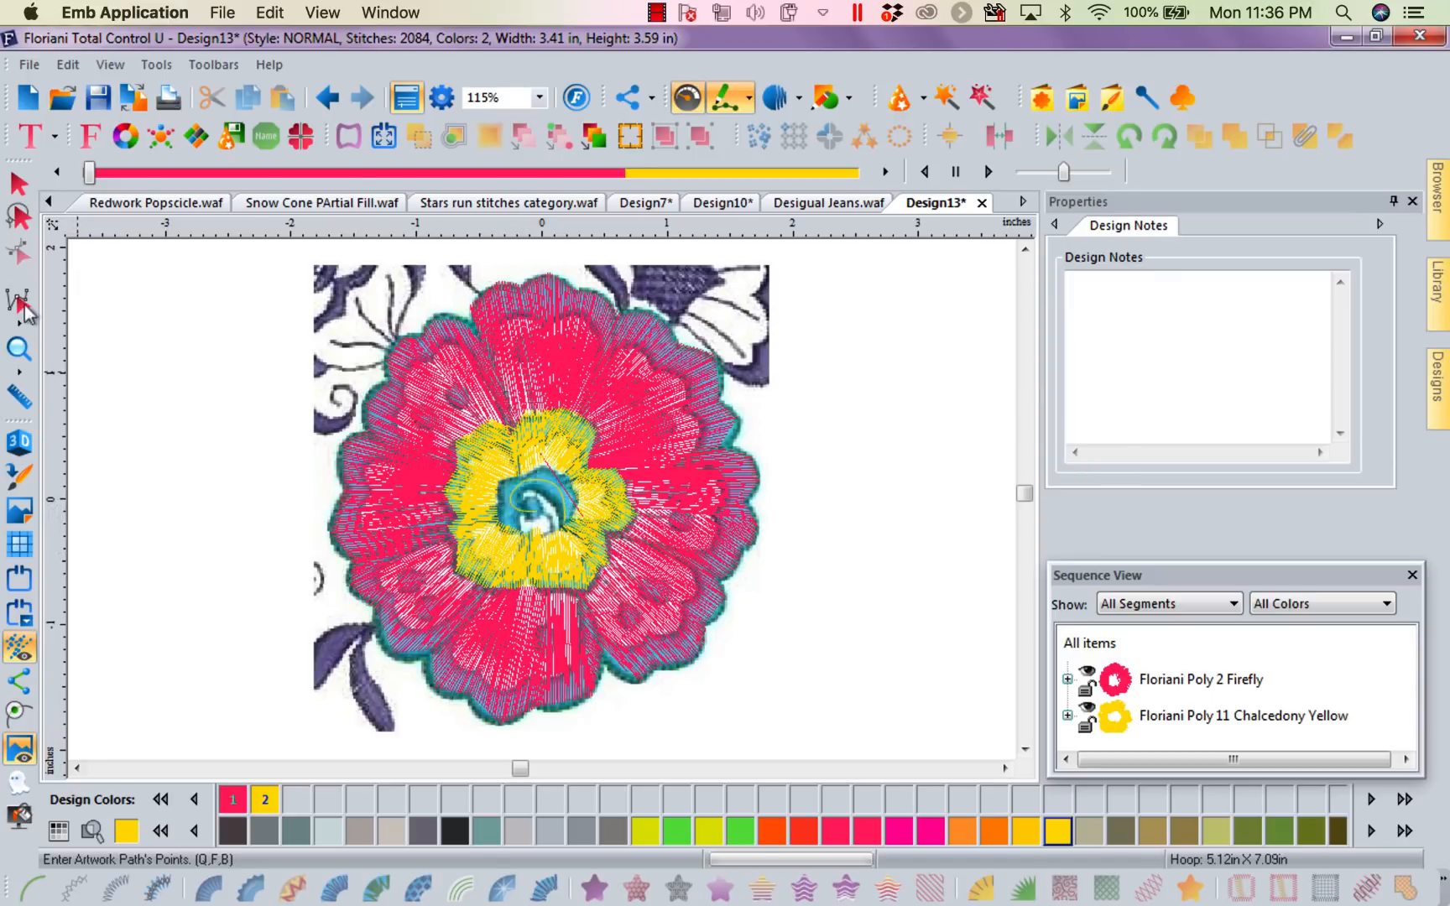
click(18, 185)
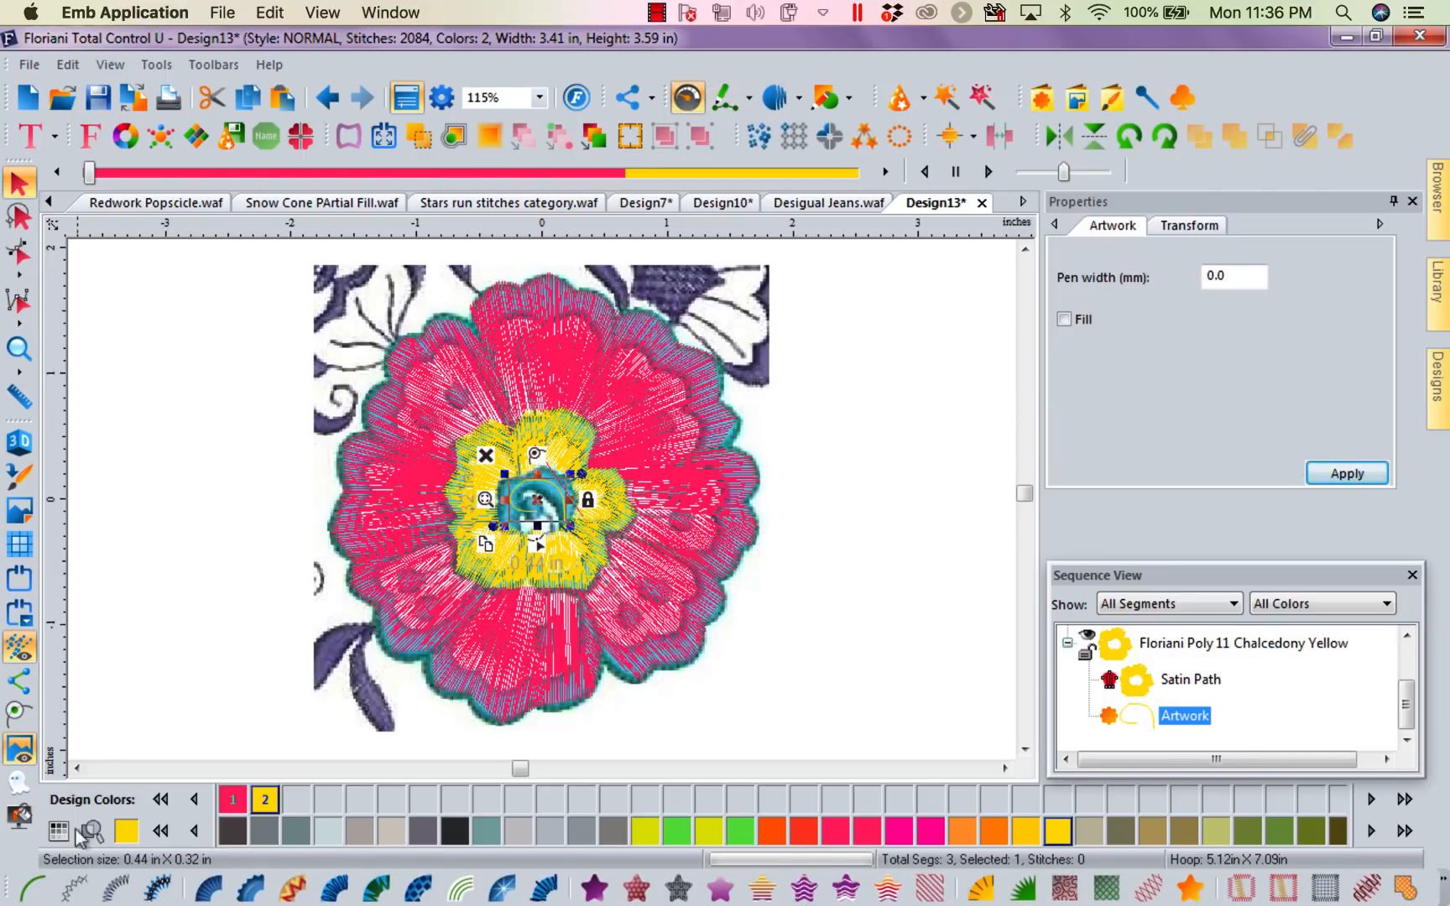
click(115, 888)
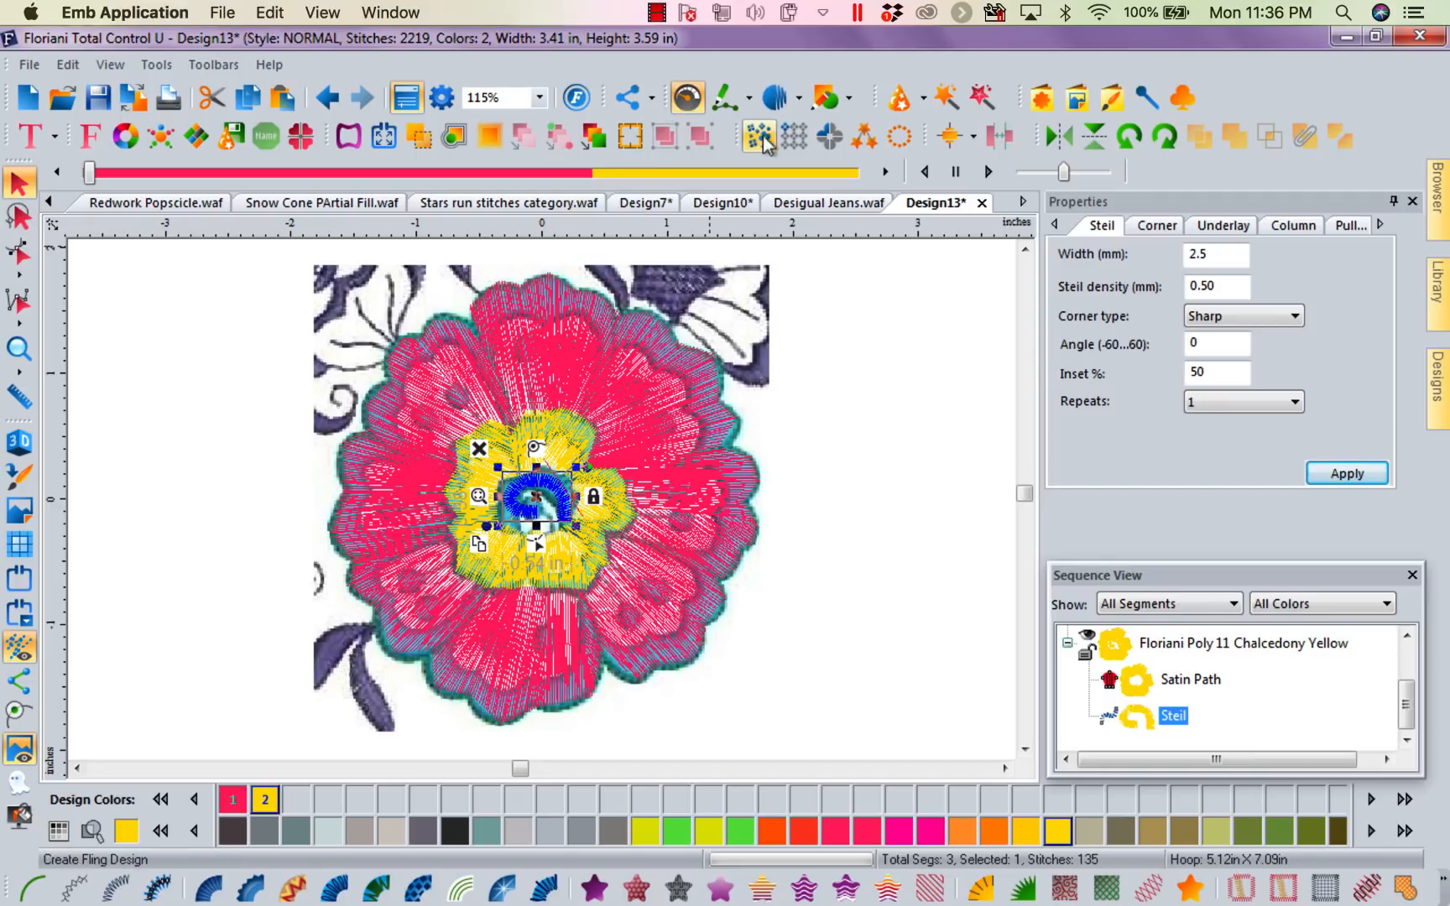
Step: Draw a second curved path about 0.38 by 0.30 in around the centre swirl's lower half and convert it to Steil
click(723, 98)
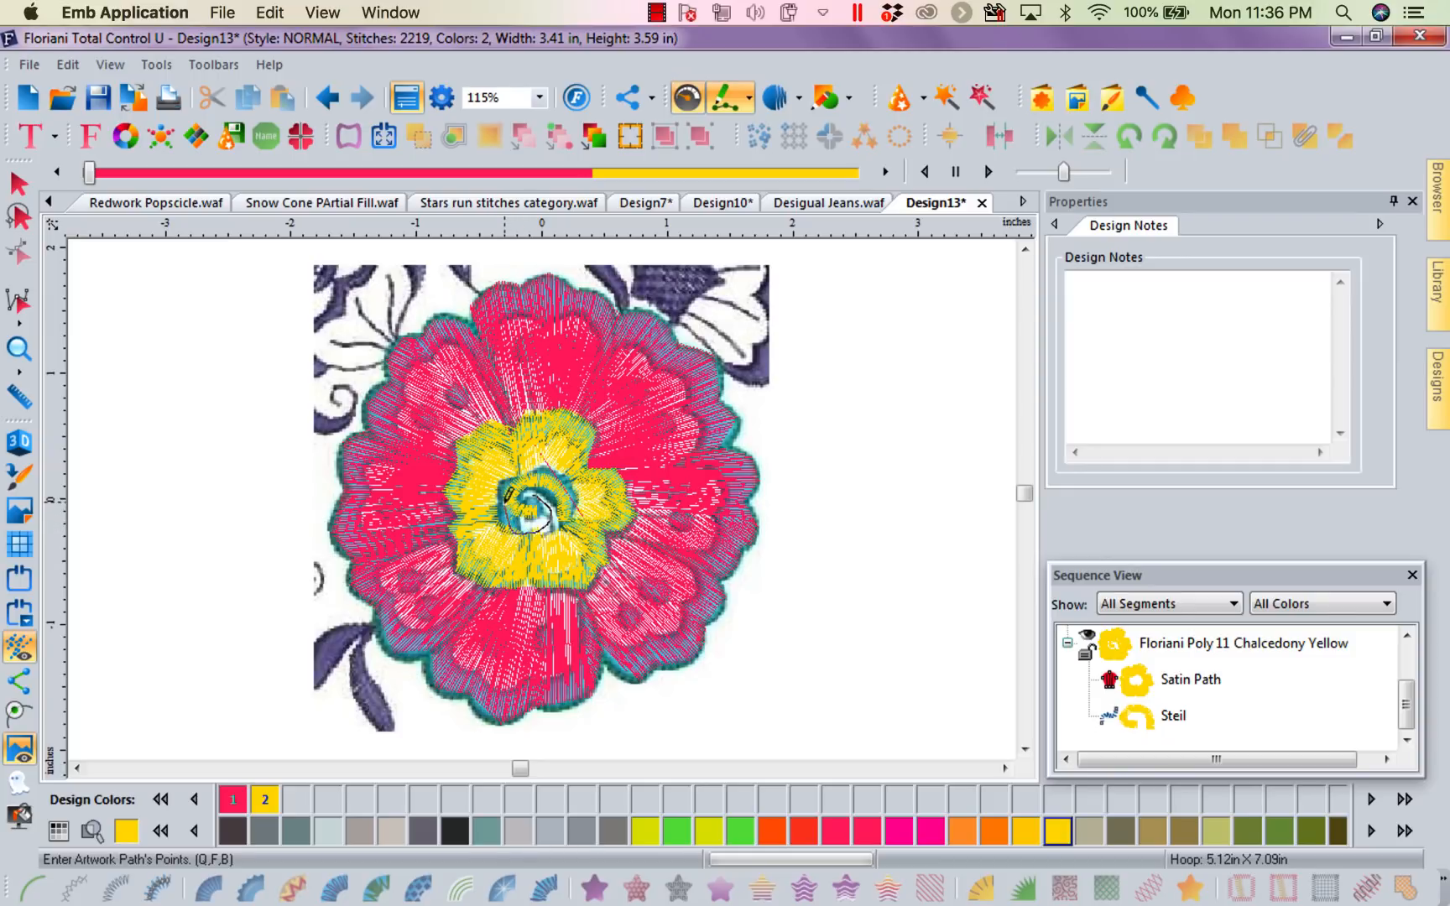
click(507, 496)
right_click(504, 502)
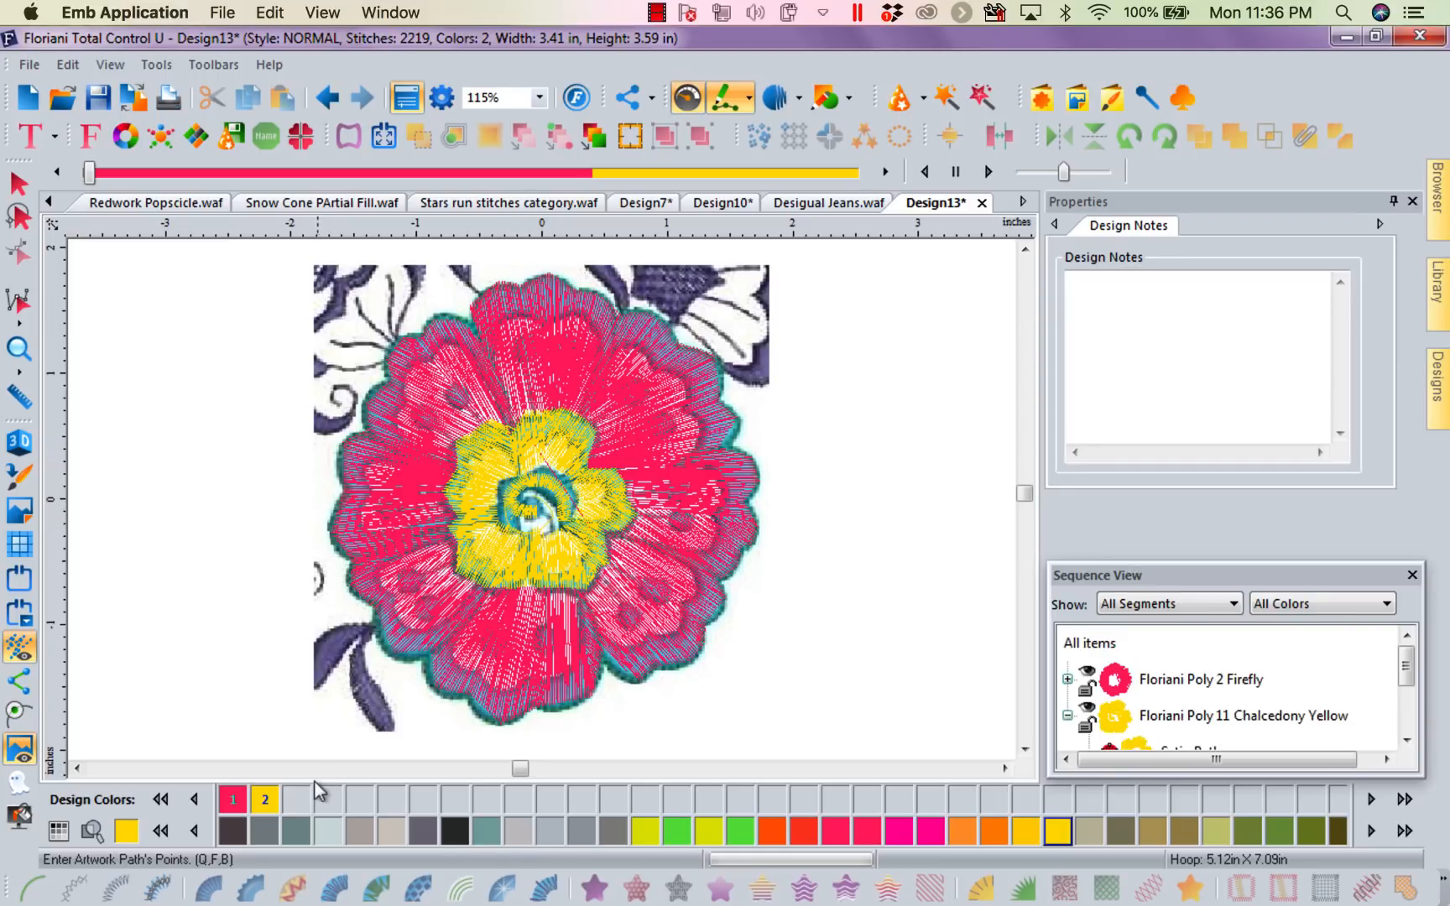
scroll(201, 809, up, 4)
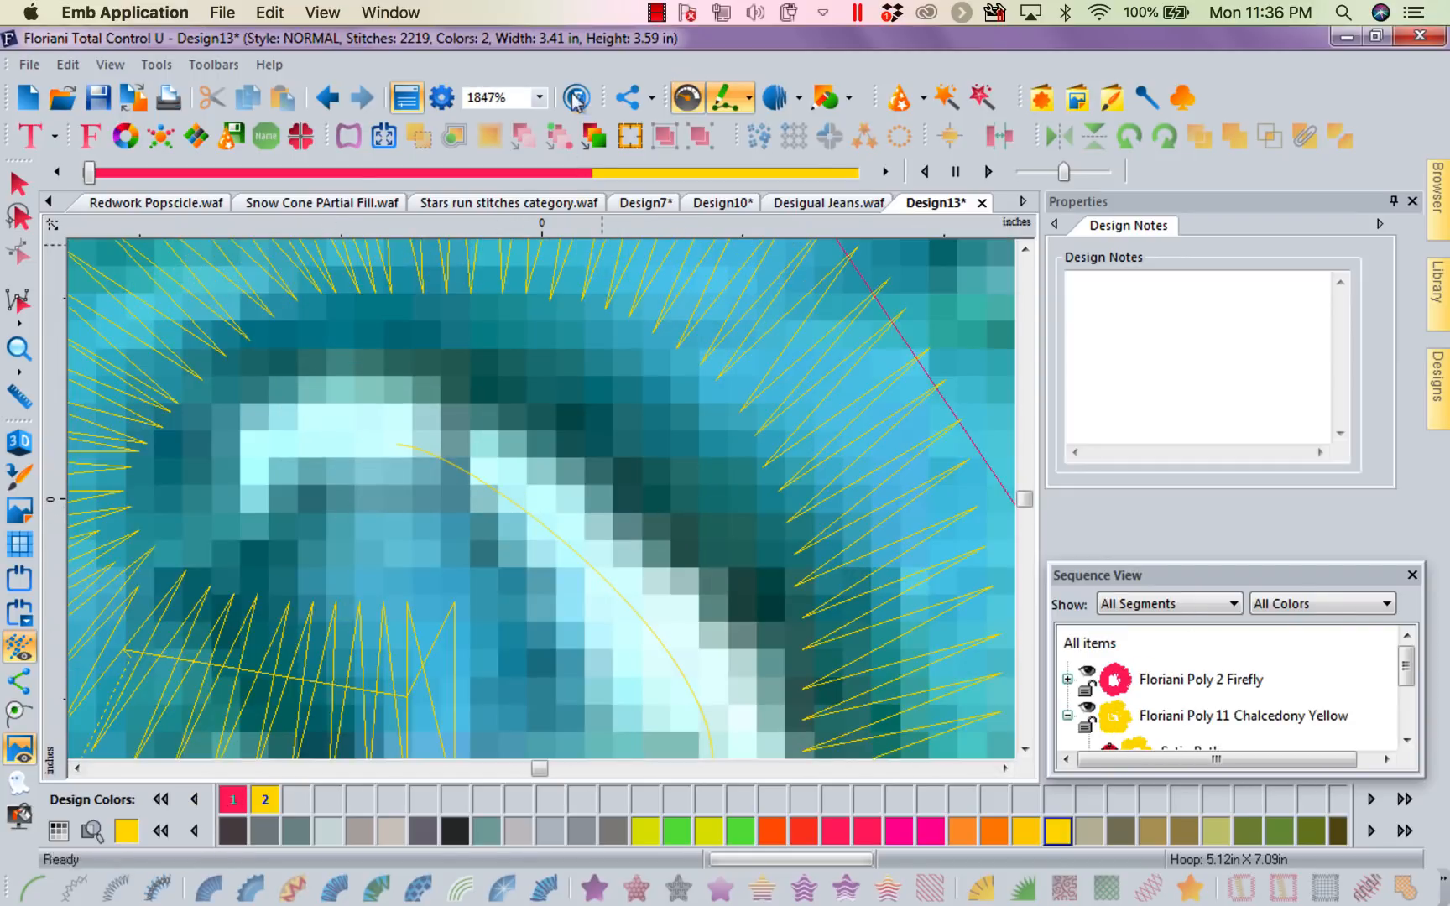
click(539, 97)
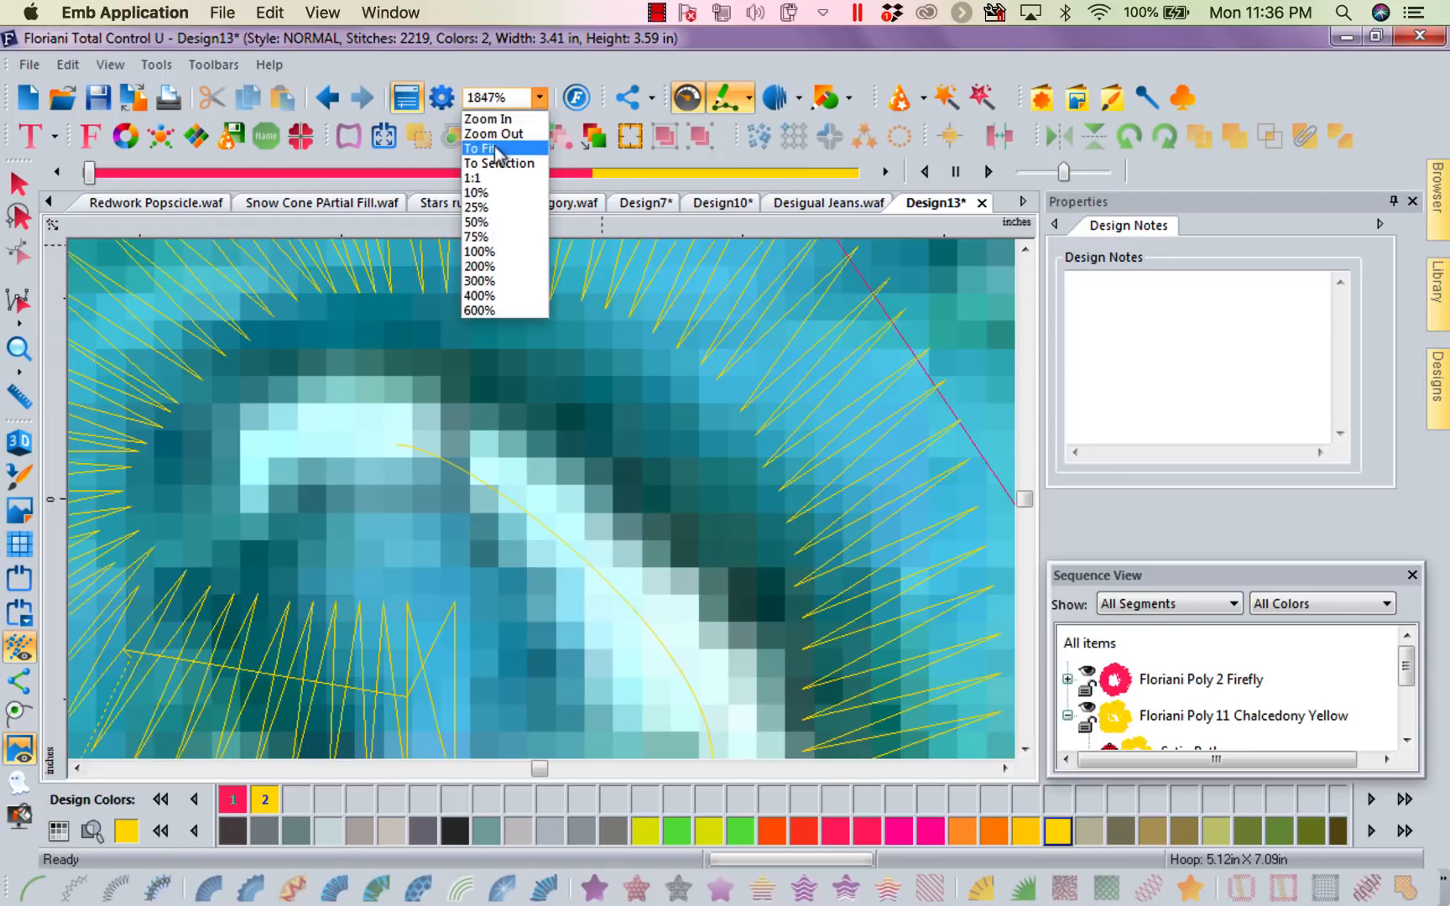
click(496, 149)
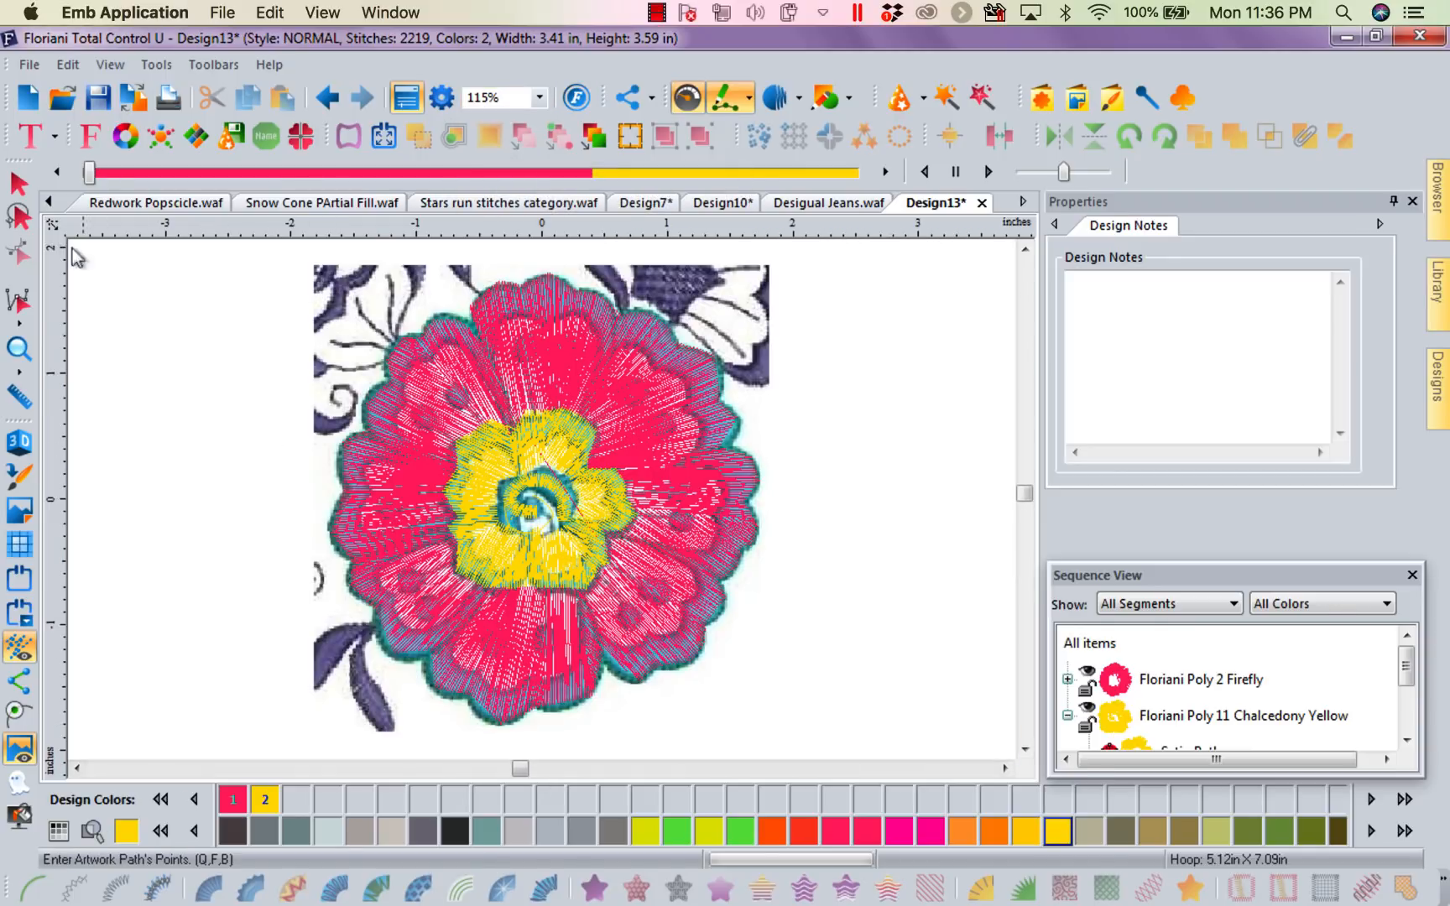
key(Return)
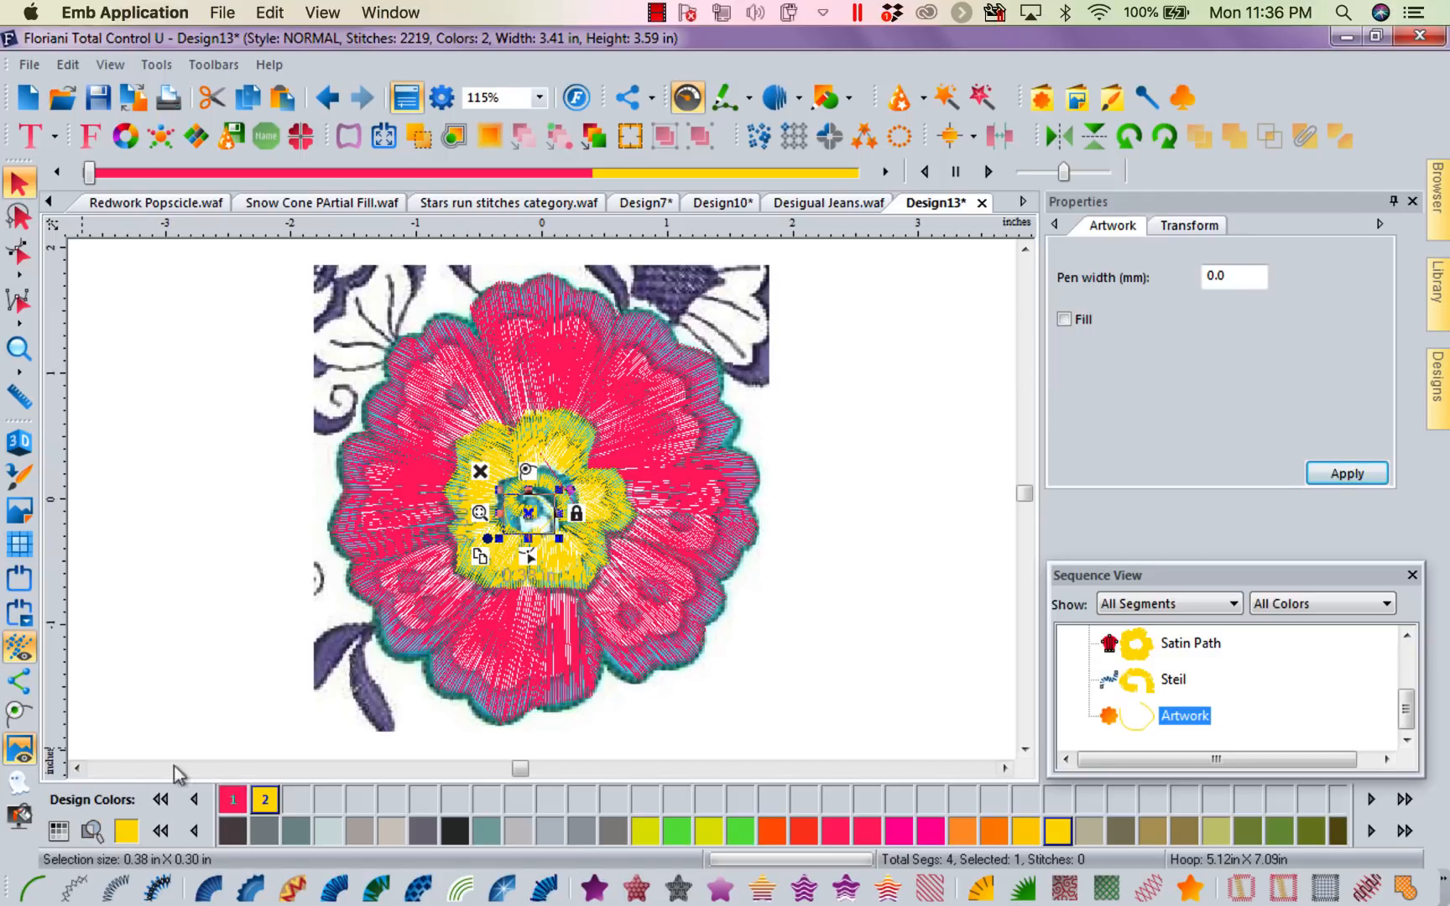
click(118, 890)
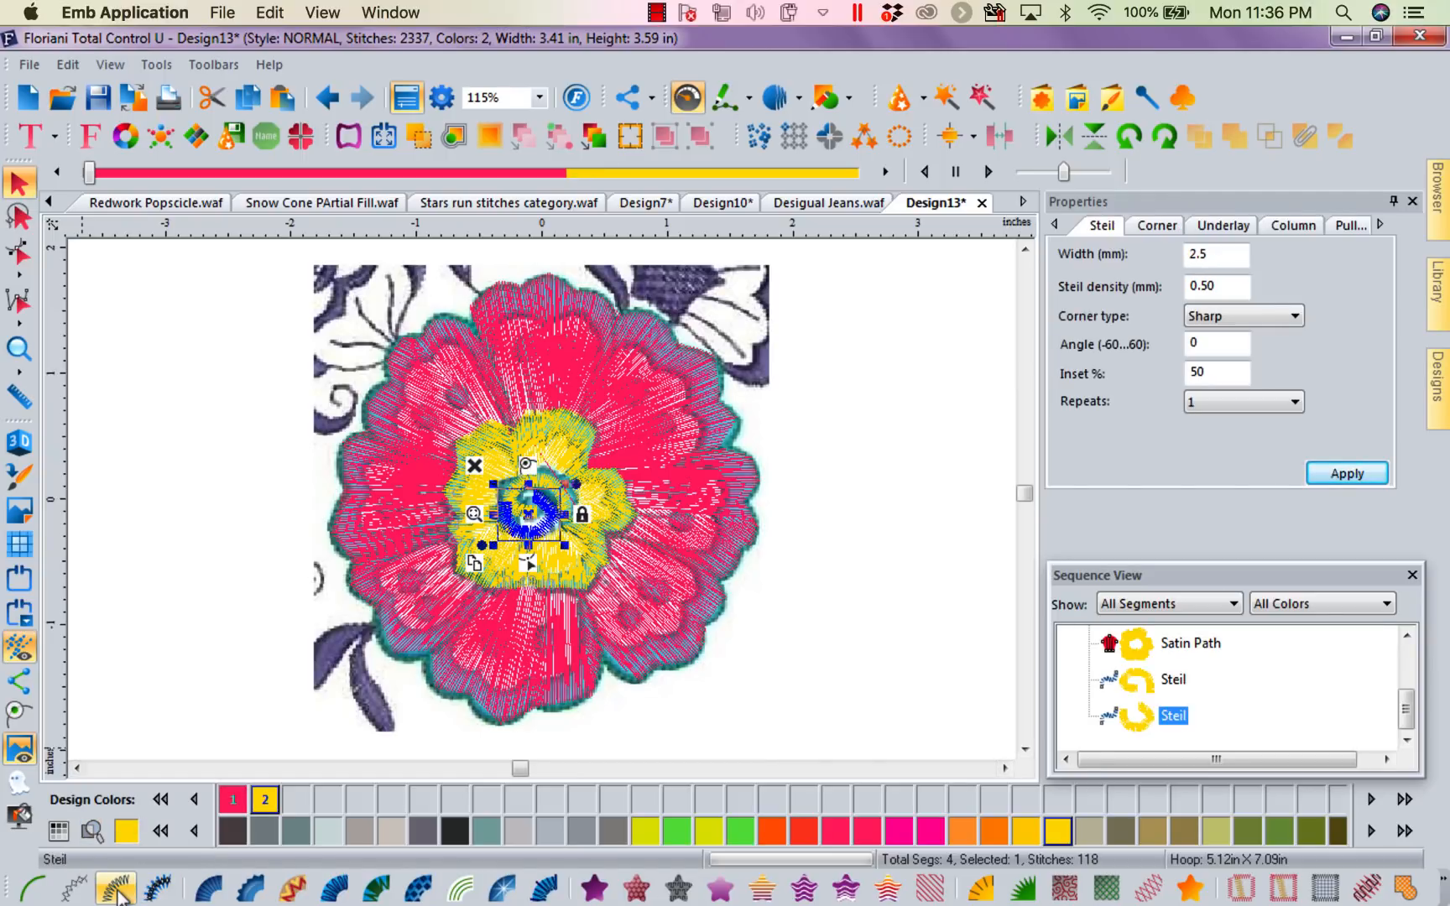
Step: Select the outer pink flower, hide the background image and display the design in 3D
click(705, 474)
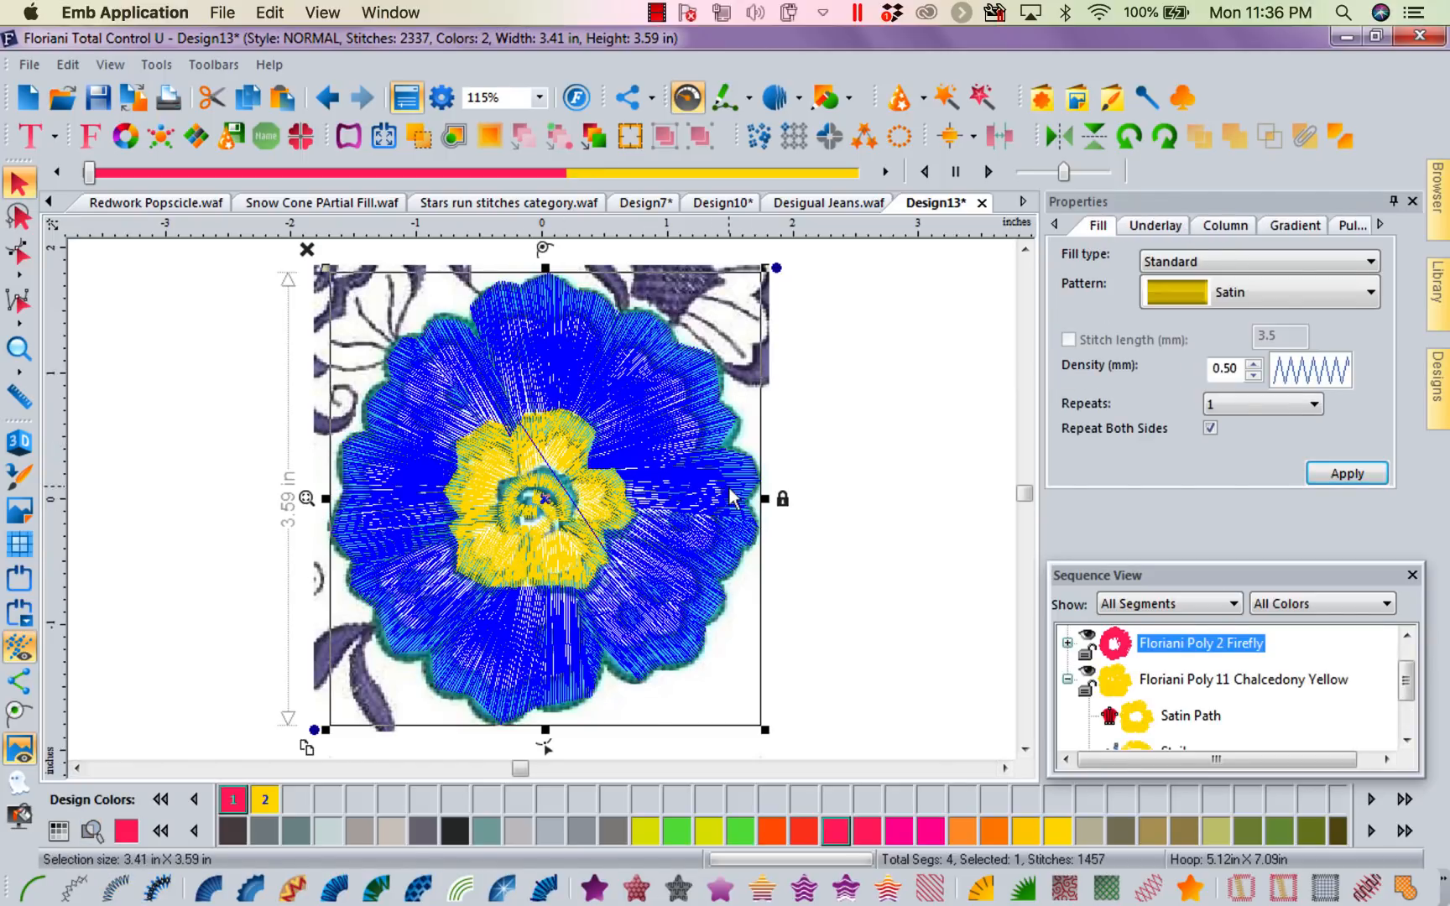
click(24, 748)
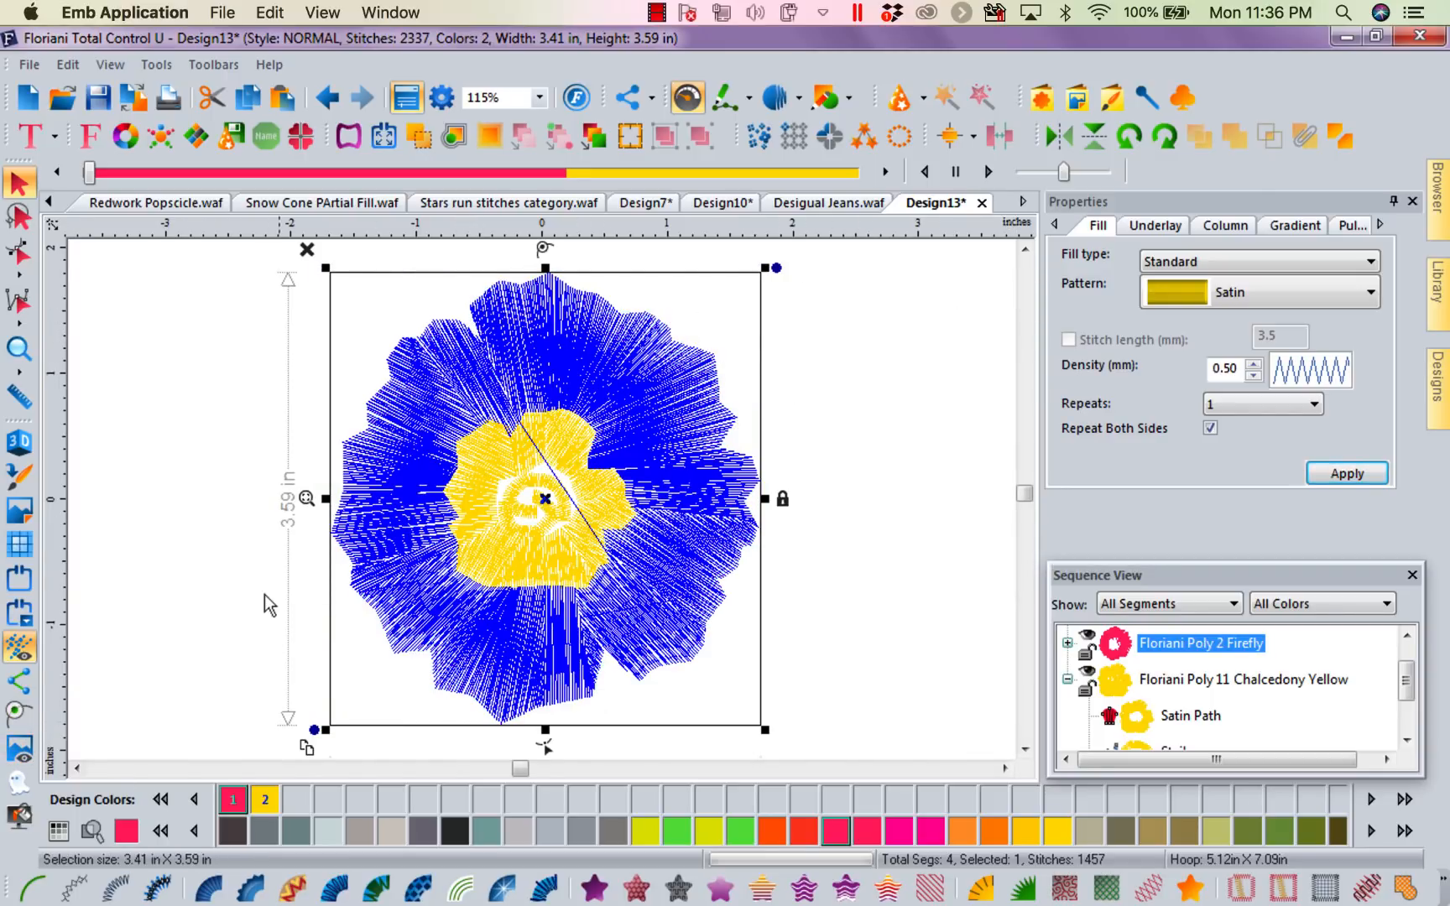
click(19, 442)
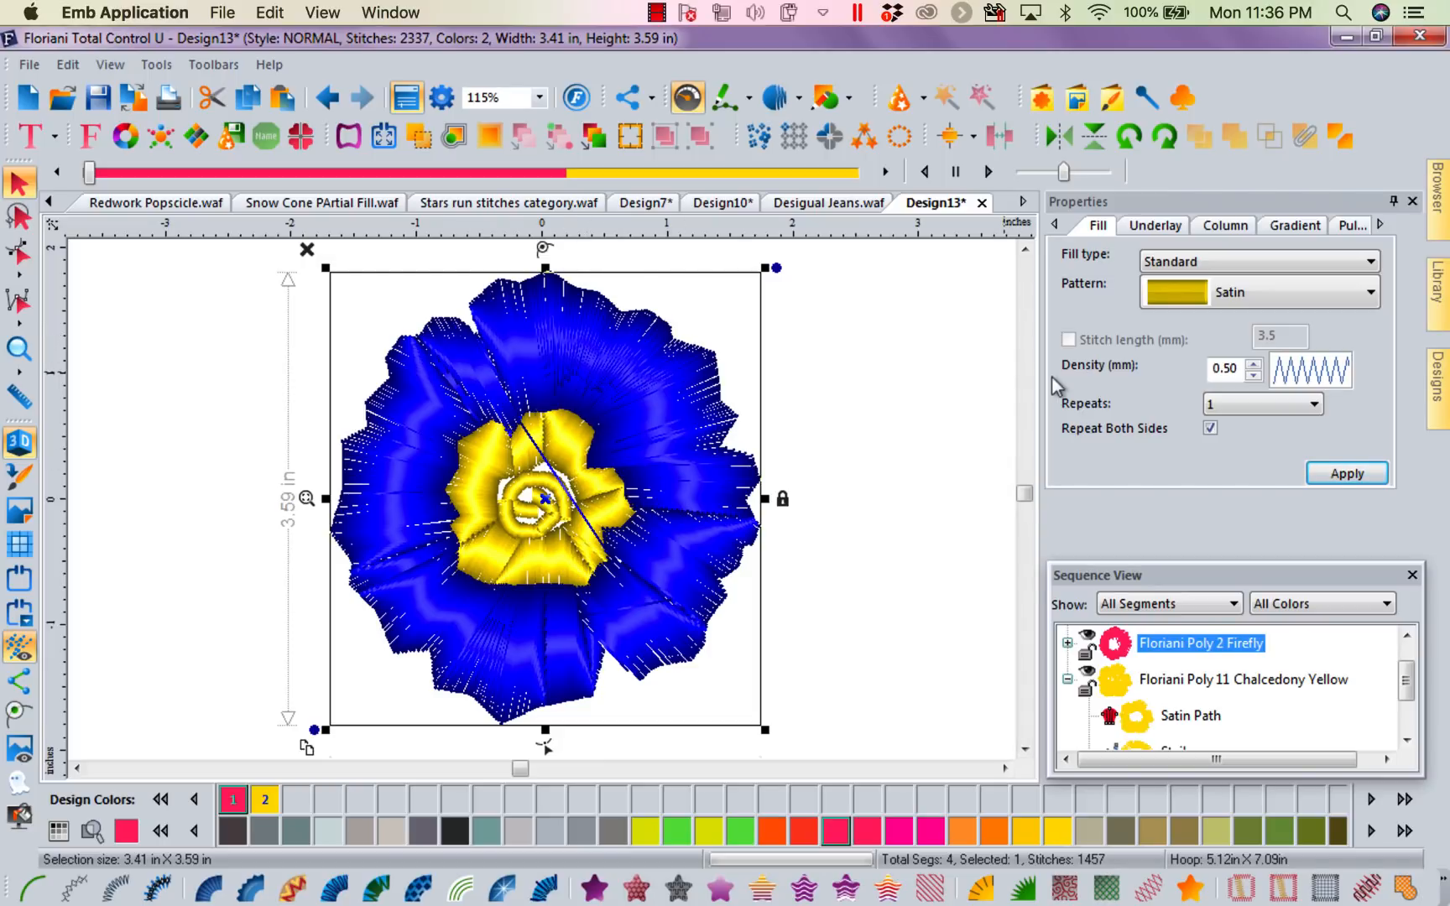
Step: Set the outer pink flower's satin fill density to 0.6 mm
drag(1240, 367, 1123, 370)
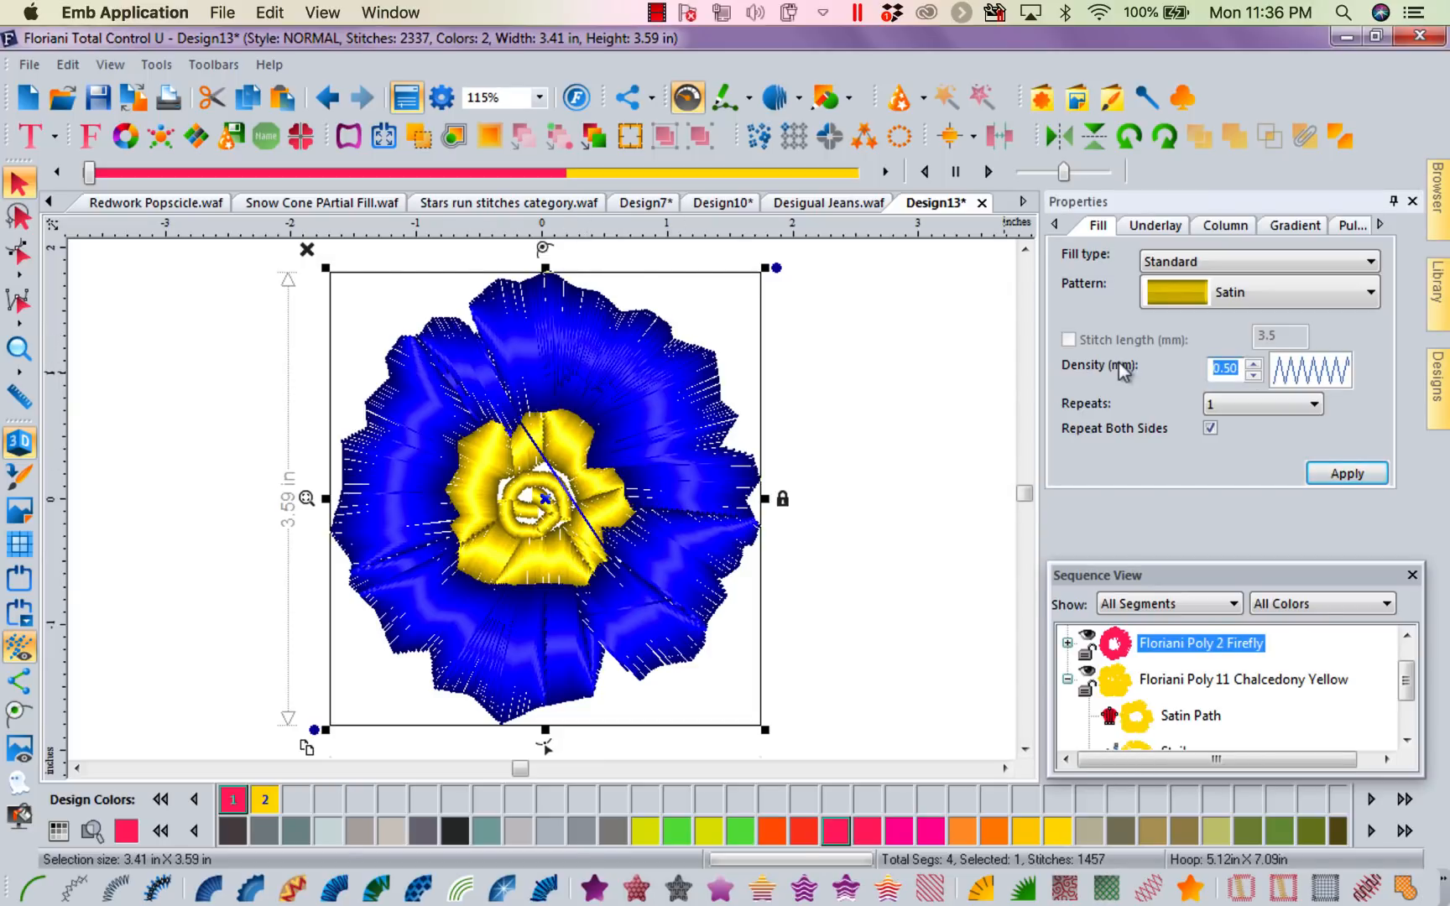
text(.6)
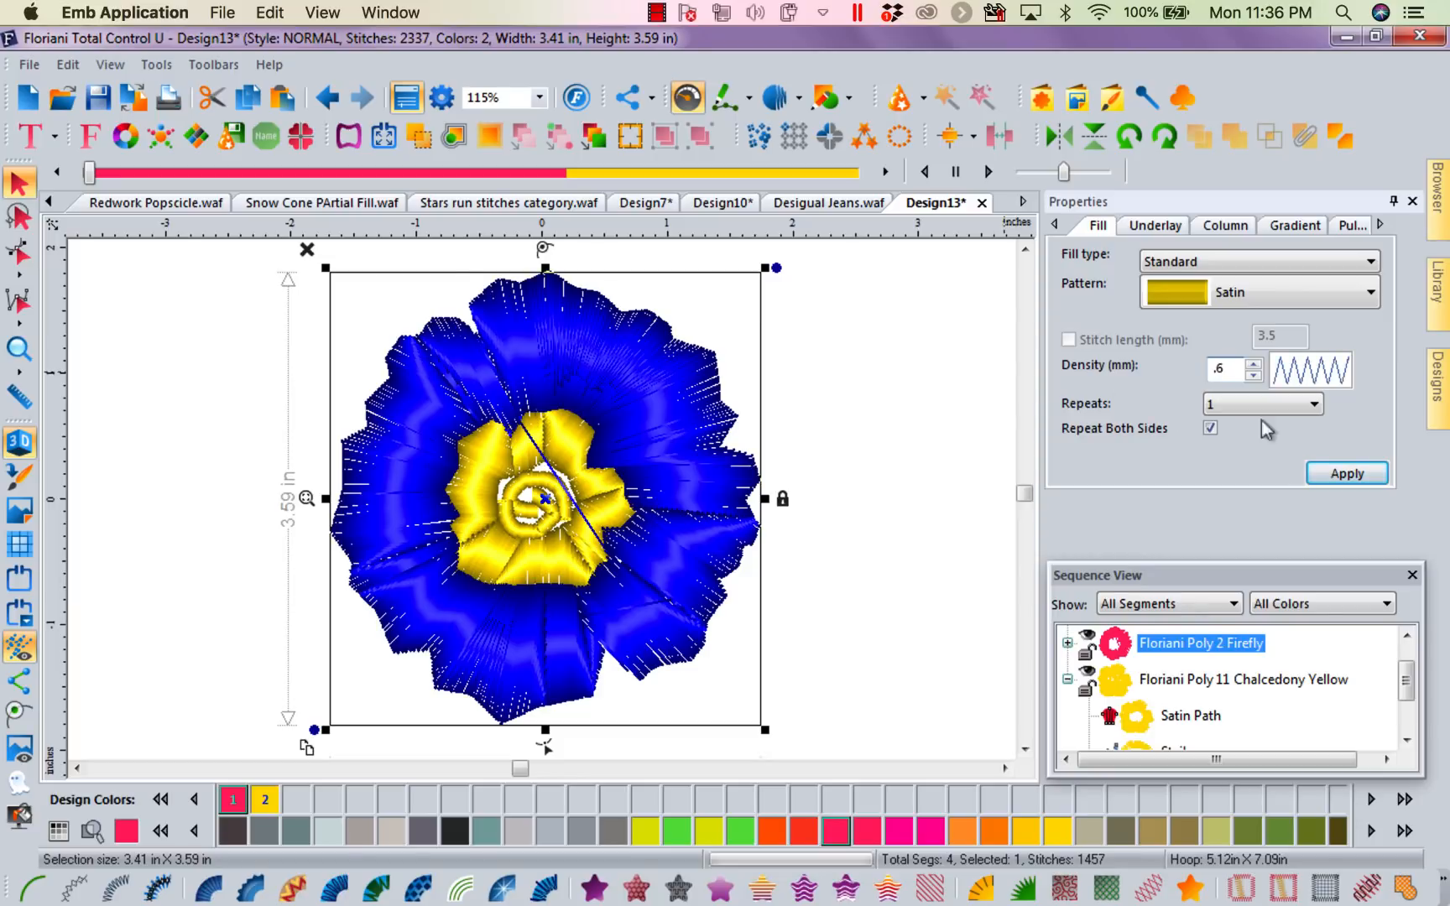
click(1341, 474)
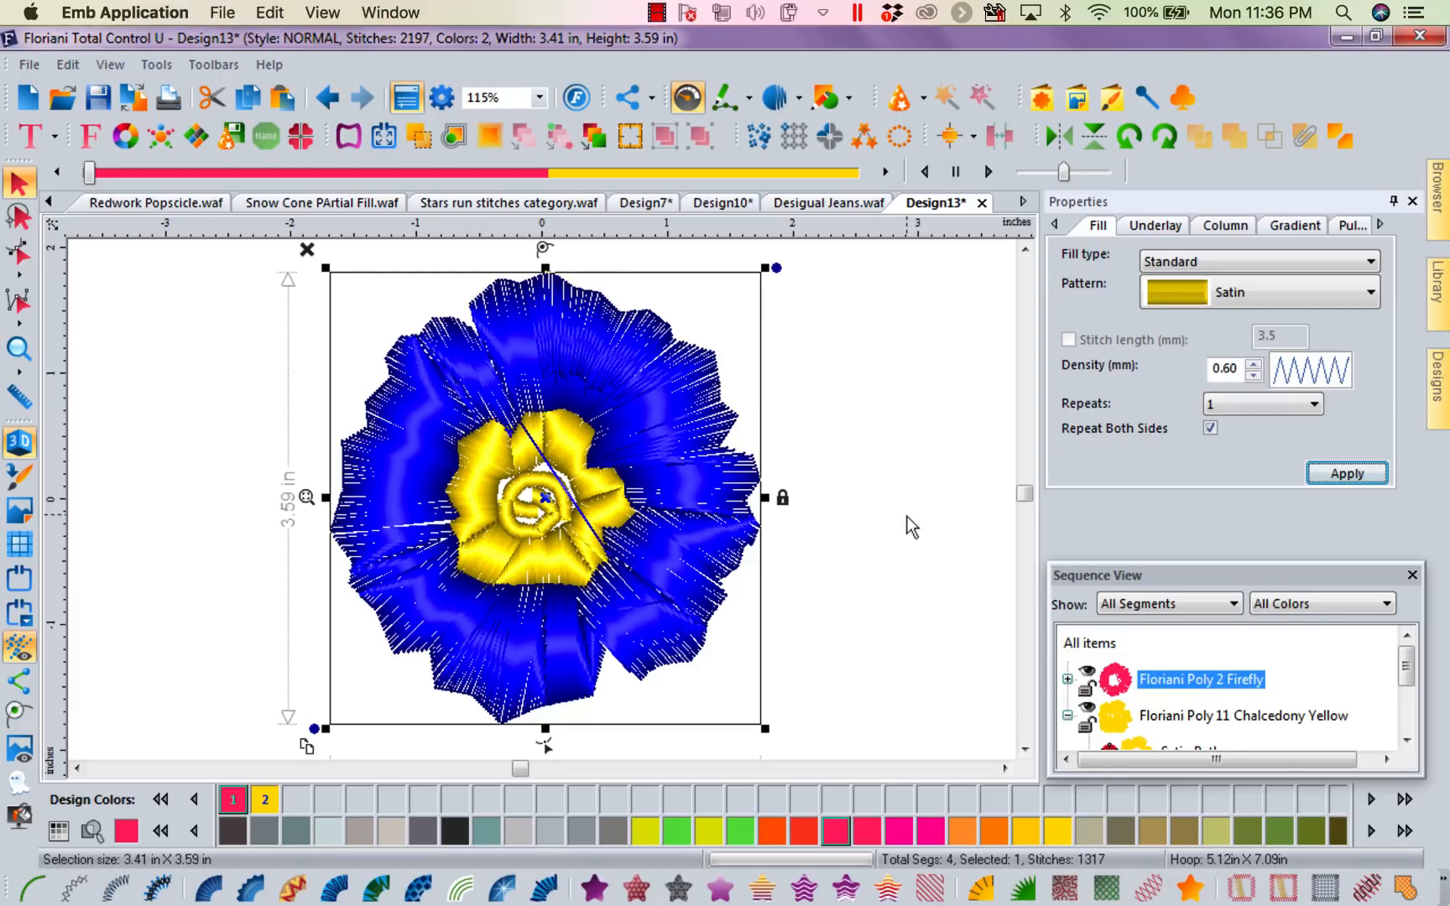
Step: Set the yellow inner flower's satin fill density to 0.6 mm and deselect it
click(572, 579)
click(573, 579)
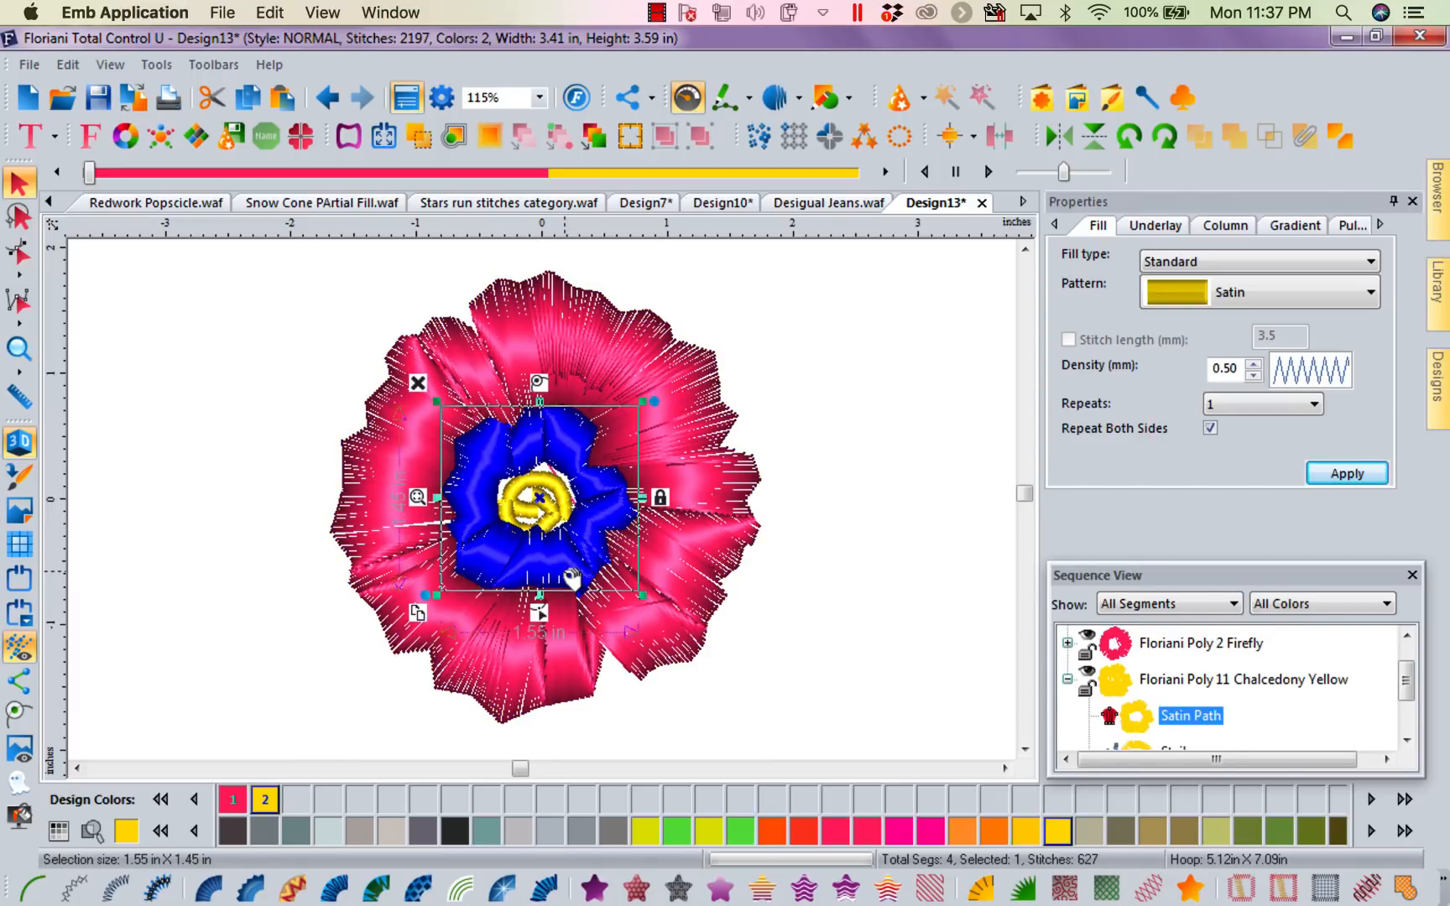
double_click(1244, 369)
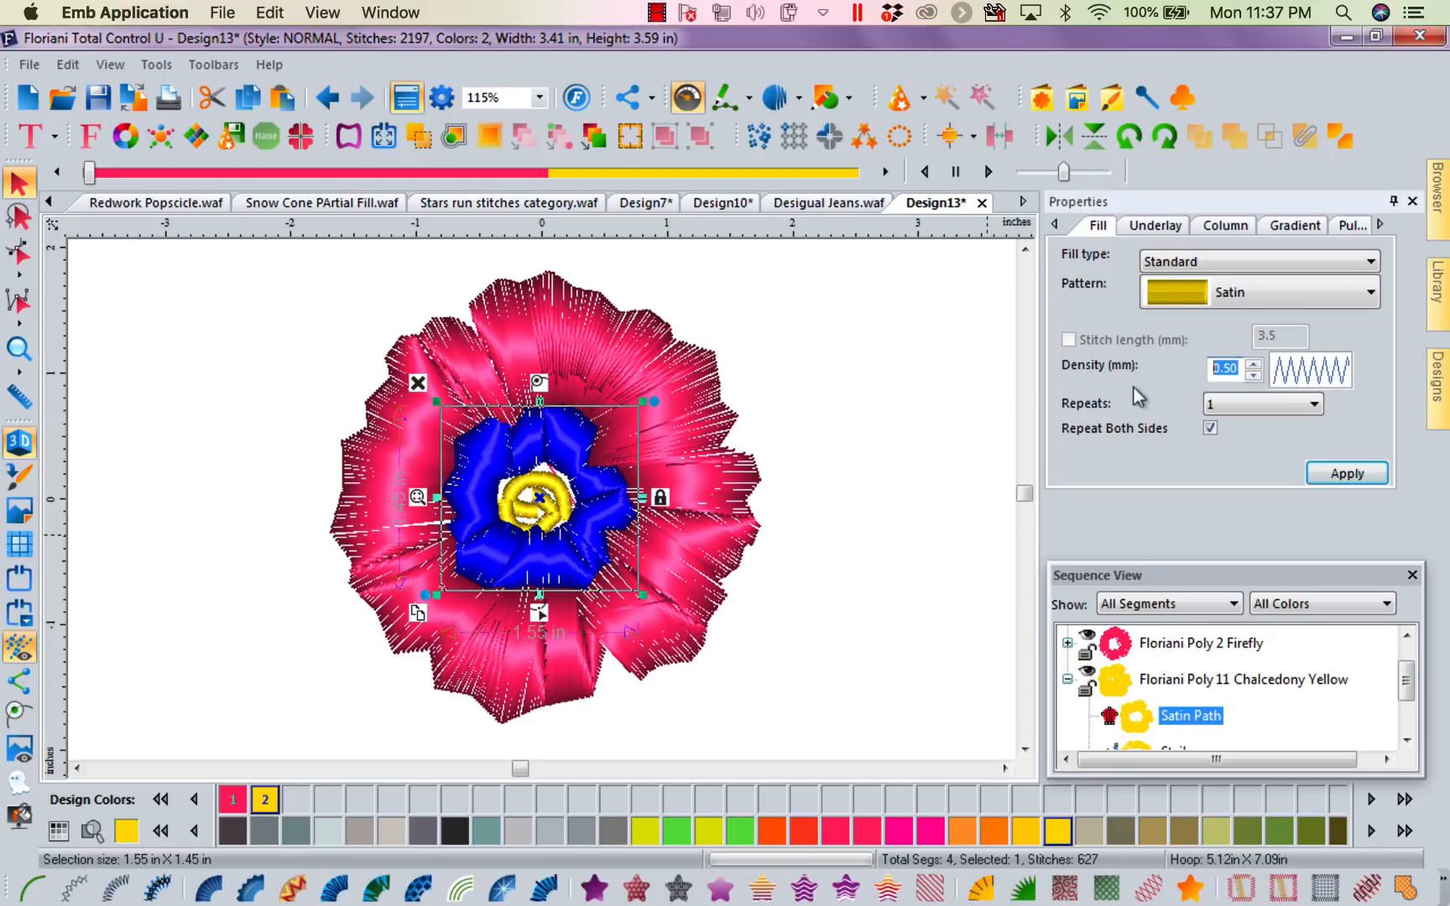
text(.6)
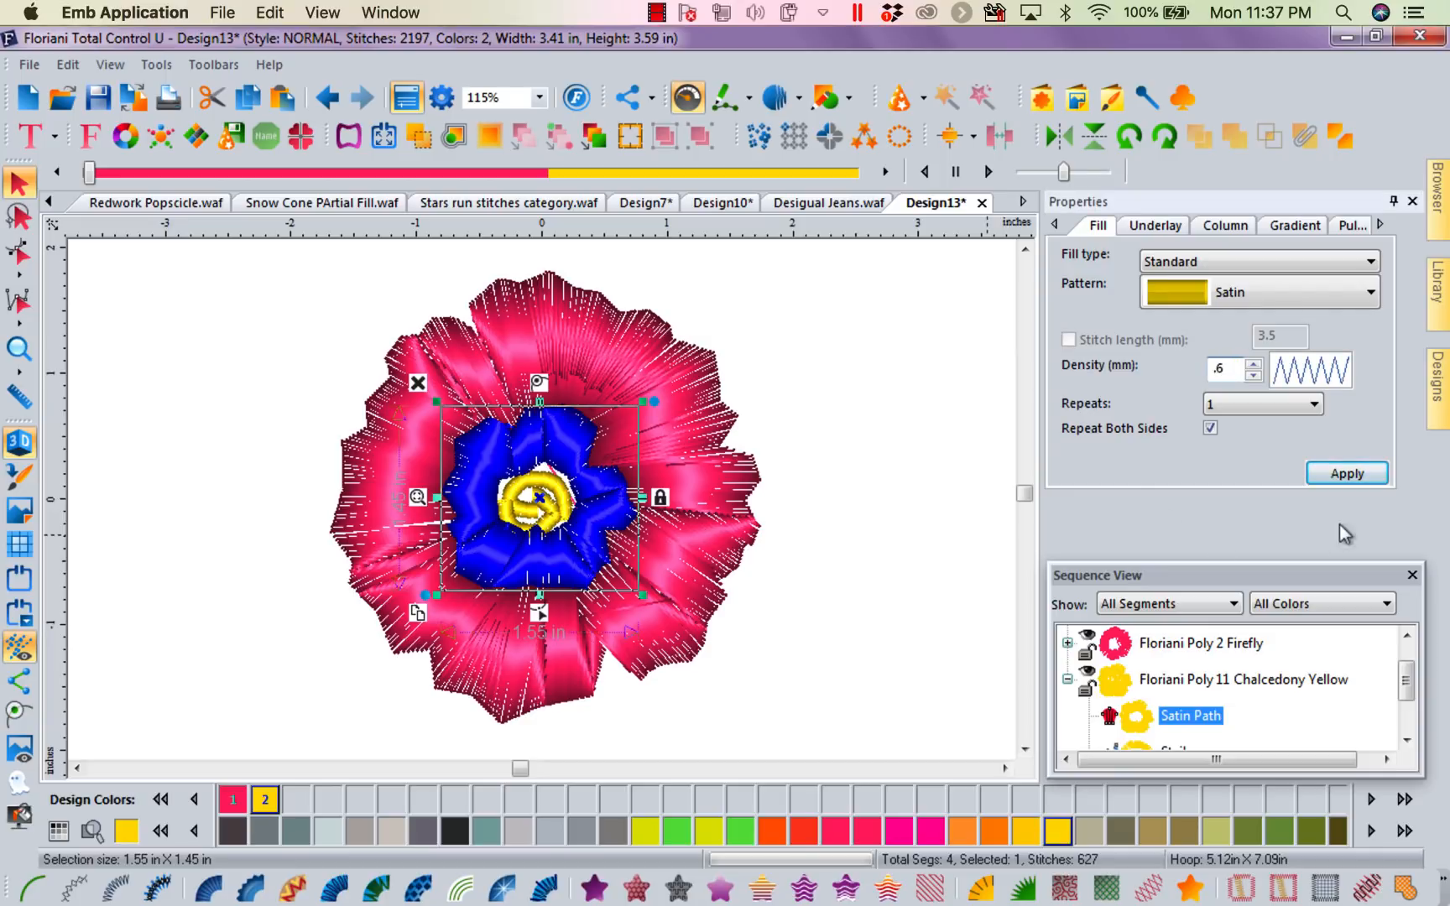
click(1343, 473)
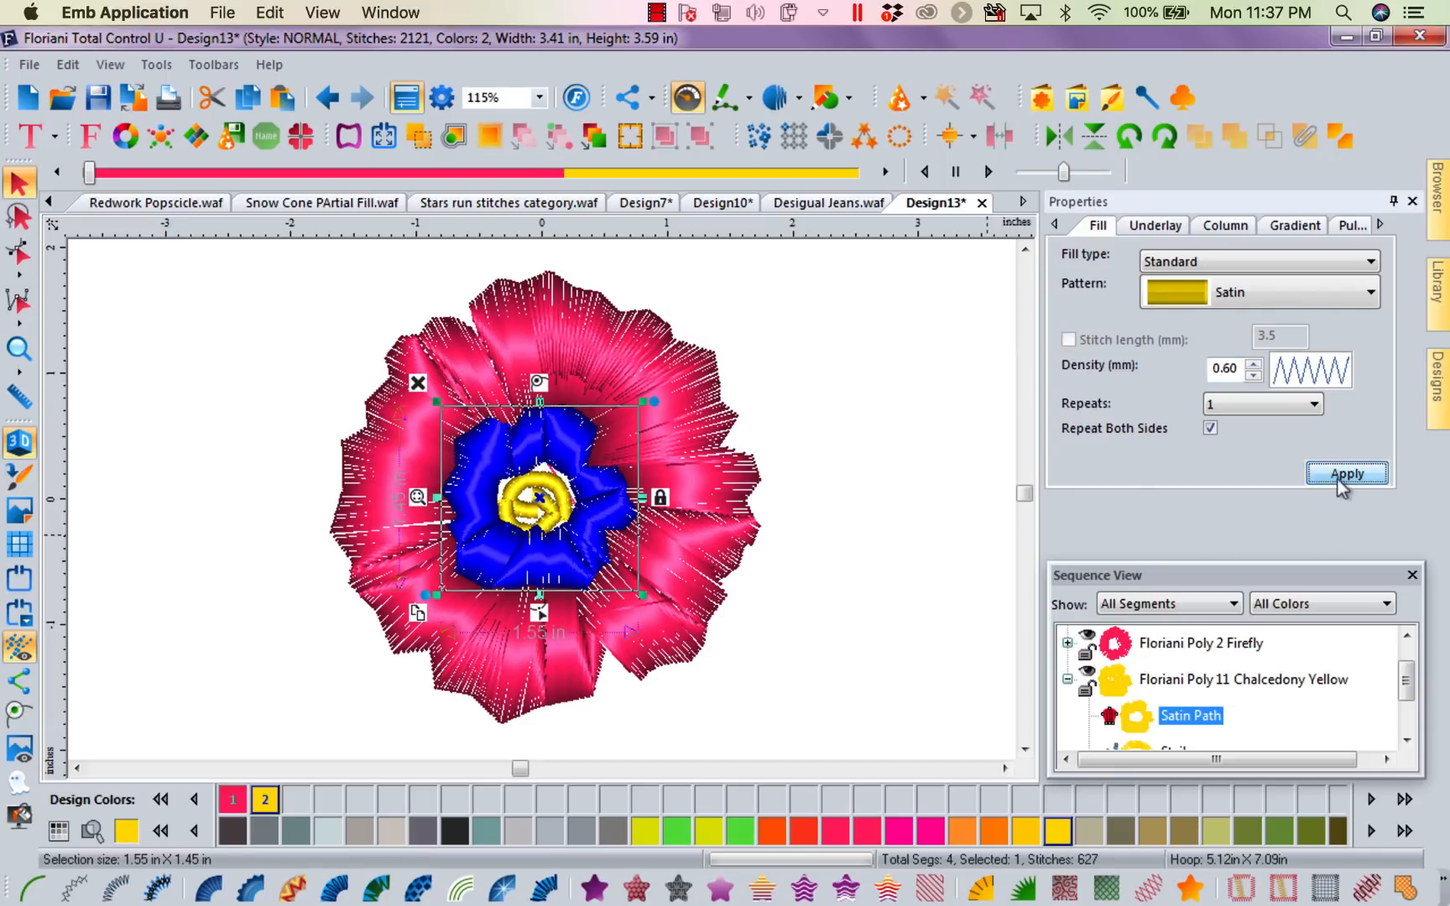
click(842, 593)
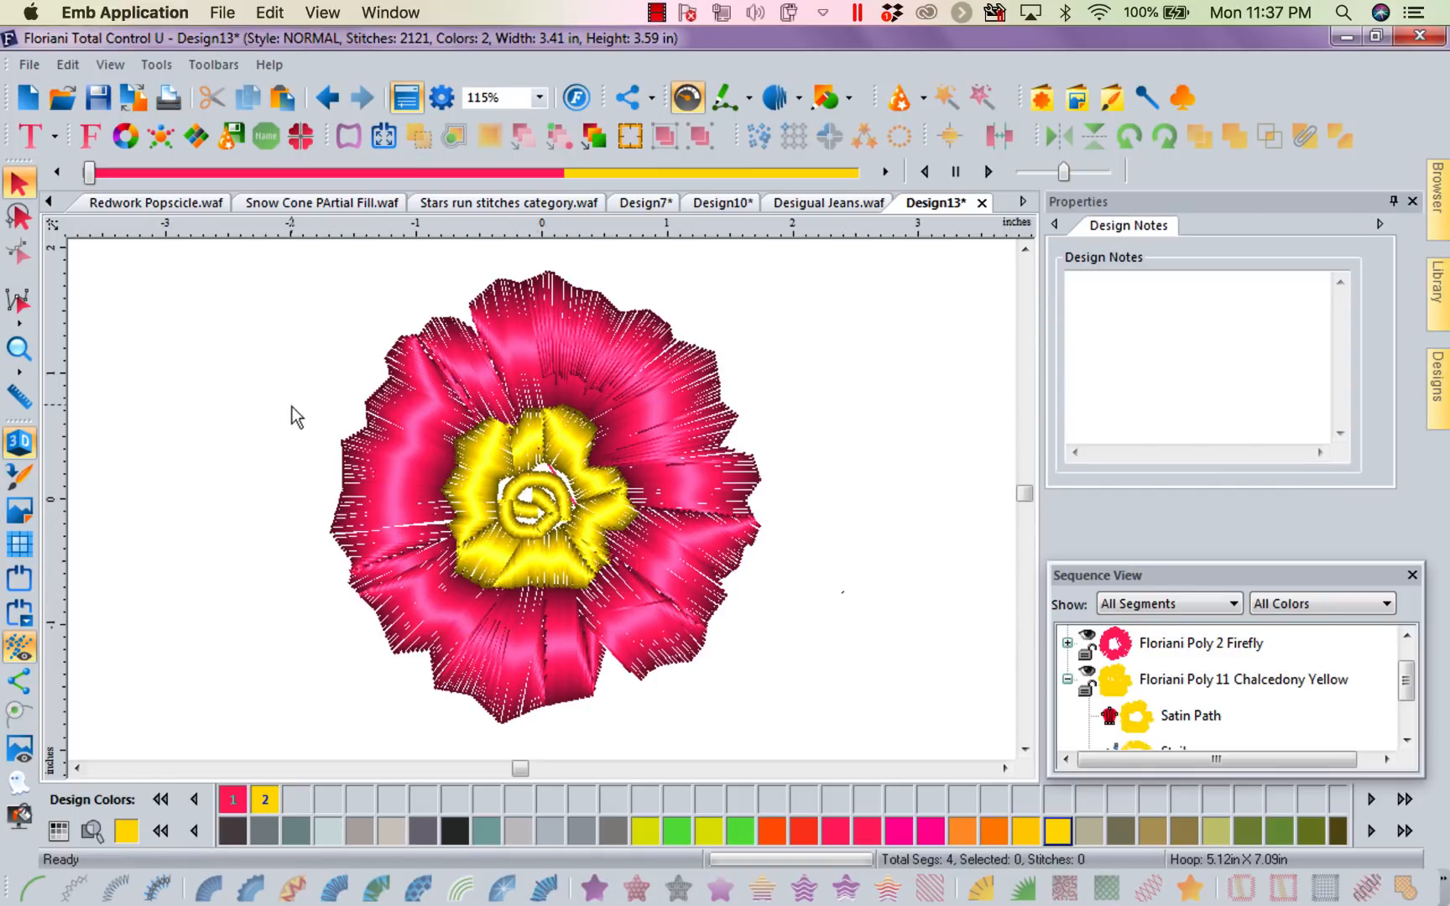
Step: Recolour both Steil curves in the flower's centre to Floriani Poly 238 Olive Drab
click(553, 508)
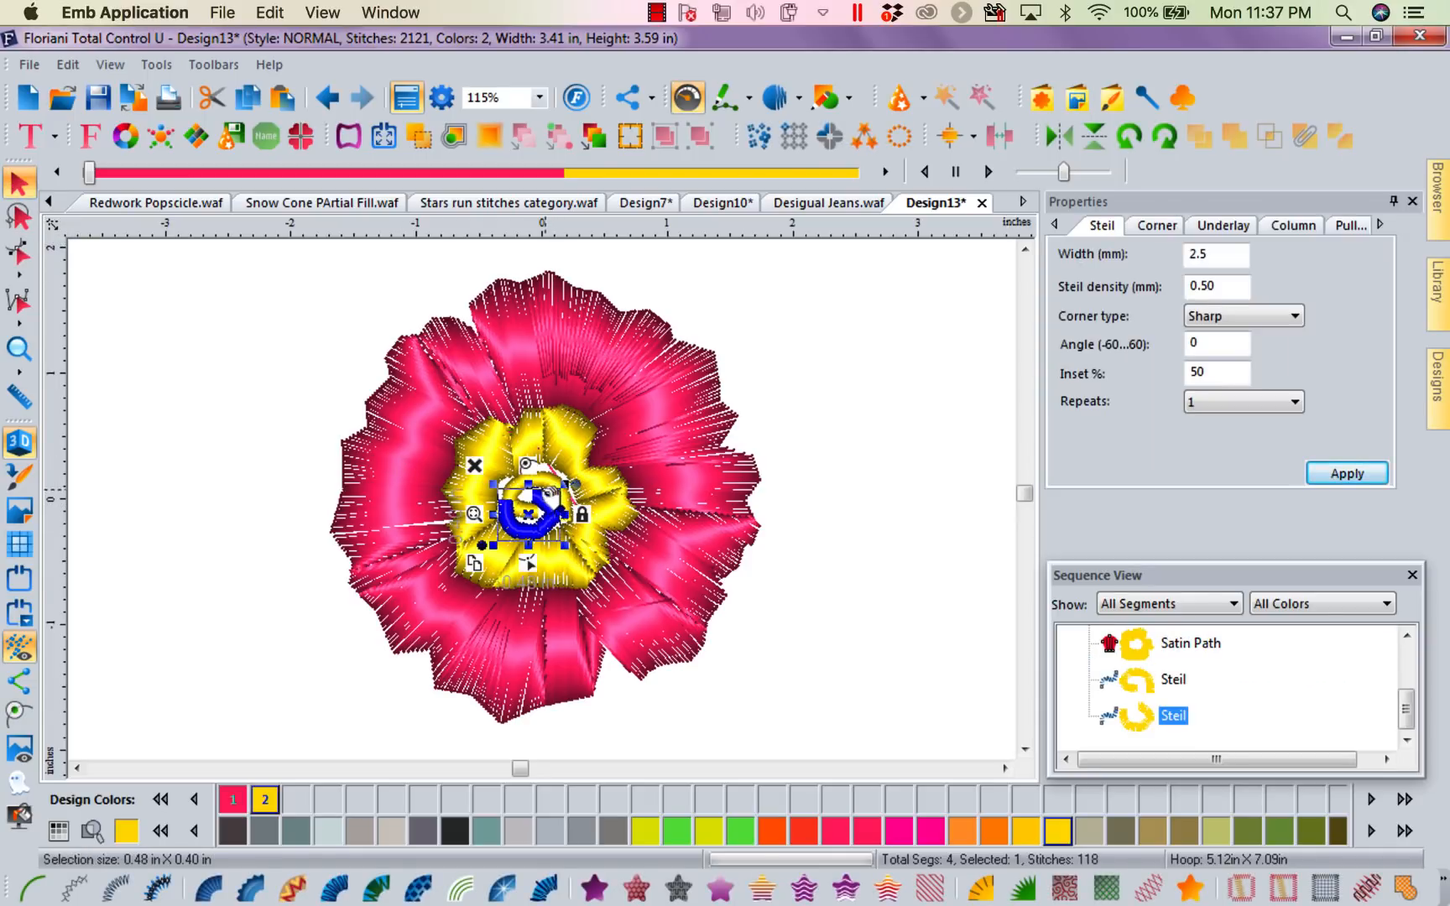
shift+click(519, 499)
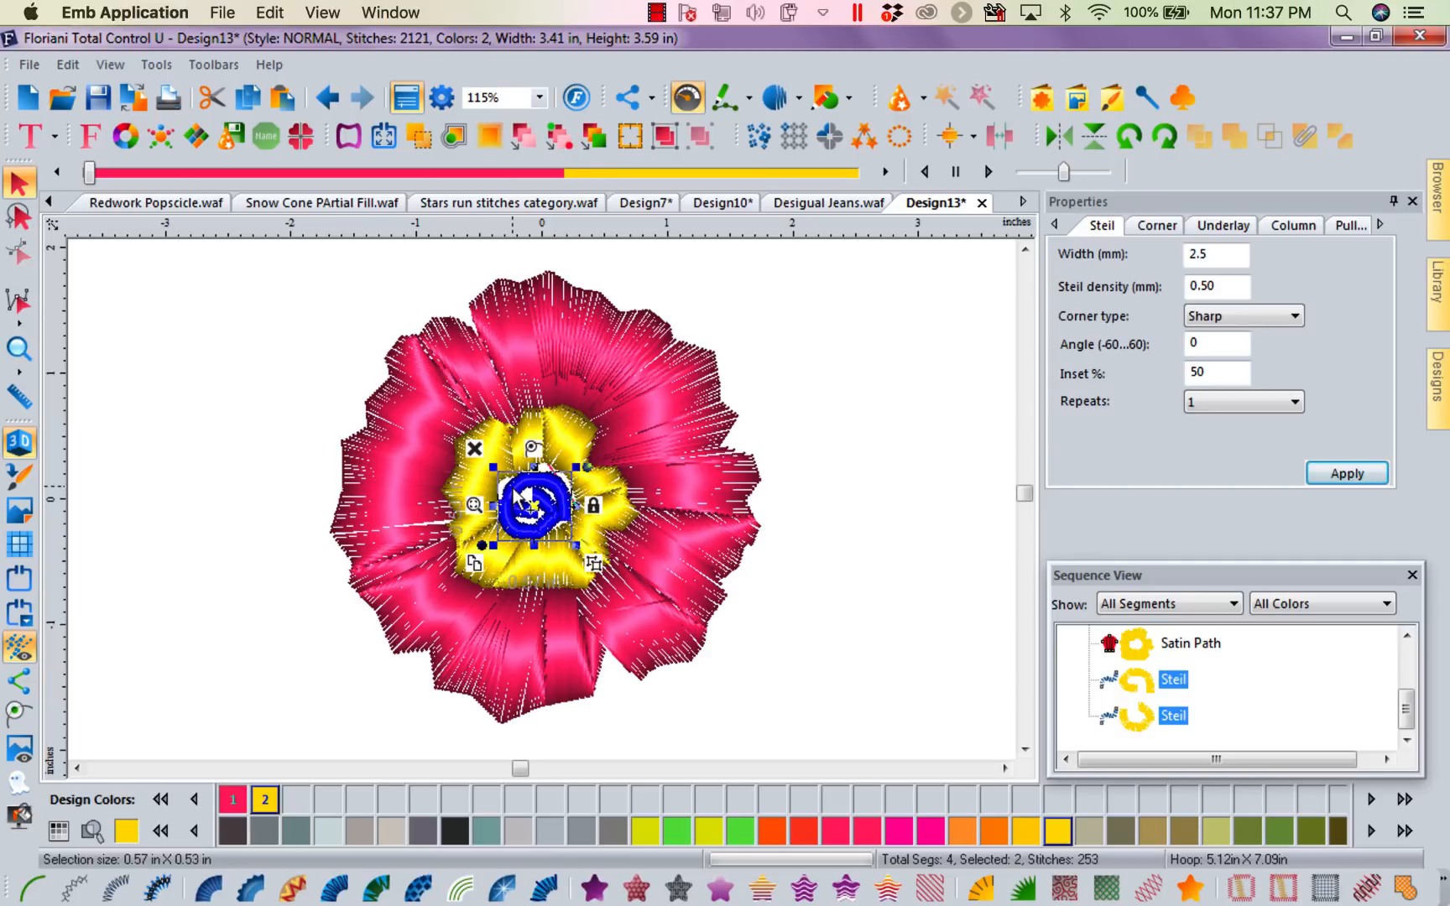
click(740, 829)
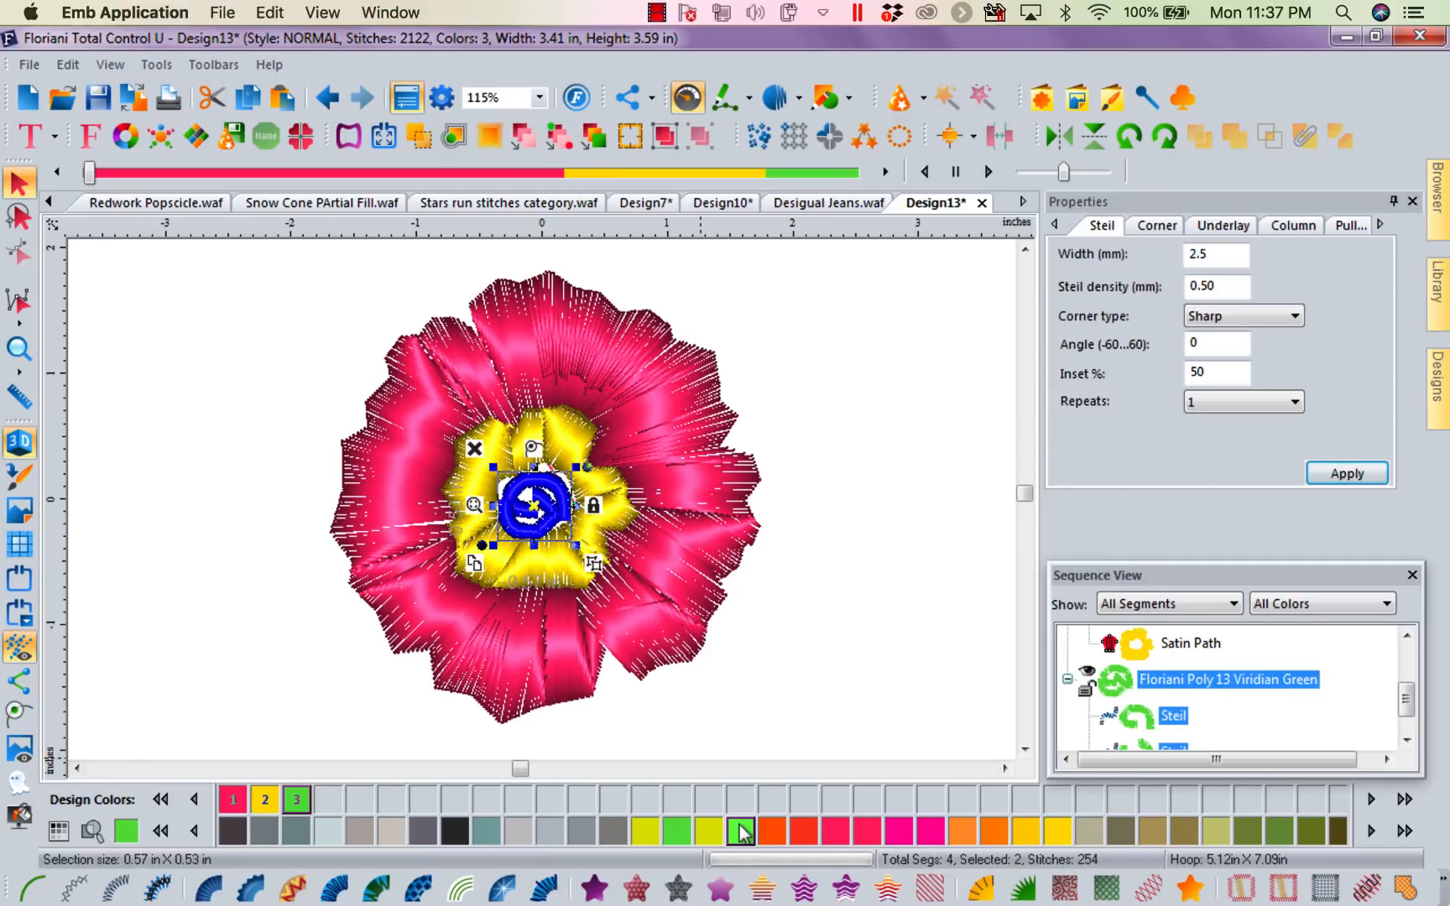
click(1279, 831)
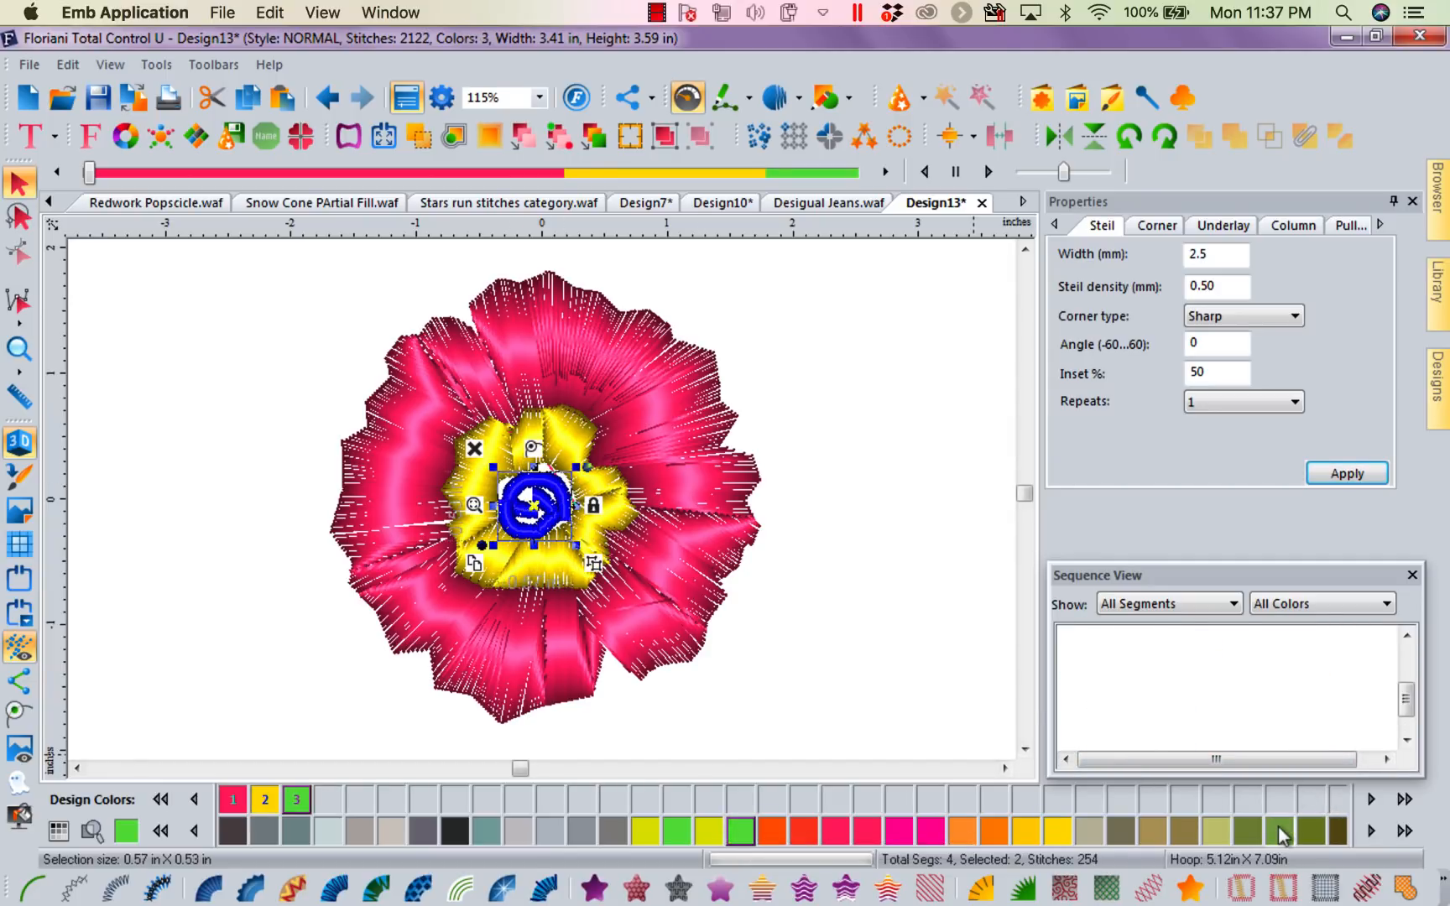
click(951, 559)
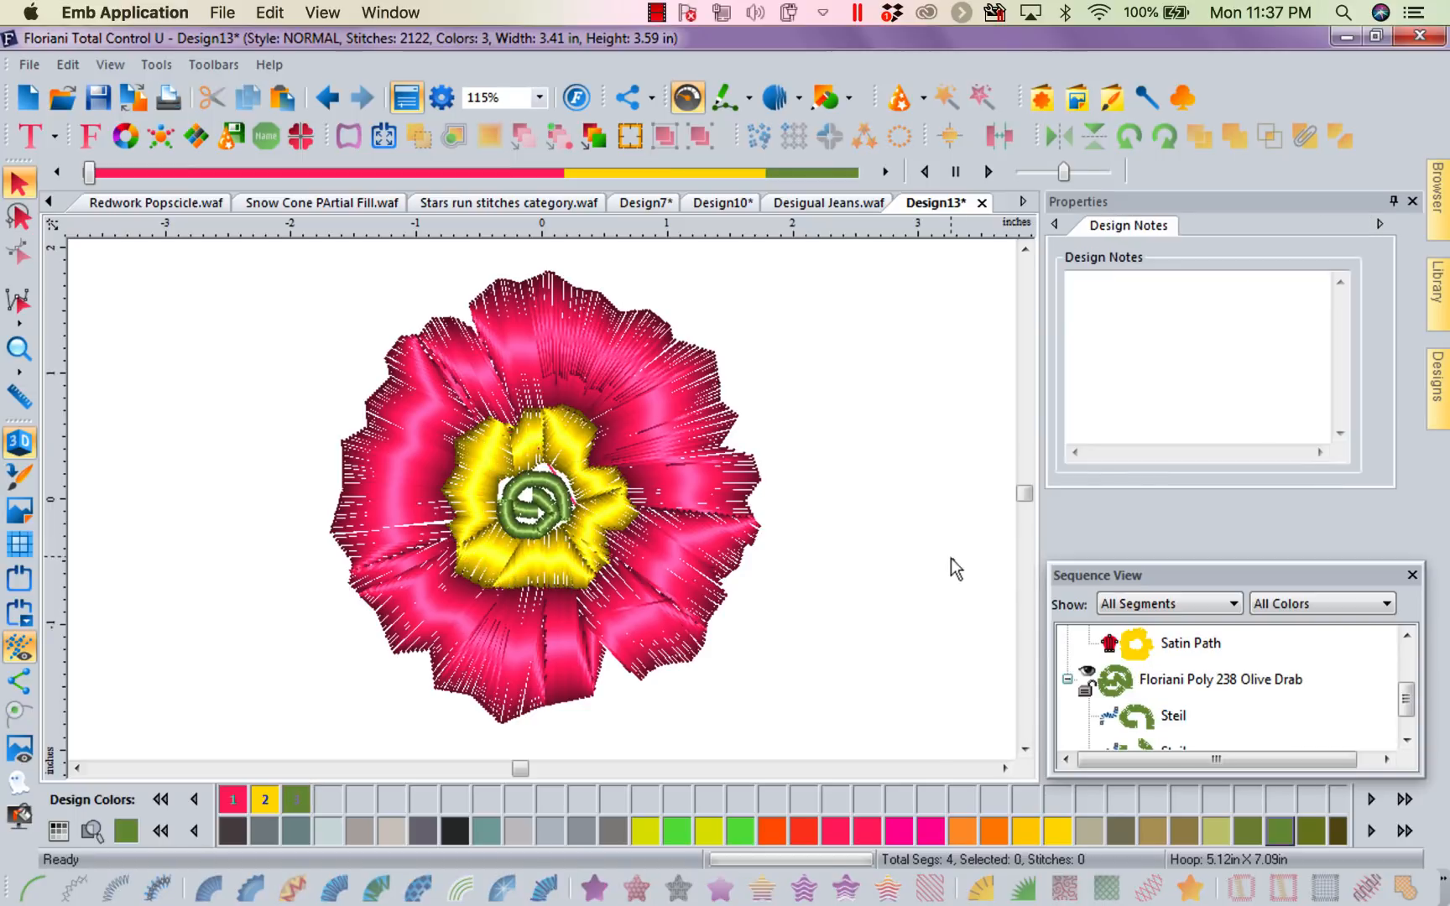
Step: Set the width of the upper Steil curve in the flower's centre to 3 mm
click(556, 490)
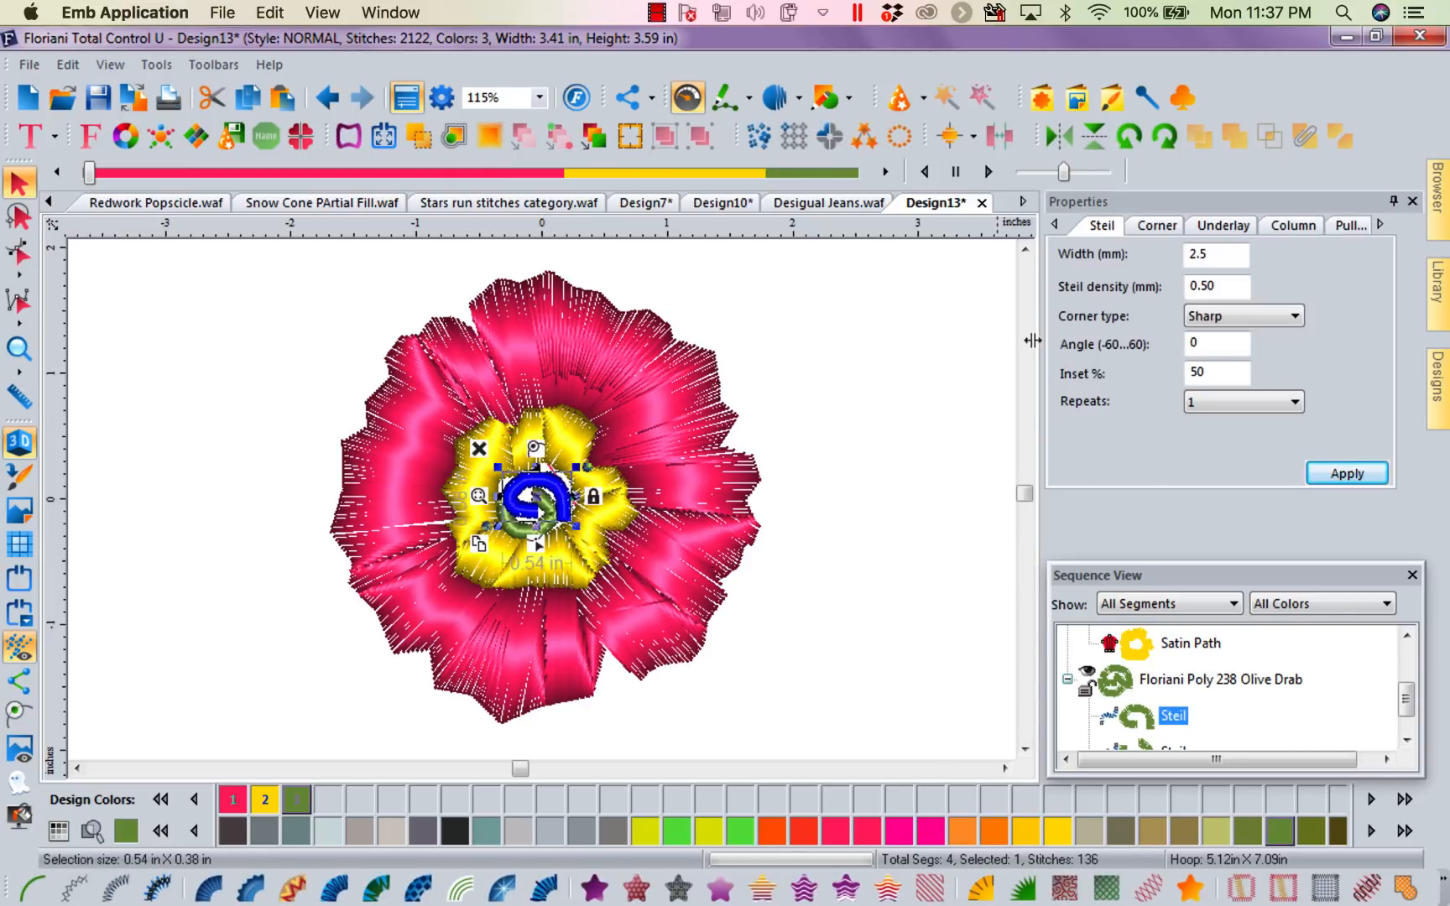
drag(1225, 253, 1090, 251)
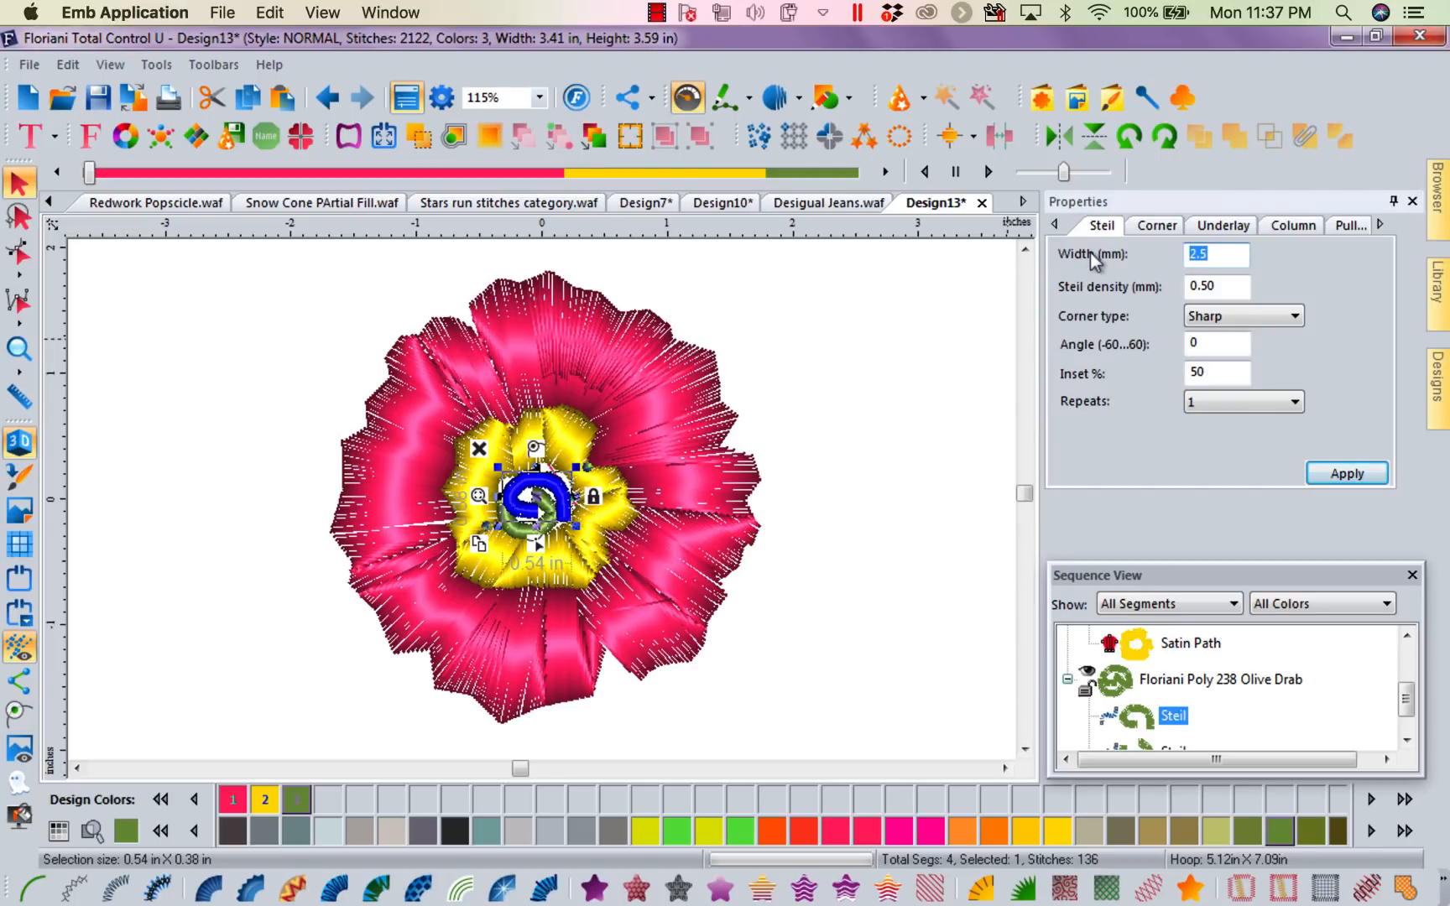
text(3)
click(1350, 473)
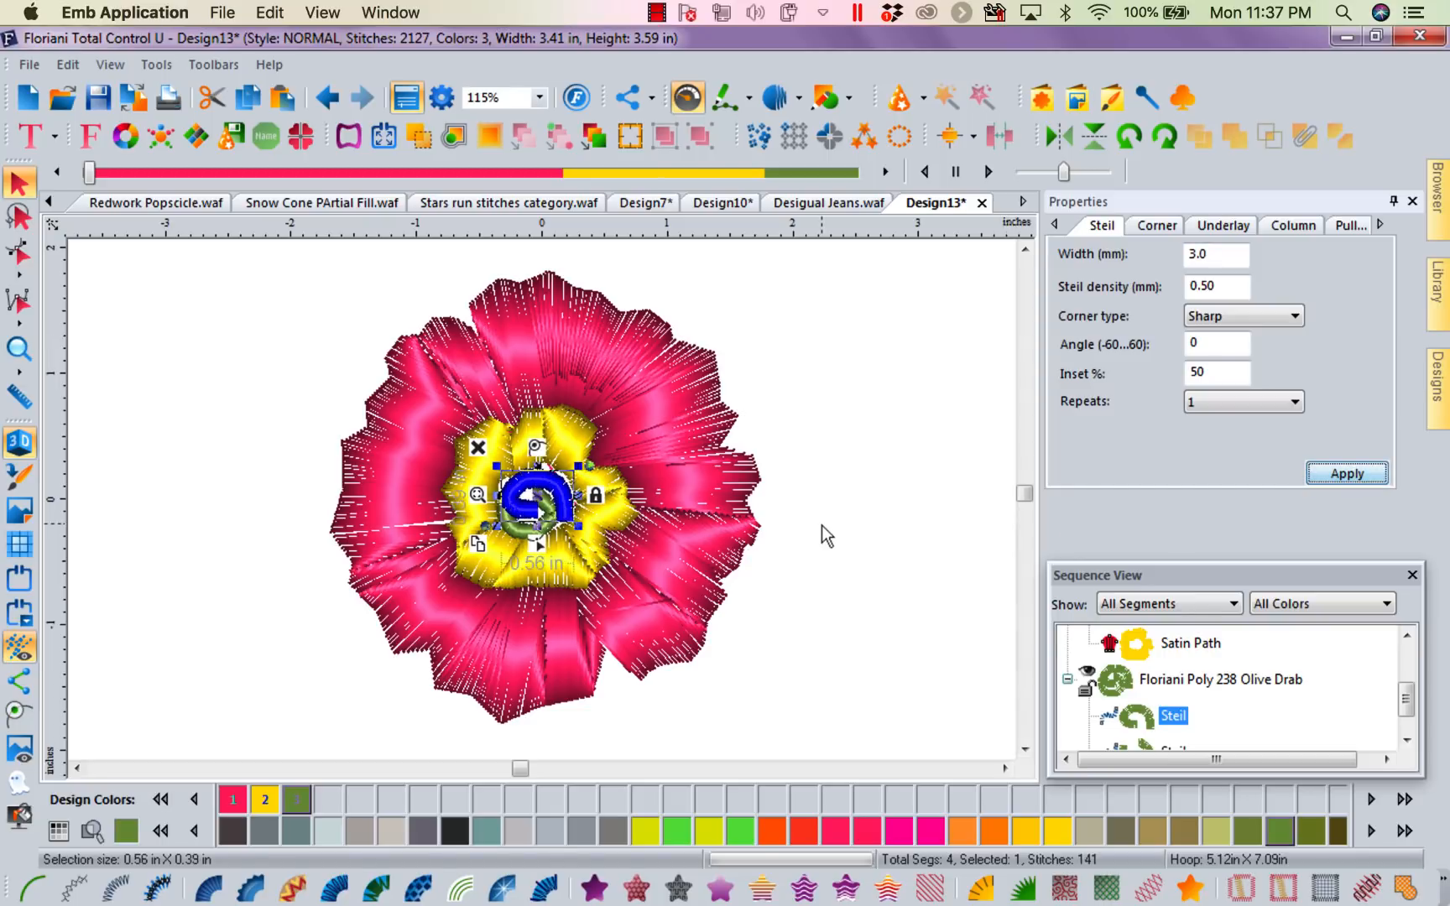
Step: Set the width of the lower Steil curve in the flower's centre to 3 mm
click(527, 538)
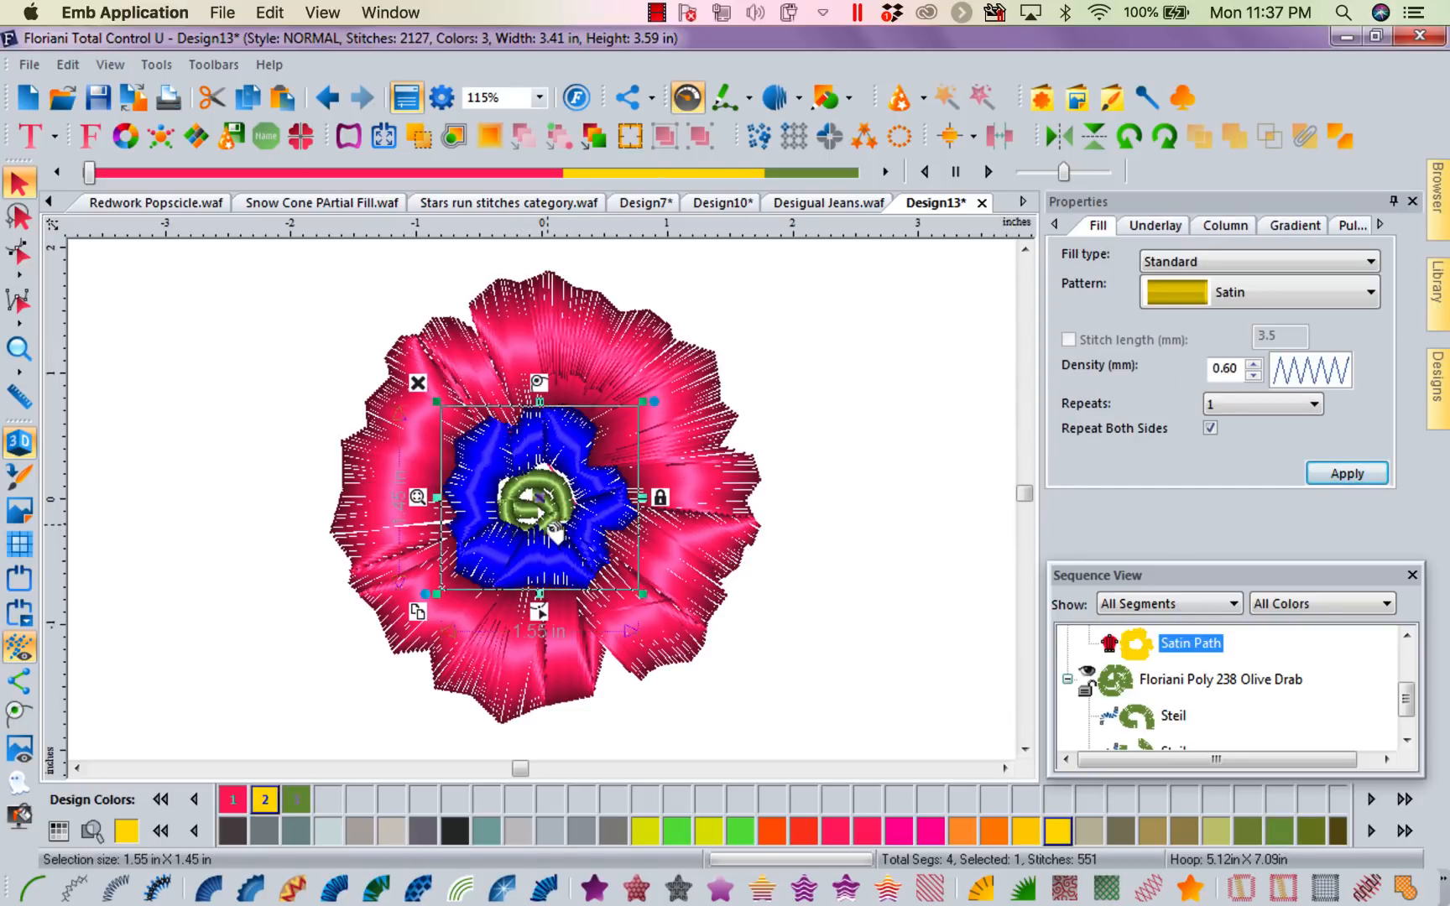
click(1148, 698)
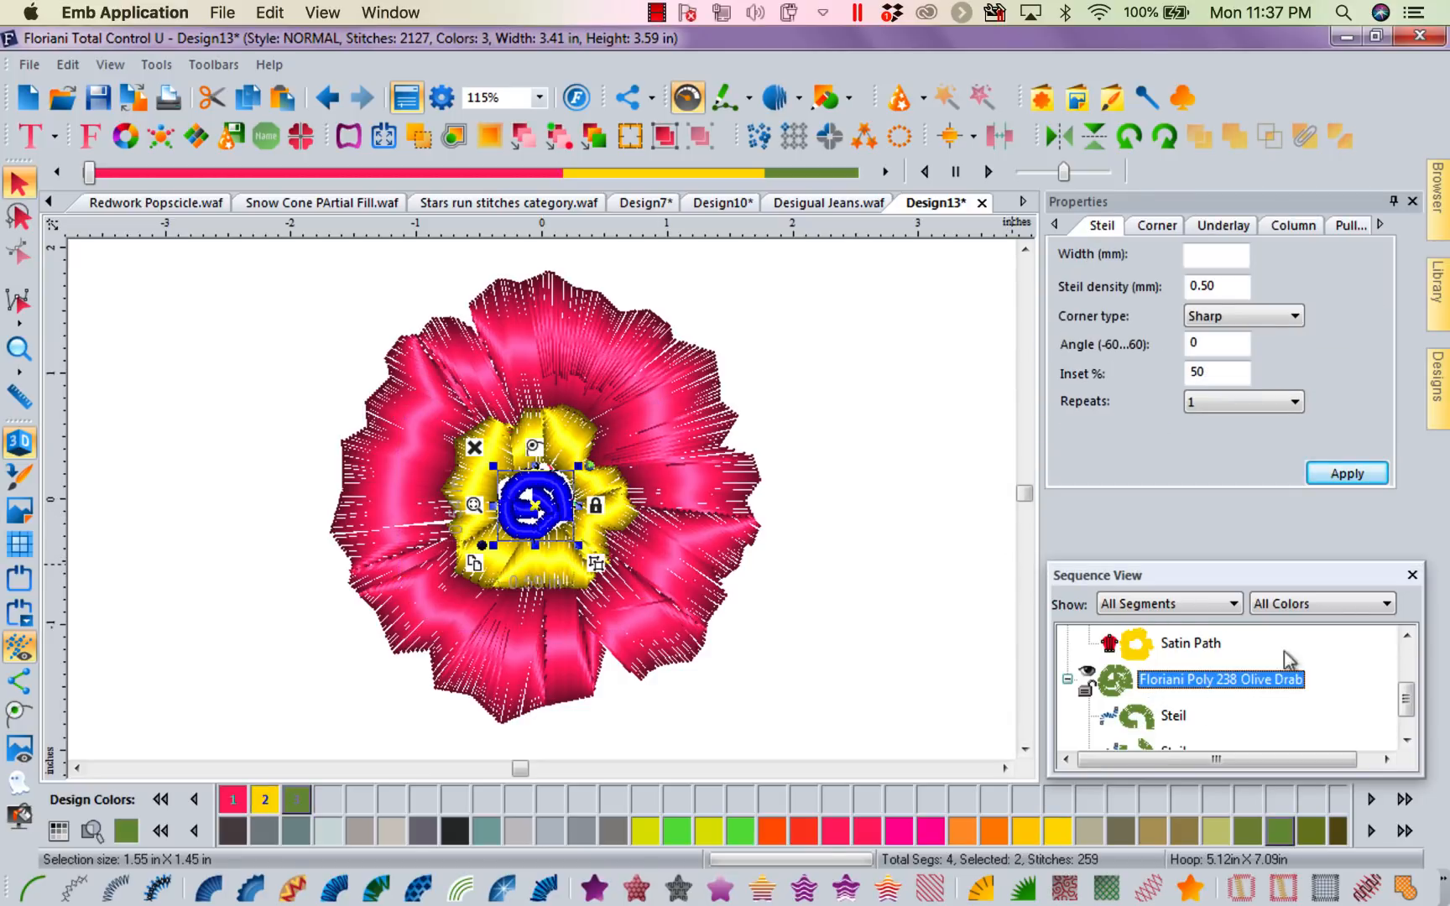
scroll(1406, 701, down, 1)
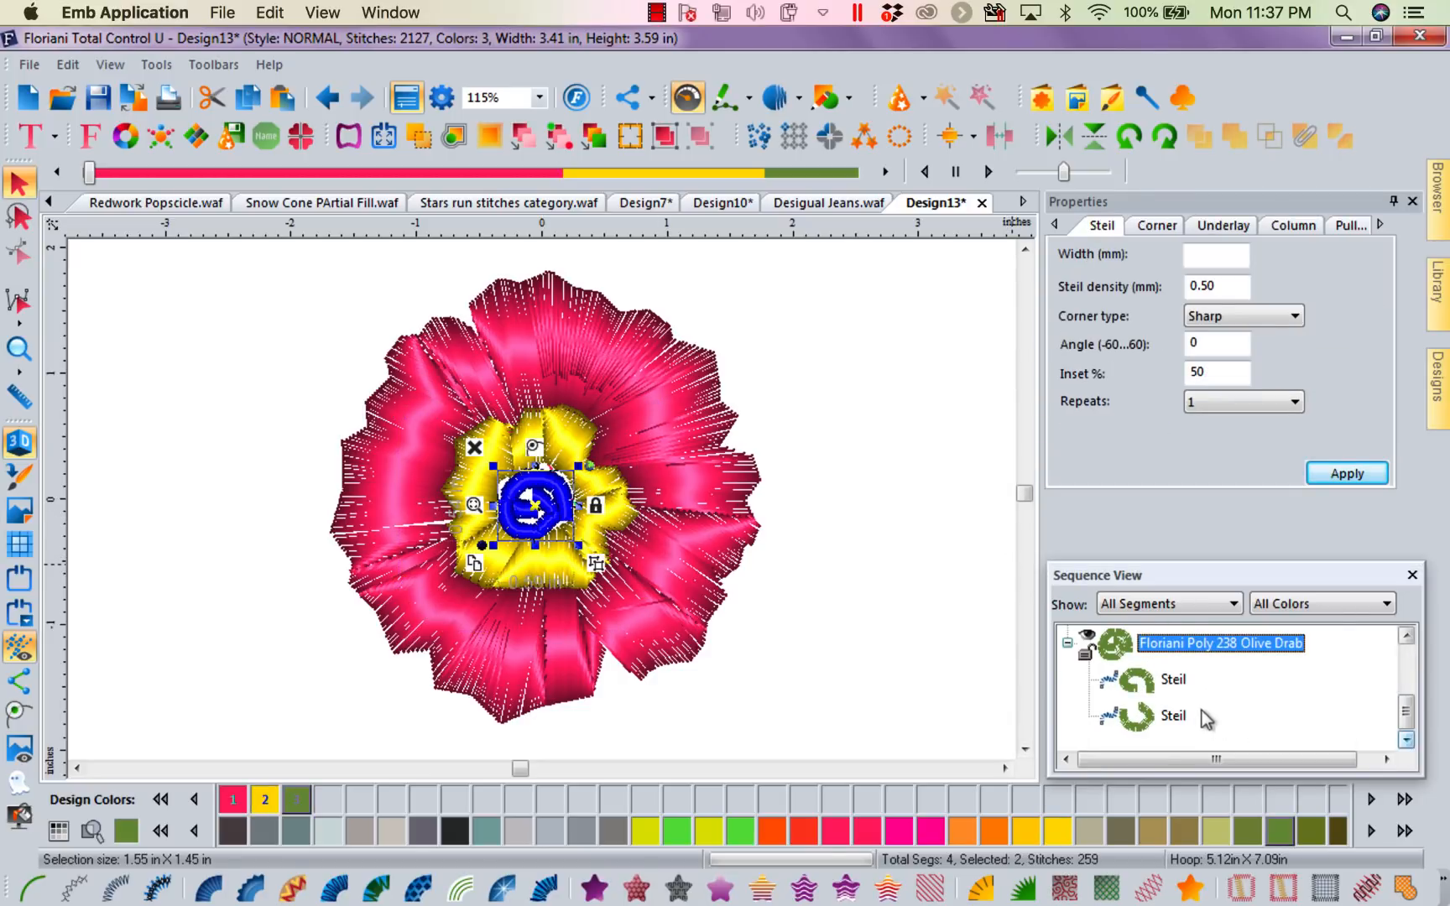
click(1174, 683)
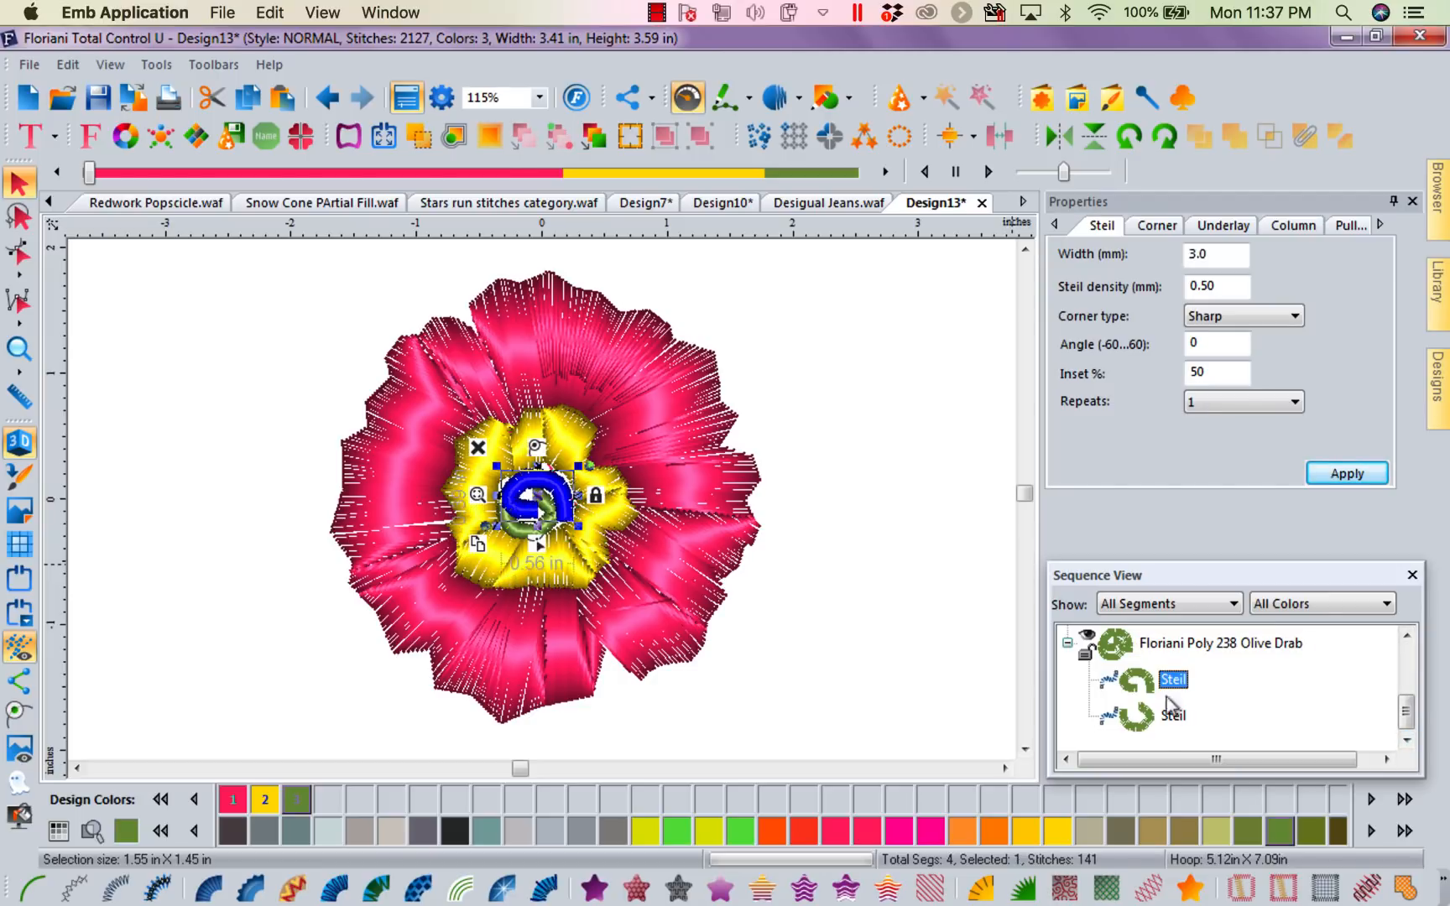
click(1173, 716)
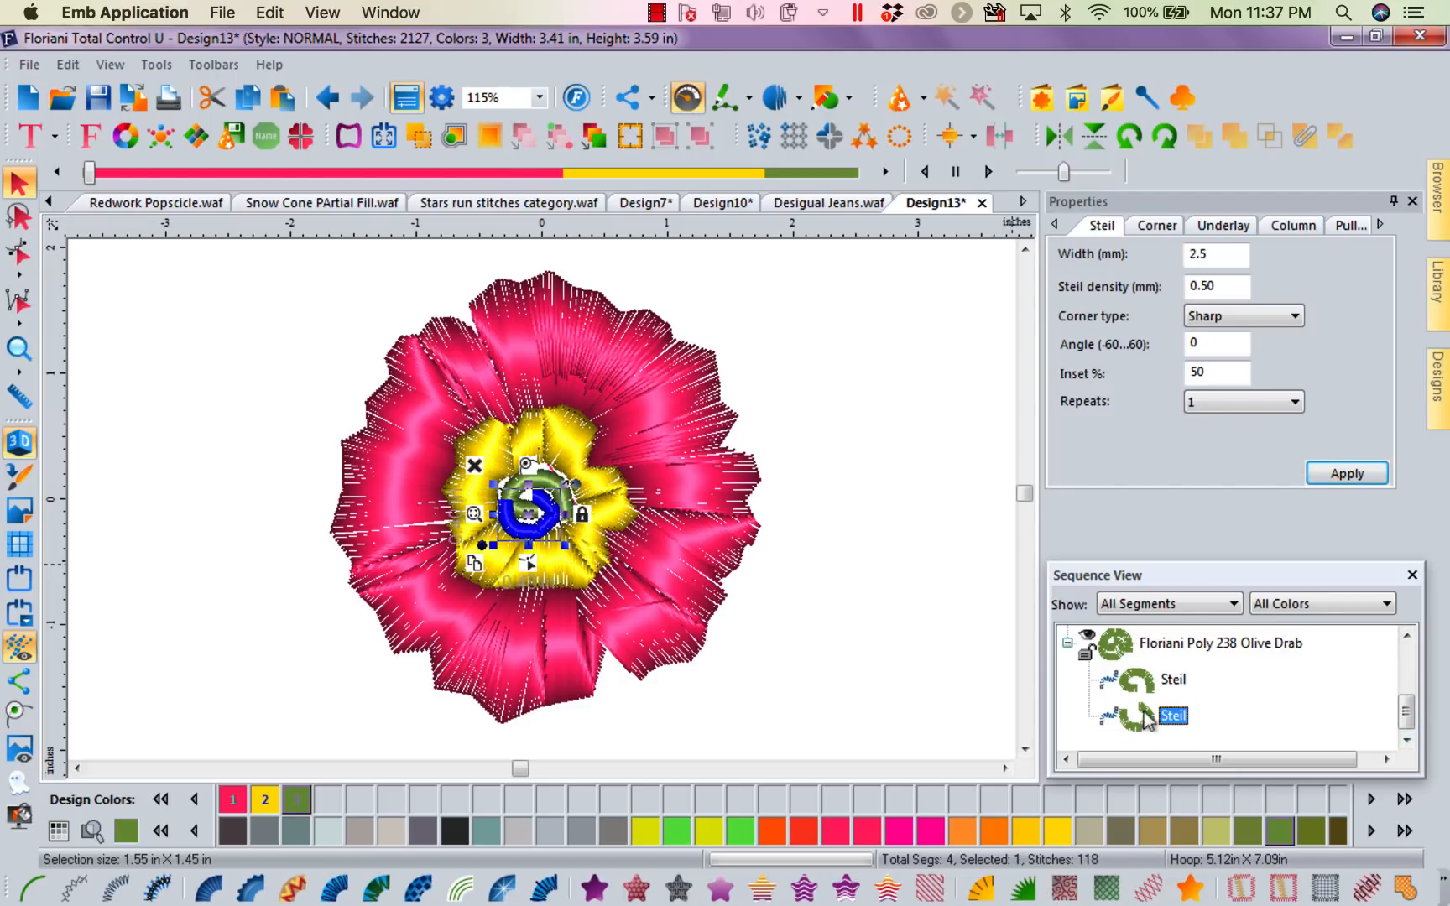
click(1217, 254)
text(3)
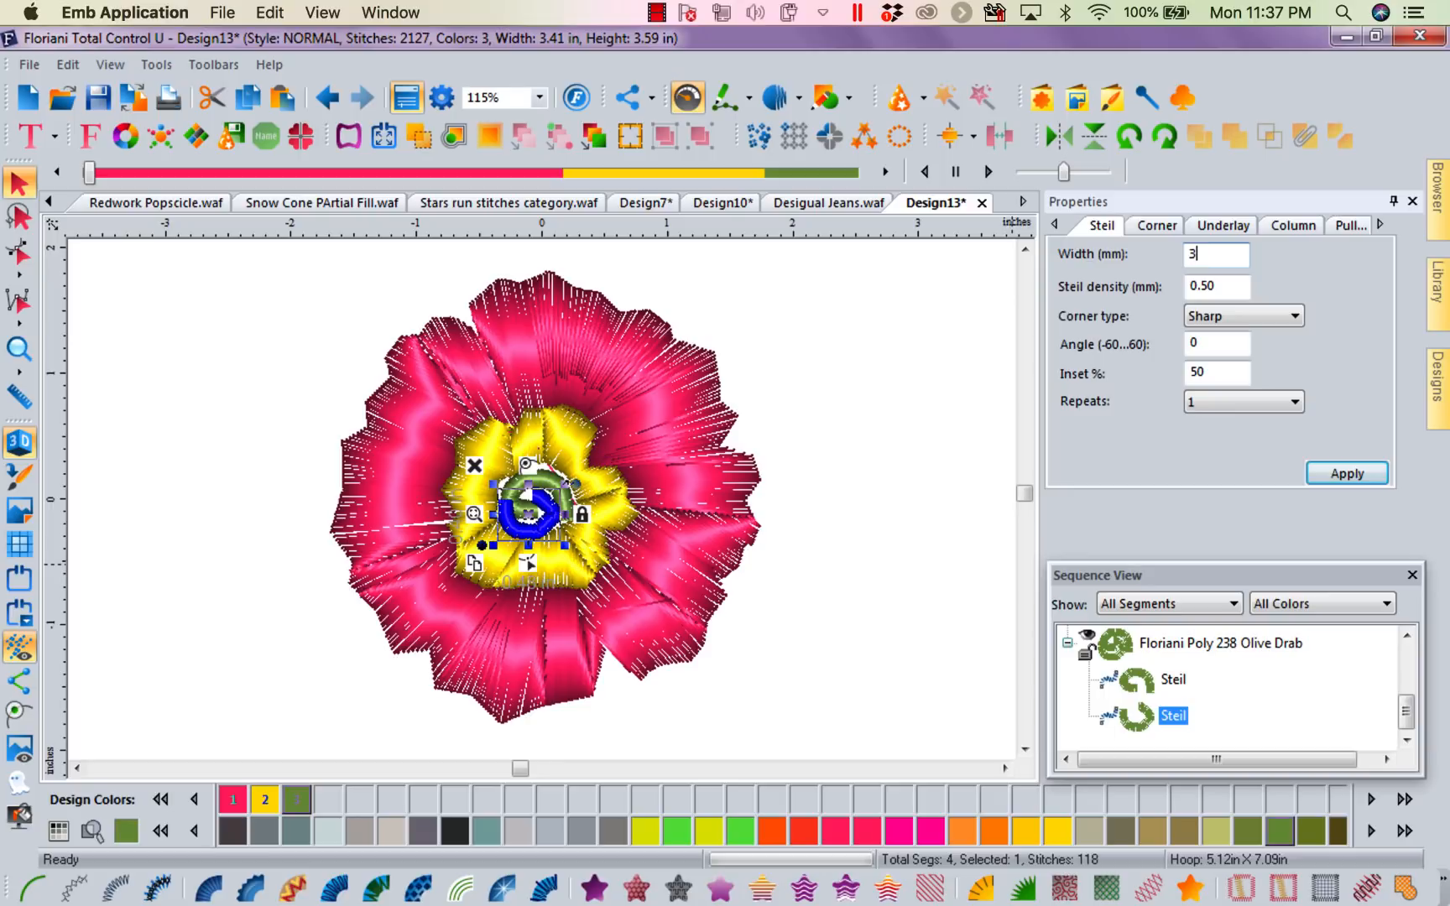
click(1329, 477)
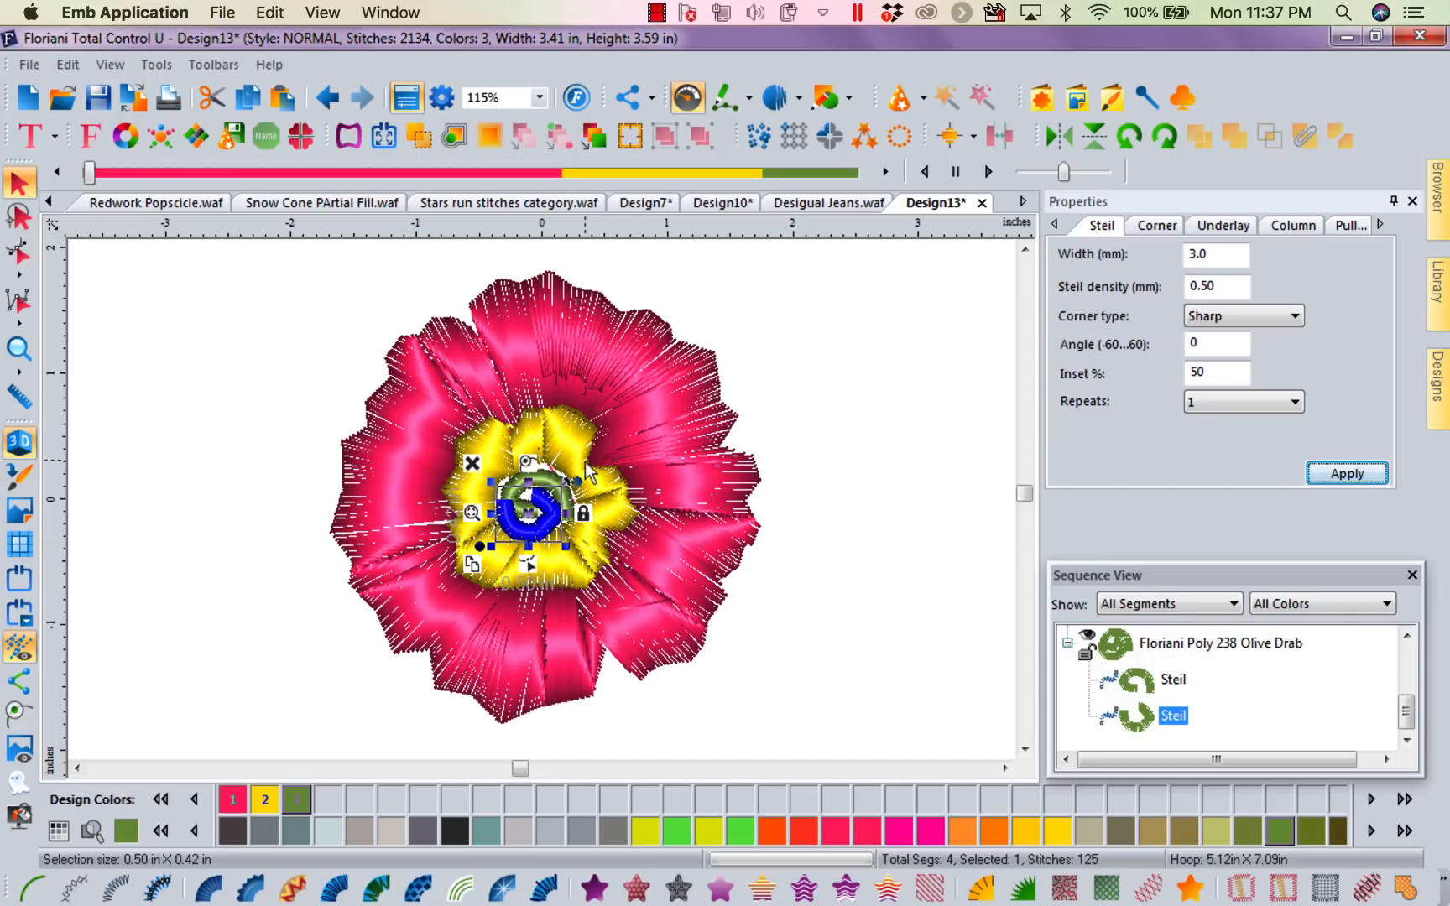
Step: Shift the upper Steil curve about 0.09 in to the left and undo the stray move of the yellow inner flower
drag(562, 472, 534, 474)
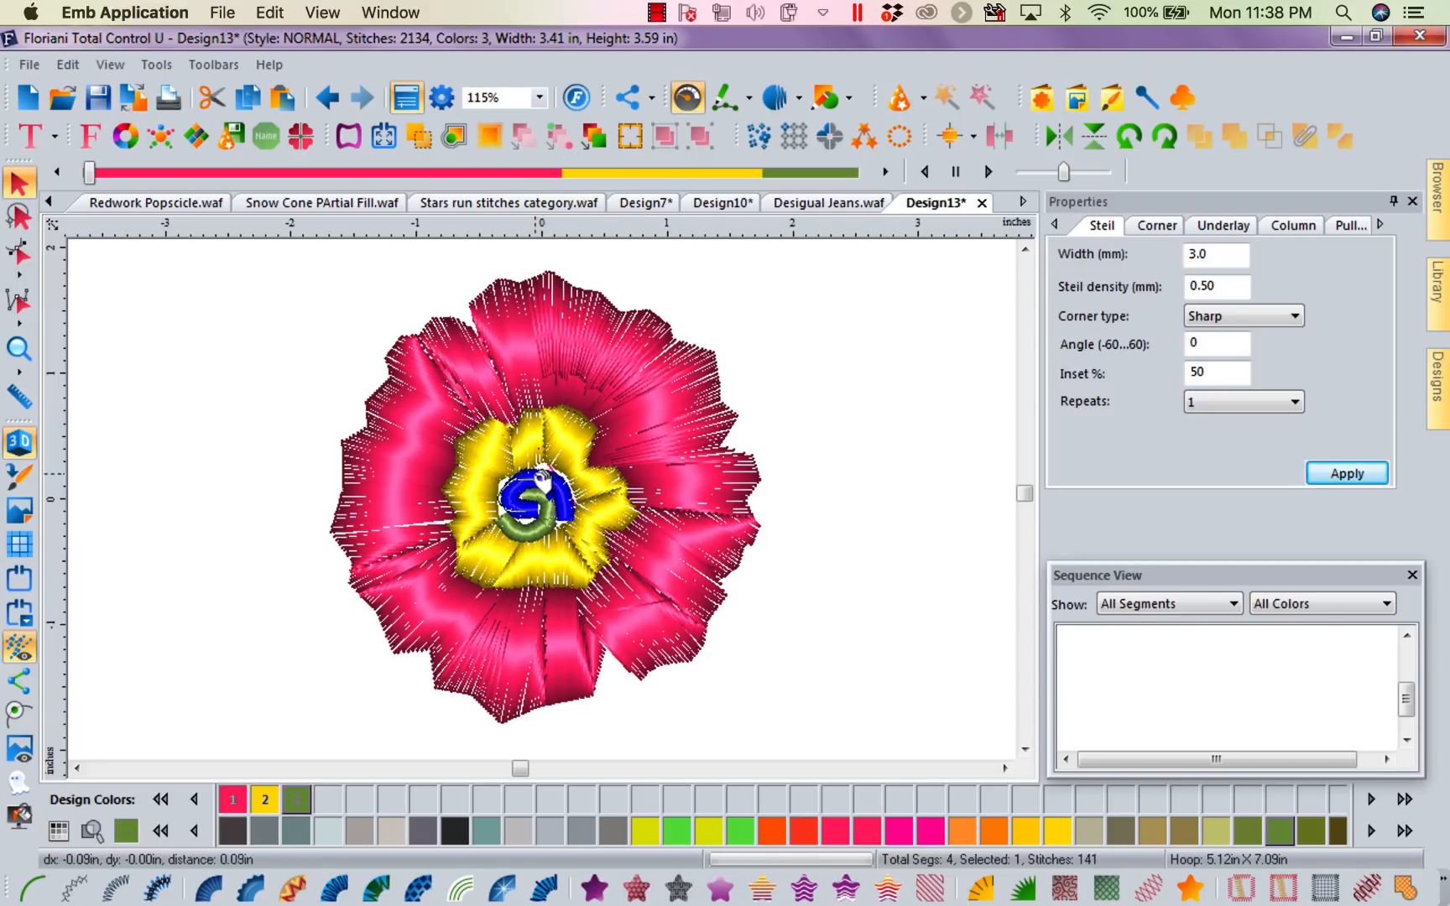
click(846, 442)
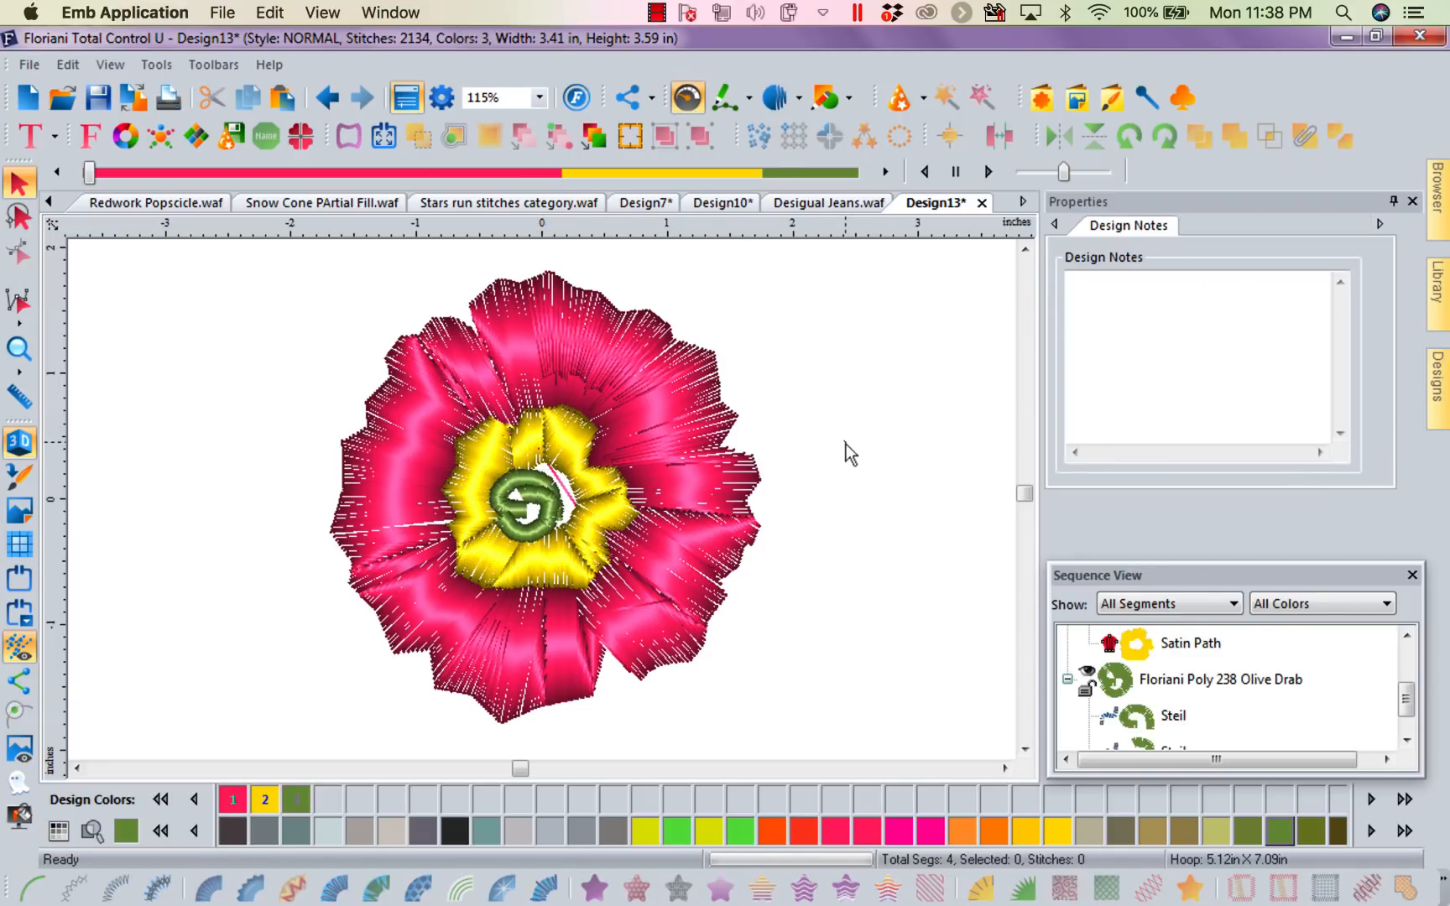
click(503, 492)
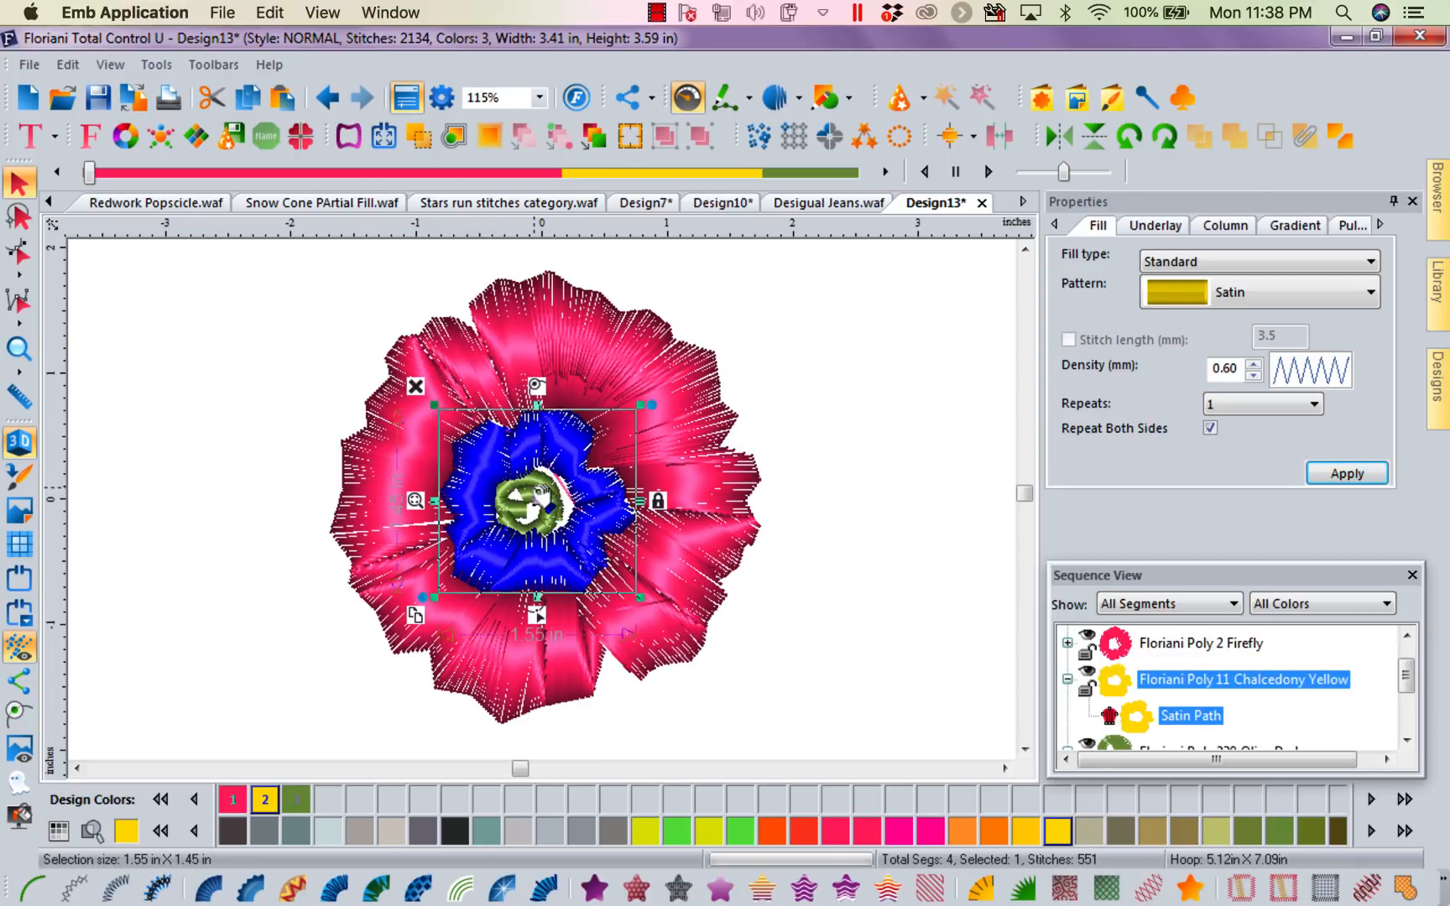
click(329, 98)
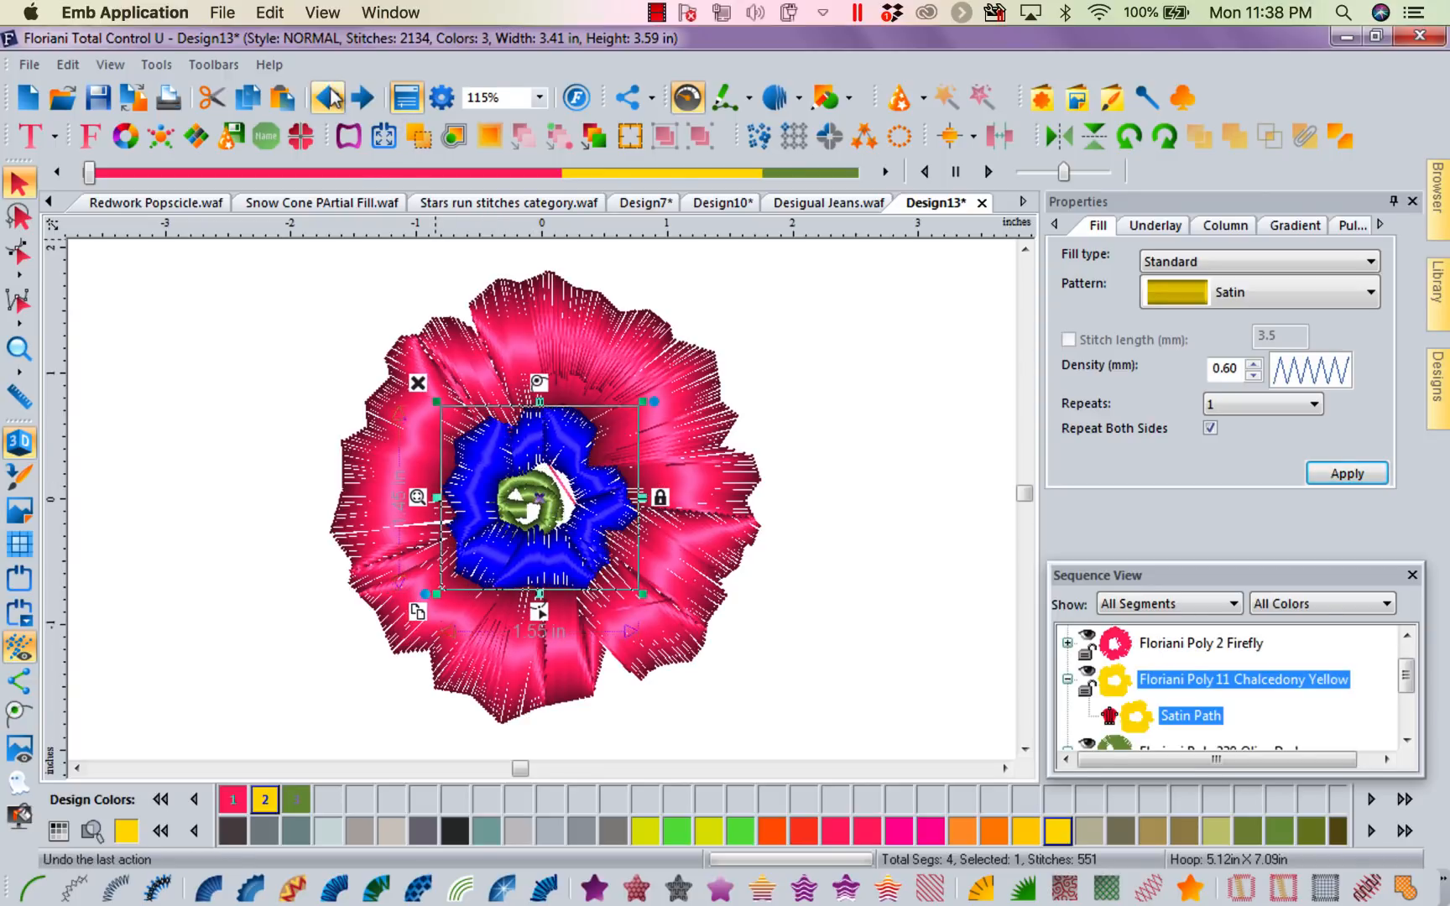
Step: Reposition both green Steil curves so they overlap as one swirl in the flower's centre, and deselect them
drag(553, 502, 521, 479)
click(514, 491)
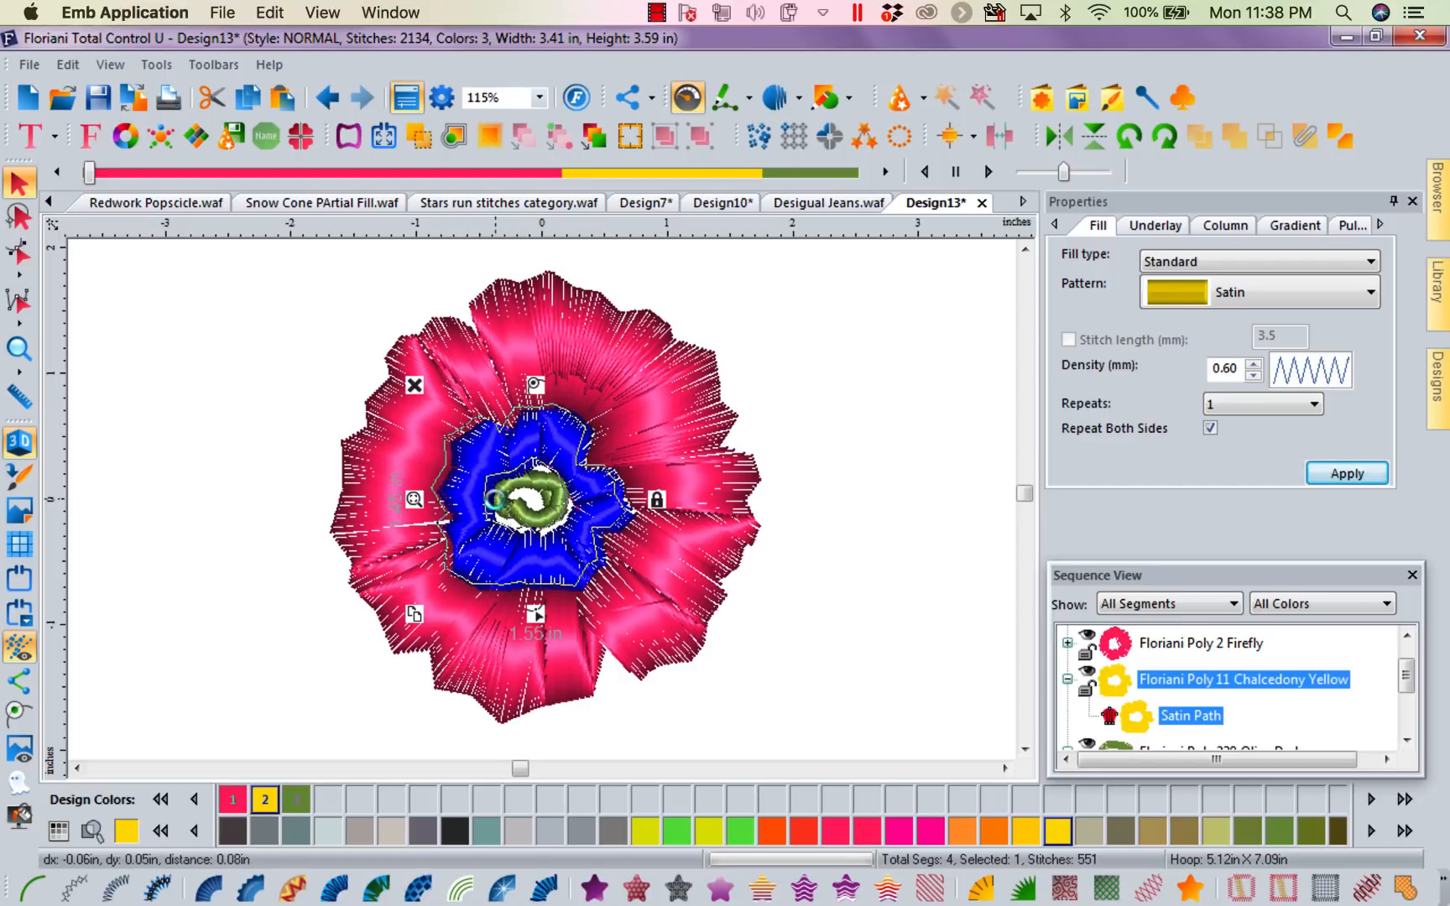
click(503, 503)
scroll(1411, 742, down, 3)
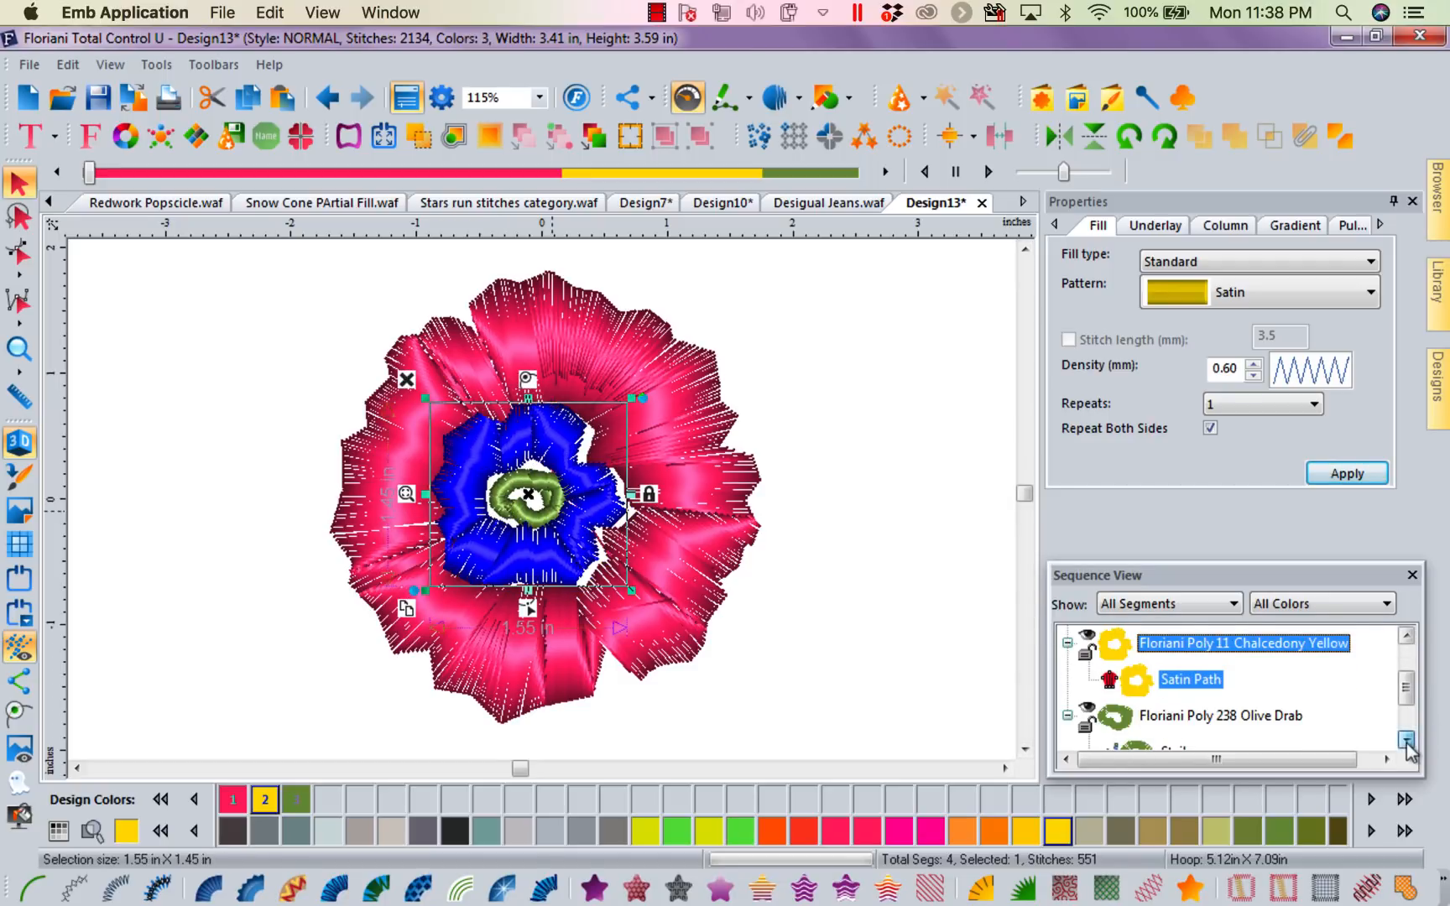
click(1150, 683)
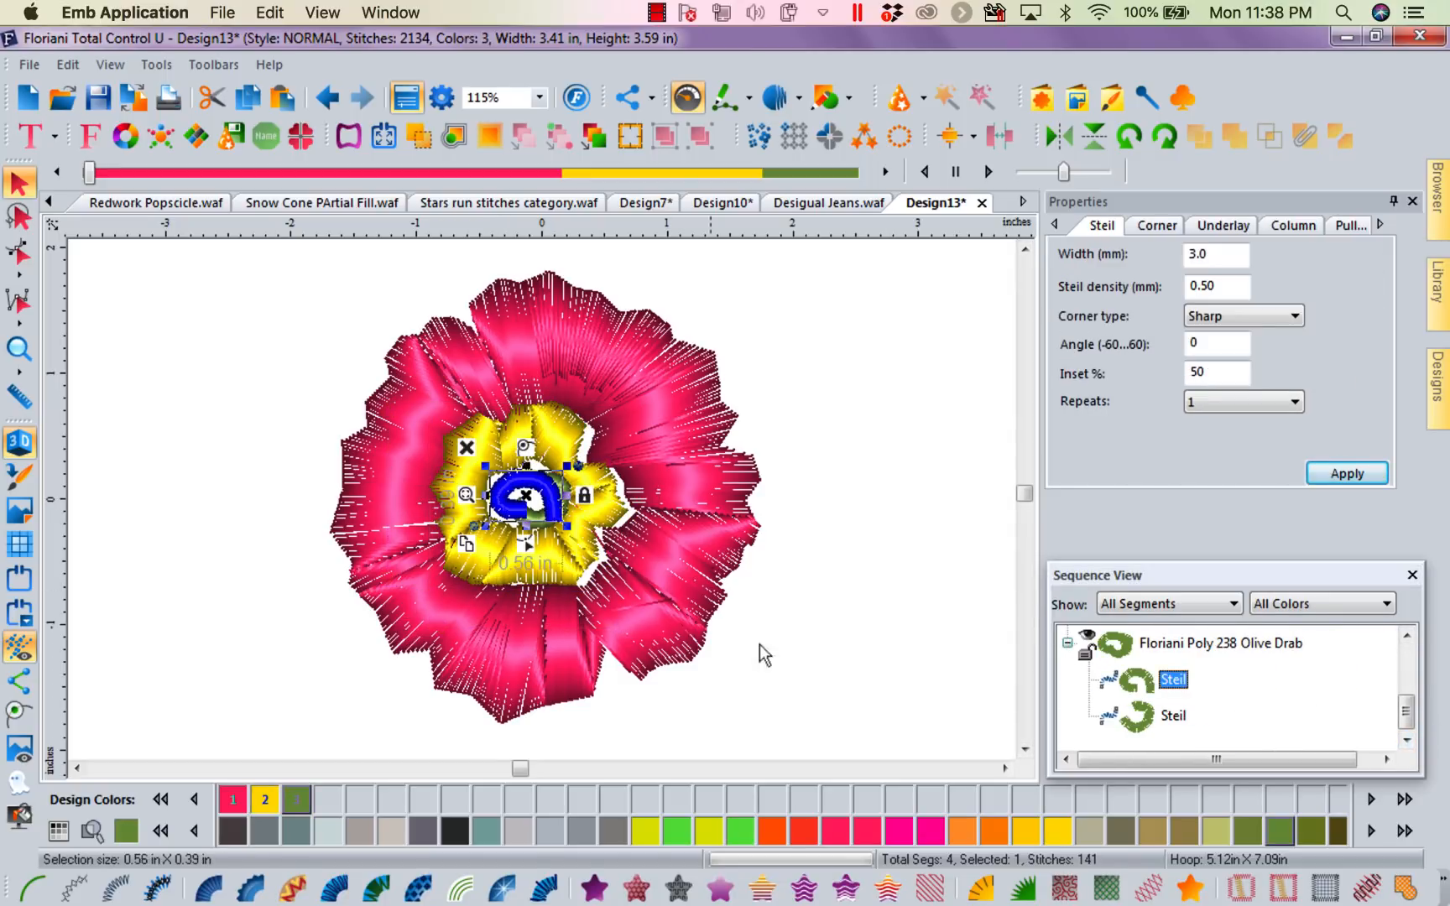
click(1171, 679)
click(1137, 727)
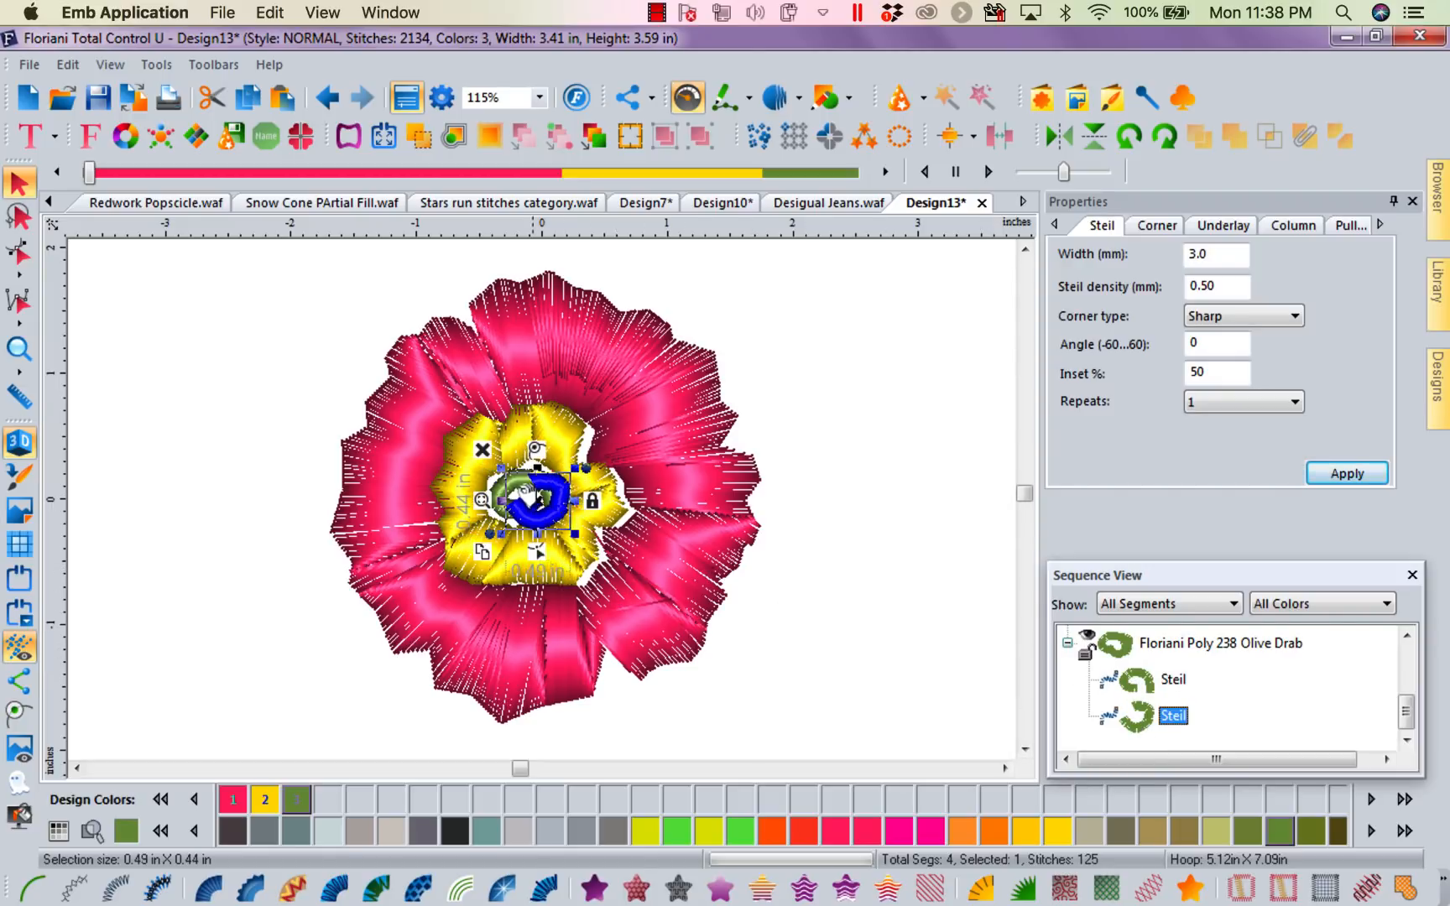
click(508, 491)
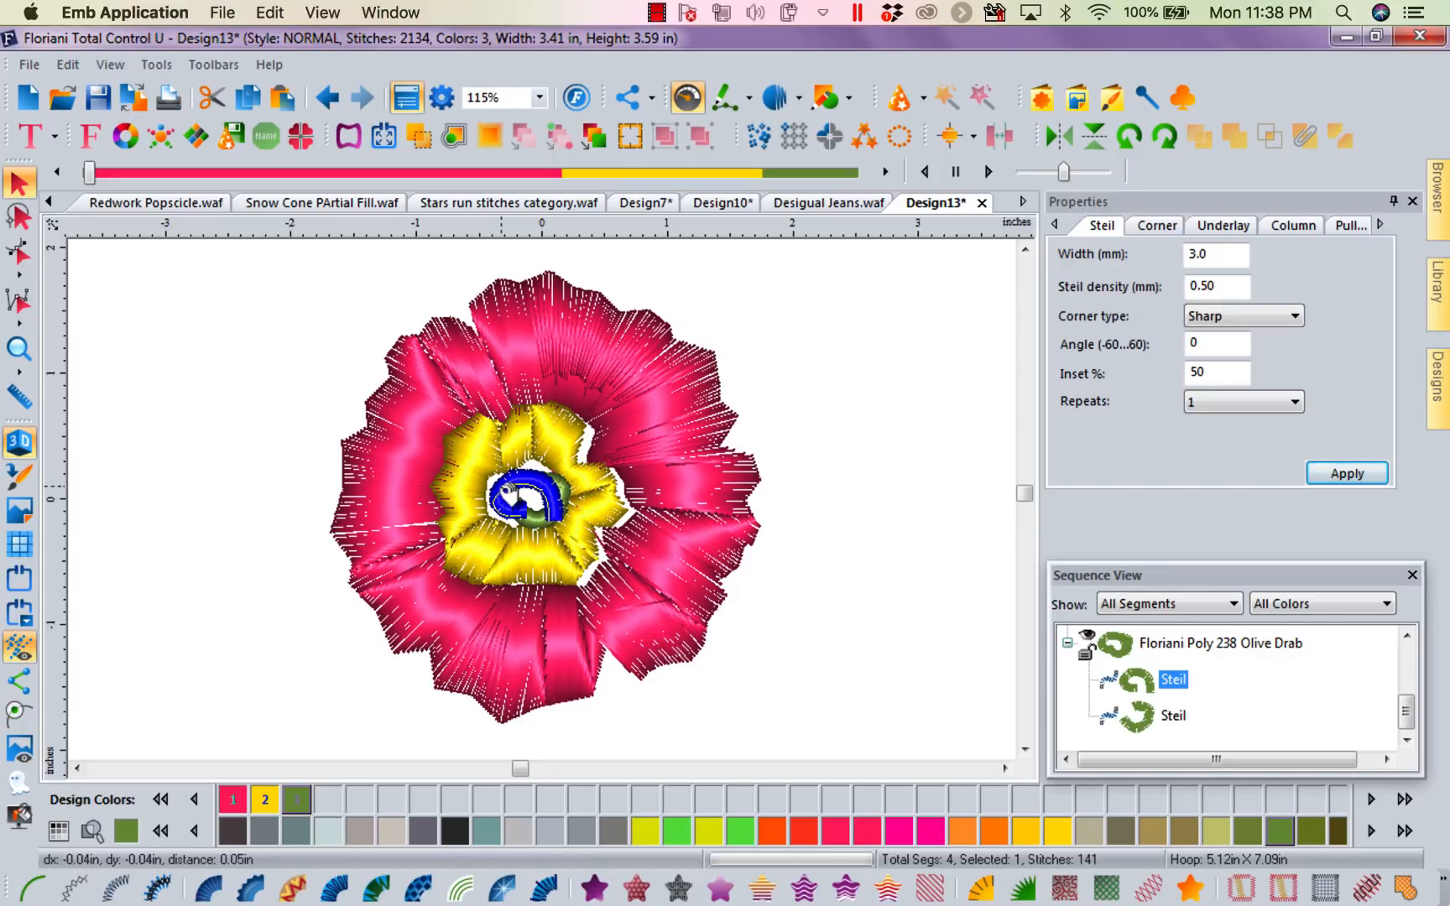
click(792, 423)
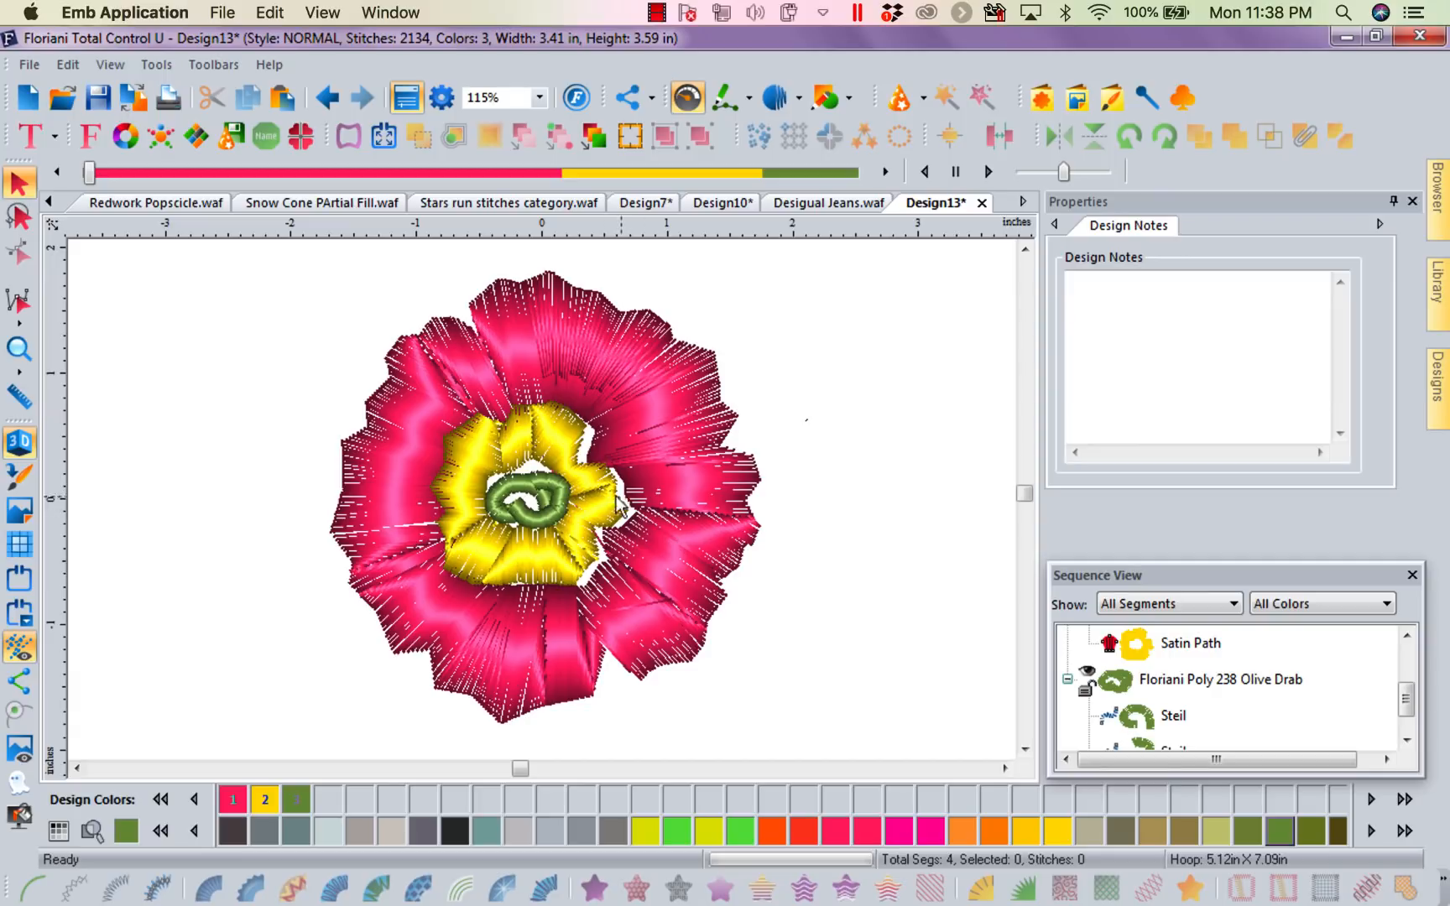
Step: Move the yellow inner flower back to the right to close the gap against the pink petals, and deselect it
click(591, 505)
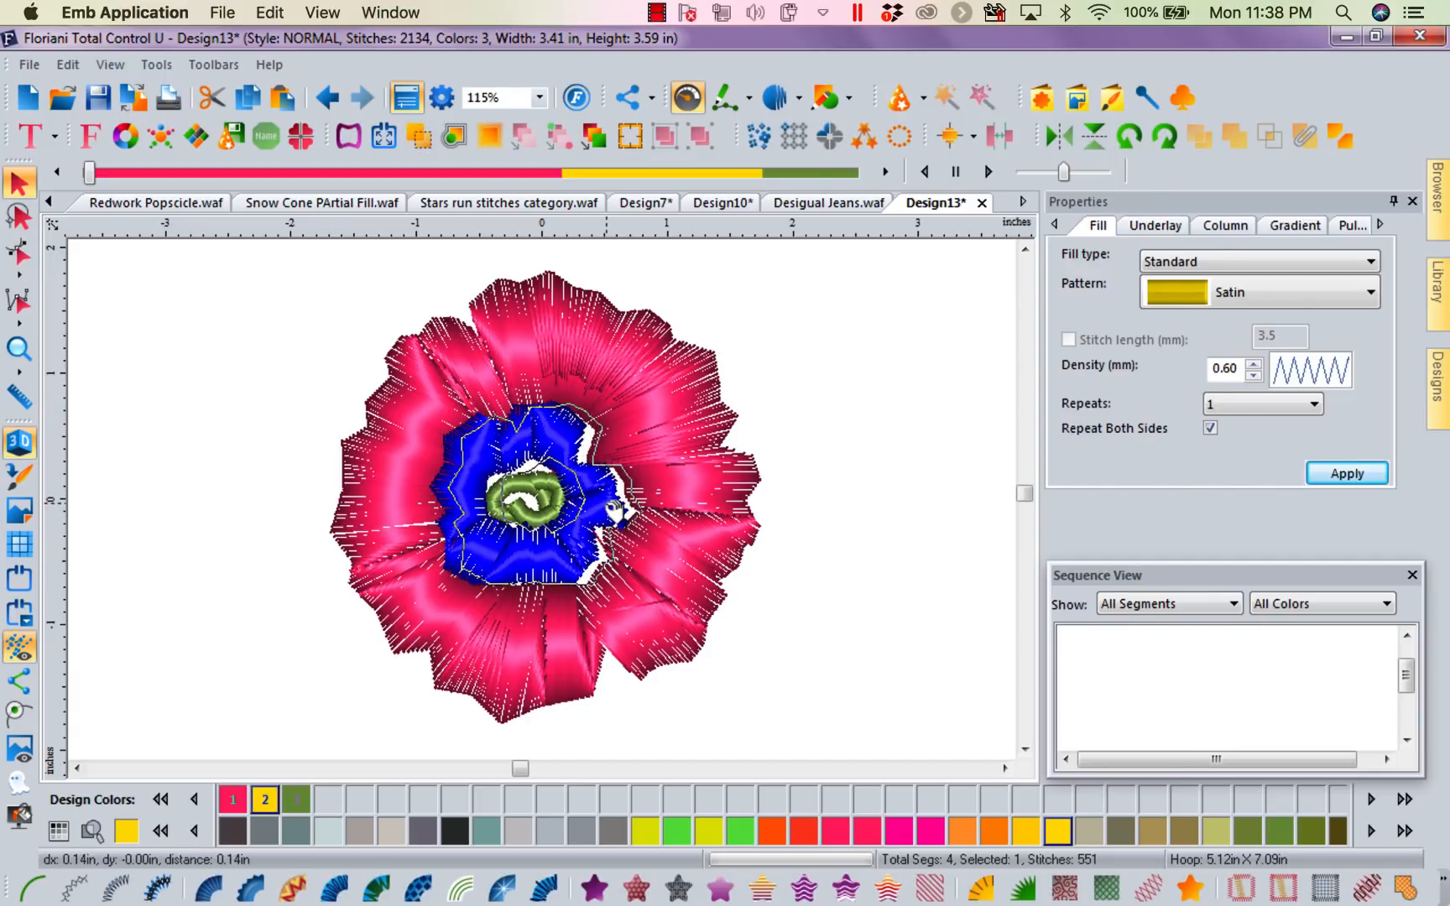
drag(549, 559, 539, 558)
drag(603, 486, 608, 483)
click(805, 341)
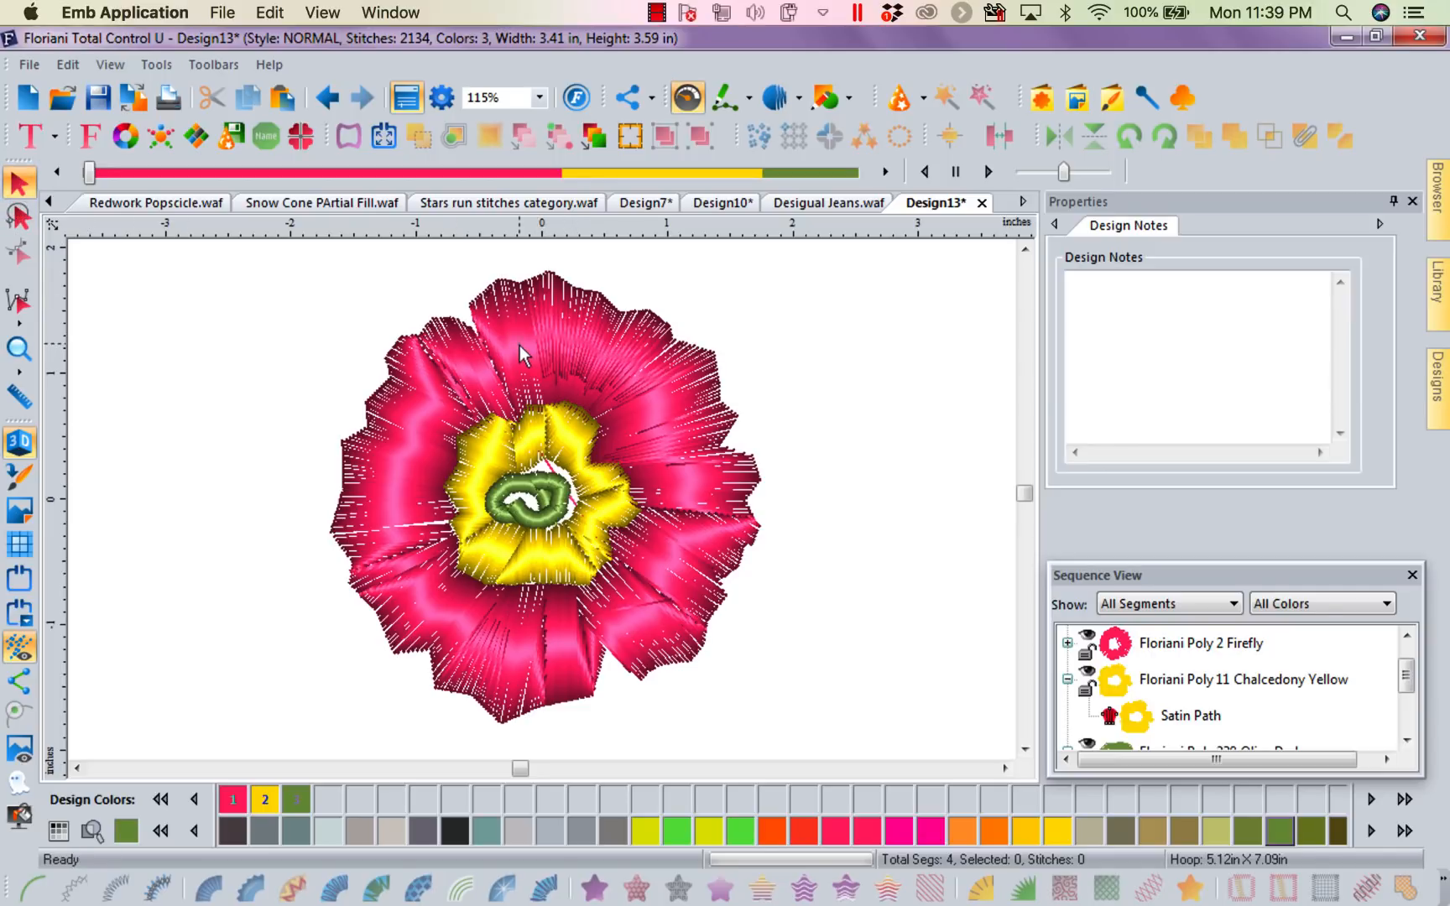
Step: Select the outer pink flower and examine its column and gradient settings, keeping the gradient type at None
click(681, 646)
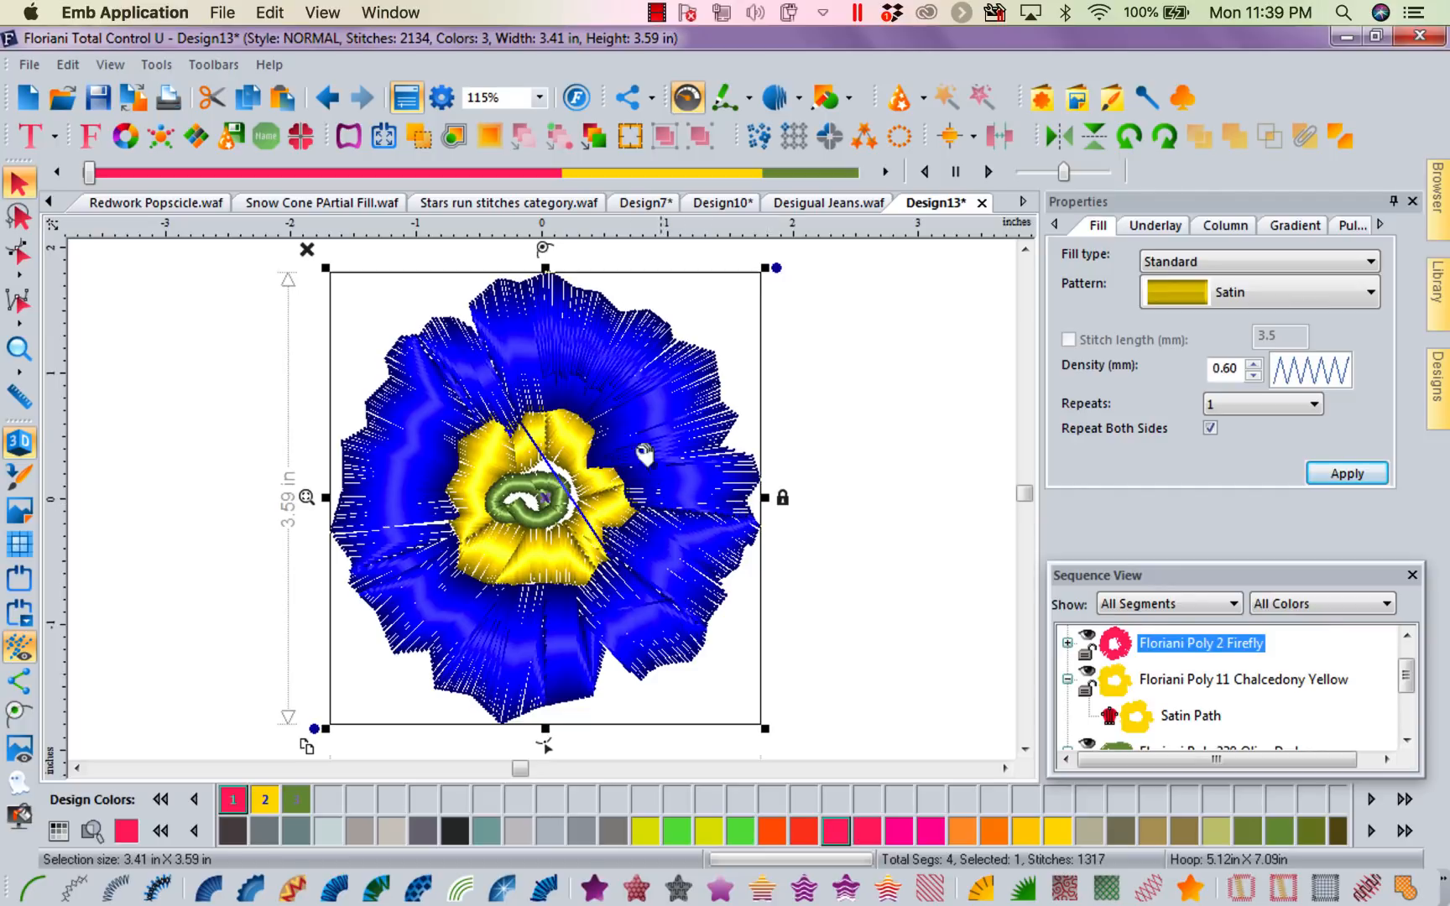
click(1223, 224)
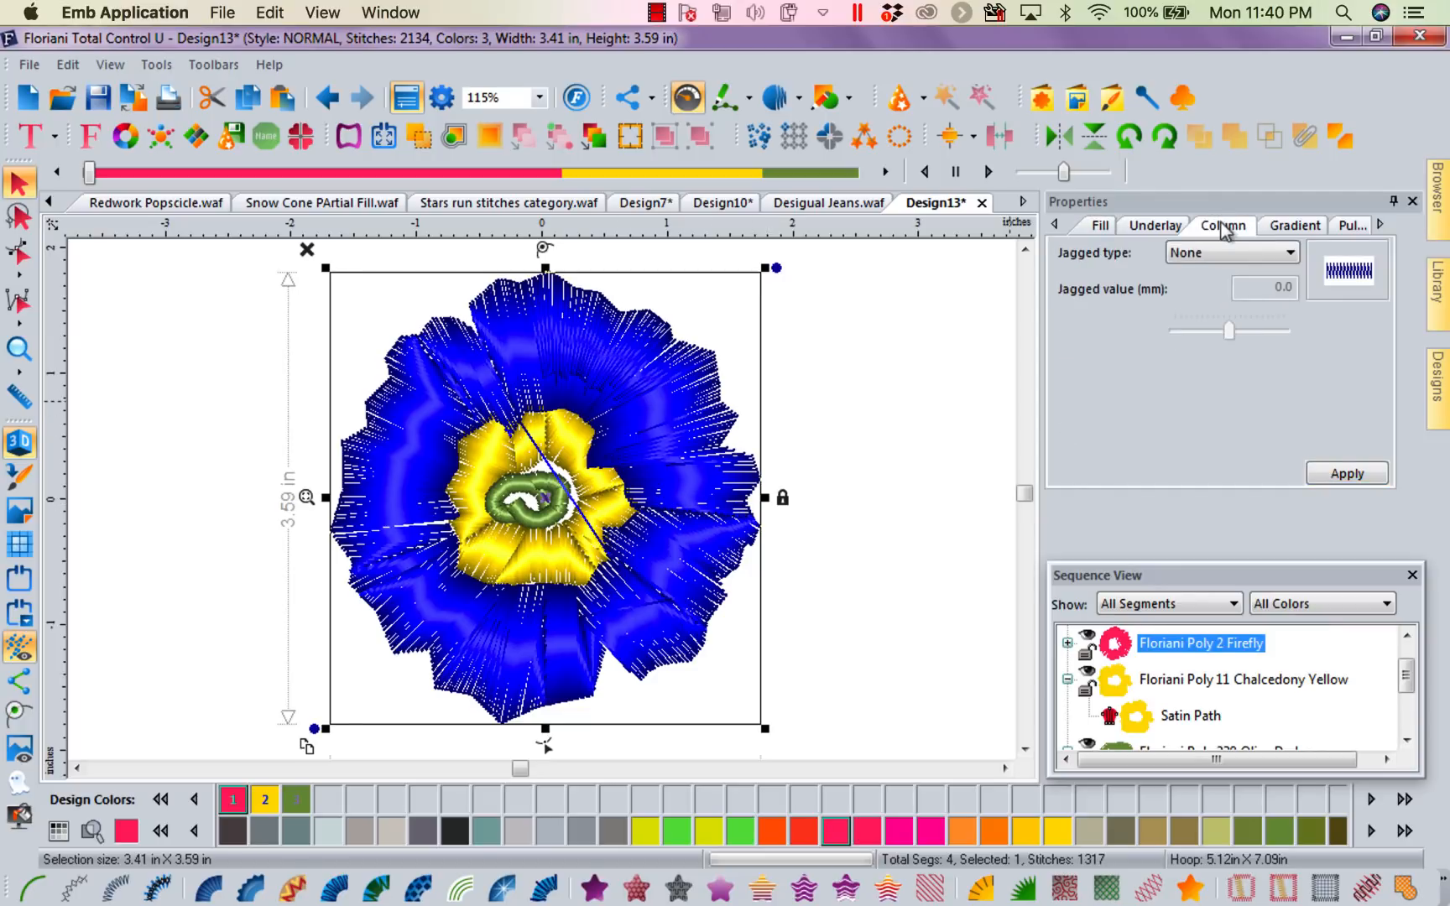
click(1313, 228)
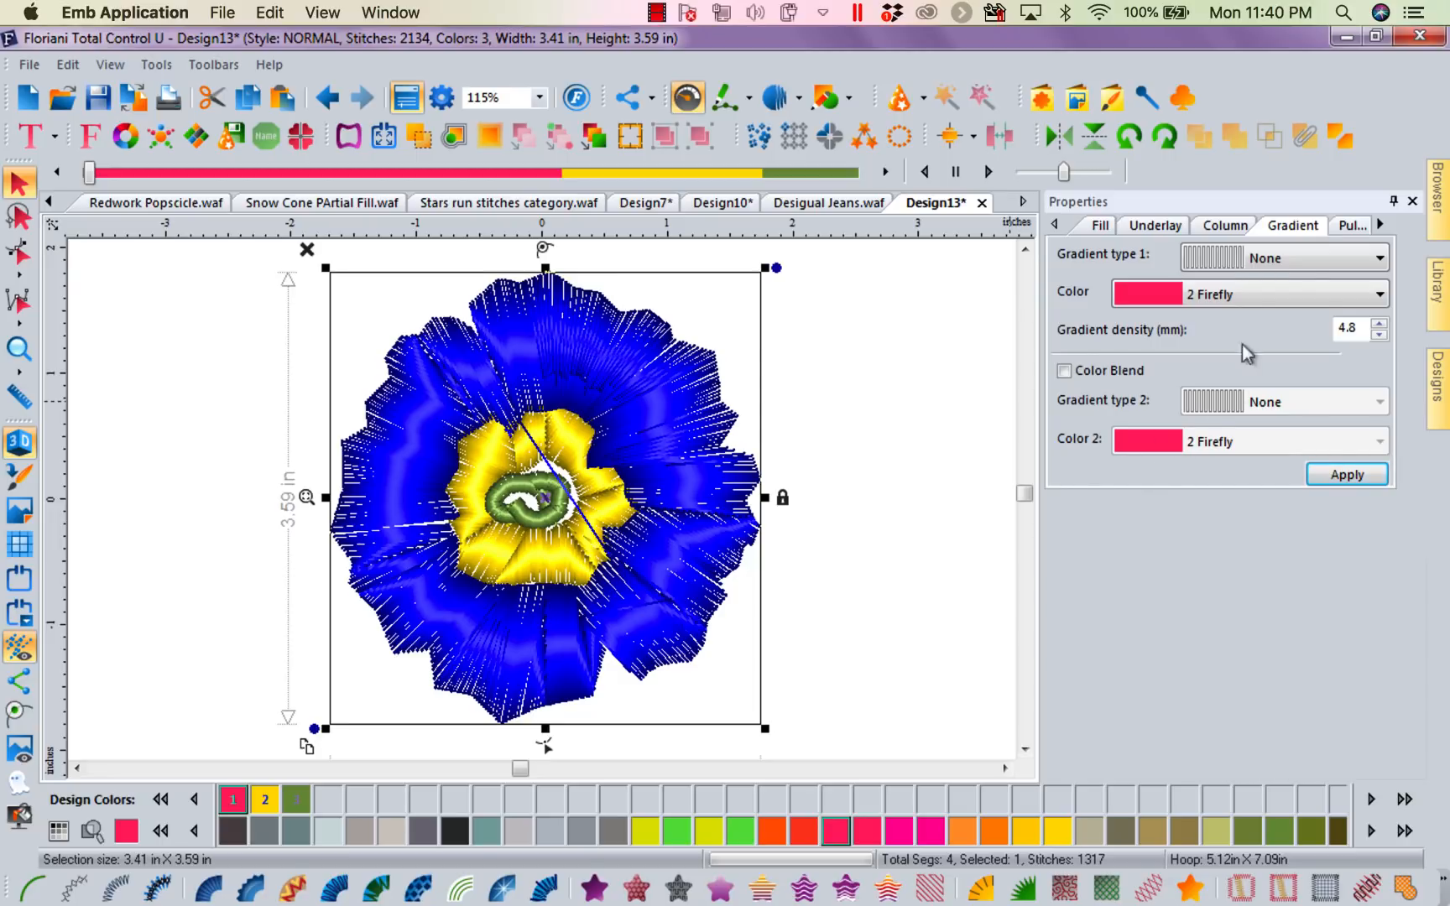
click(1379, 260)
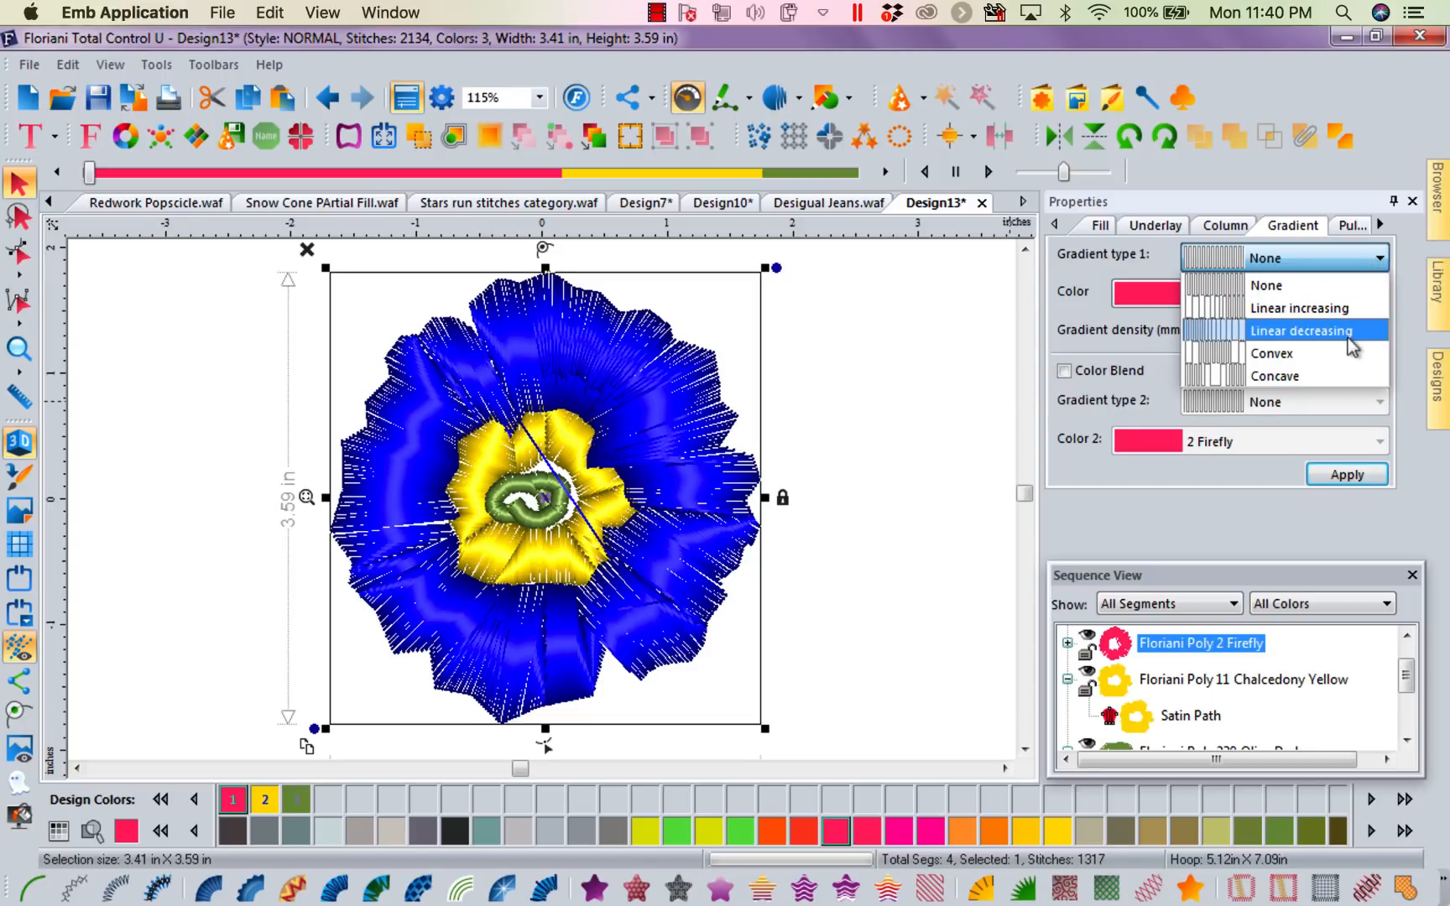
click(1303, 258)
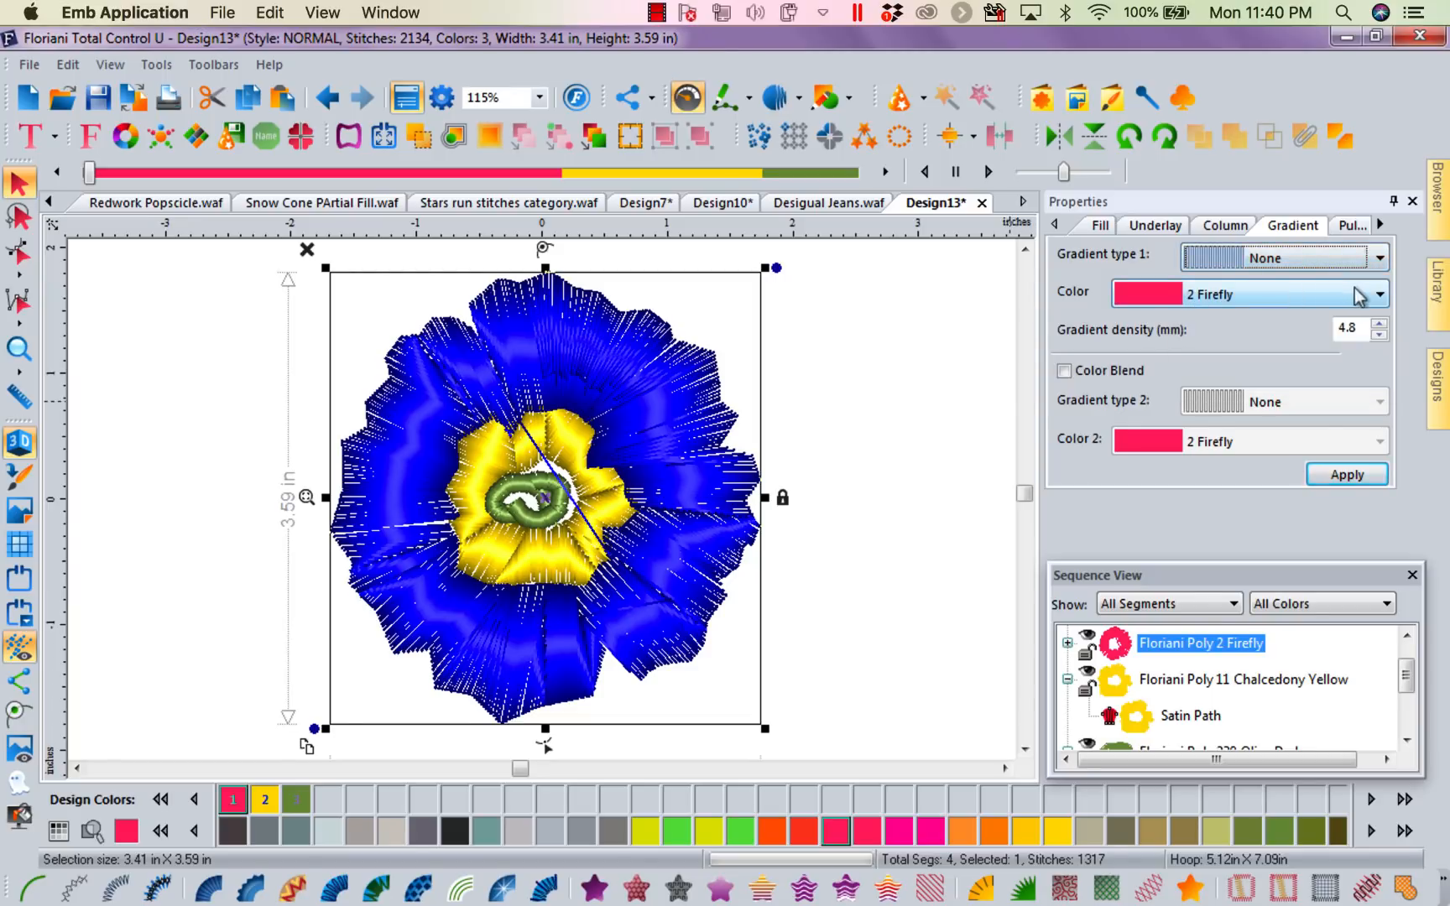
Step: Try to apply 11 Chalcedony Yellow as the first gradient colour of the outer pink flower
click(1381, 296)
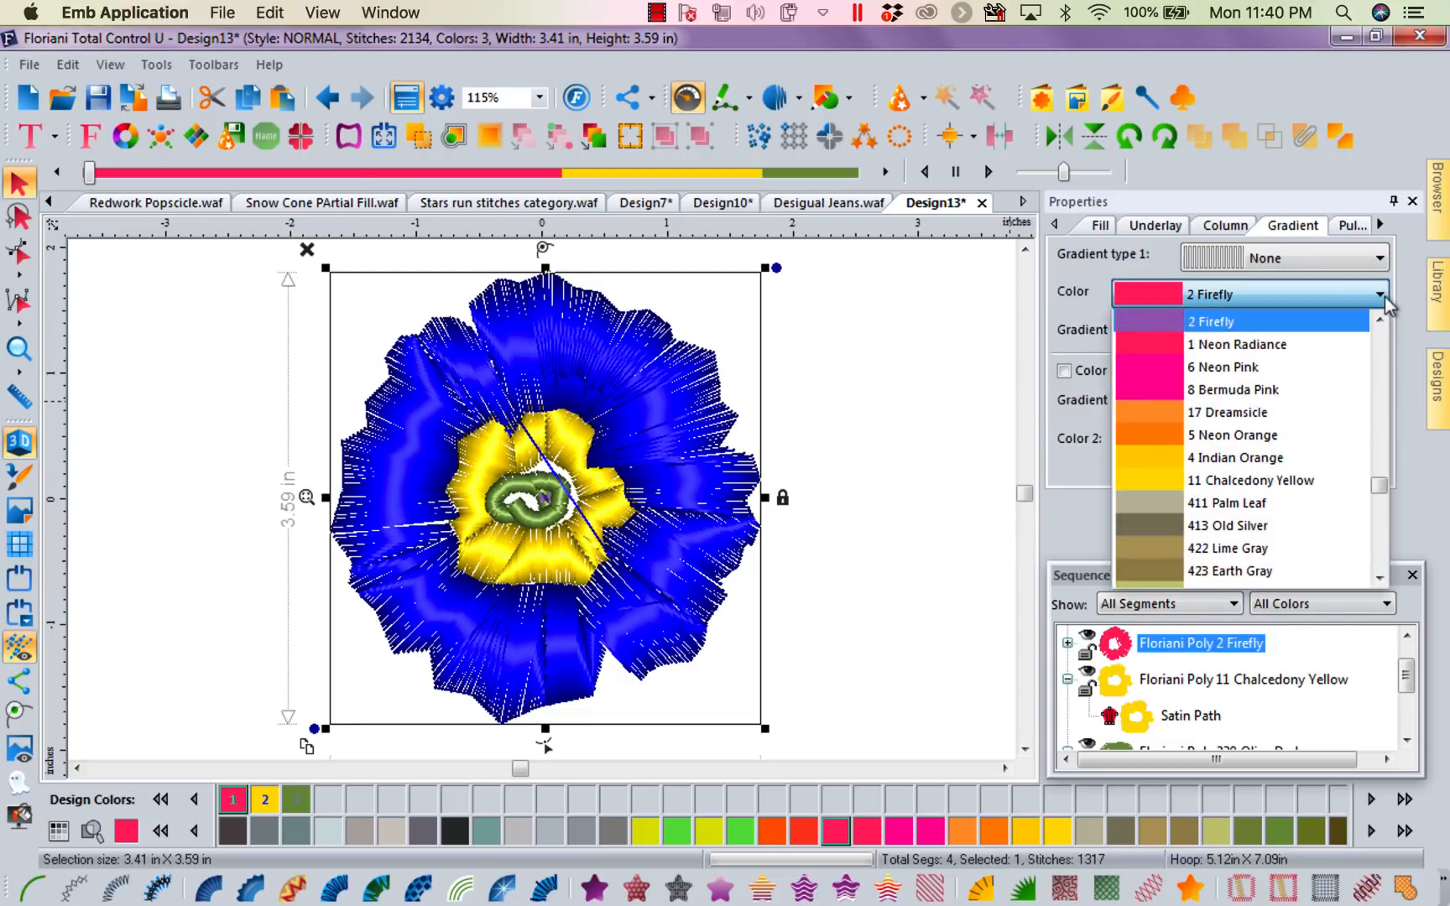
click(1210, 472)
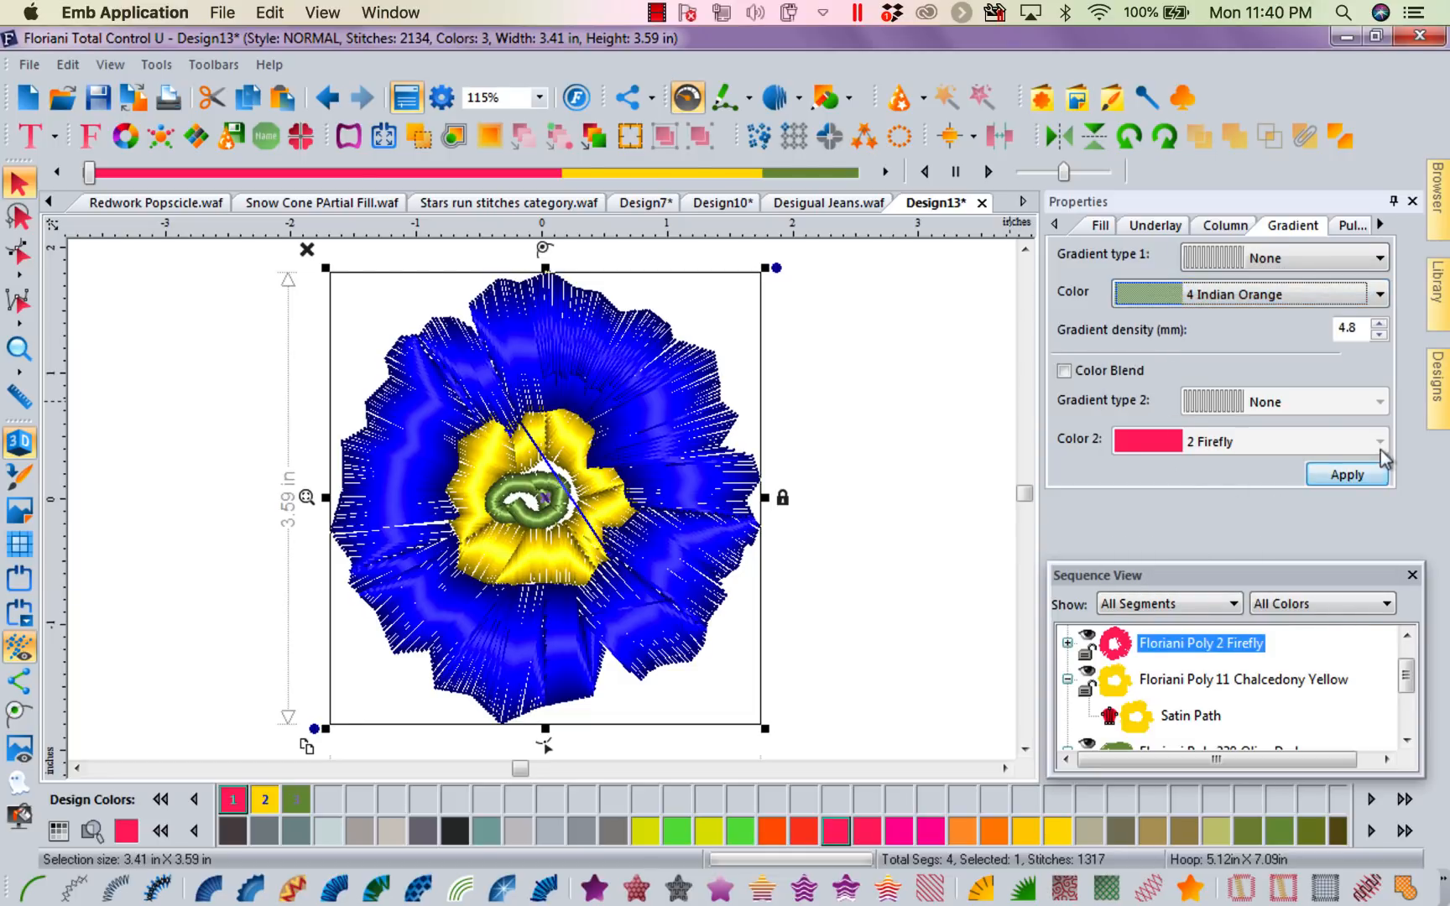
click(1379, 294)
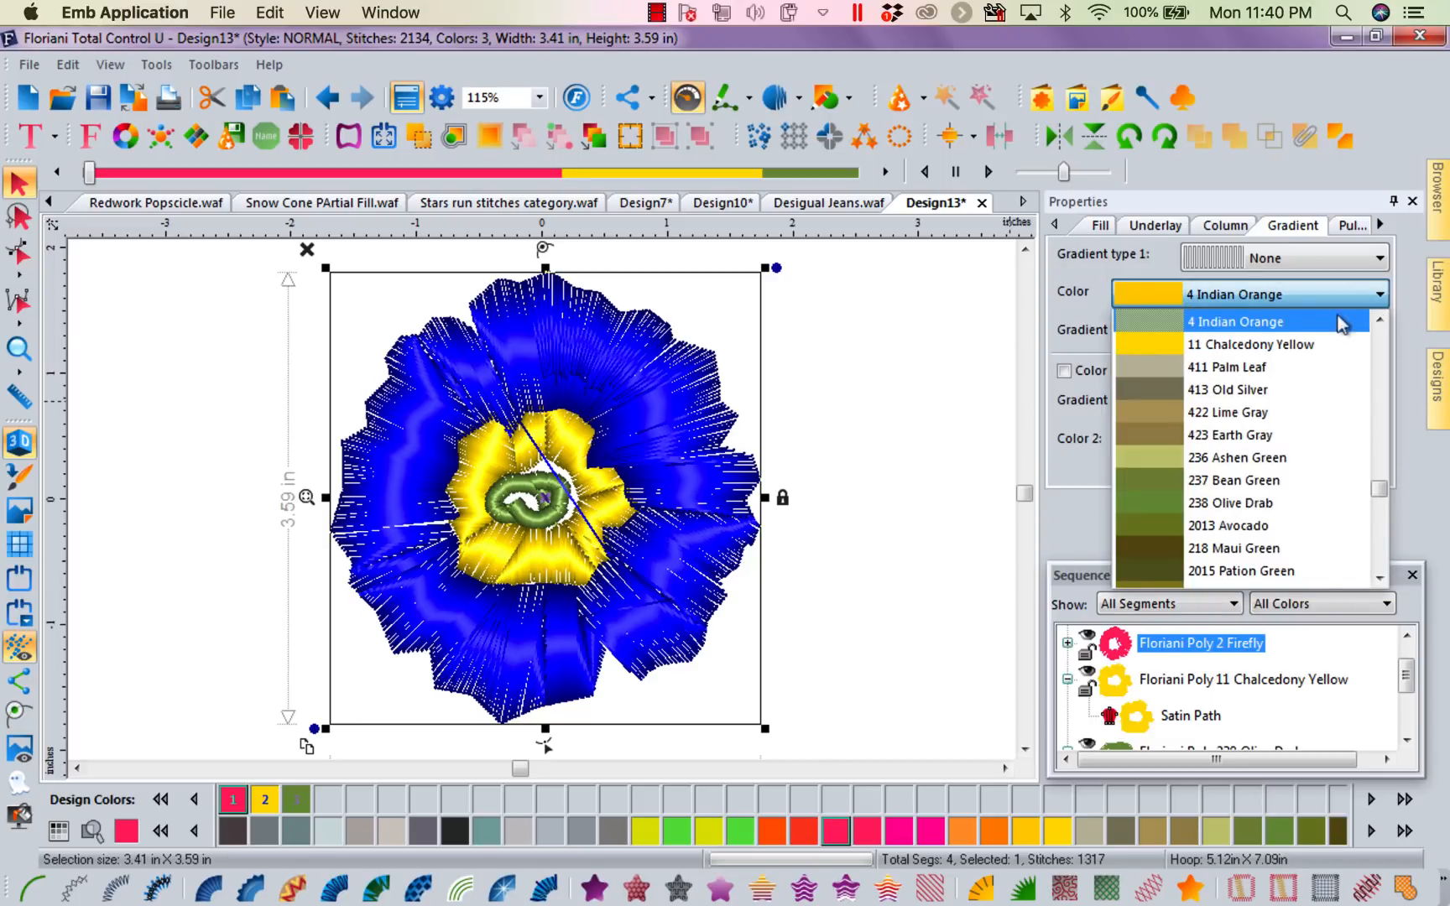
click(1155, 345)
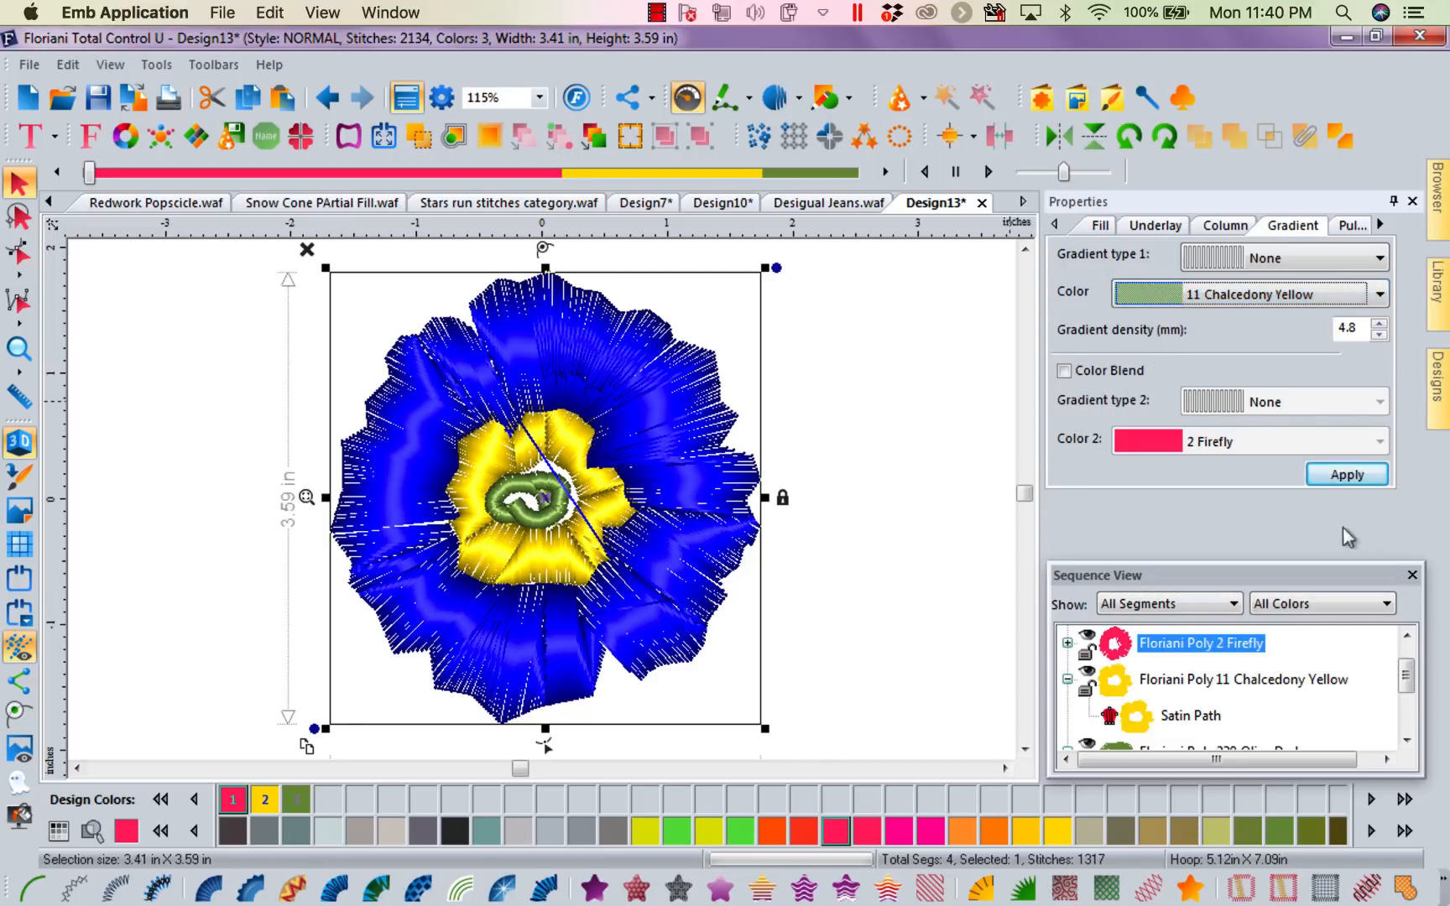
click(1346, 476)
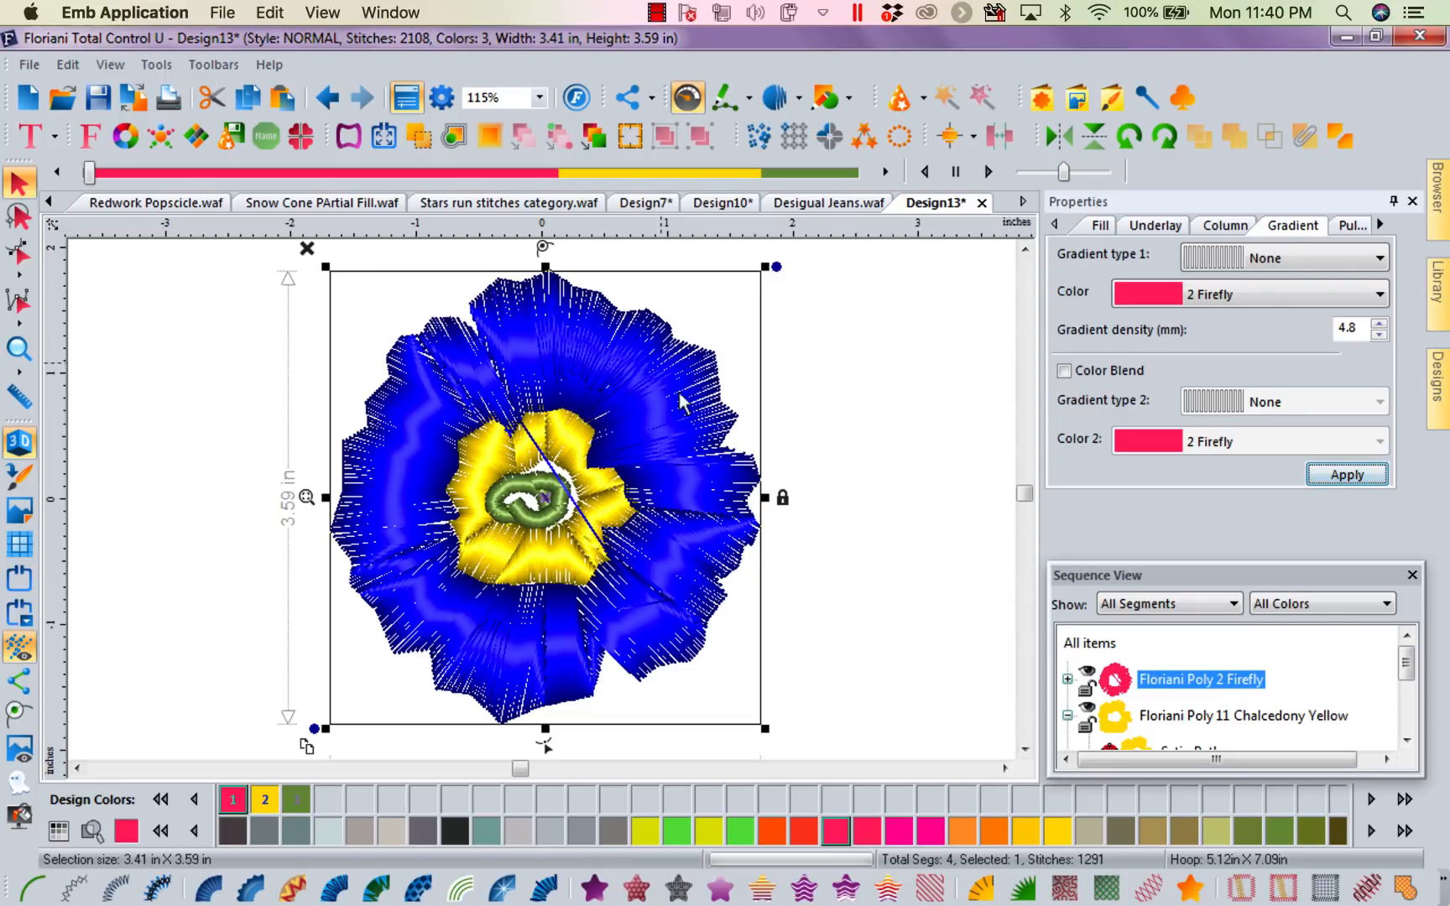
click(1437, 189)
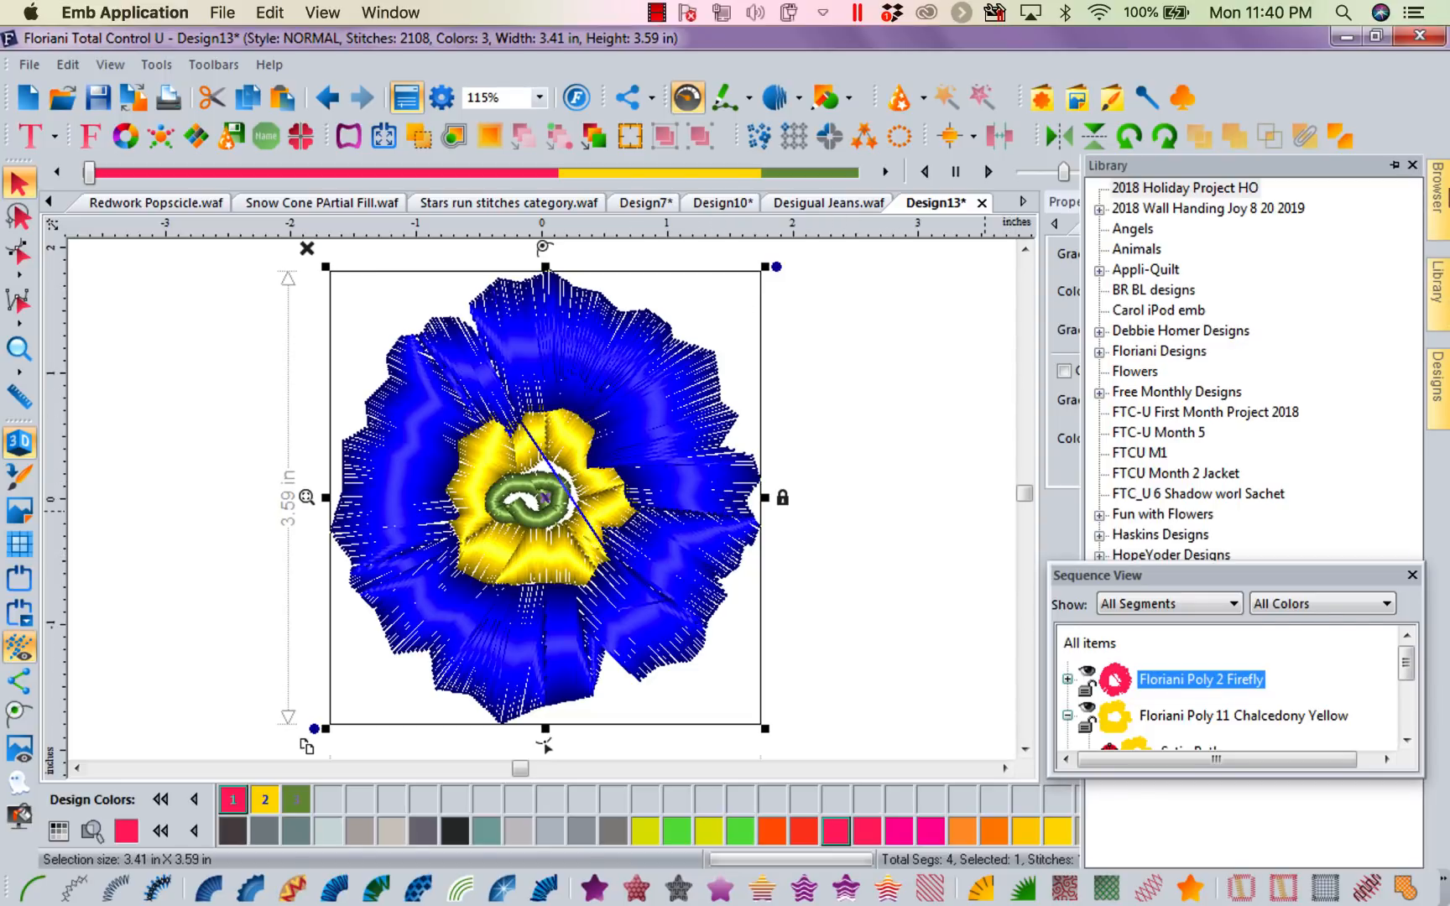
double_click(1257, 577)
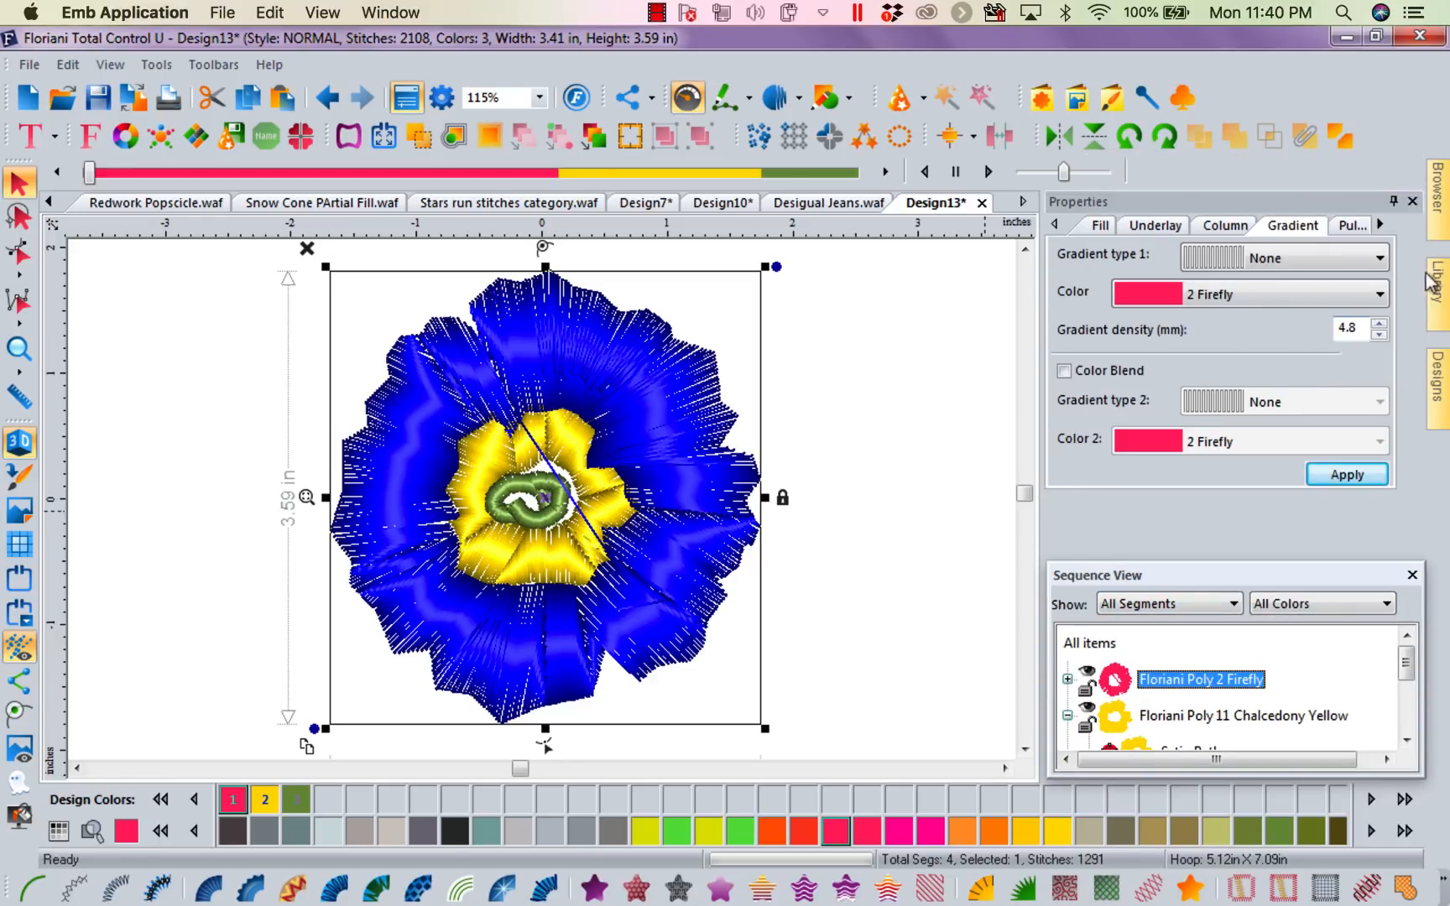
Step: Choose 1 Neon Radiance as the outer flower's first gradient colour and set the gradient density to 6 mm
click(1366, 297)
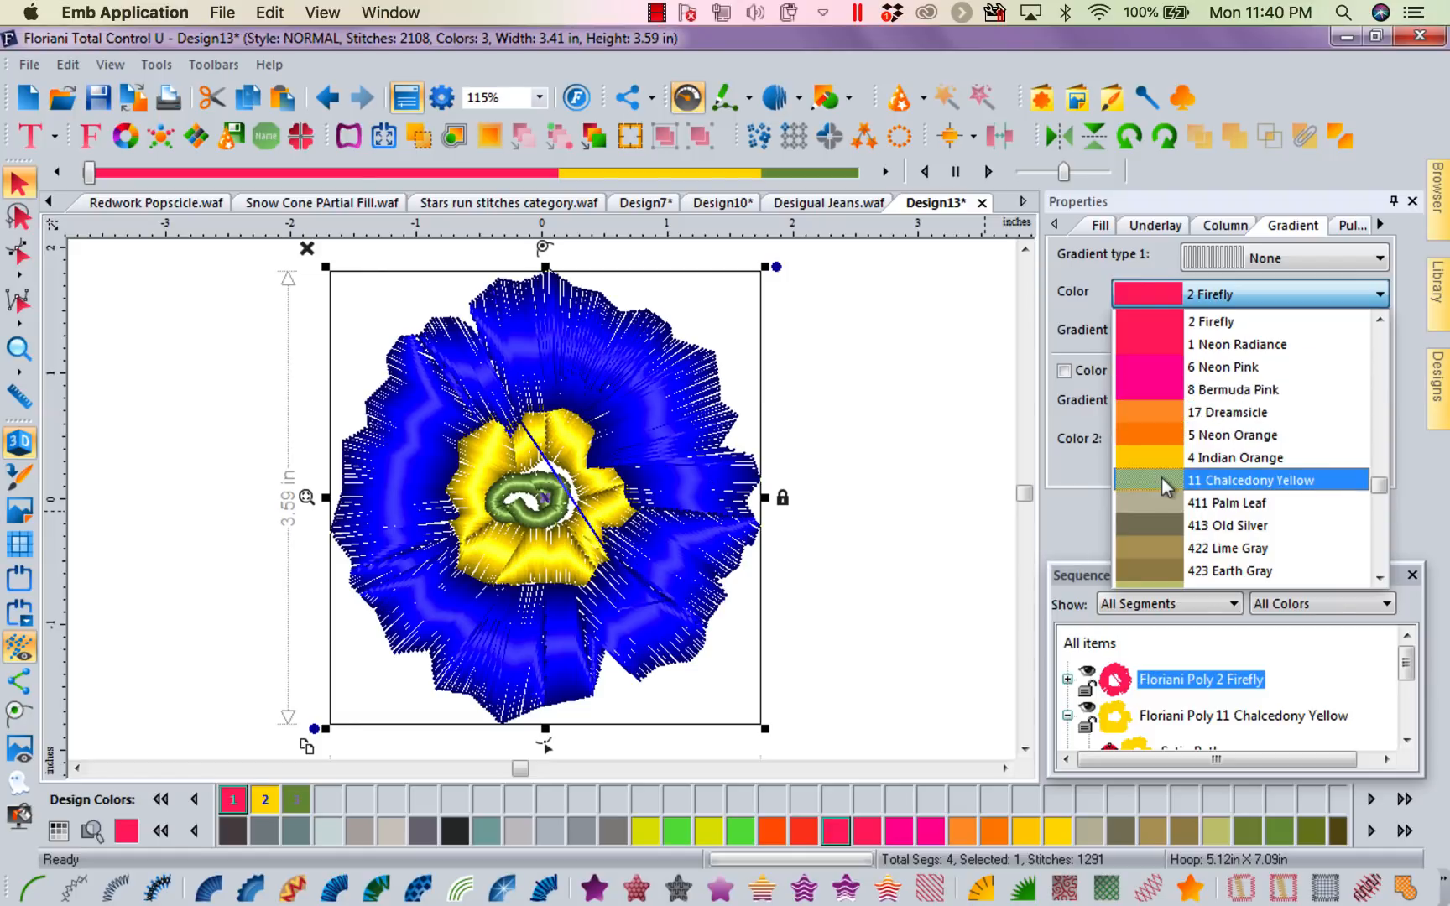
click(1132, 347)
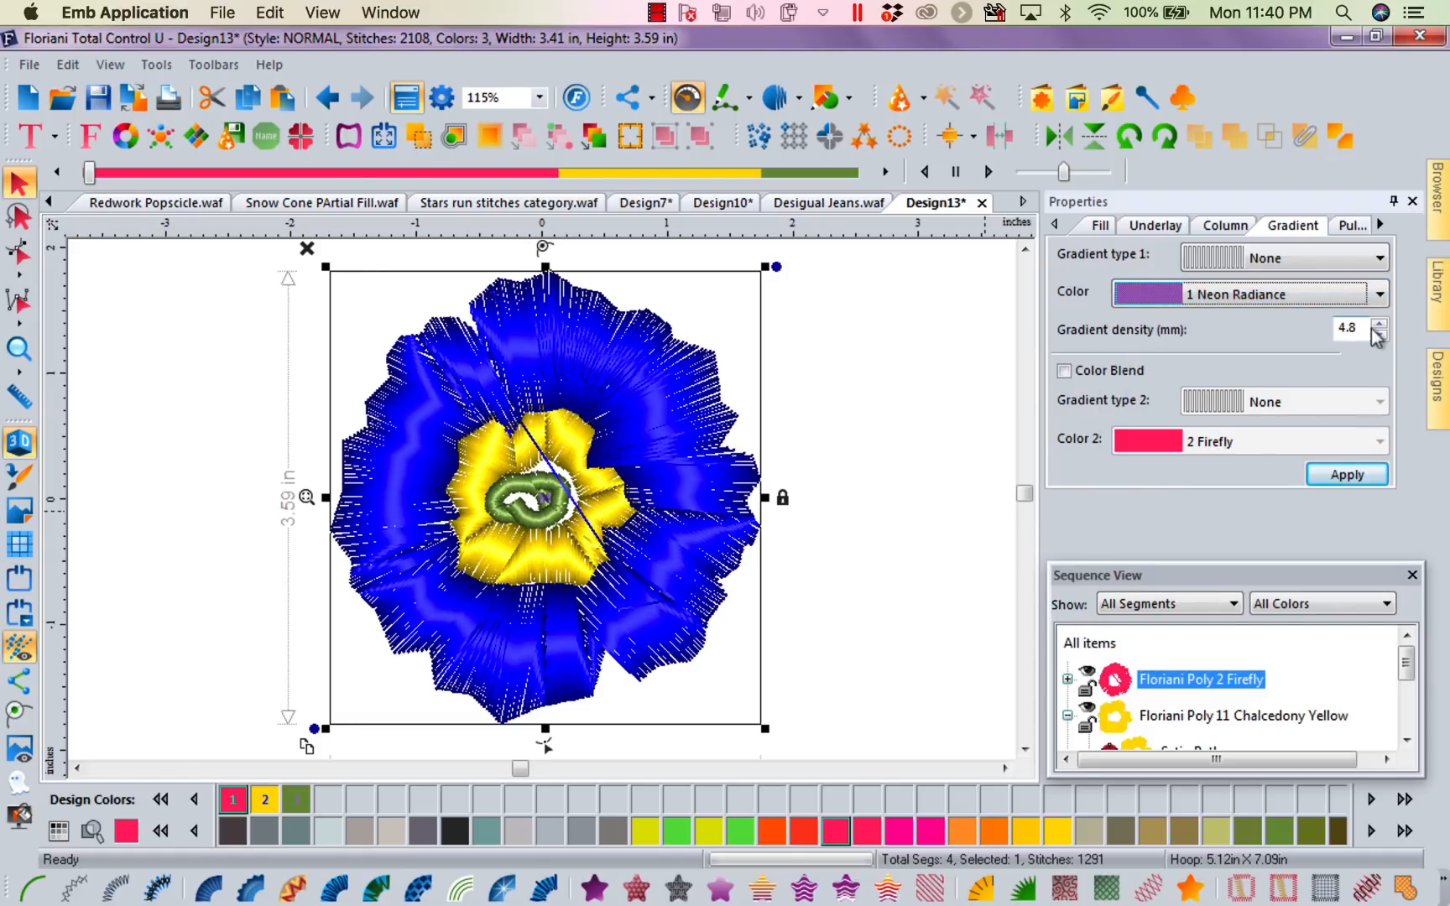
key(Tab)
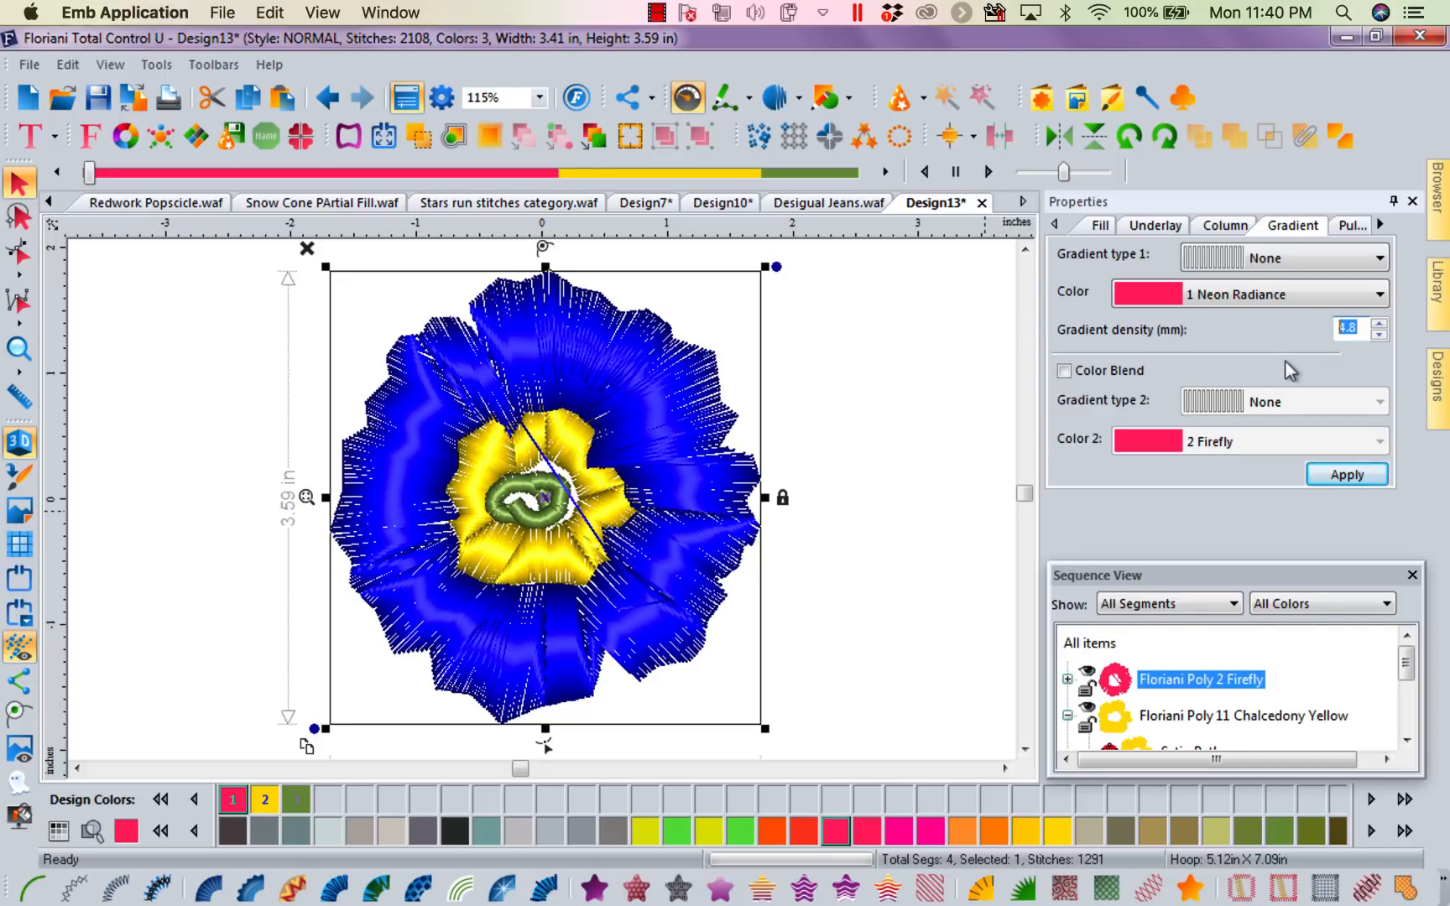
text(6)
Step: Enable Color Blend for the outer flower with 4 Indian Orange as the second colour, and apply the gradient settings
click(1066, 371)
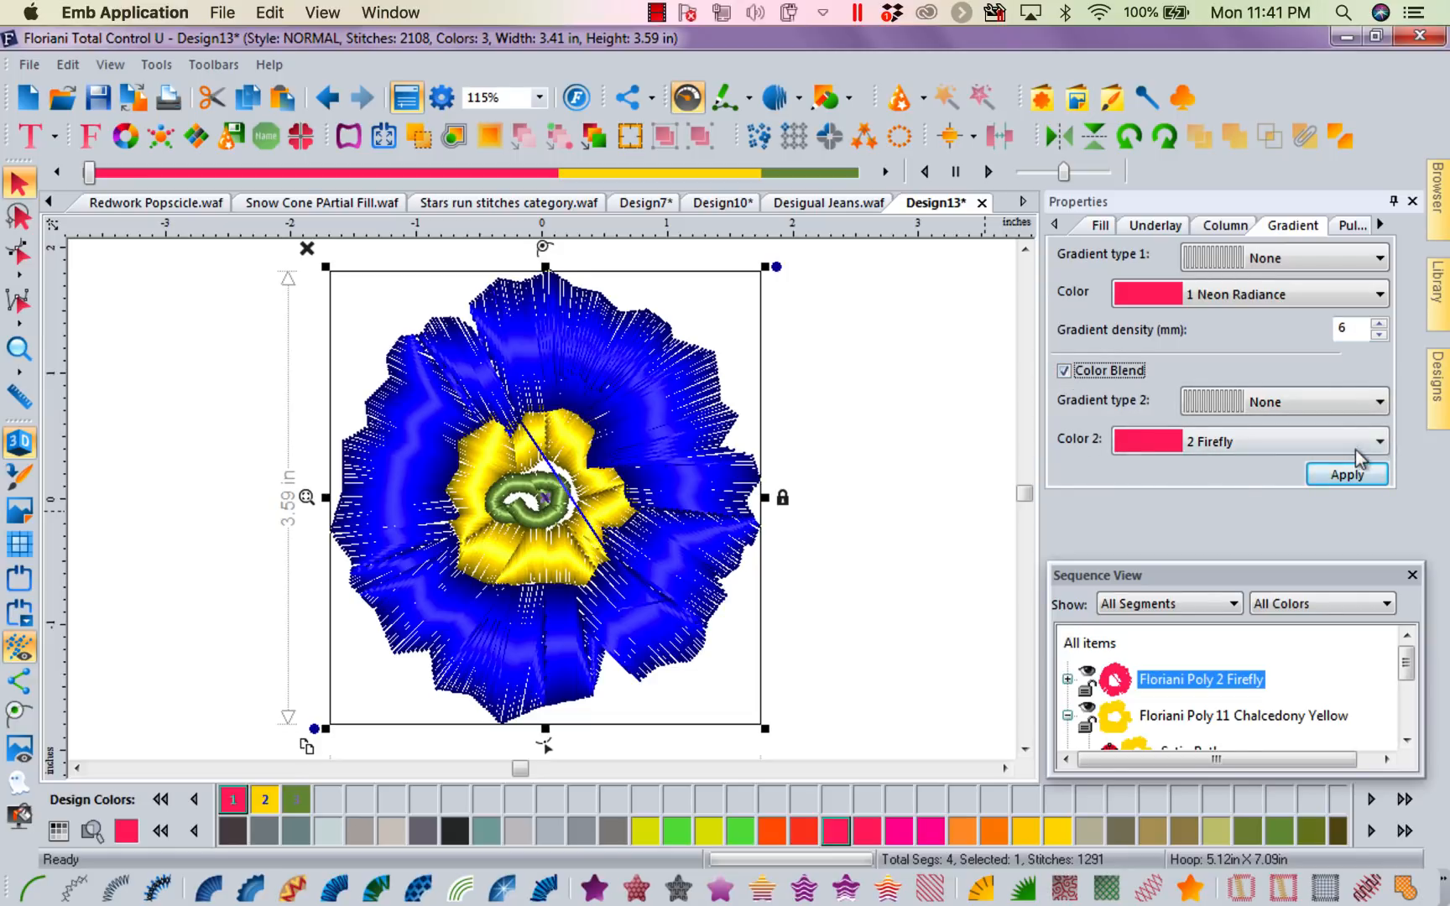
click(1356, 449)
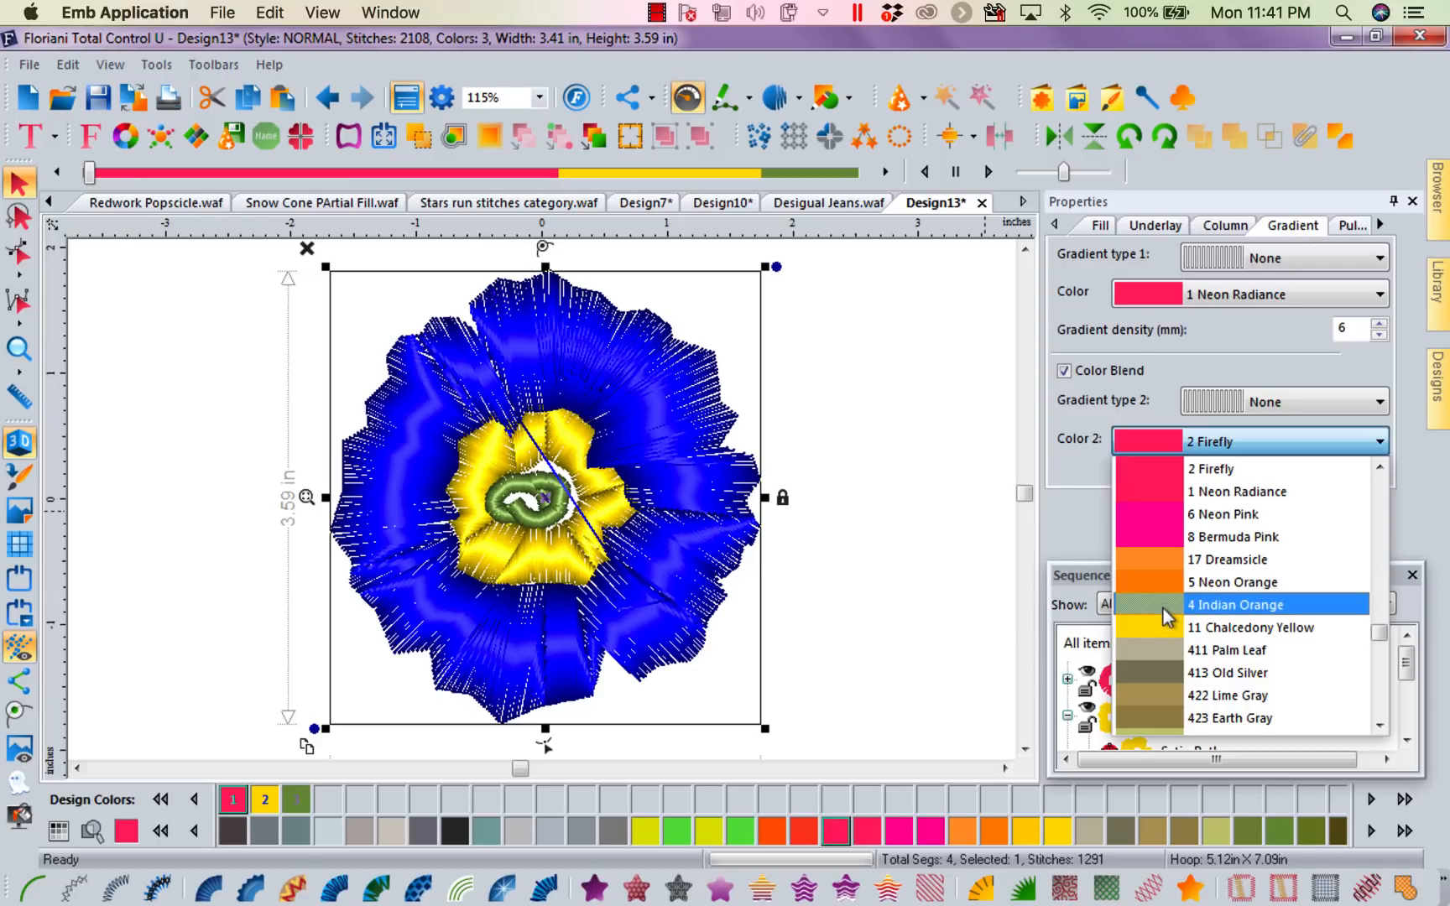
click(1168, 618)
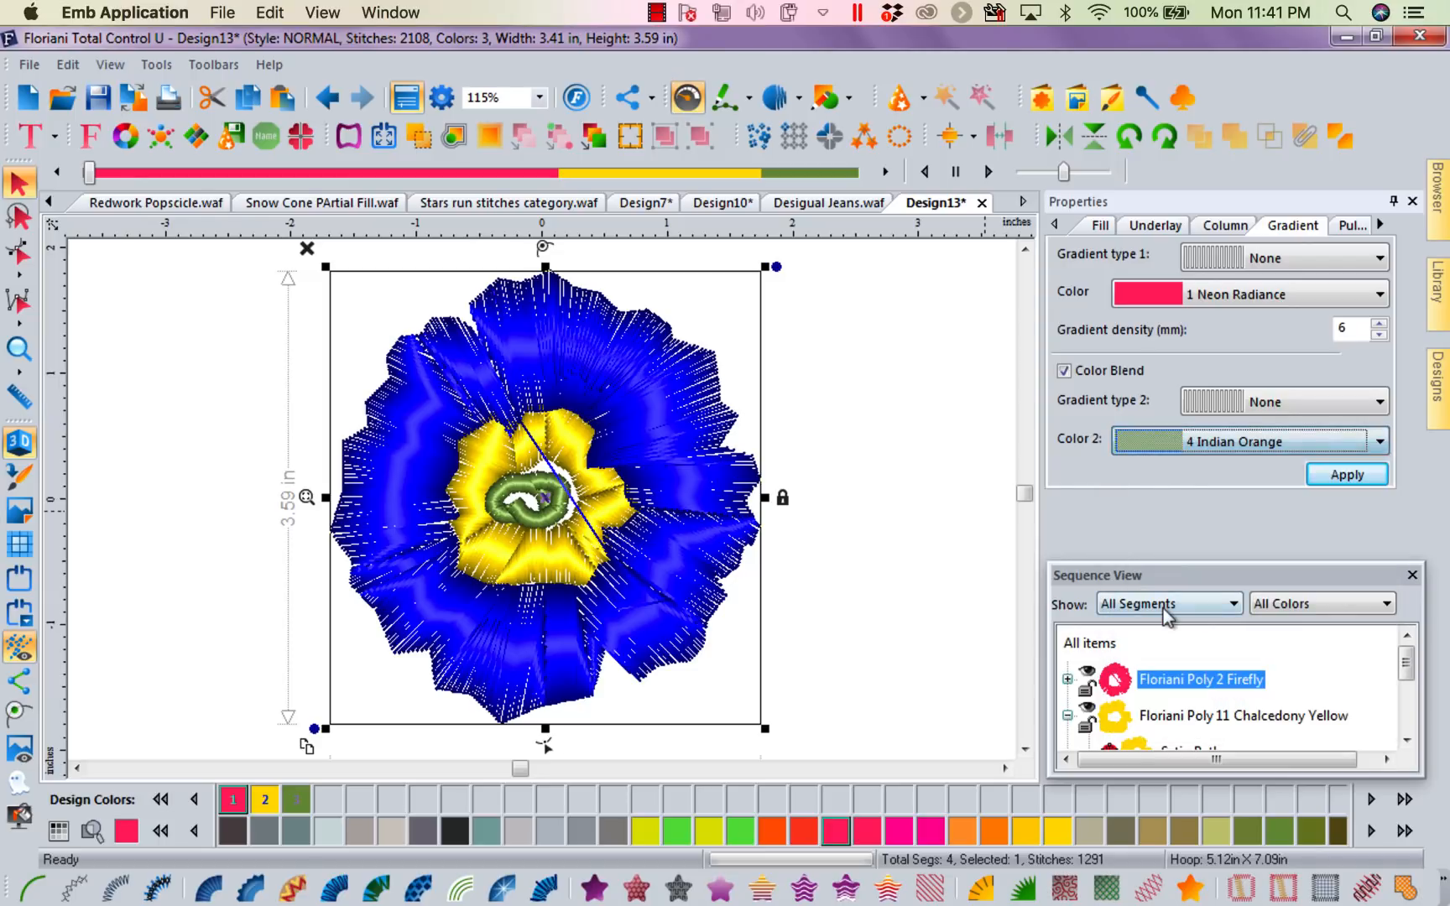
click(1345, 475)
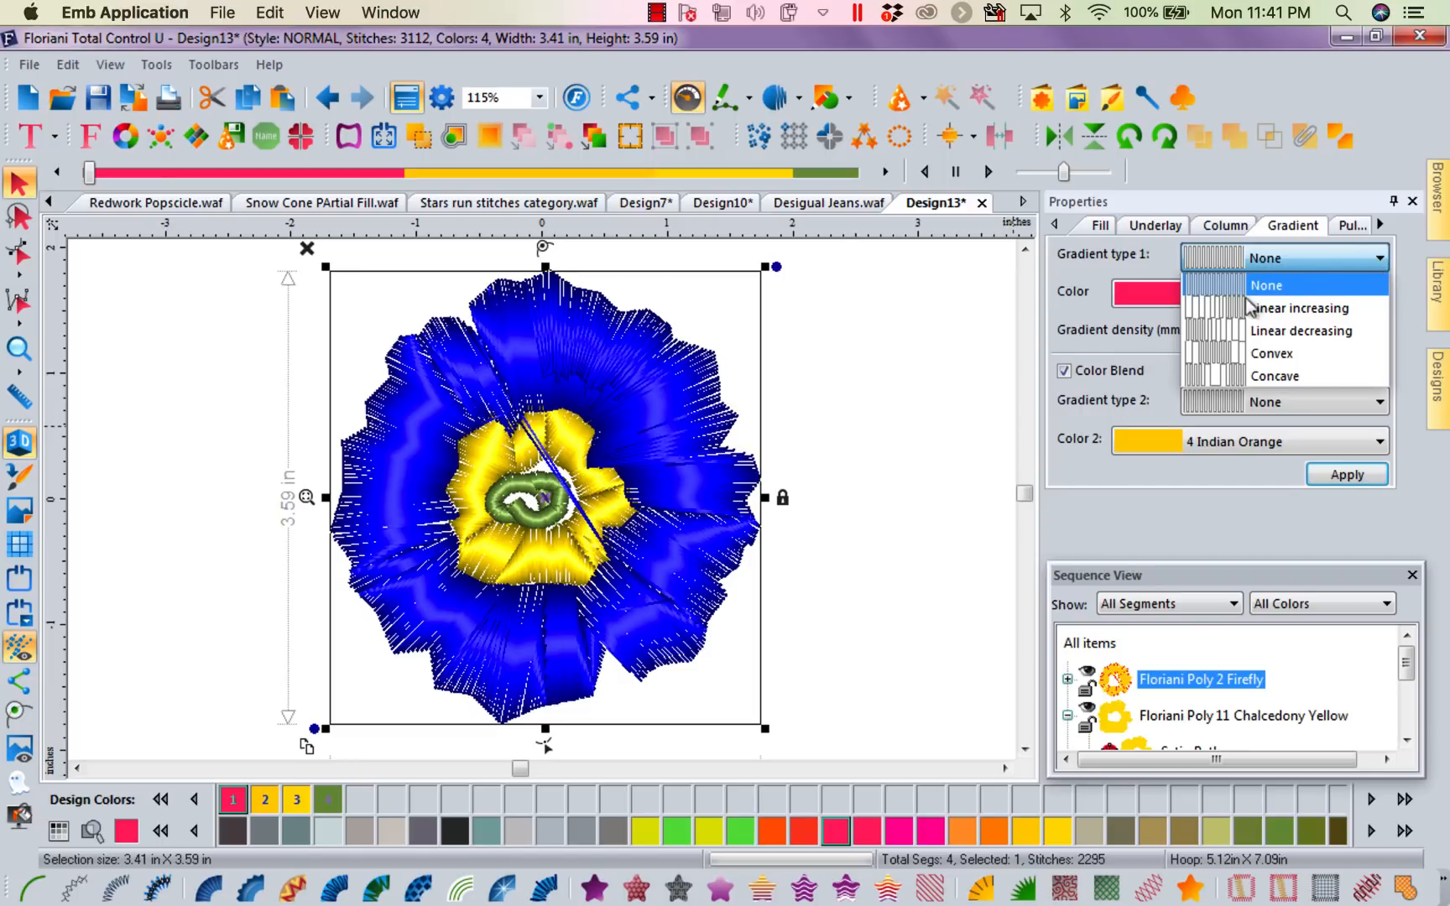
Step: Apply a Linear increasing first gradient and a Linear decreasing second gradient to the outer flower
click(1233, 306)
click(1377, 403)
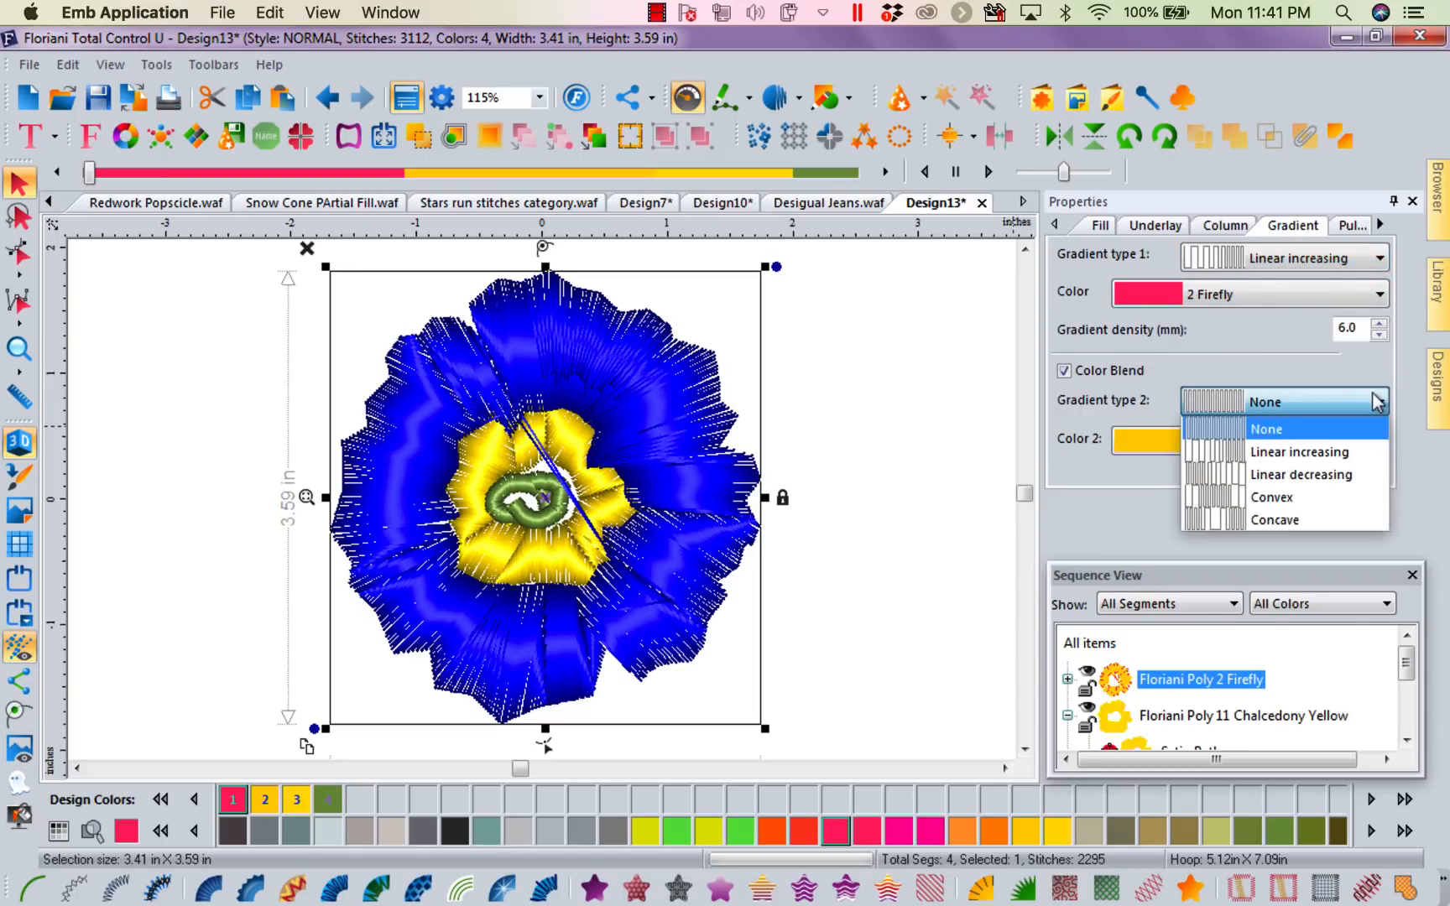
click(1370, 453)
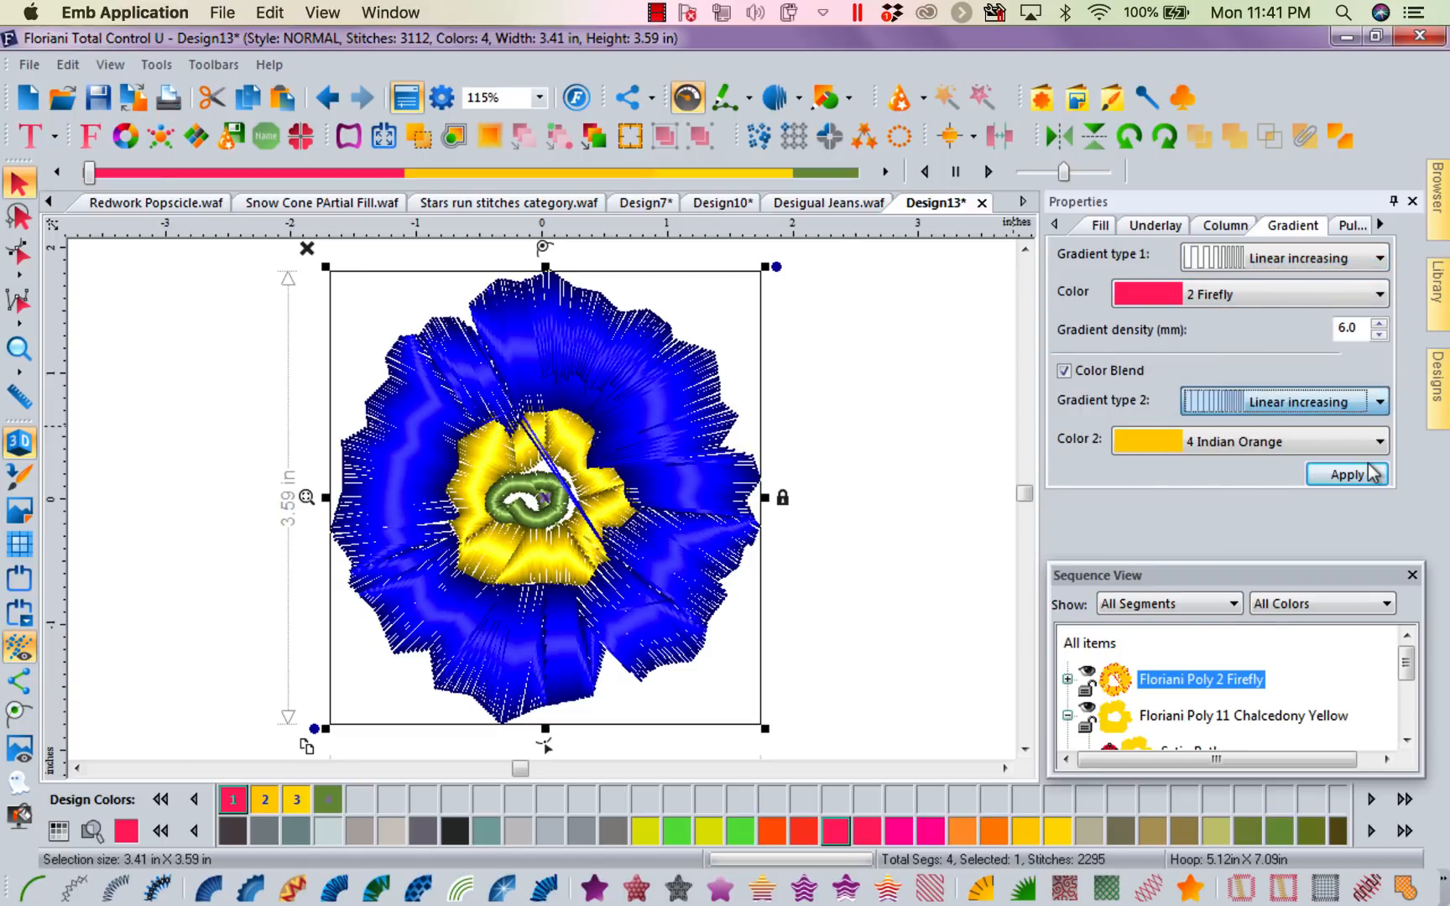
click(1379, 403)
click(1378, 403)
click(1380, 403)
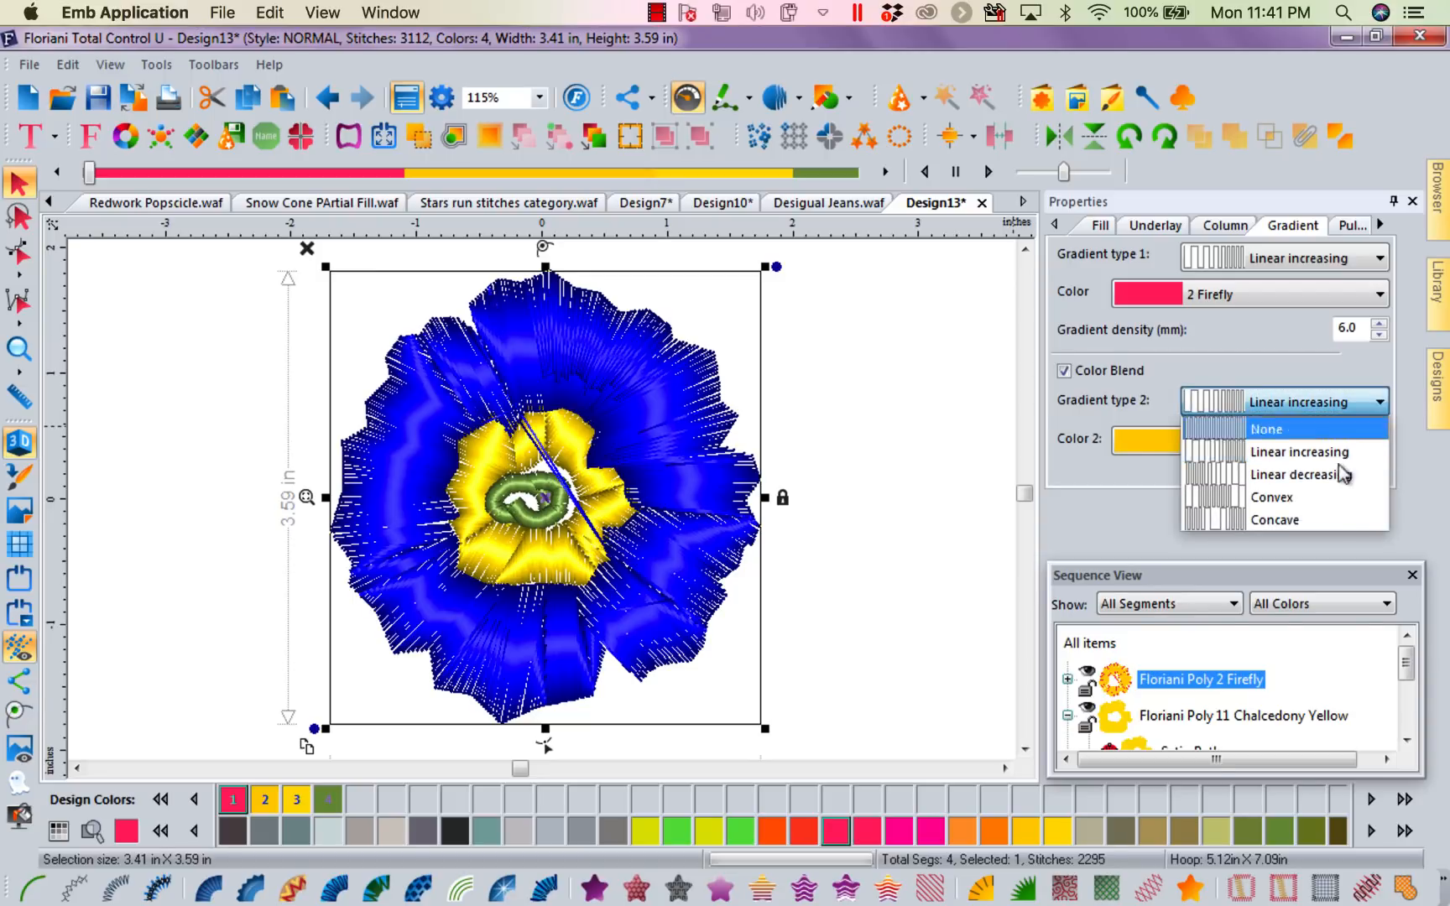
click(1285, 473)
click(1350, 475)
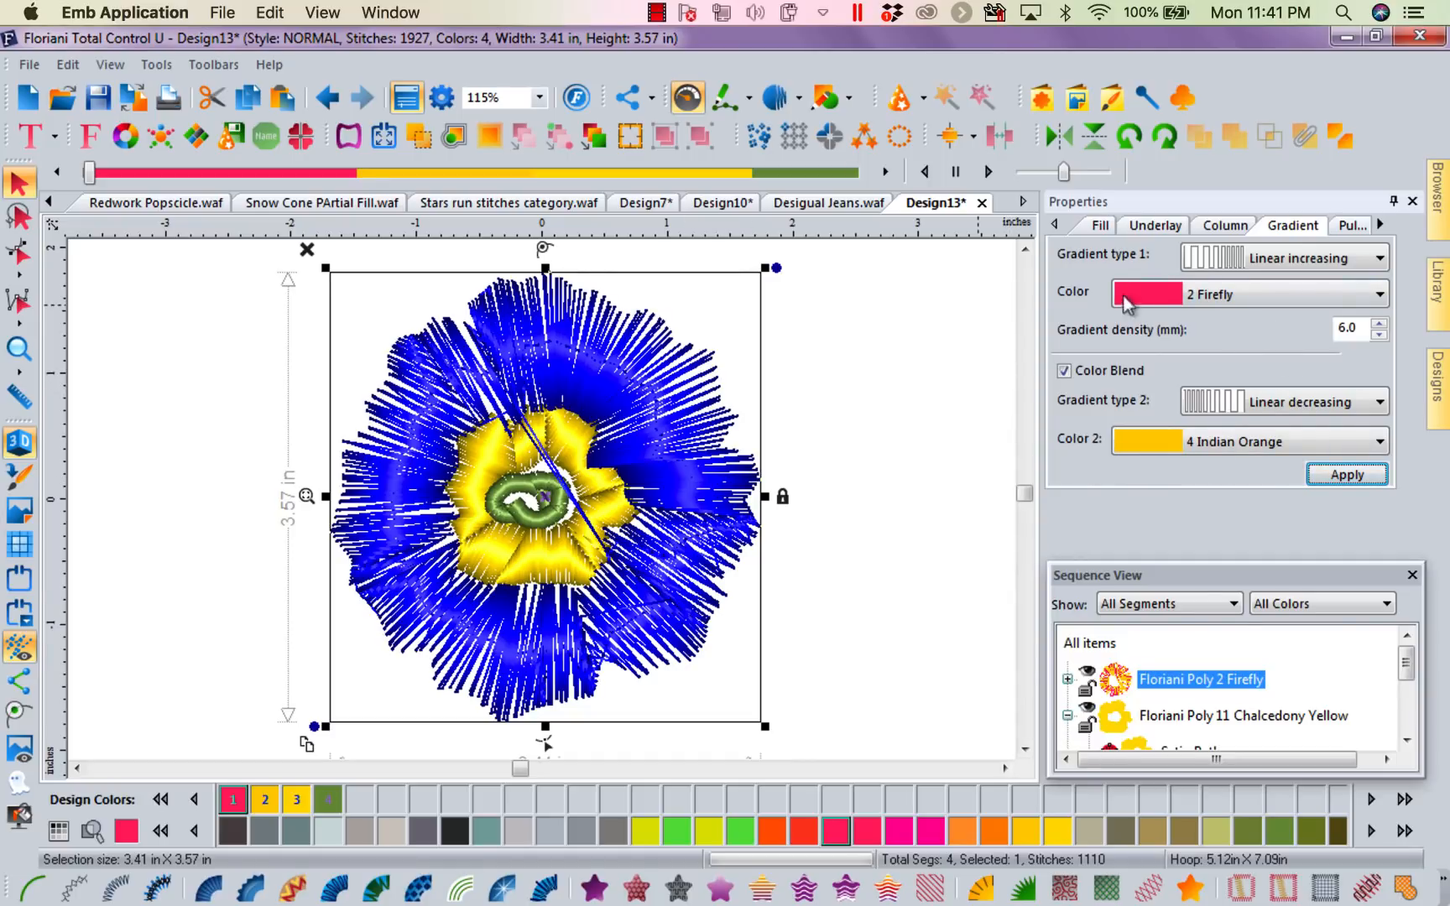
Step: Try a Concave first gradient with a Convex second gradient on the outer flower, and undo the change
click(1326, 258)
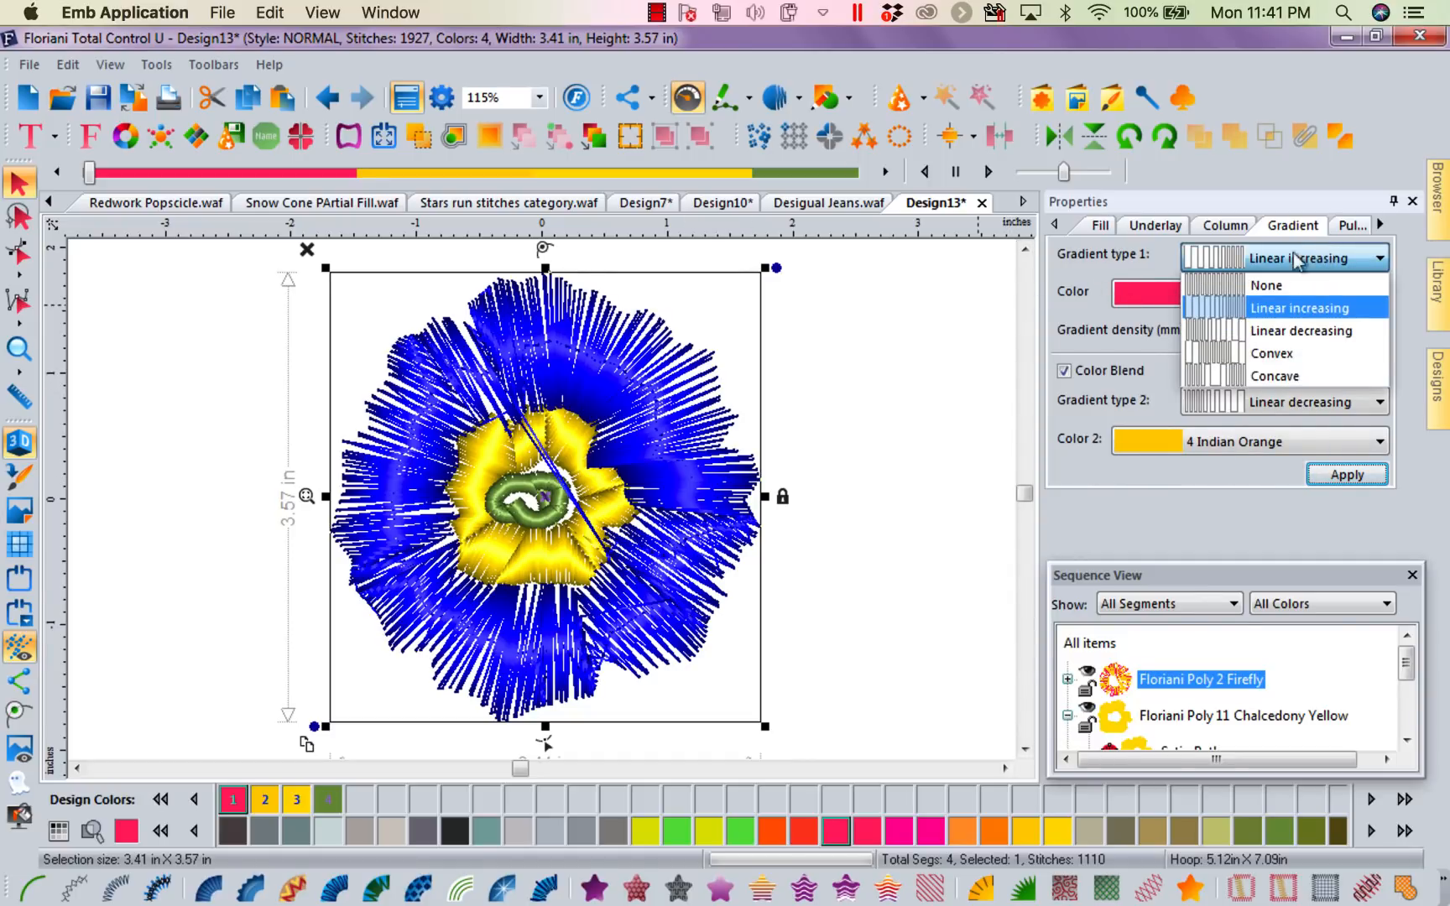
click(1241, 376)
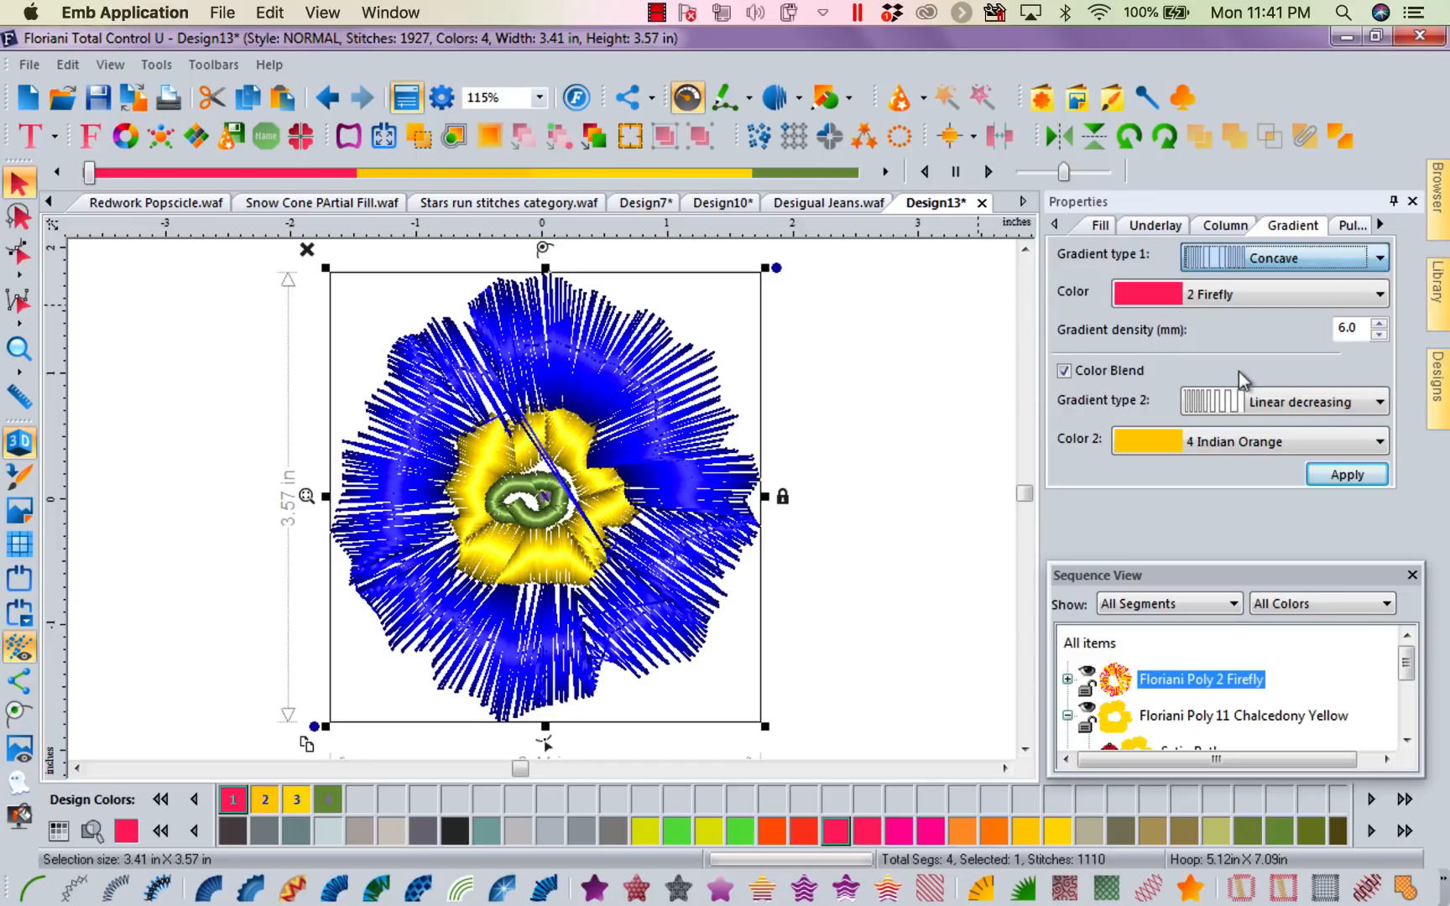
click(1343, 403)
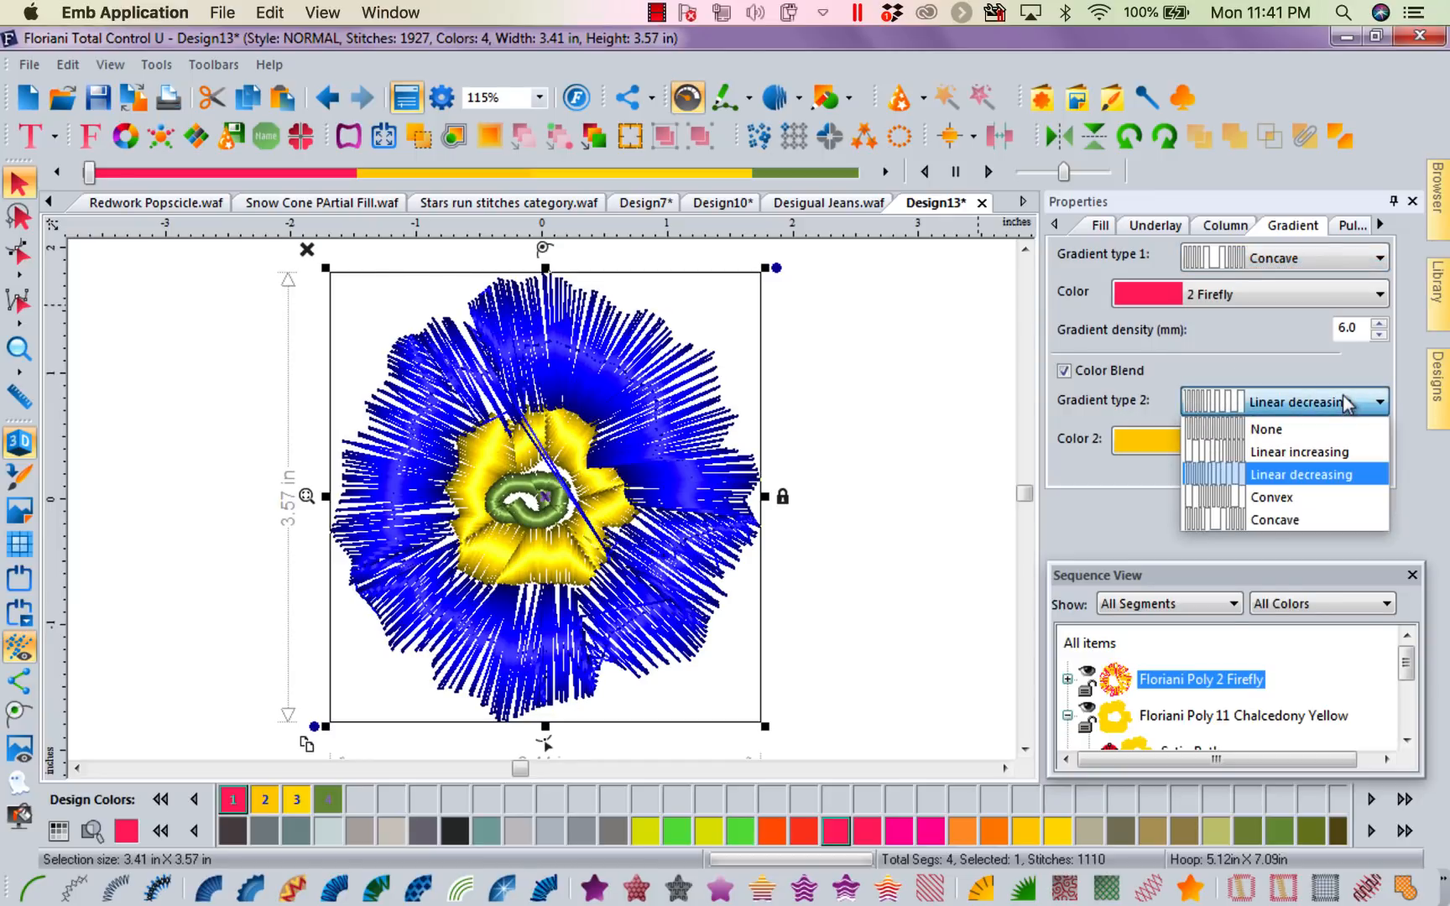
click(1251, 500)
click(1353, 476)
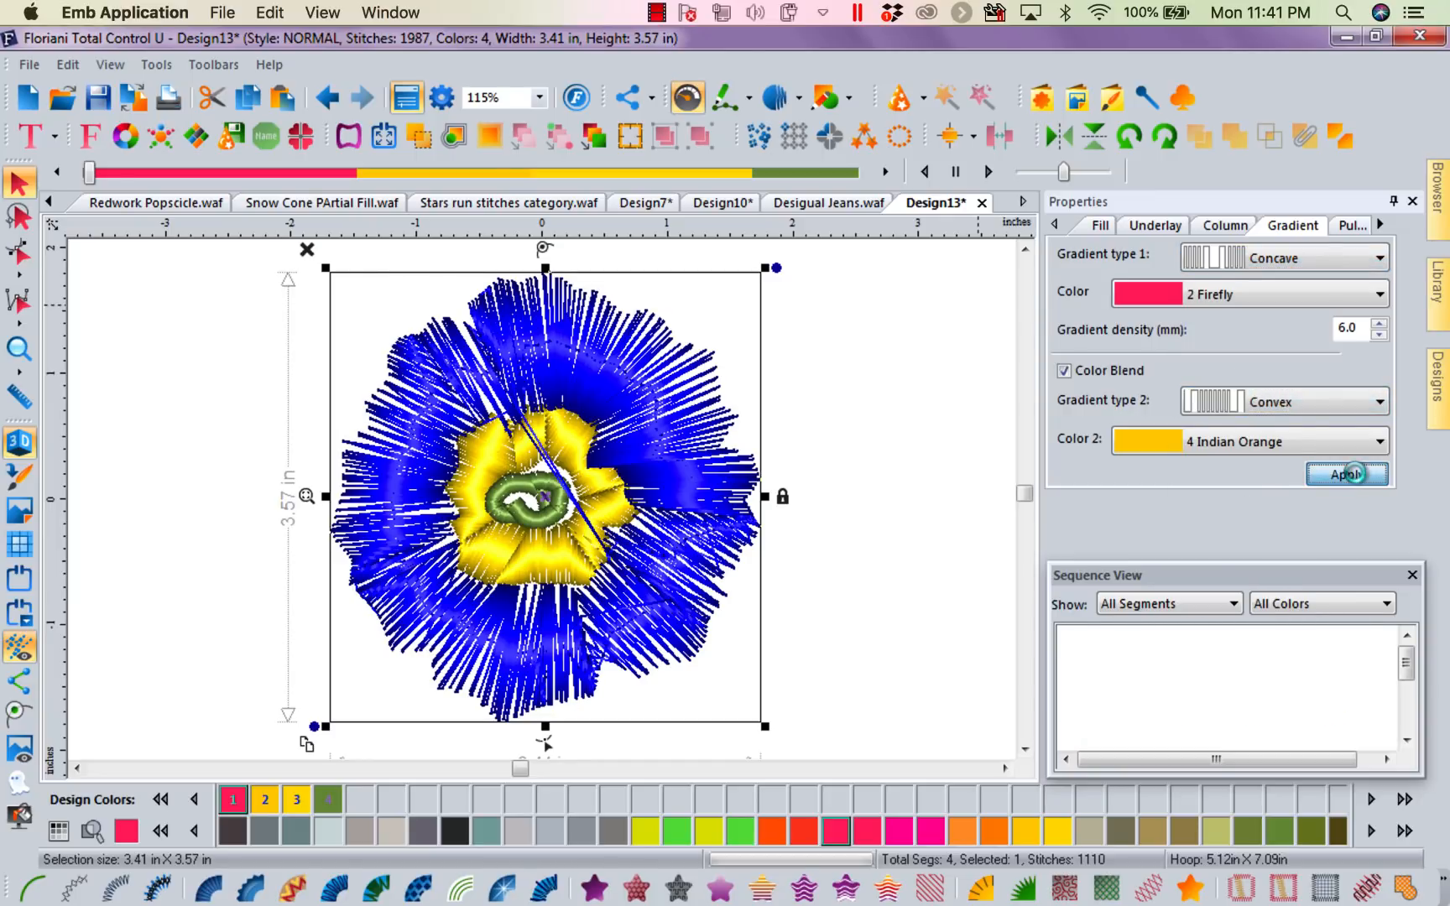
click(926, 399)
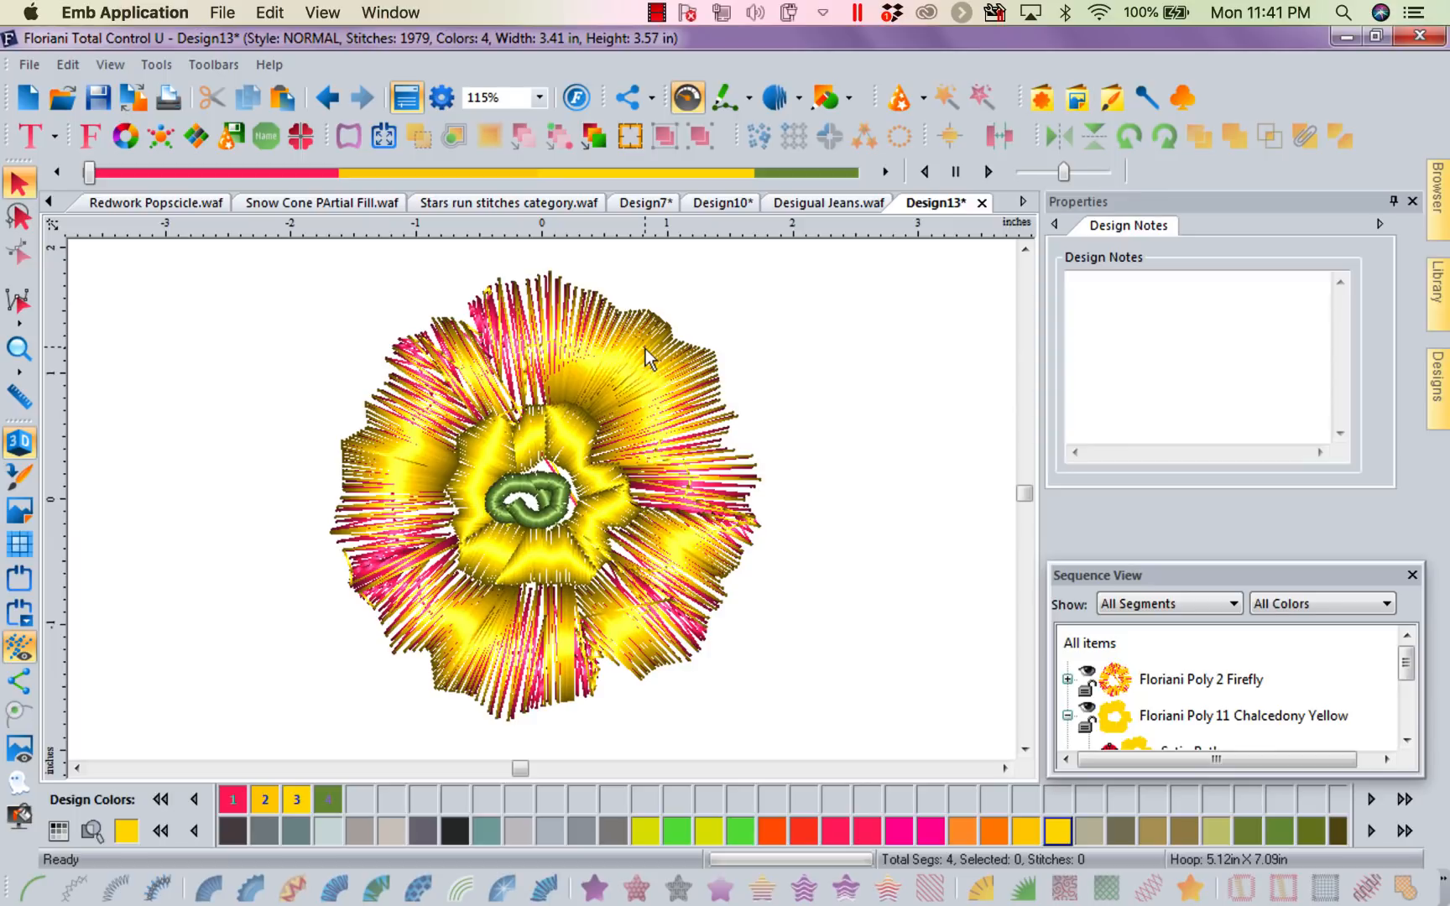
click(326, 97)
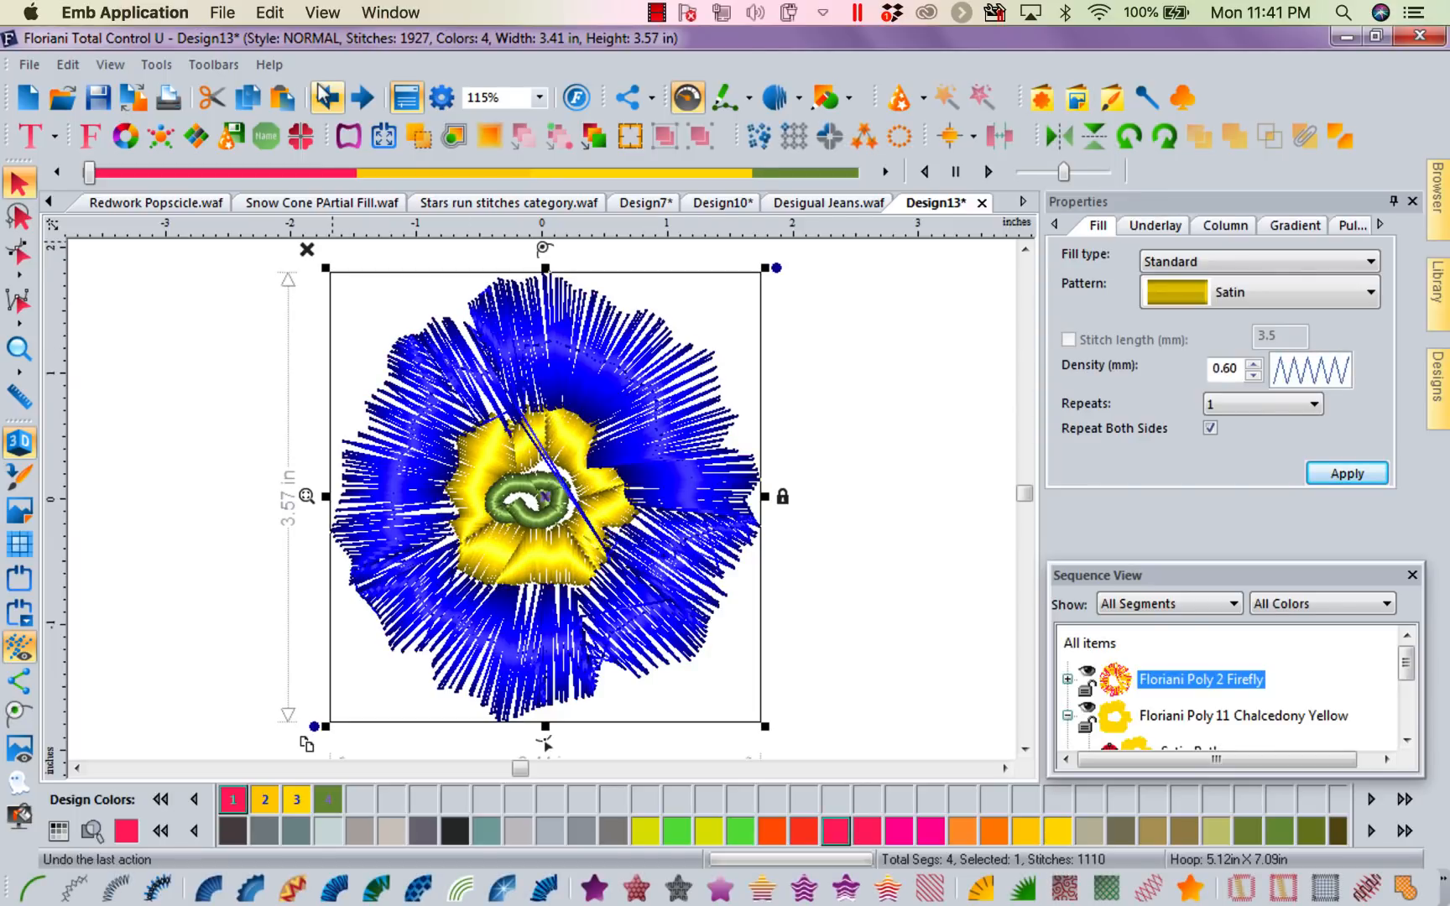
Step: Deselect the outer flower and show the background artwork image behind the stitches
click(219, 361)
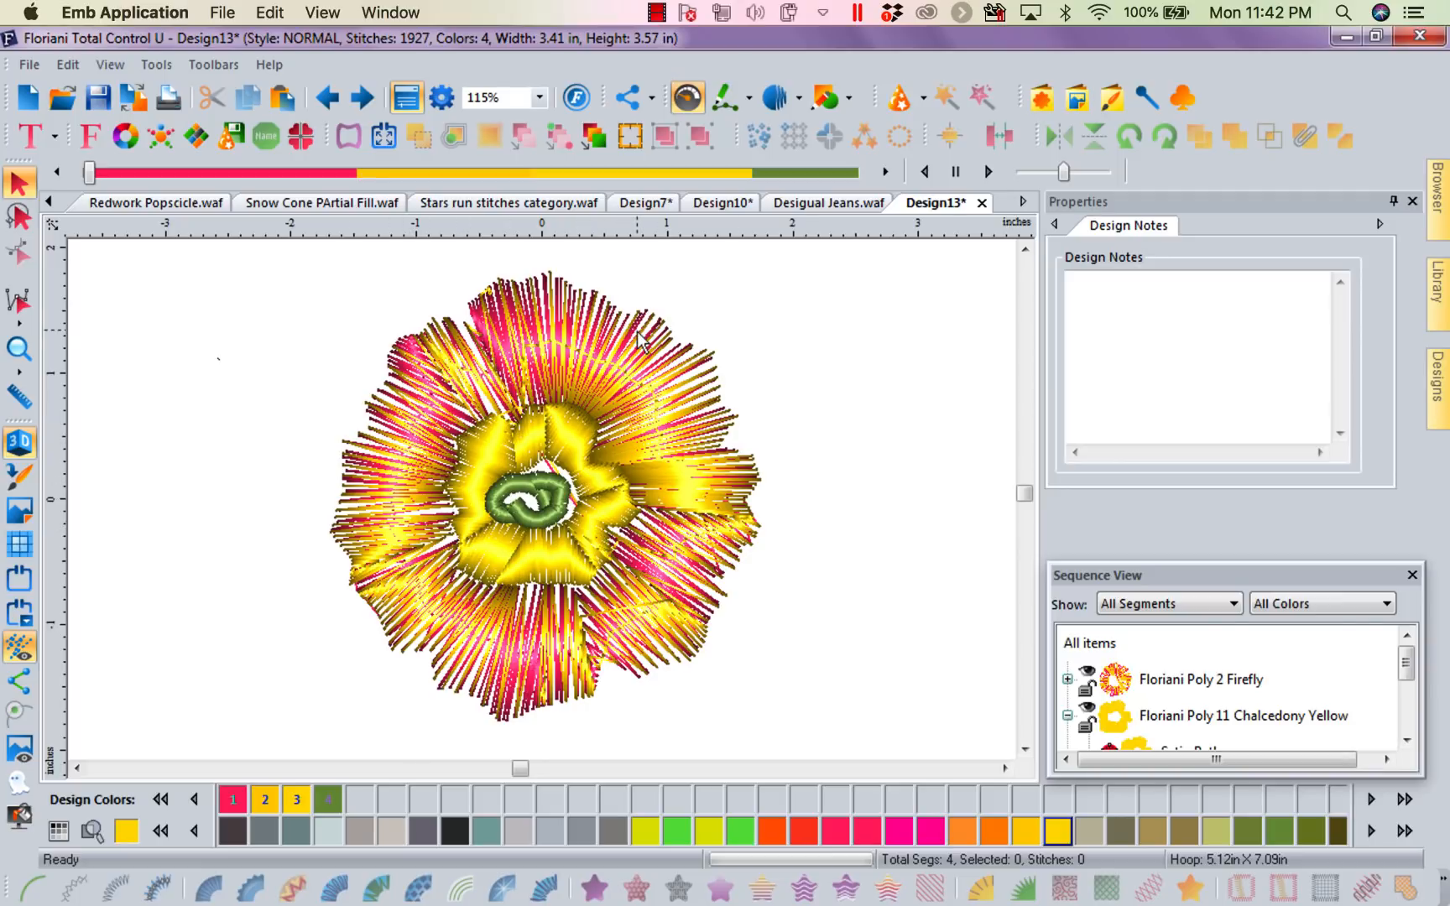
click(21, 747)
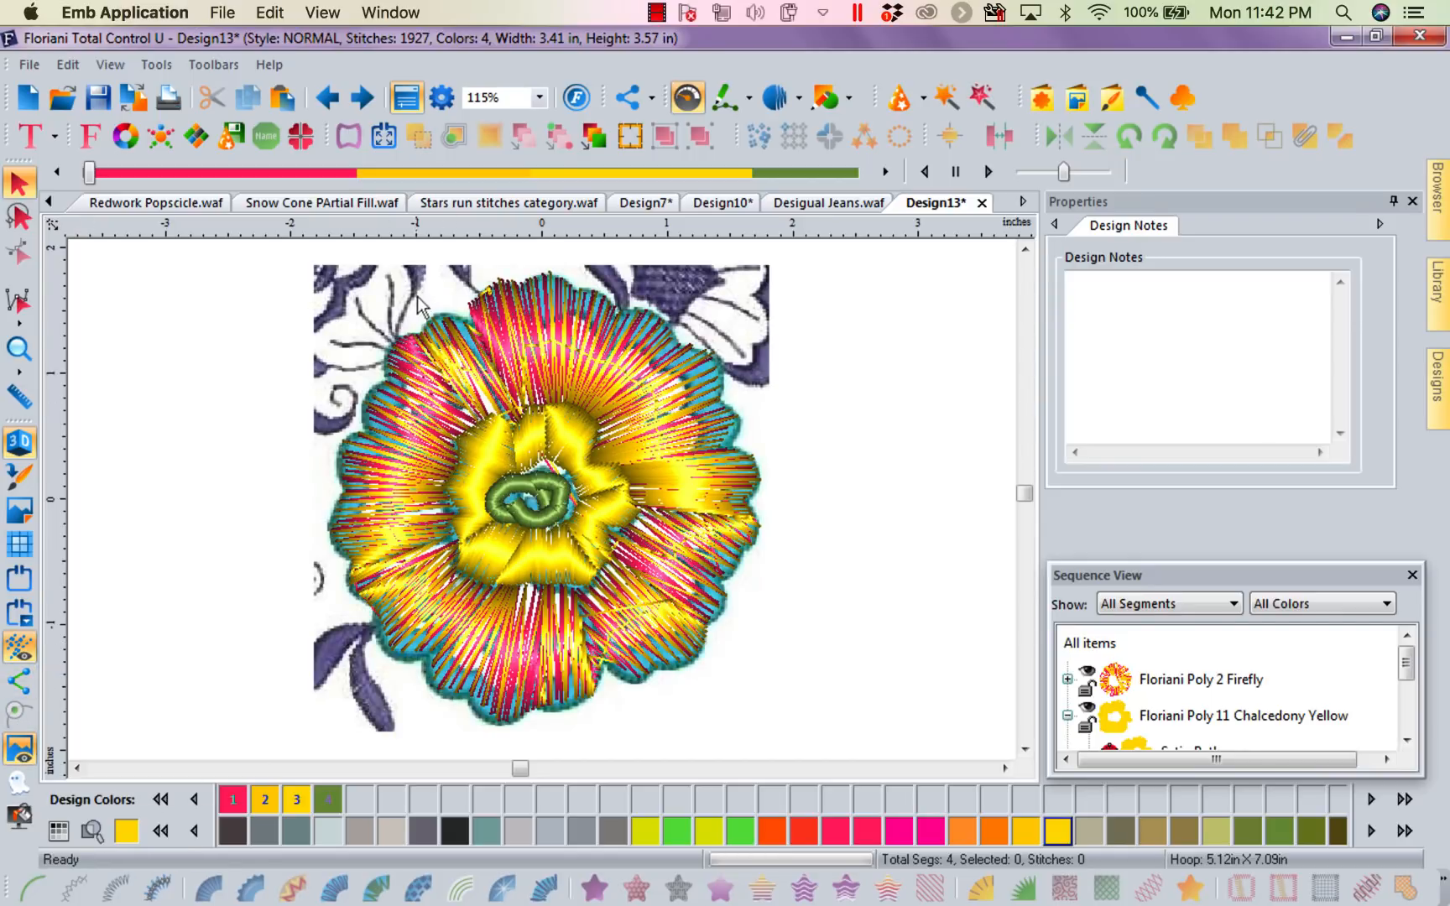
scroll(379, 399, up, 3)
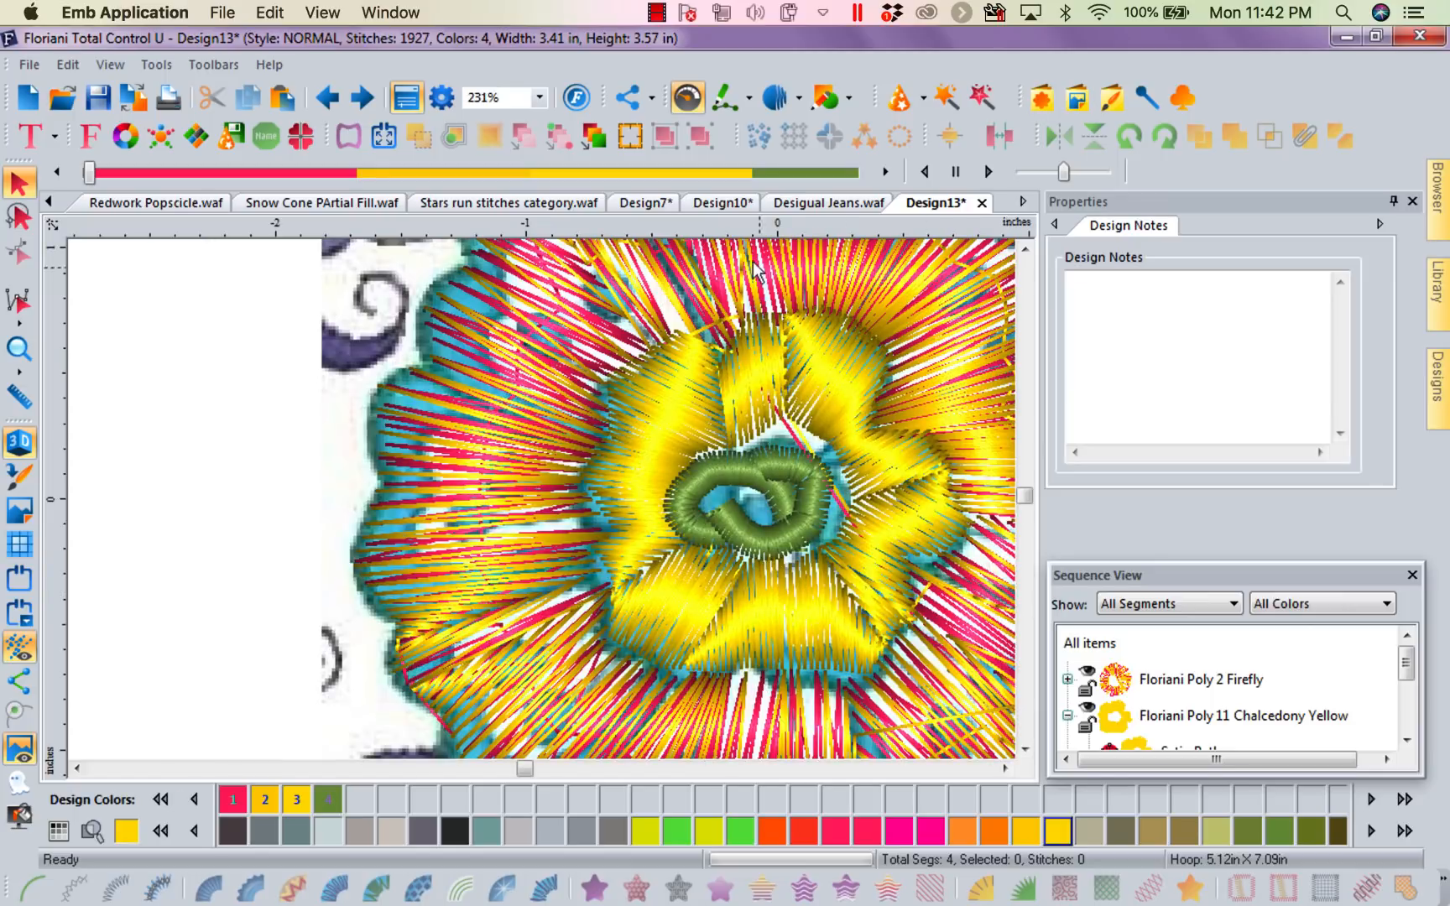
click(540, 104)
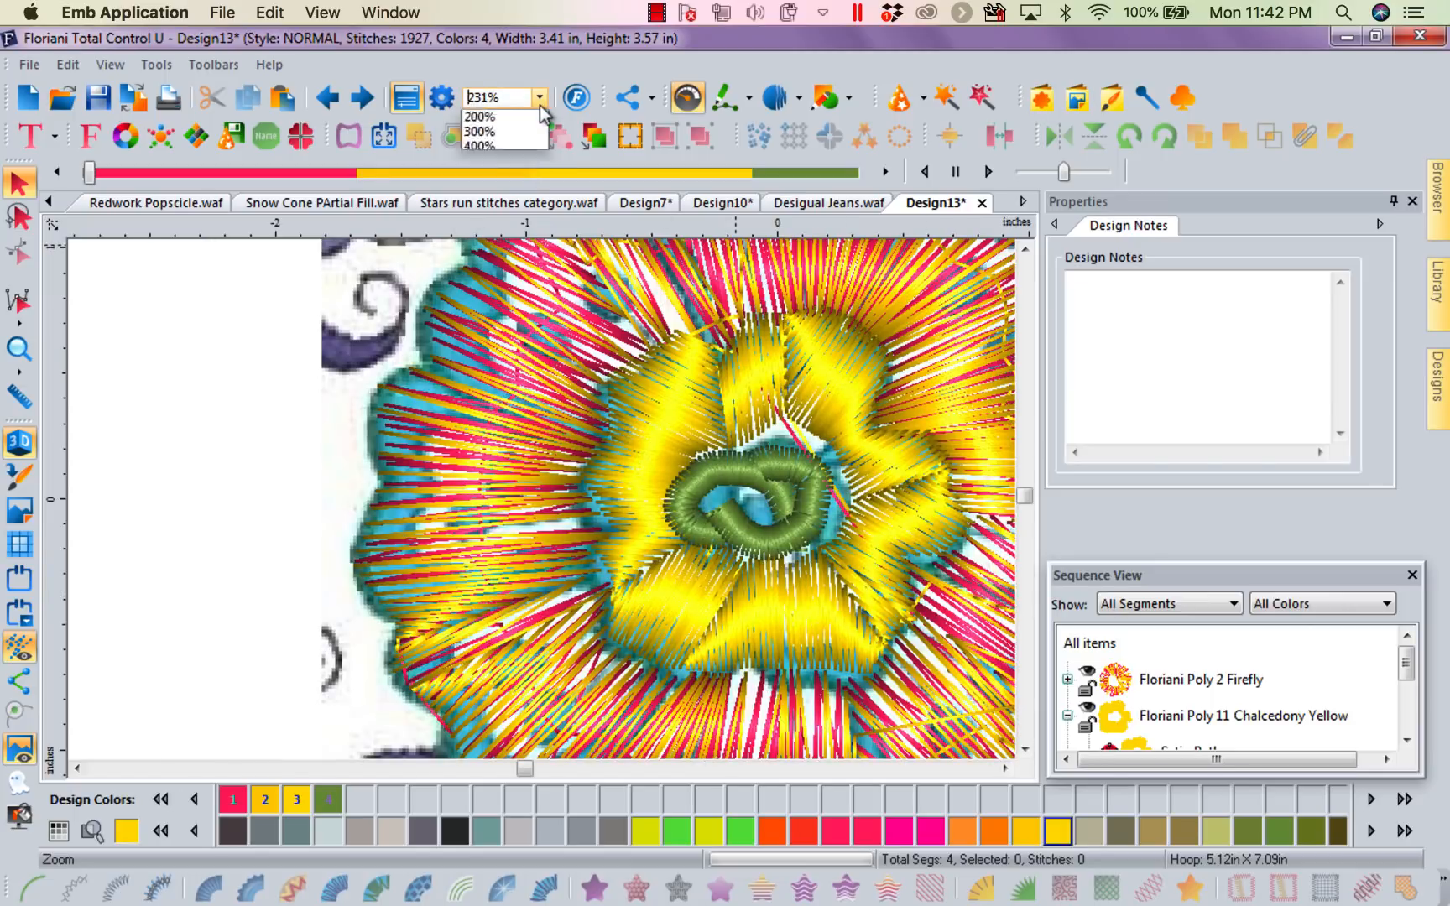
click(492, 136)
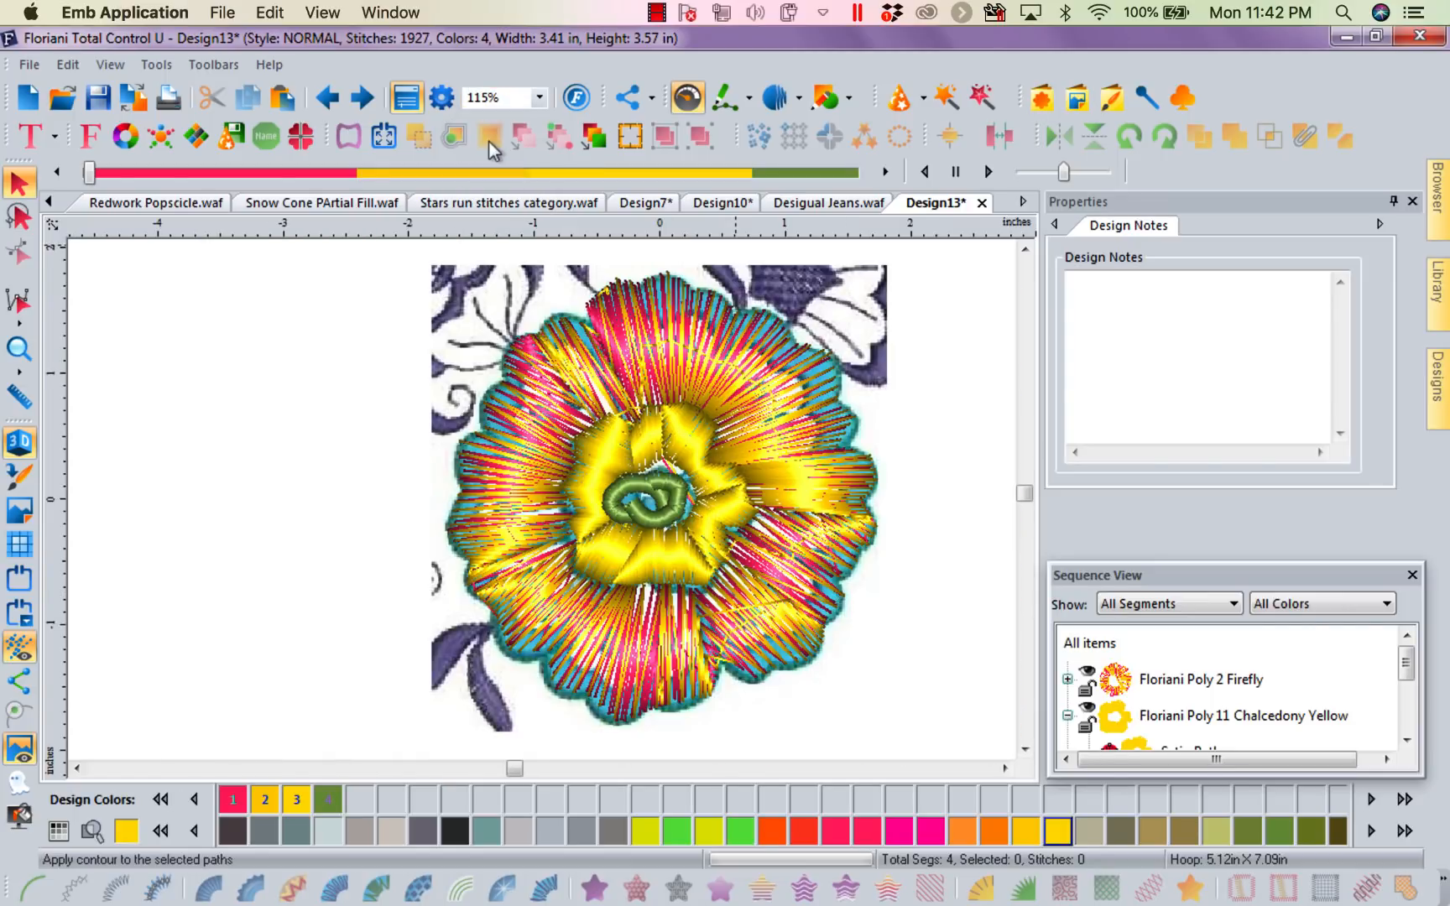
Step: Select all items and move the whole stitched flower to the left, off the flower in the background artwork
click(1090, 642)
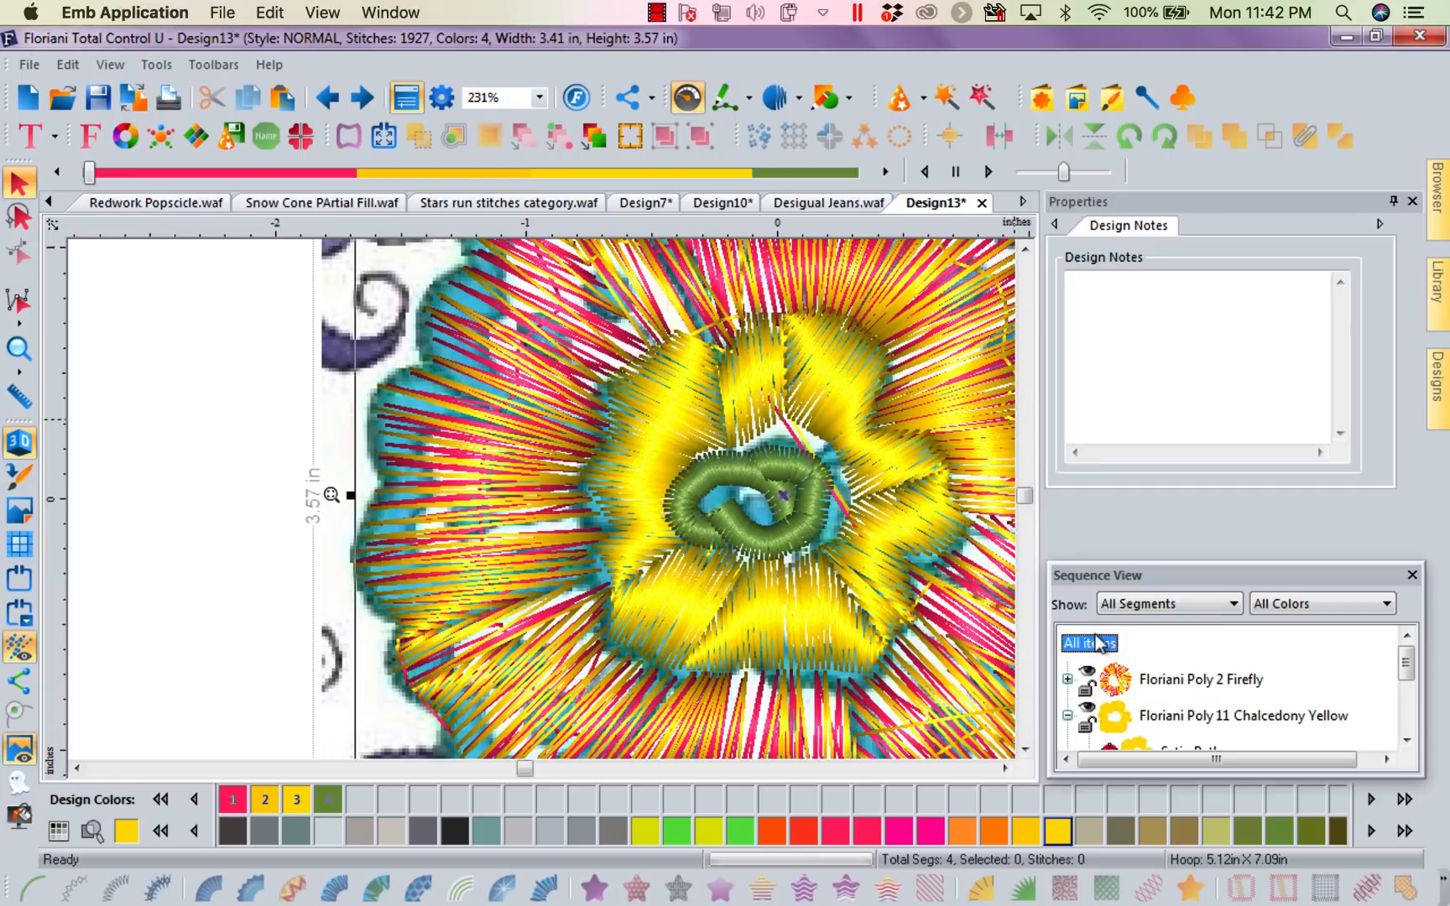
drag(783, 497, 47, 574)
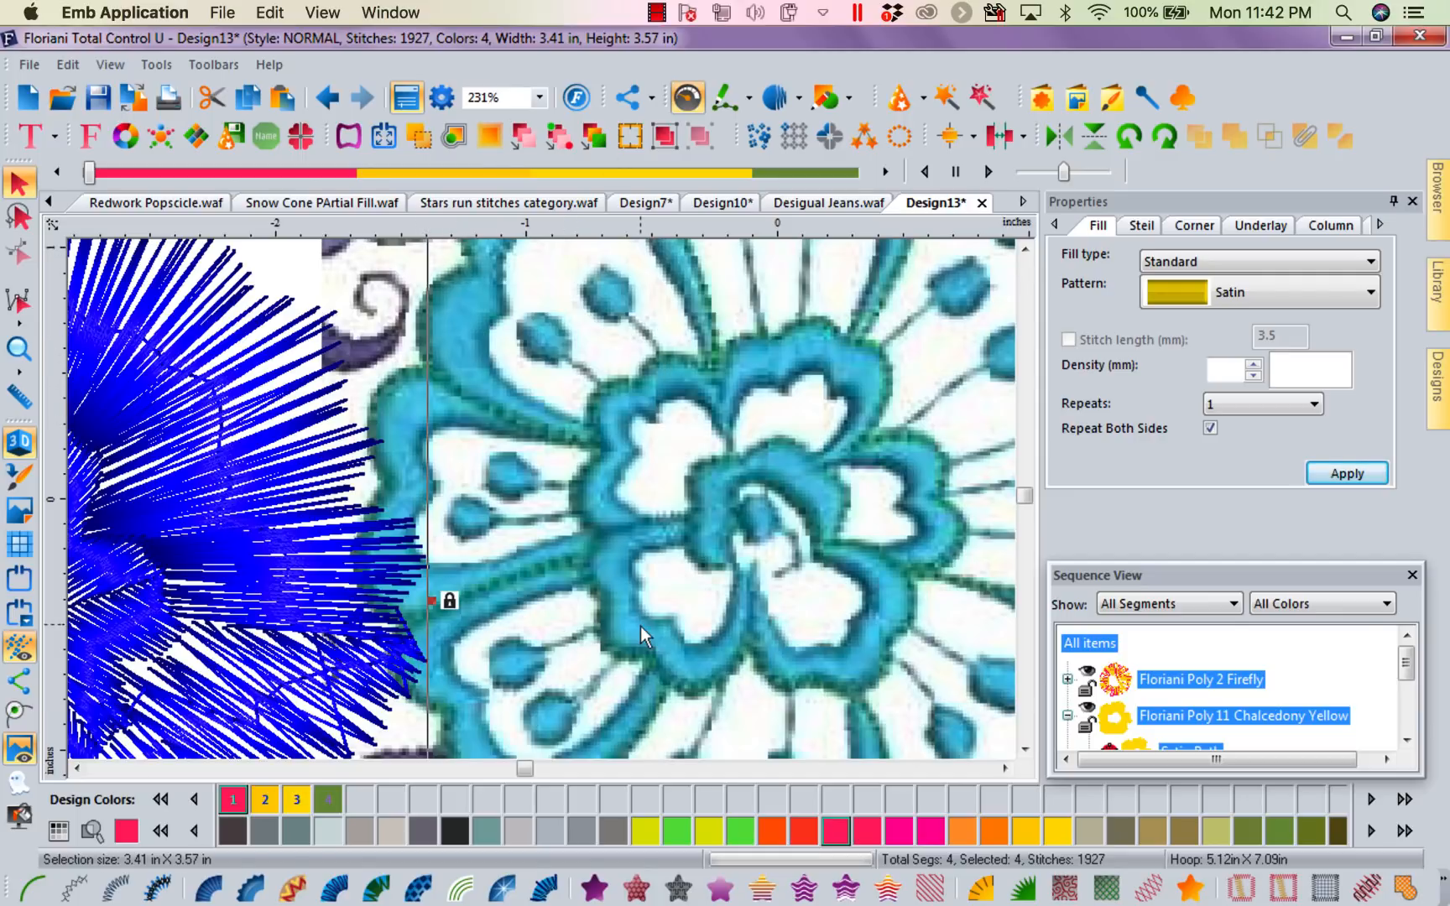
click(1004, 768)
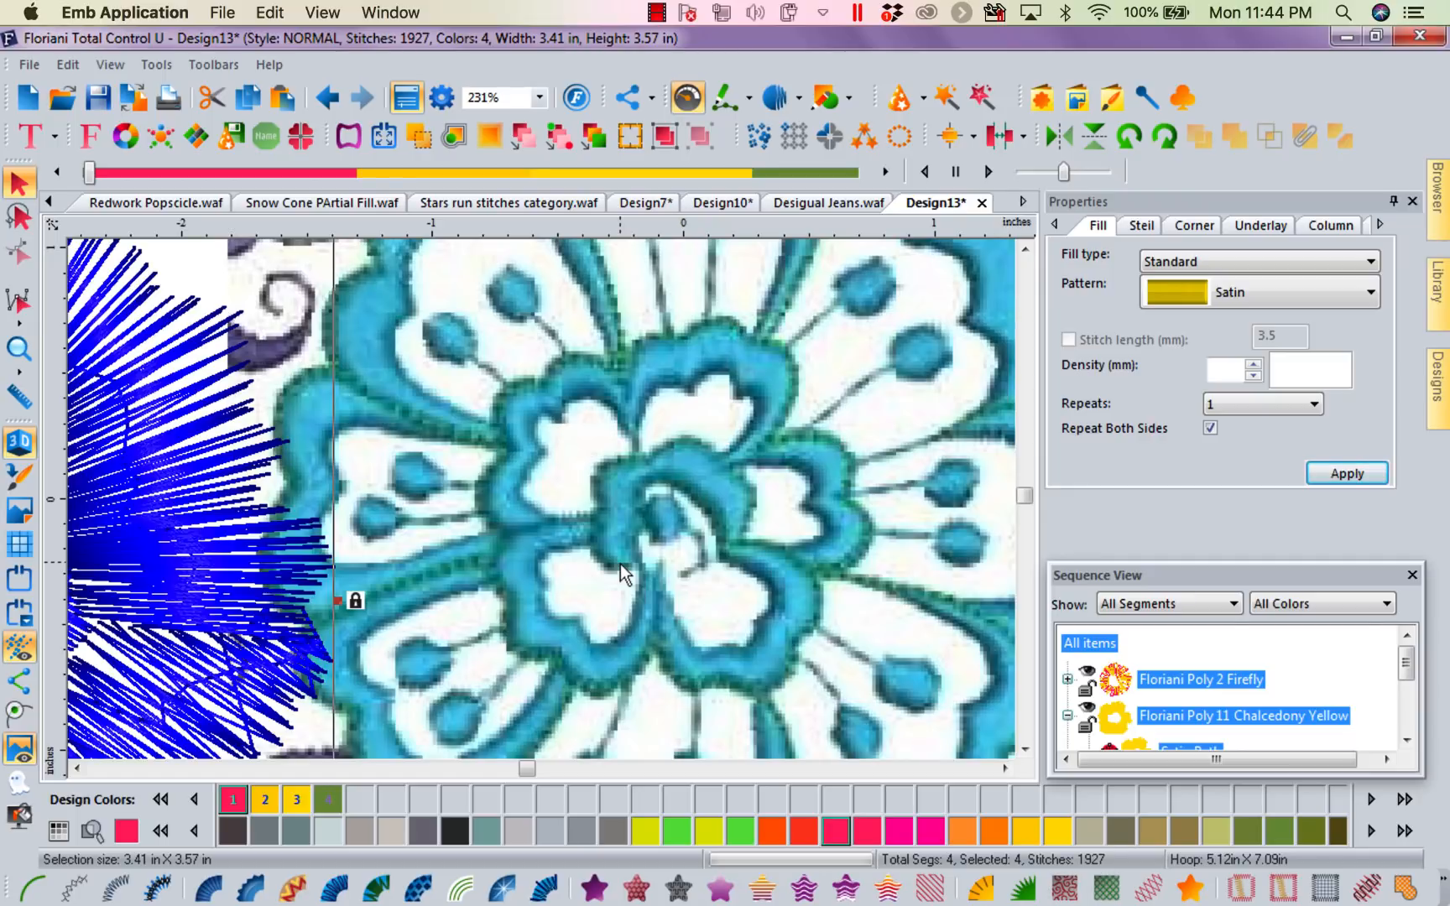
scroll(619, 564, up, 10)
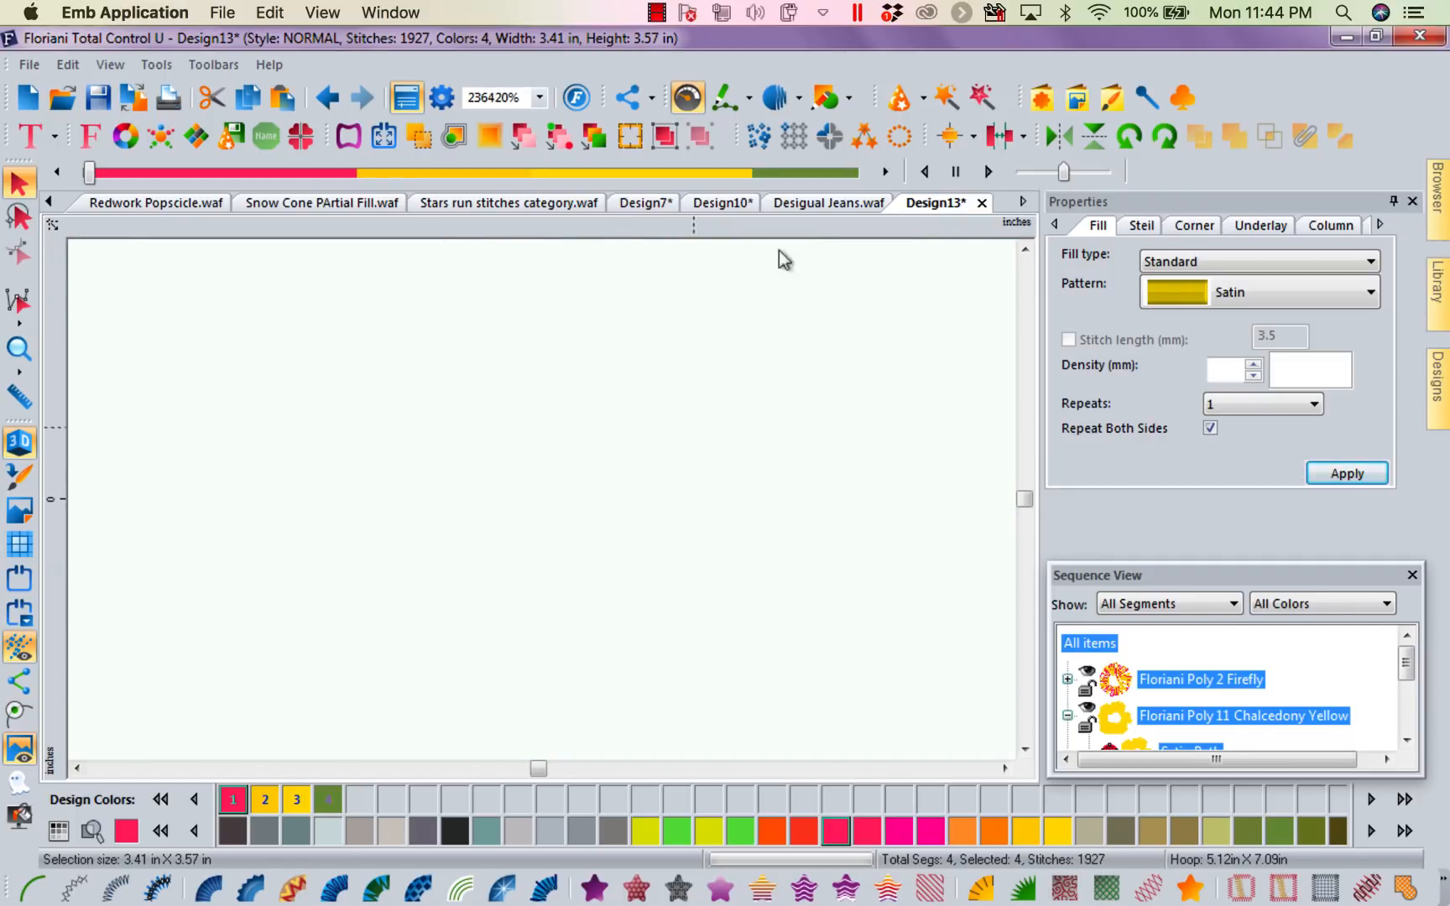
click(657, 11)
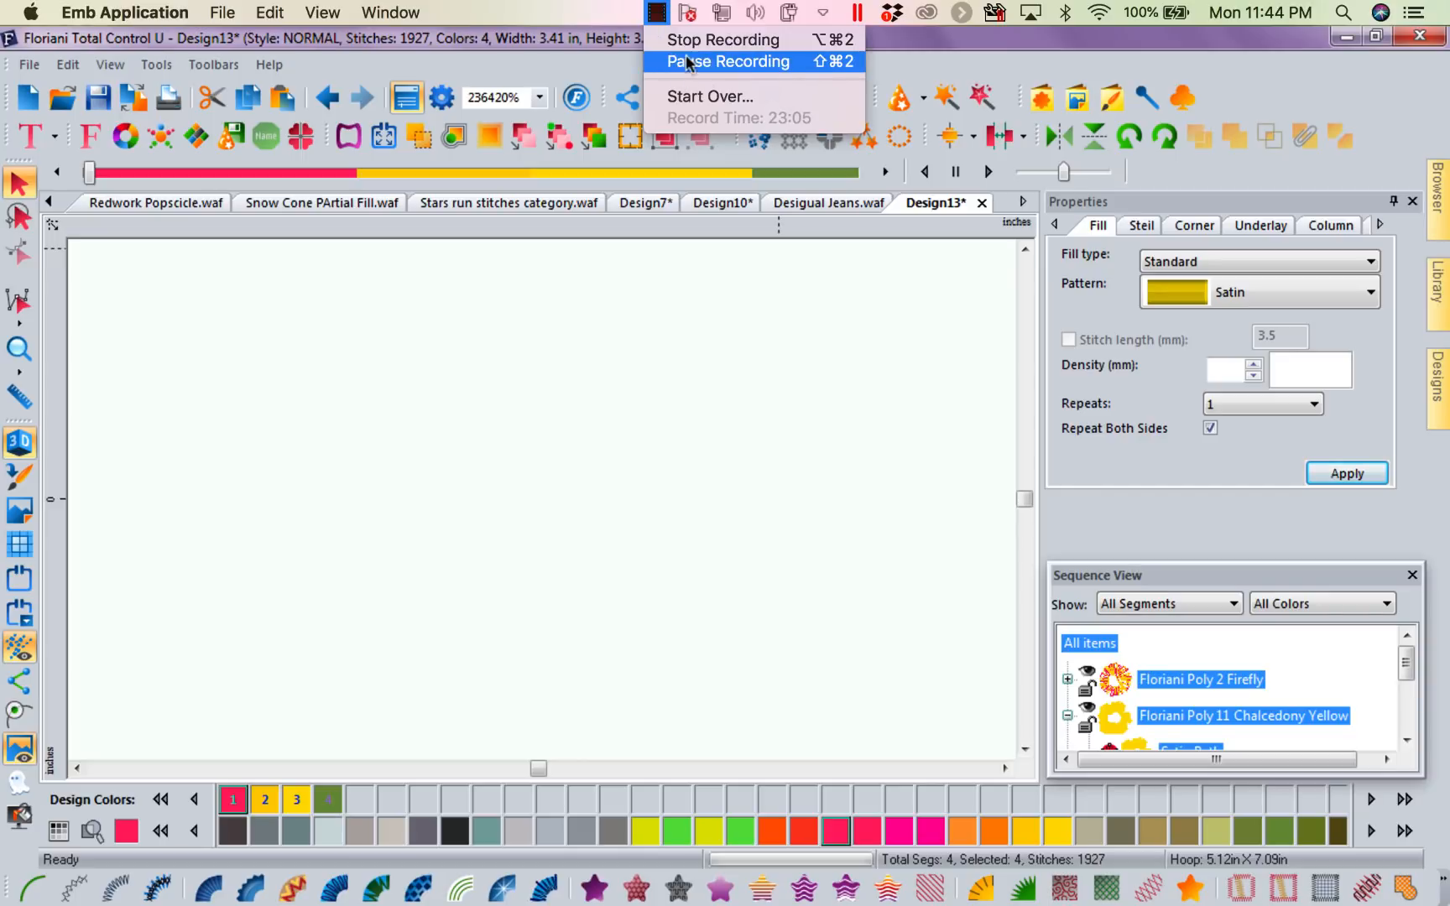